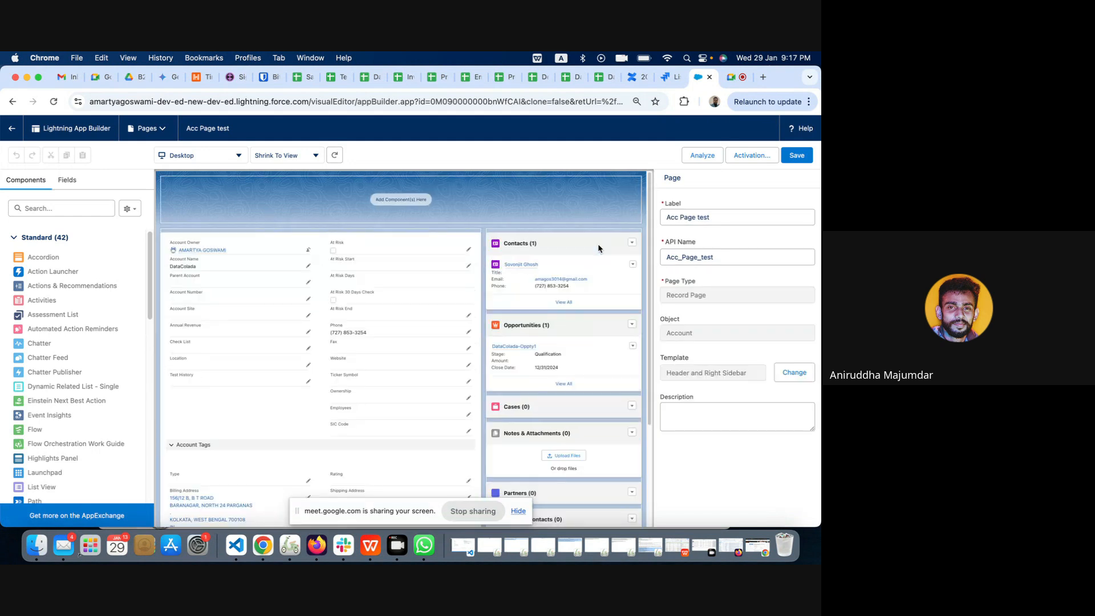
- Add a component visibility filter for At Risk equal to True to the Record Detail component, and remove it again
left_click(388, 276)
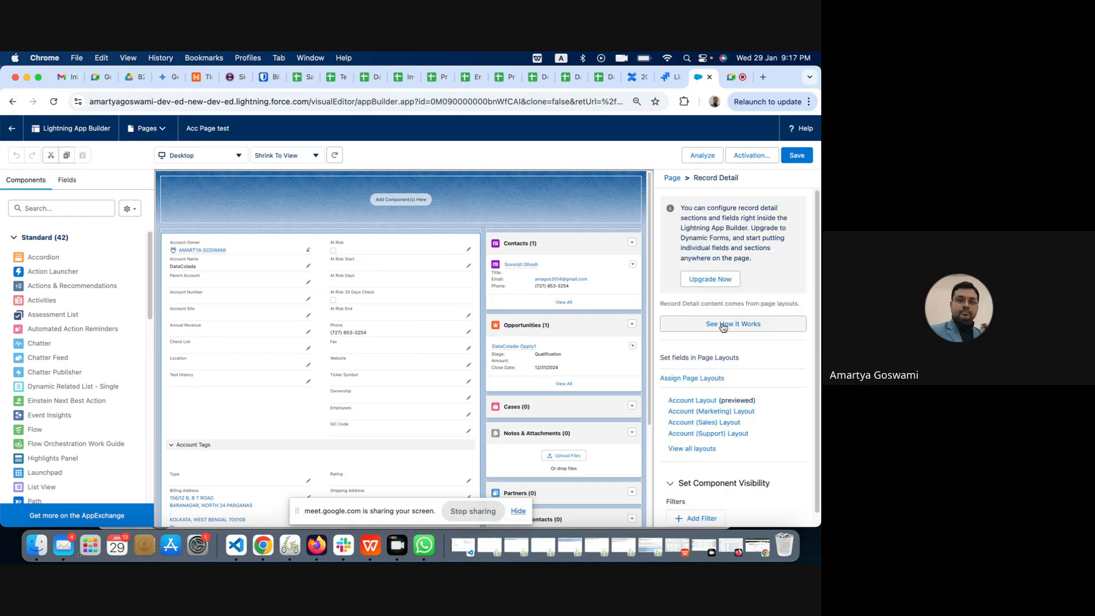
scroll(756, 366, "down", 1)
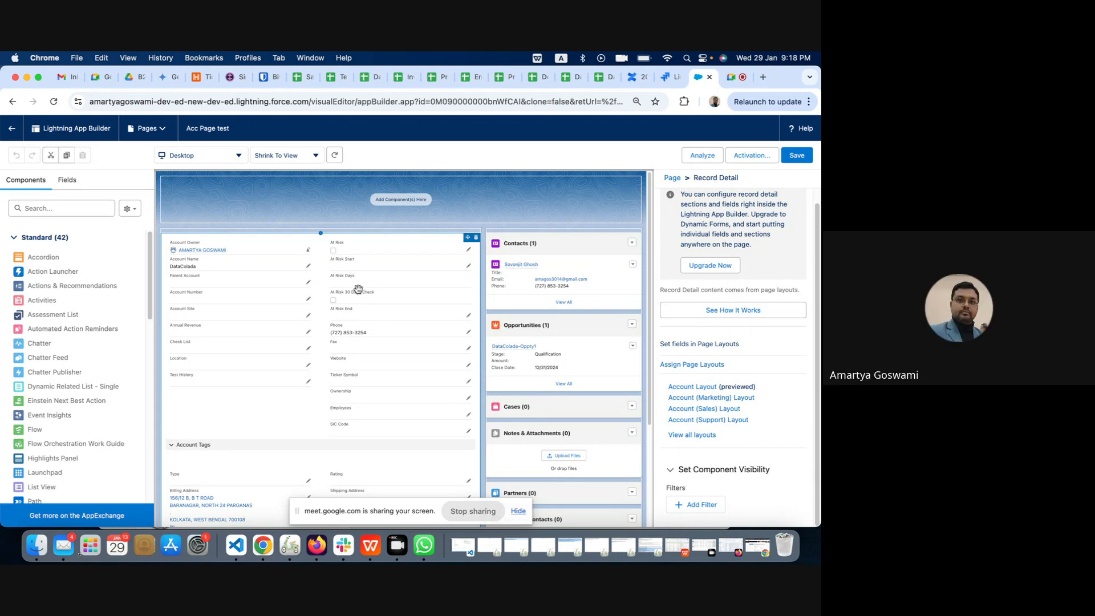
left_click(695, 506)
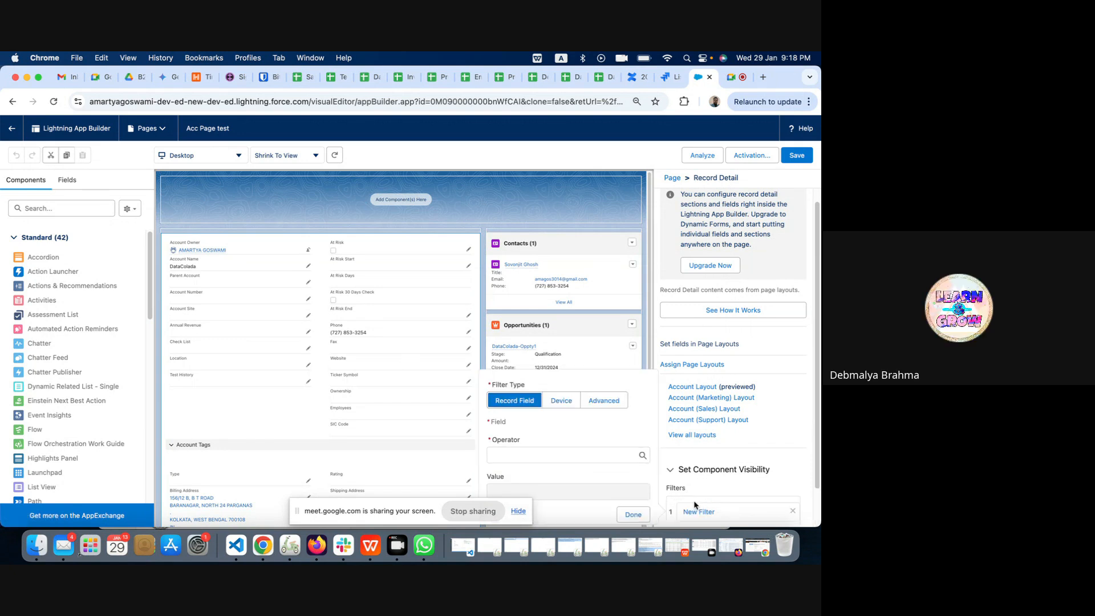
left_click(534, 439)
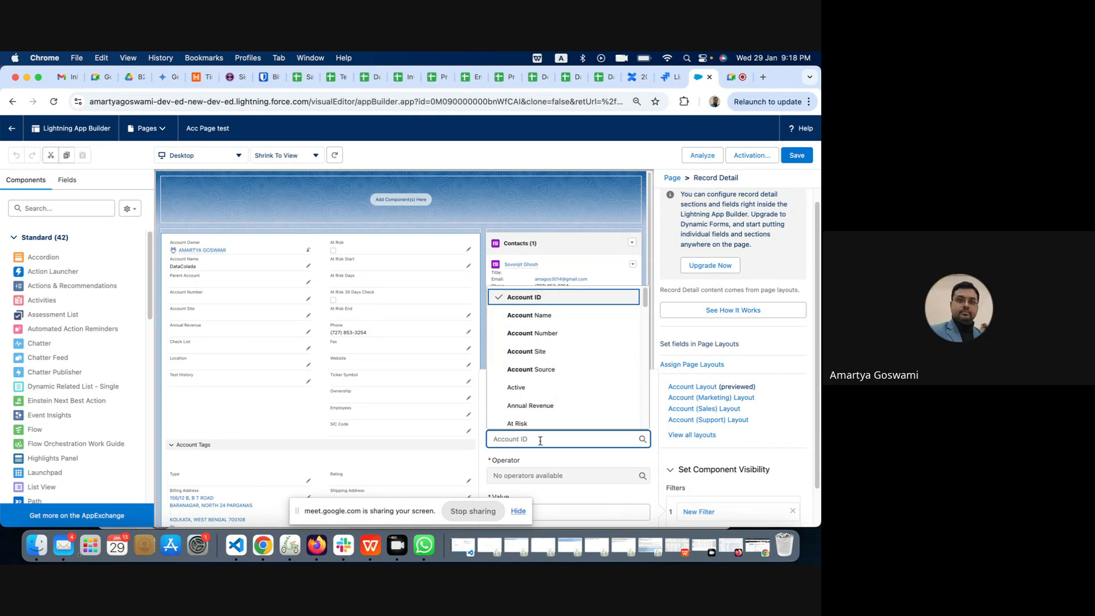
left_click(530, 423)
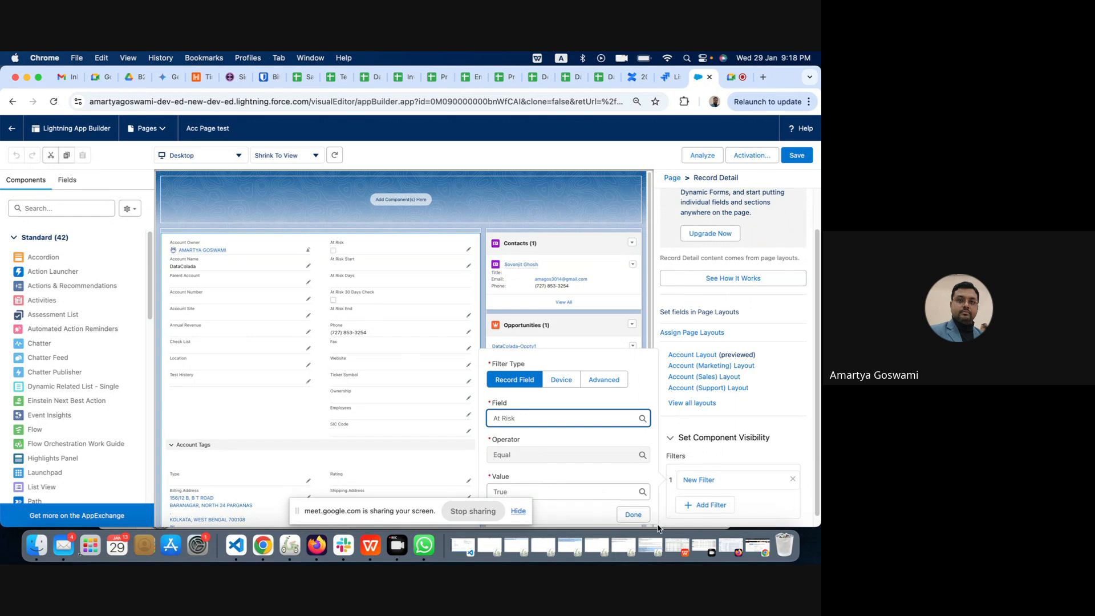
left_click(631, 514)
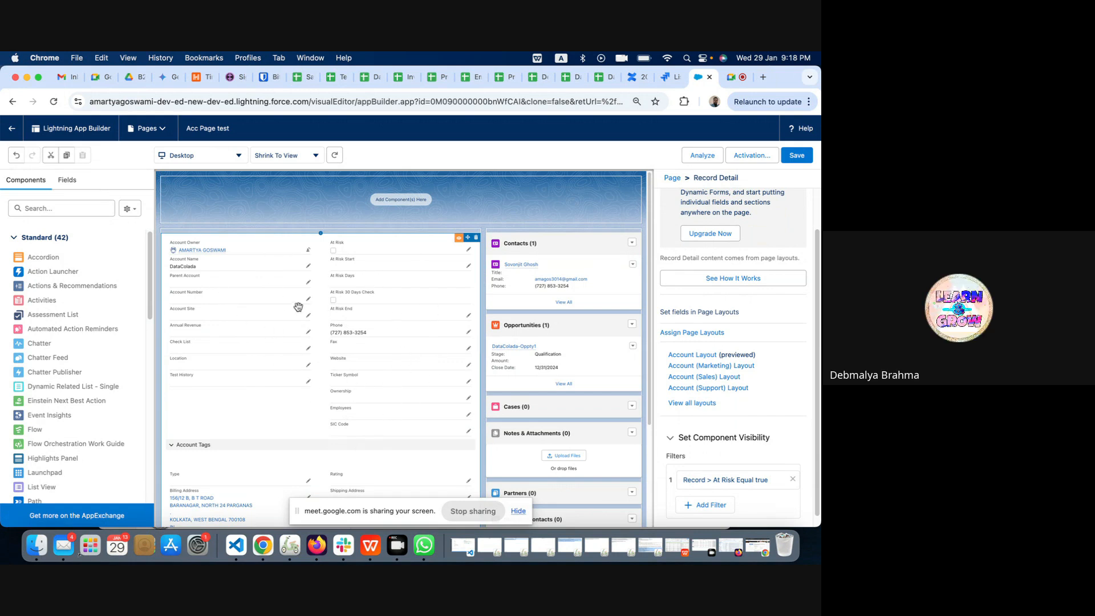
left_click(794, 483)
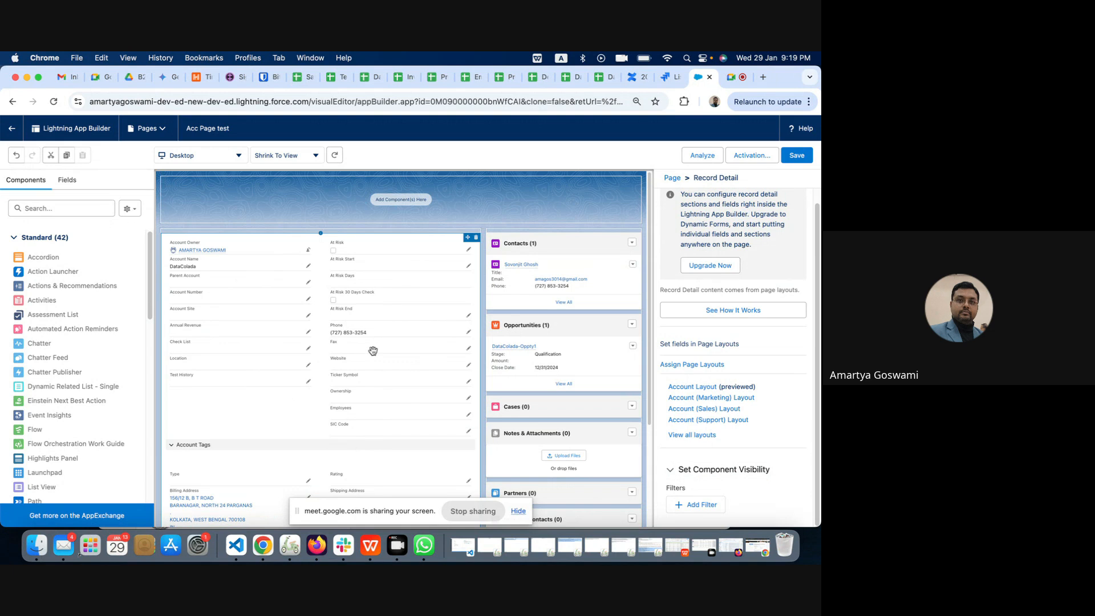
- View the Dynamic Forms upgrade introduction for the Record Detail component and close it without upgrading
left_click(724, 265)
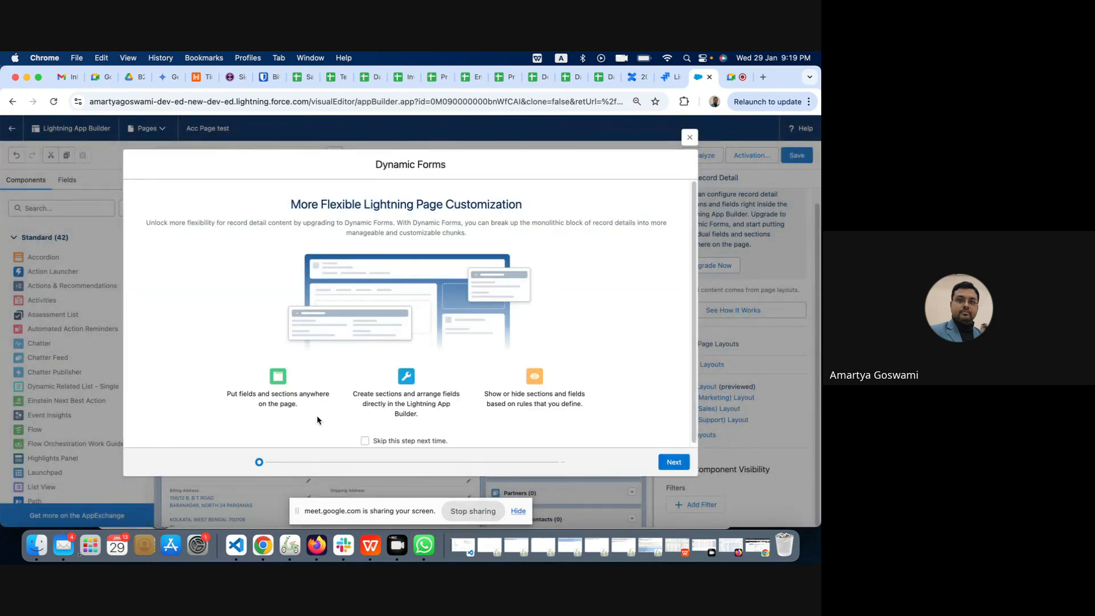
scroll(318, 420, "down", 1)
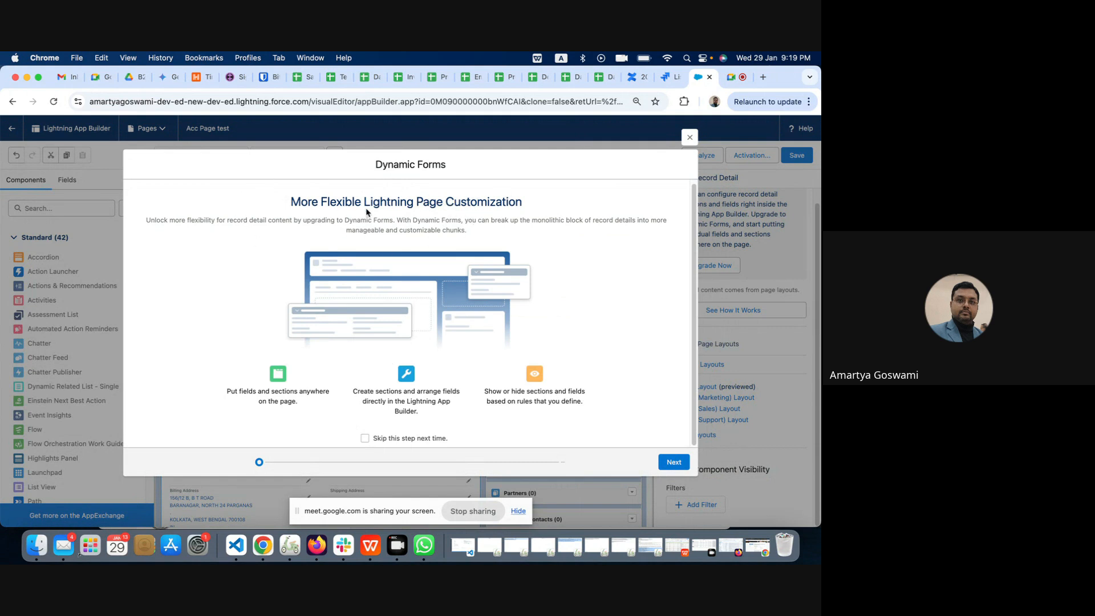
left_click(689, 137)
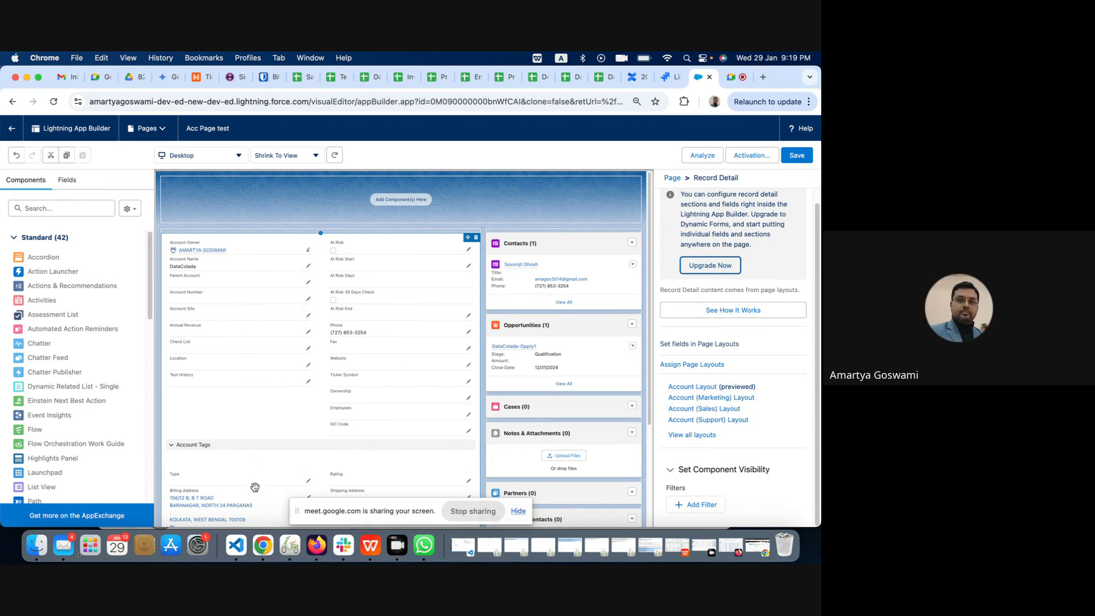
- Leave the Lightning page without saving and open the Account Layout from the Account object's page layouts
left_click(10, 131)
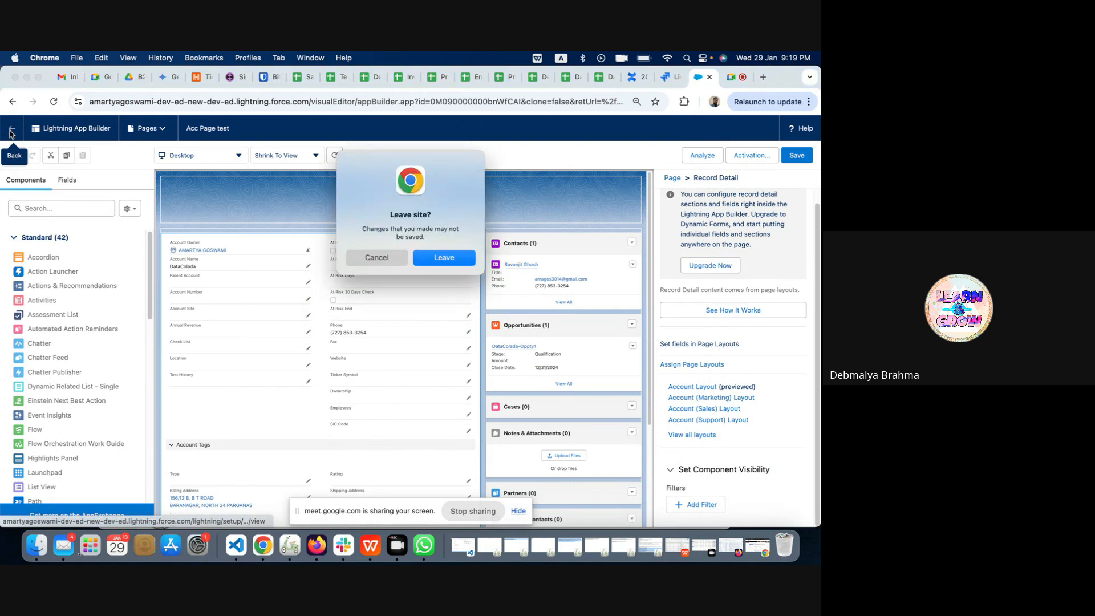
left_click(450, 260)
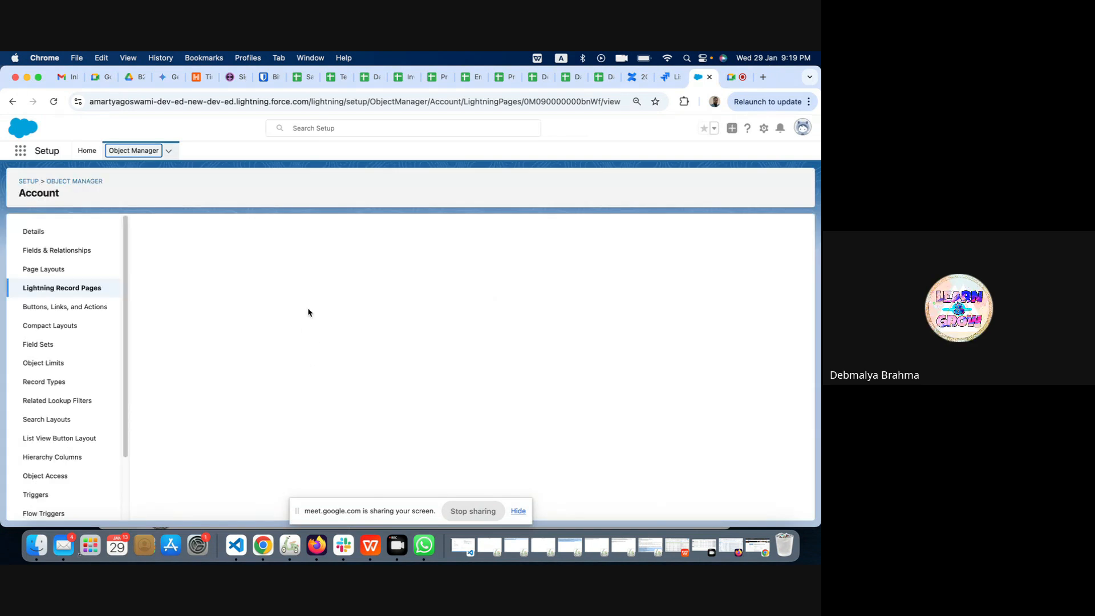
left_click(35, 271)
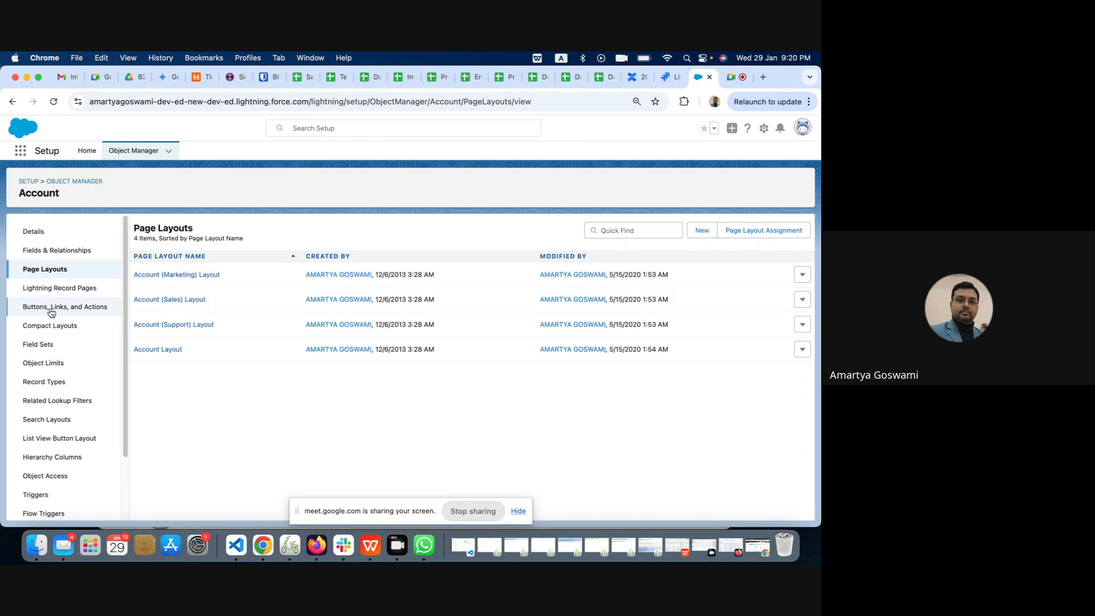
left_click(165, 349)
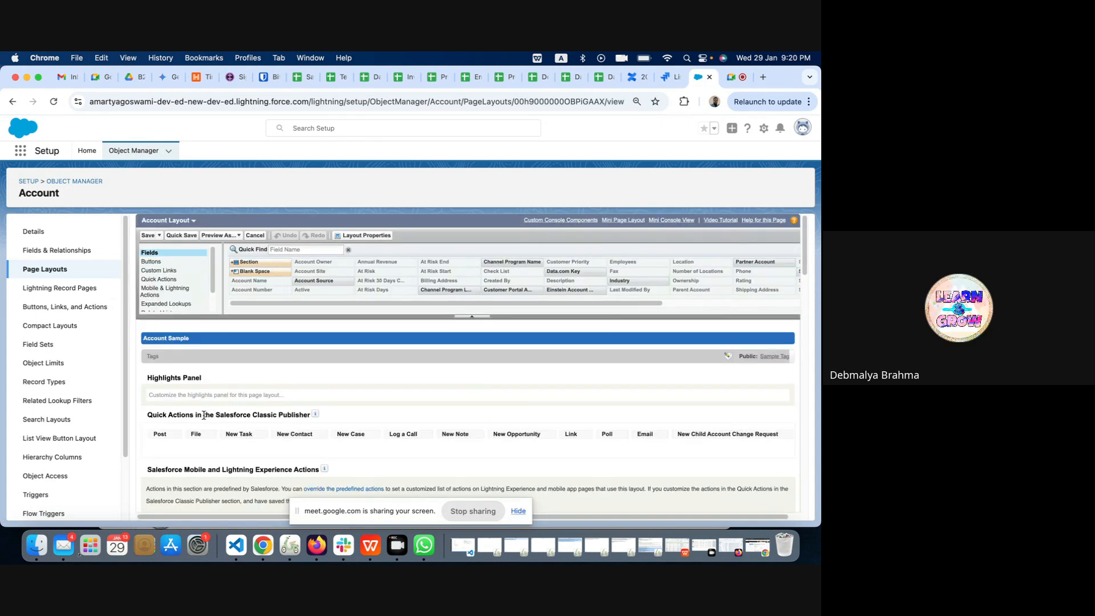
- Try placing the Account Source field on the Account layout
scroll(203, 416, "down", 5)
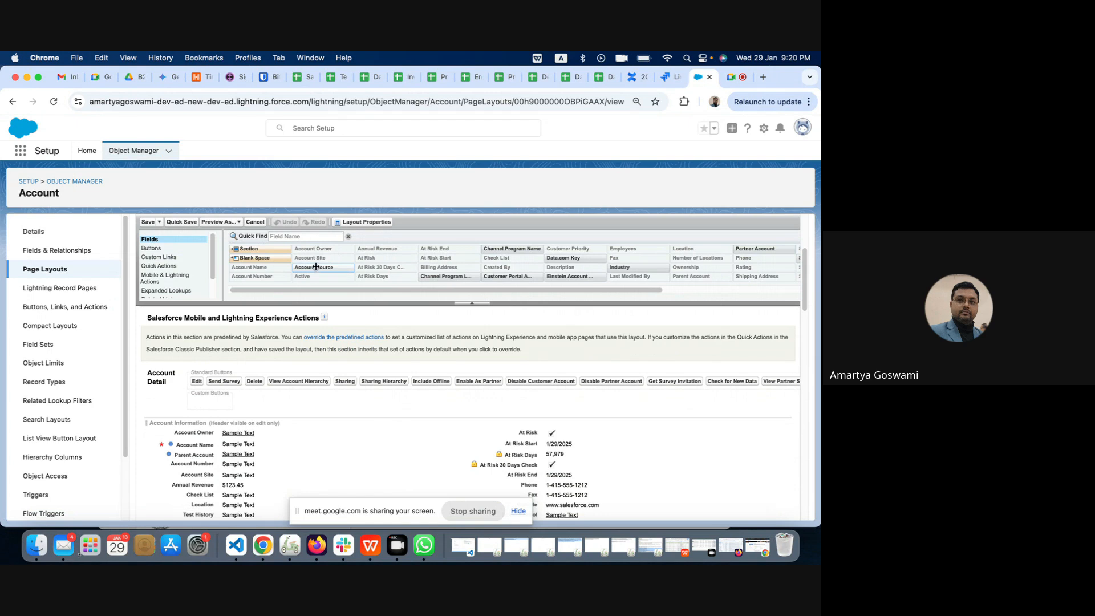
left_click_drag(317, 267, 510, 242)
scroll(150, 242, "up", 1)
- Show the available layout buttons and override the predefined Salesforce Mobile and Lightning Experience actions
left_click(153, 251)
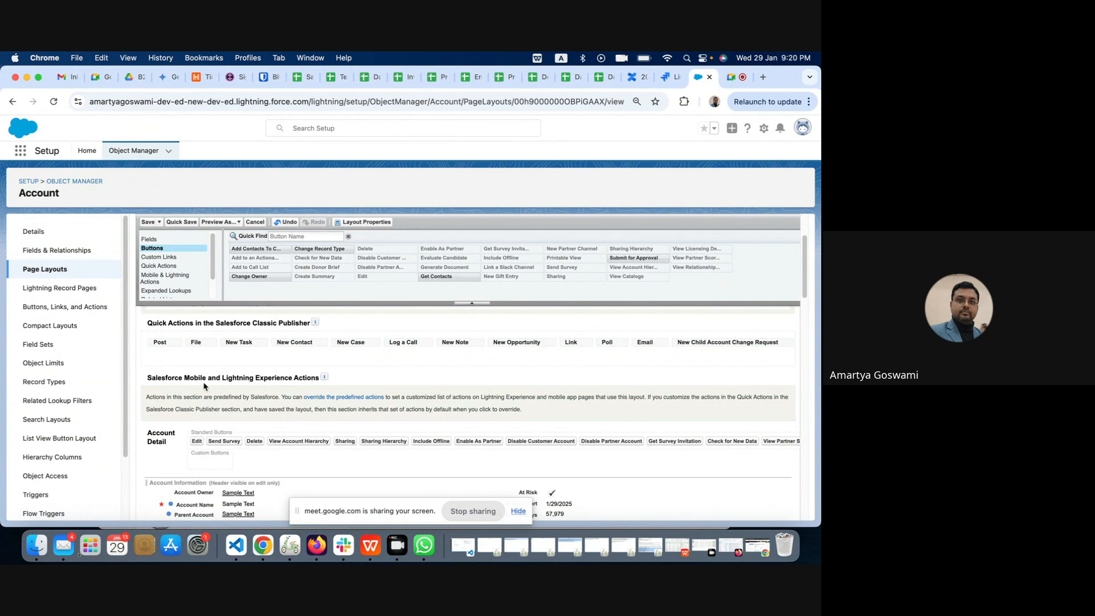
mouse_move(324, 378)
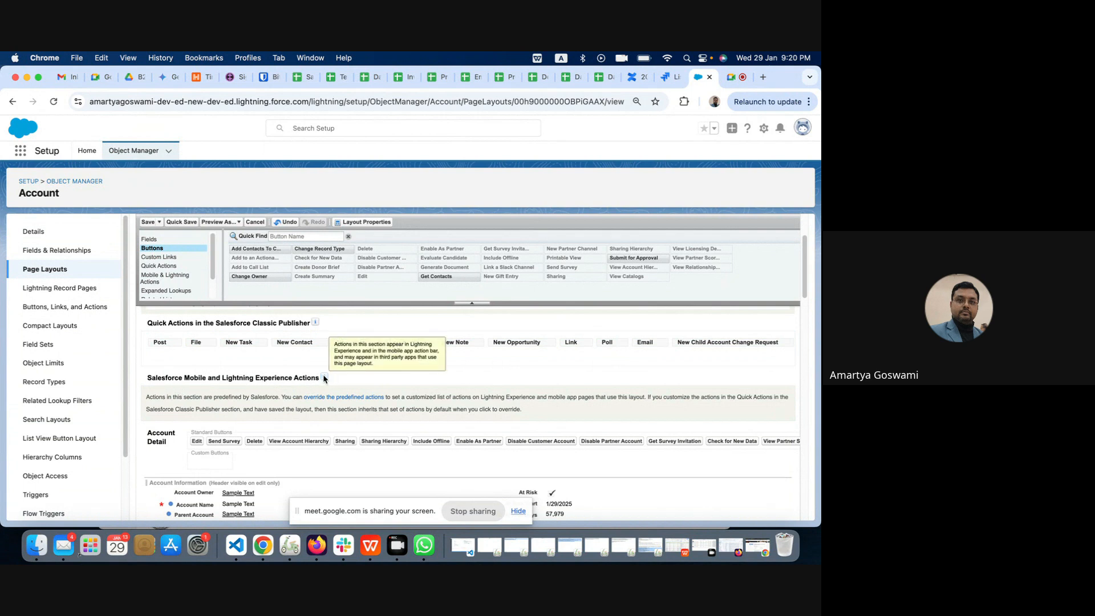
left_click(353, 400)
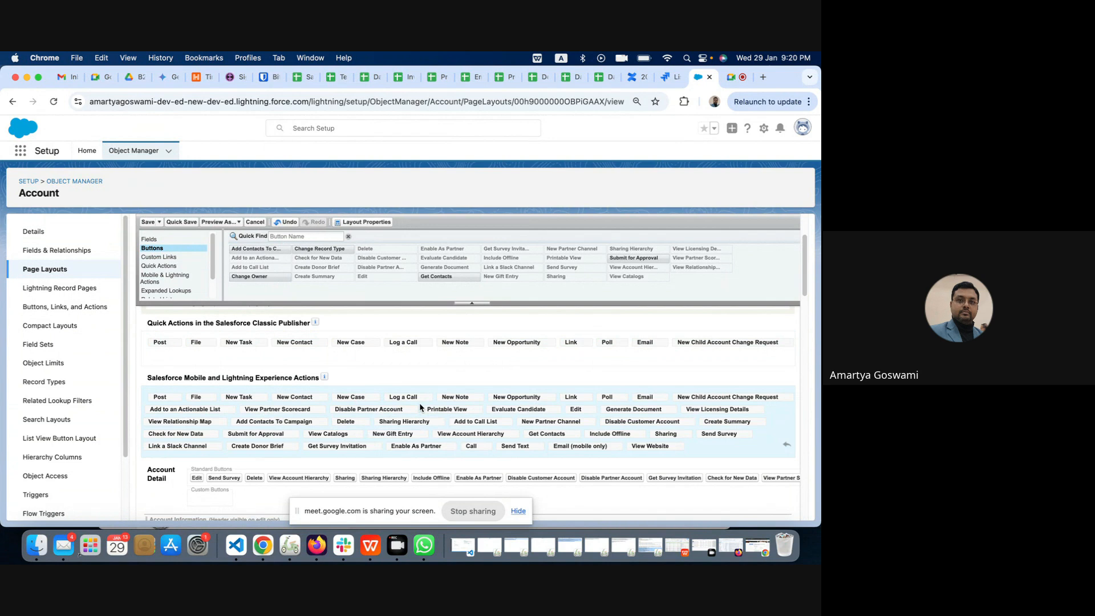
- Review the layout's sections and the available components, report charts, related lists, expanded lookups, and mobile and Lightning actions
scroll(419, 405, "down", 1)
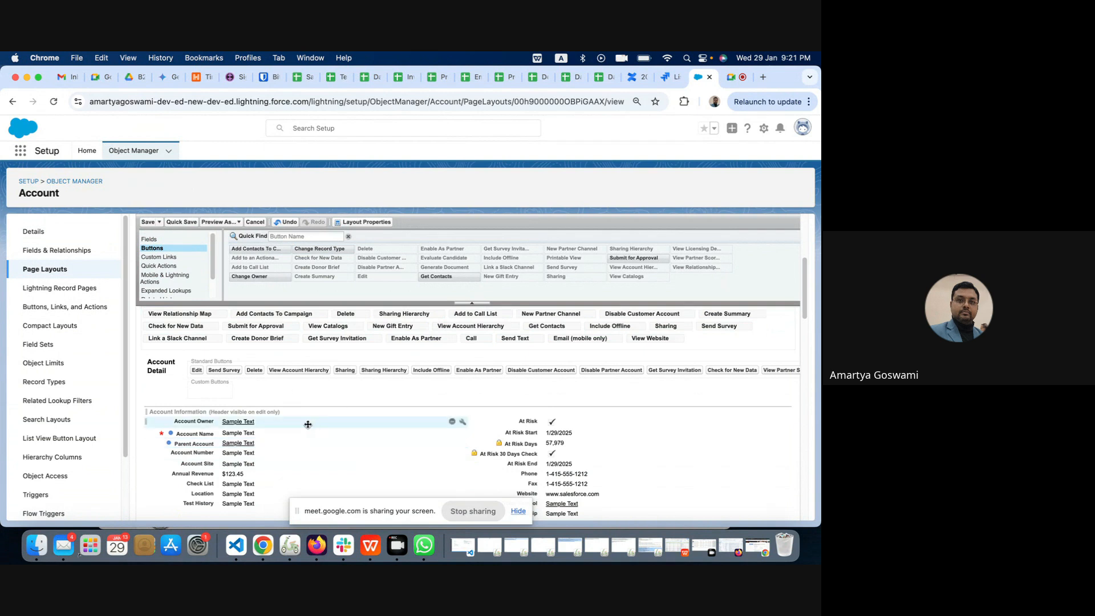
scroll(307, 422, "down", 1)
scroll(308, 424, "down", 1)
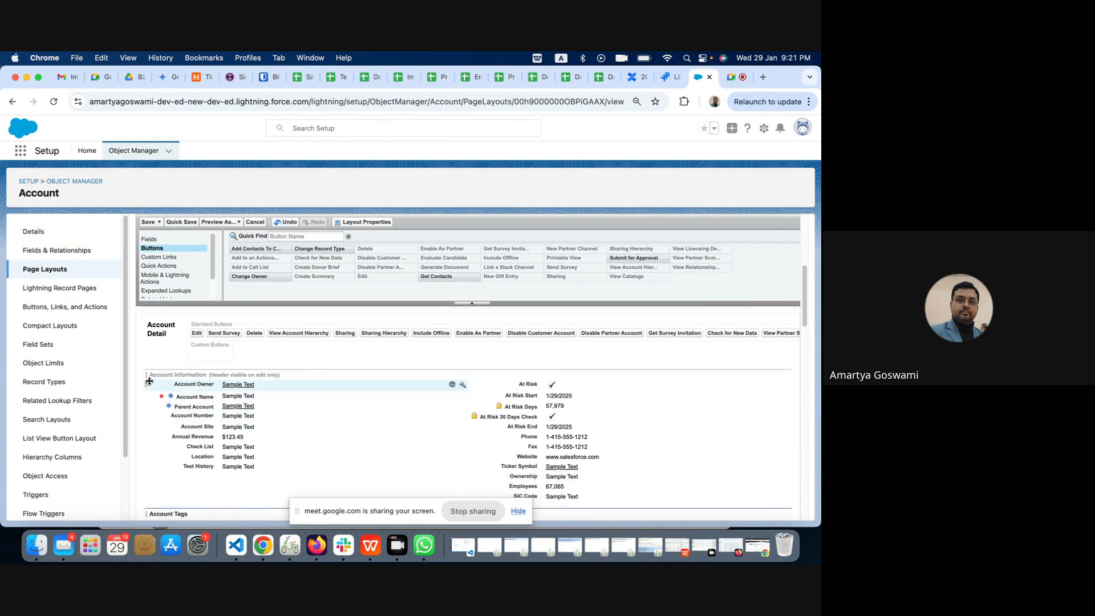
scroll(222, 387, "down", 5)
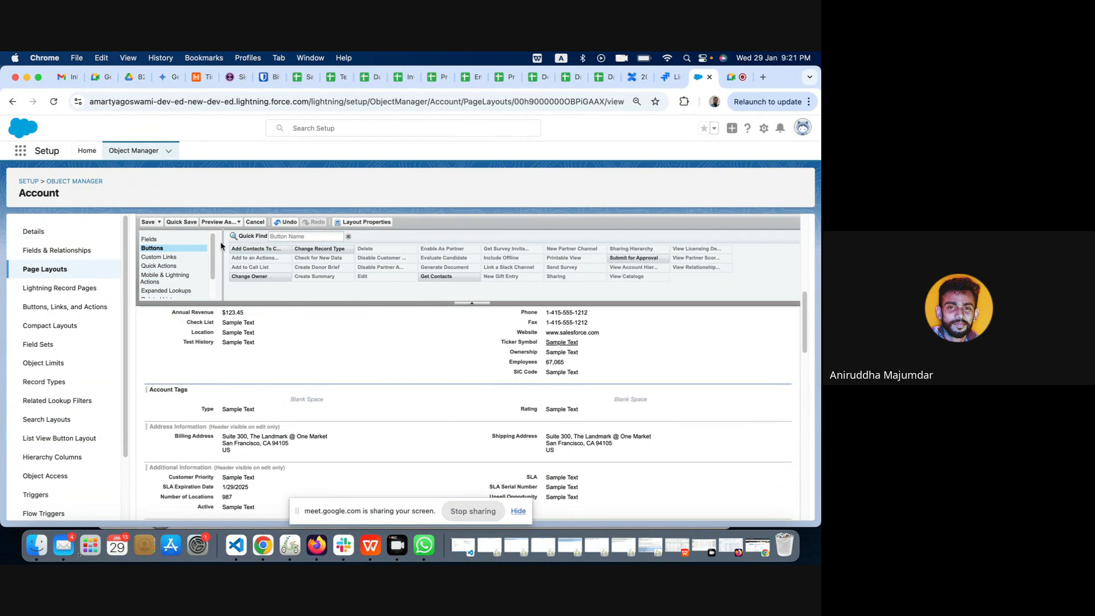
scroll(172, 281, "down", 2)
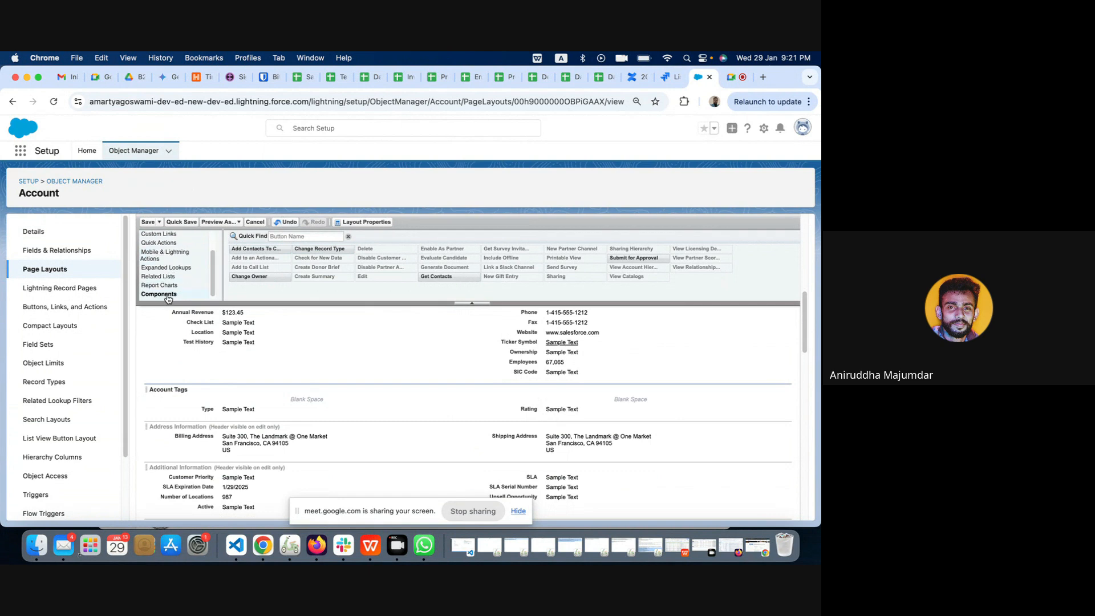
left_click(166, 295)
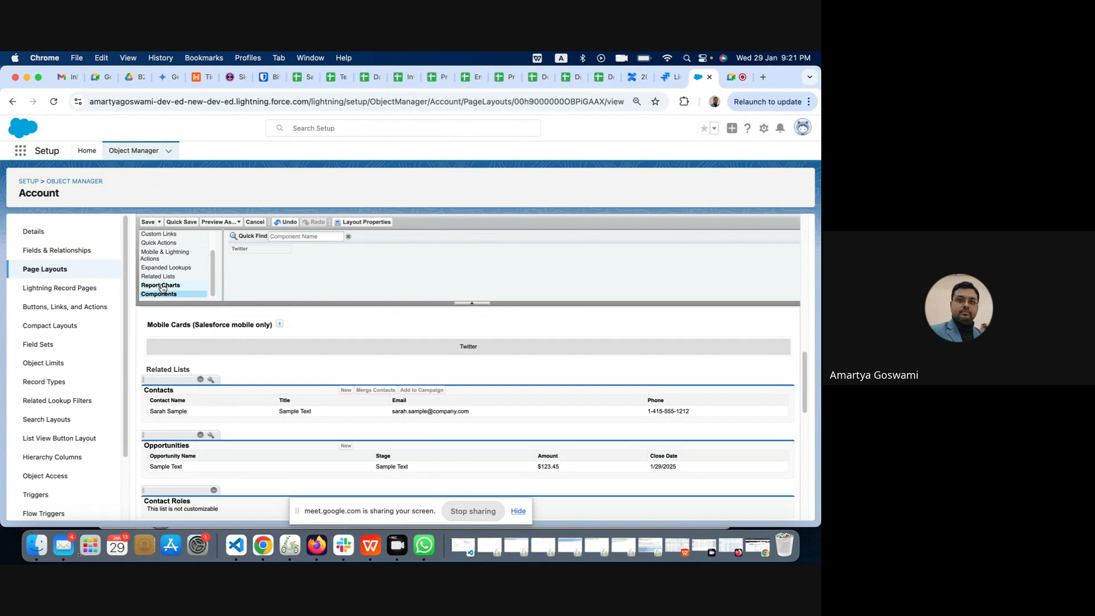
left_click(162, 286)
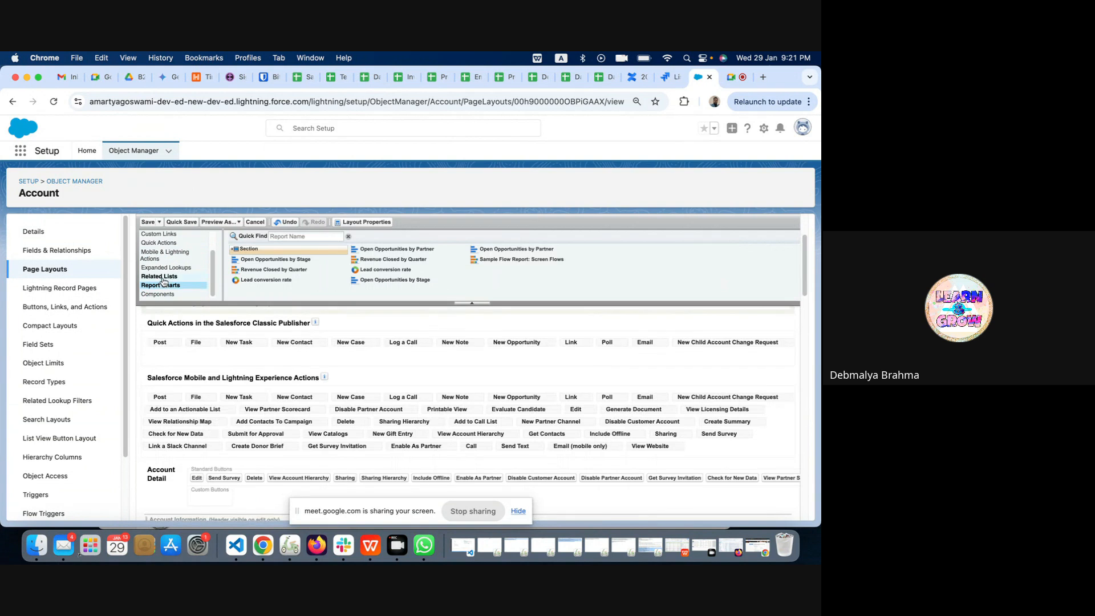
left_click(161, 277)
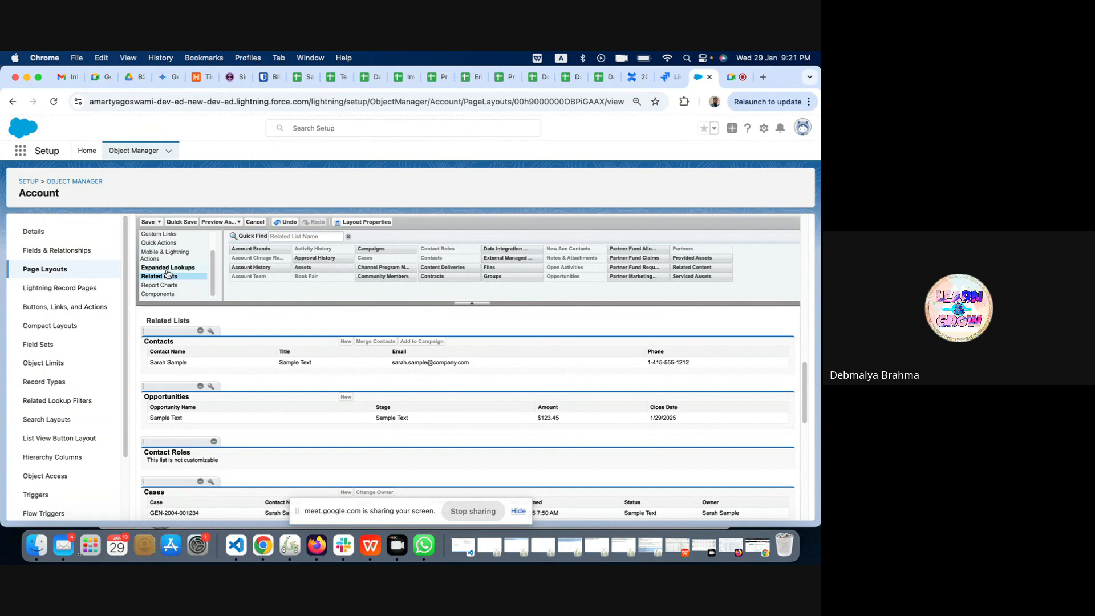
left_click(167, 268)
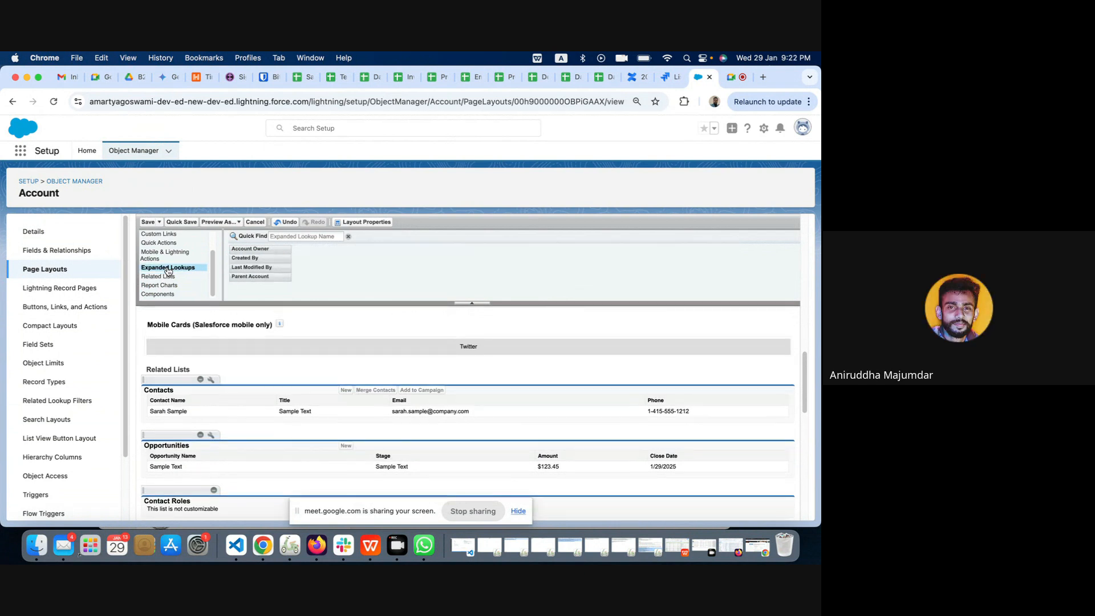
left_click(154, 259)
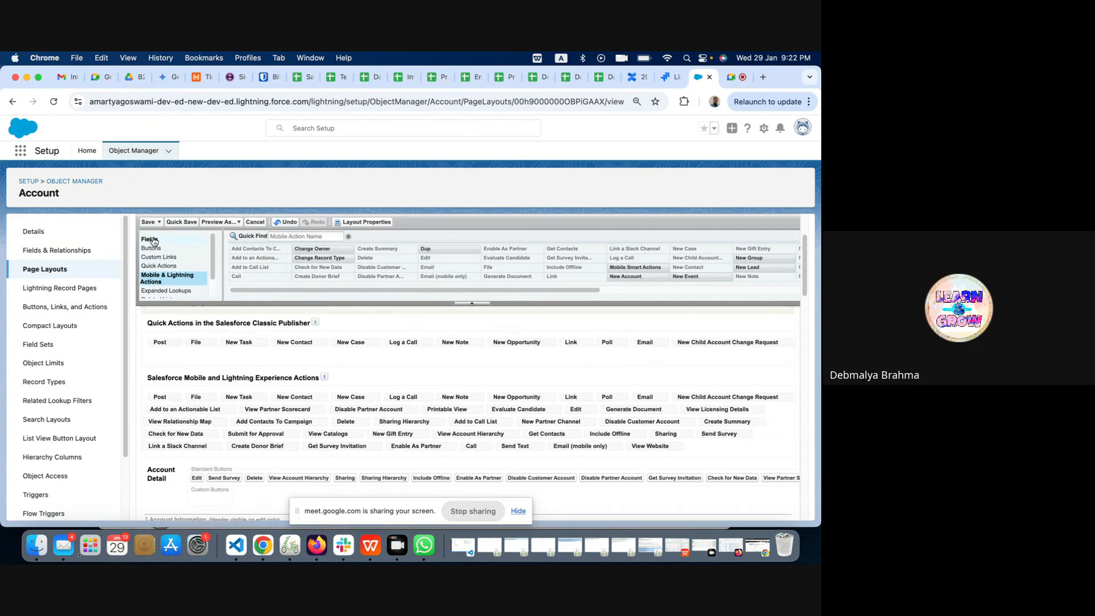
- Try adding a new section above the Account Tags section, and cancel its section properties
left_click(151, 239)
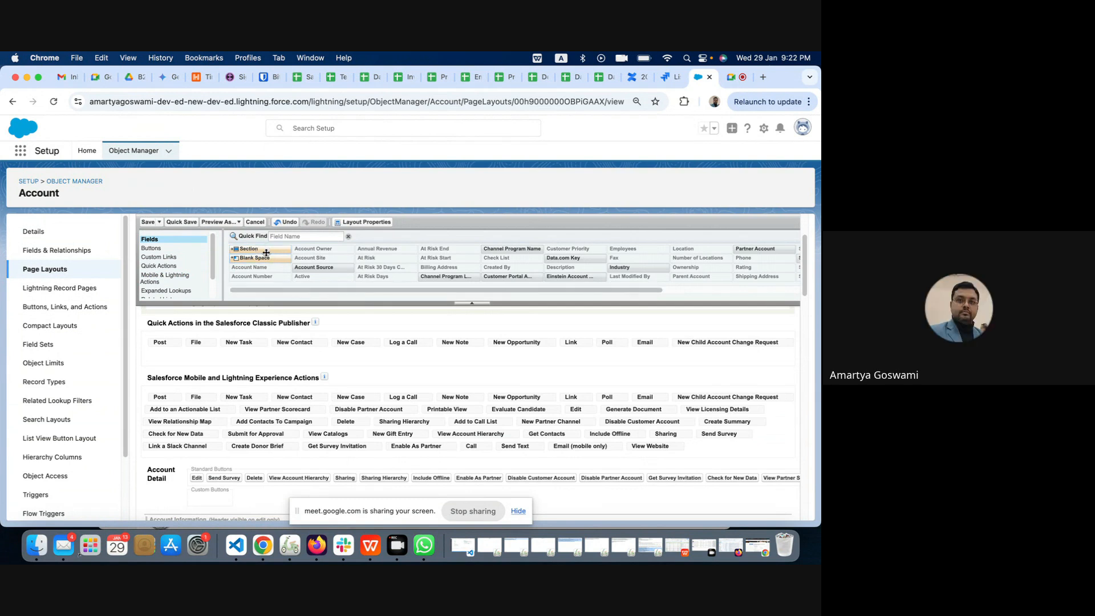
scroll(325, 445, "down", 5)
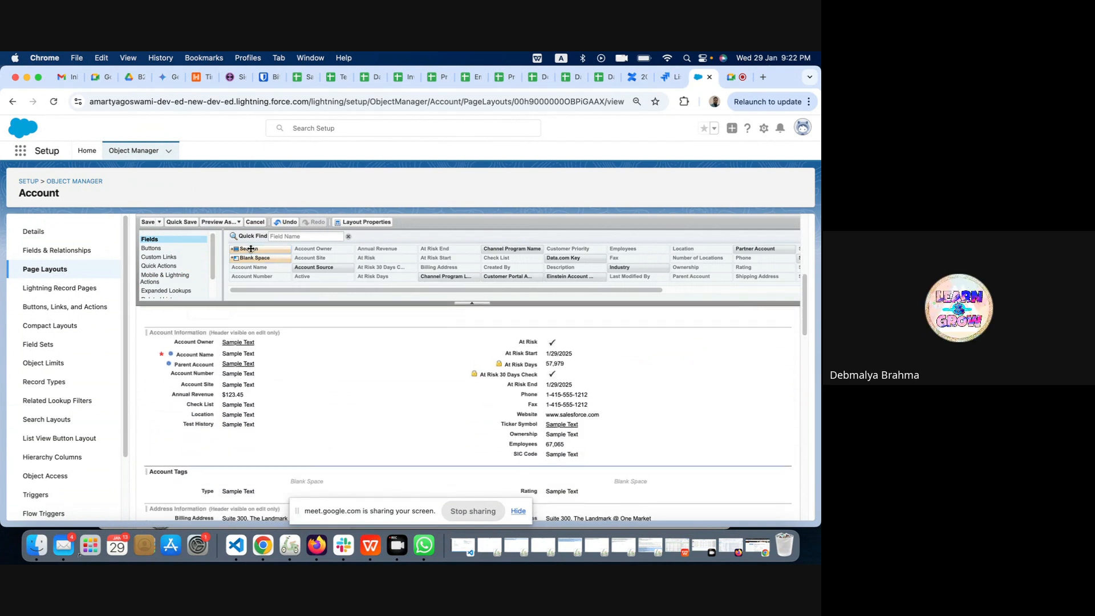
left_click_drag(248, 248, 190, 449)
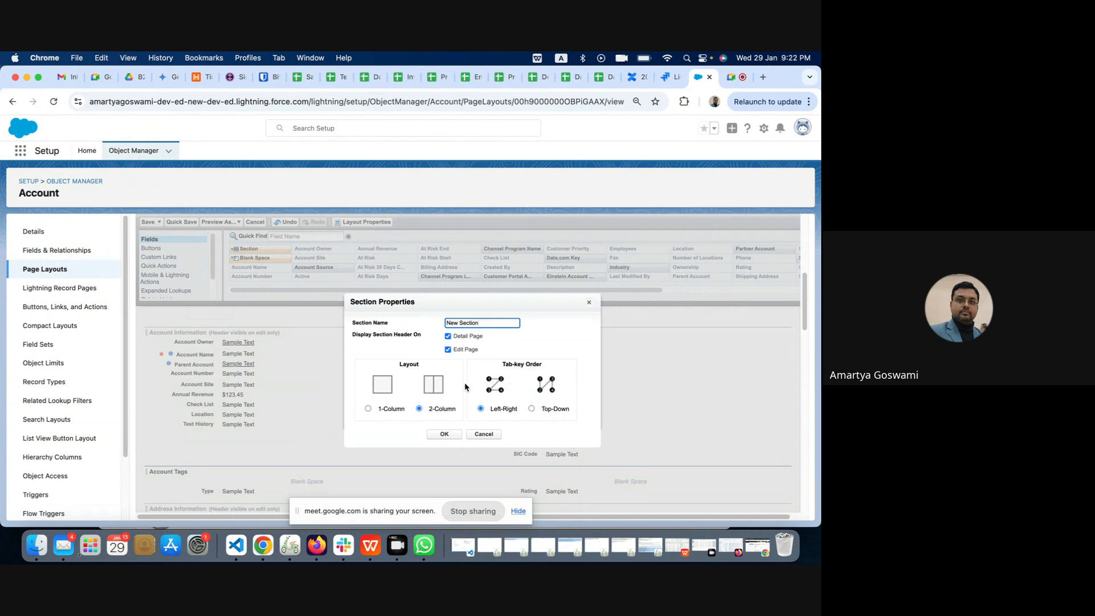
left_click(493, 436)
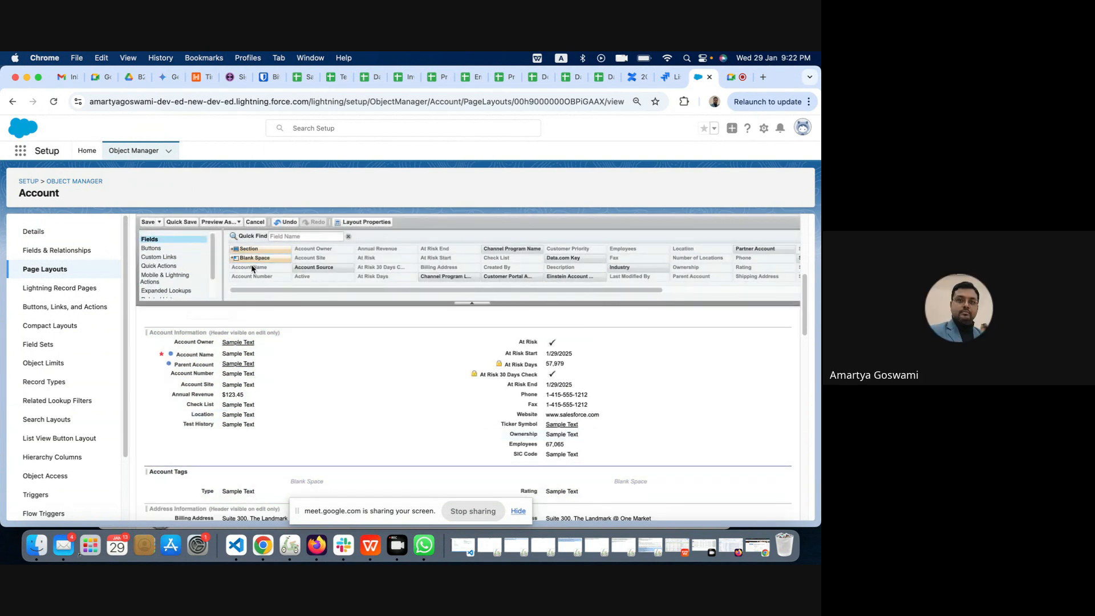
- Add a blank space to the Account Information section and place it between Account Number and Account Site
left_click_drag(255, 259, 242, 445)
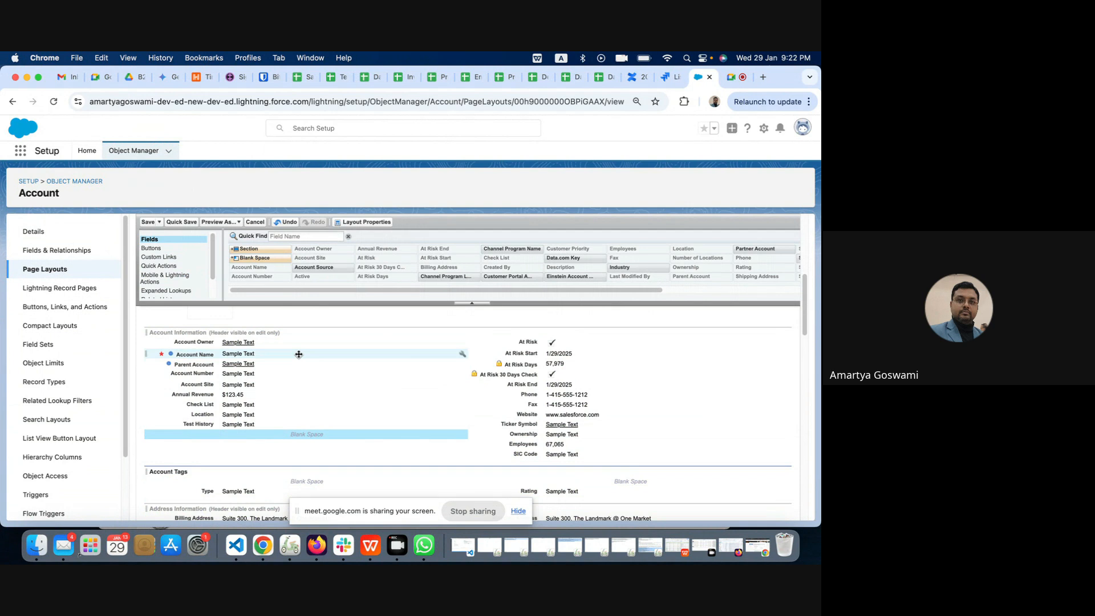
left_click_drag(293, 434, 289, 384)
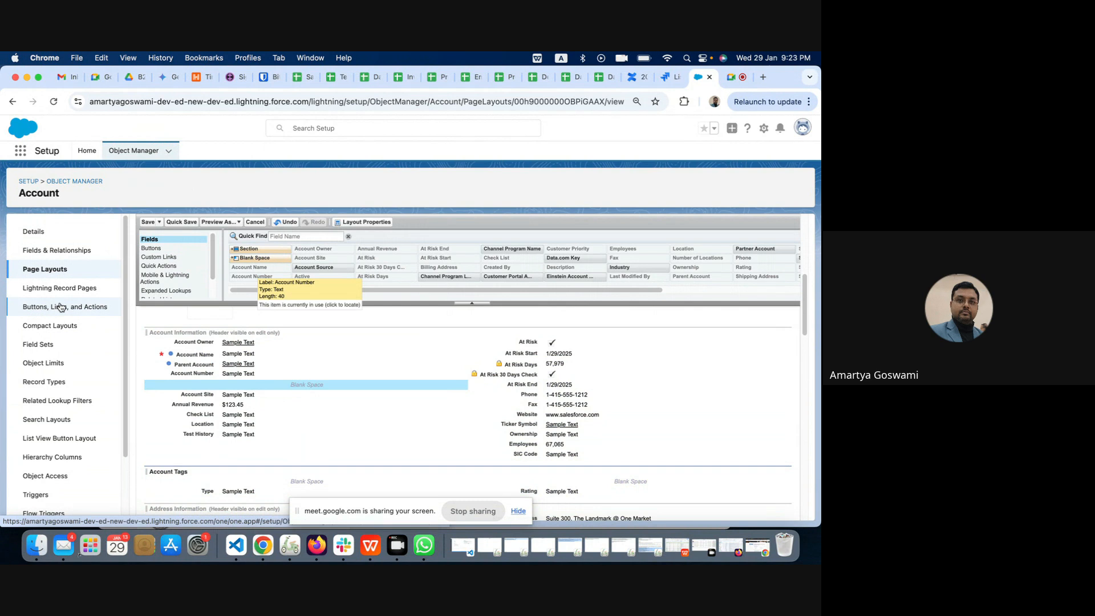
scroll(74, 372, "down", 3)
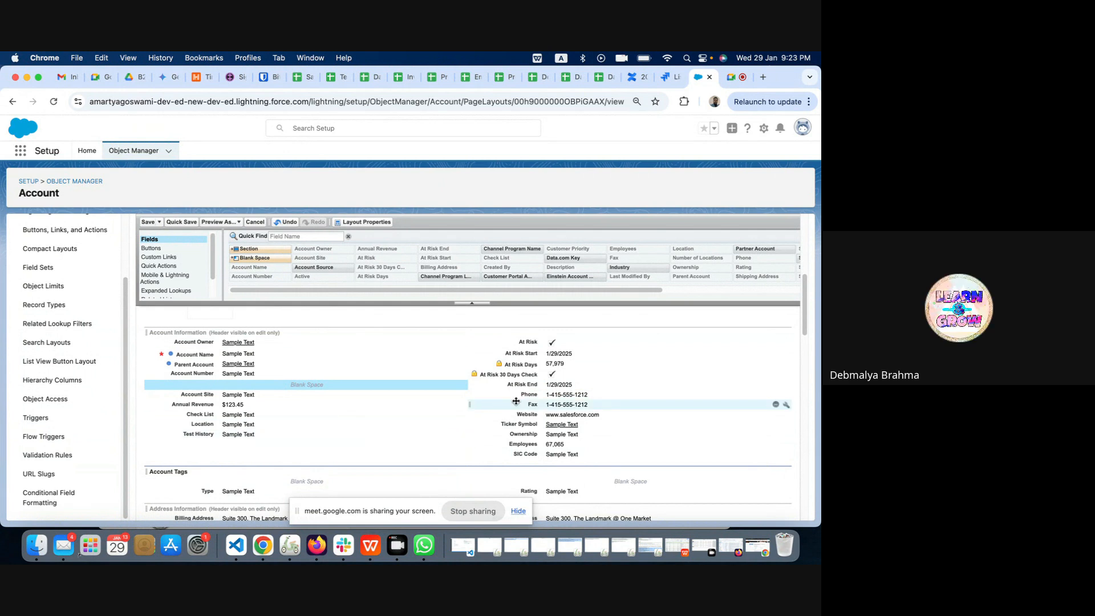
scroll(516, 401, "down", 10)
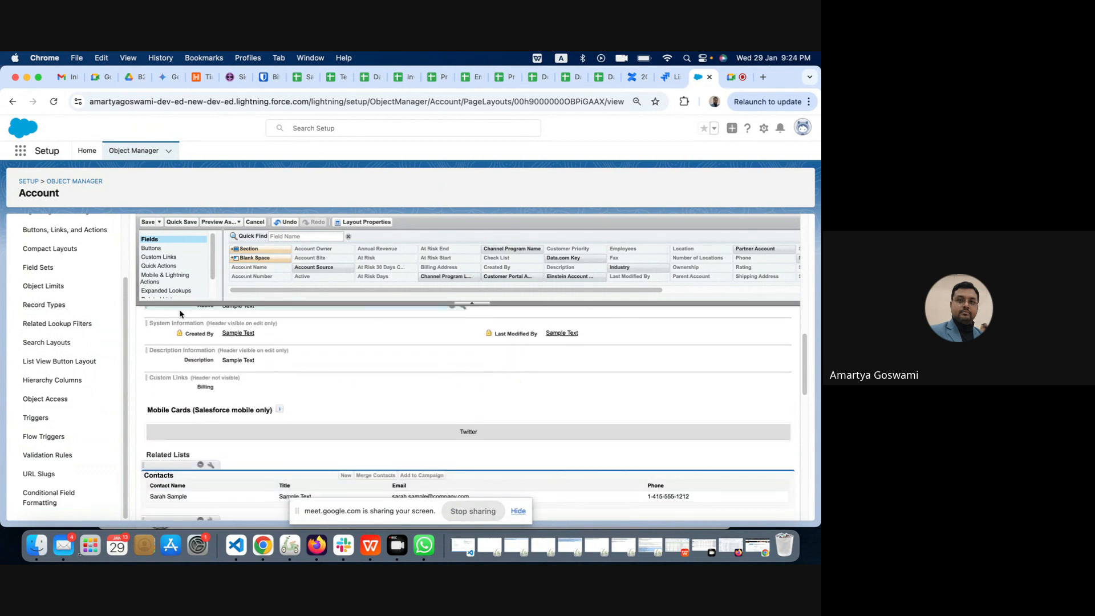
- Open the Acc Page test Lightning record page of the Account object for editing
scroll(90, 278, "up", 3)
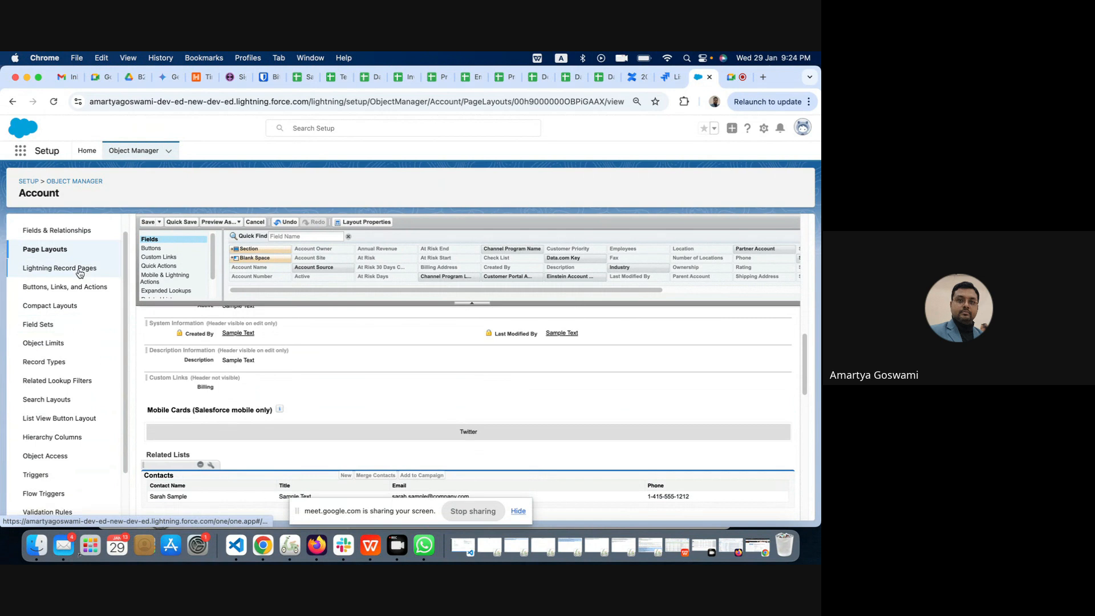
left_click(77, 268)
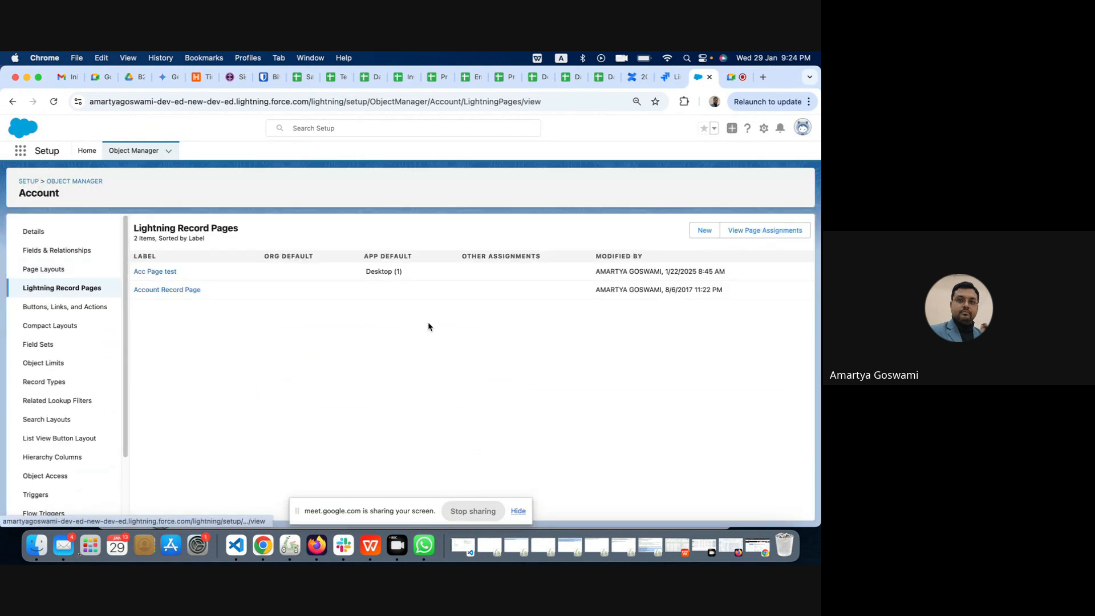
left_click(155, 272)
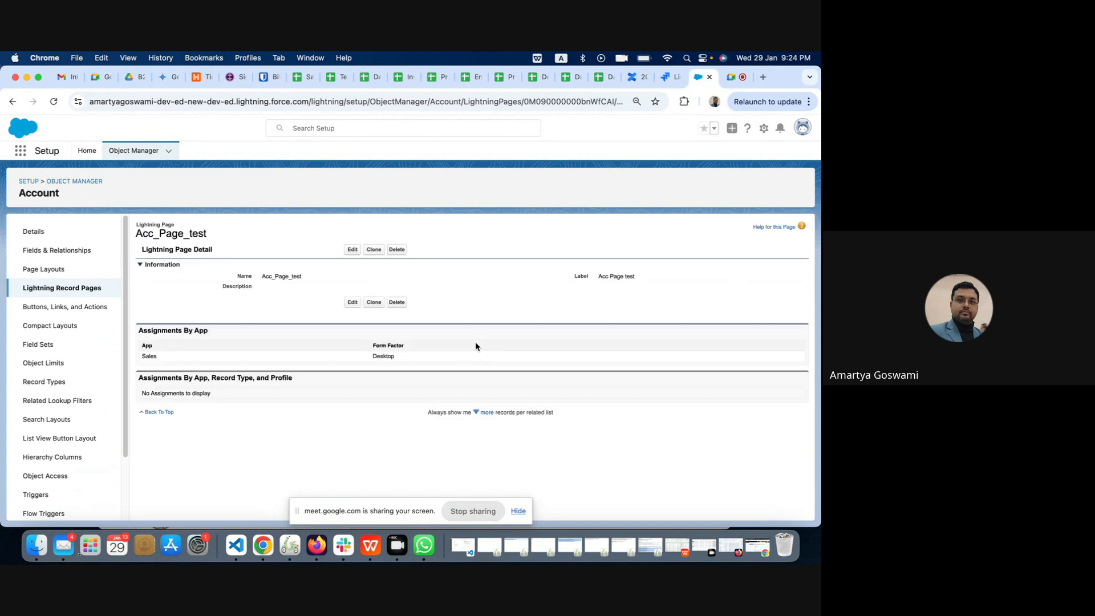
left_click(352, 250)
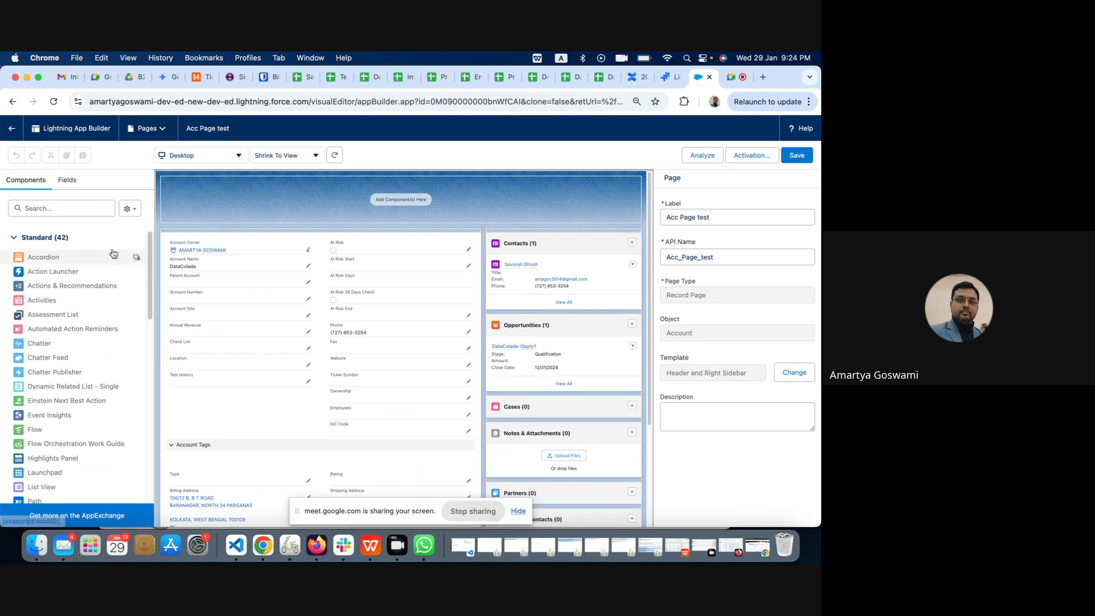
- Search the page components for "com" and for "mini", and clear the search
left_click(46, 207)
type("com")
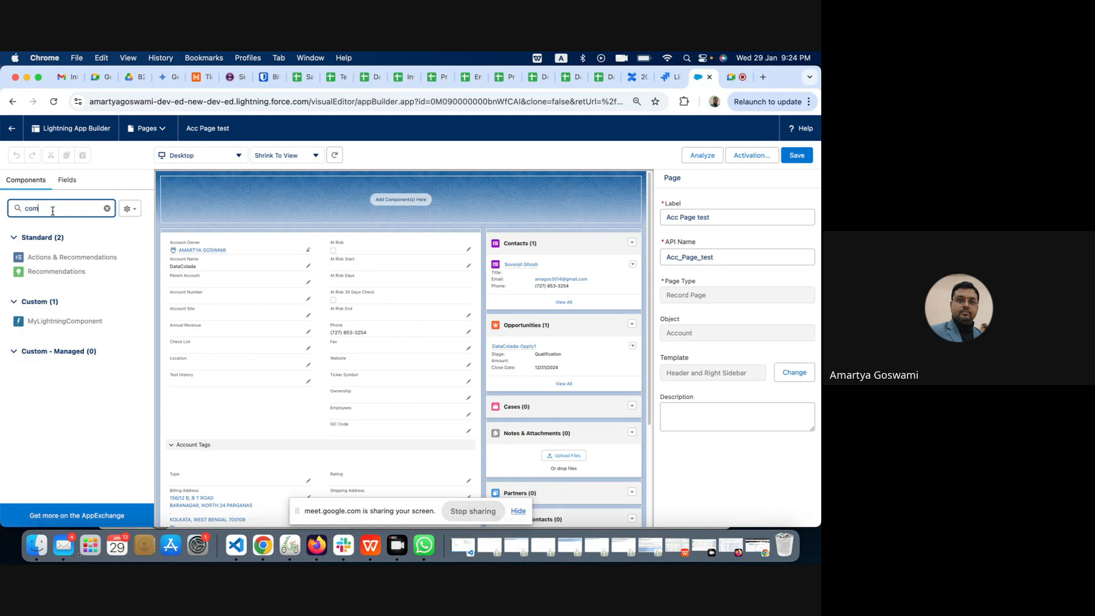
left_click_drag(53, 211, 1, 205)
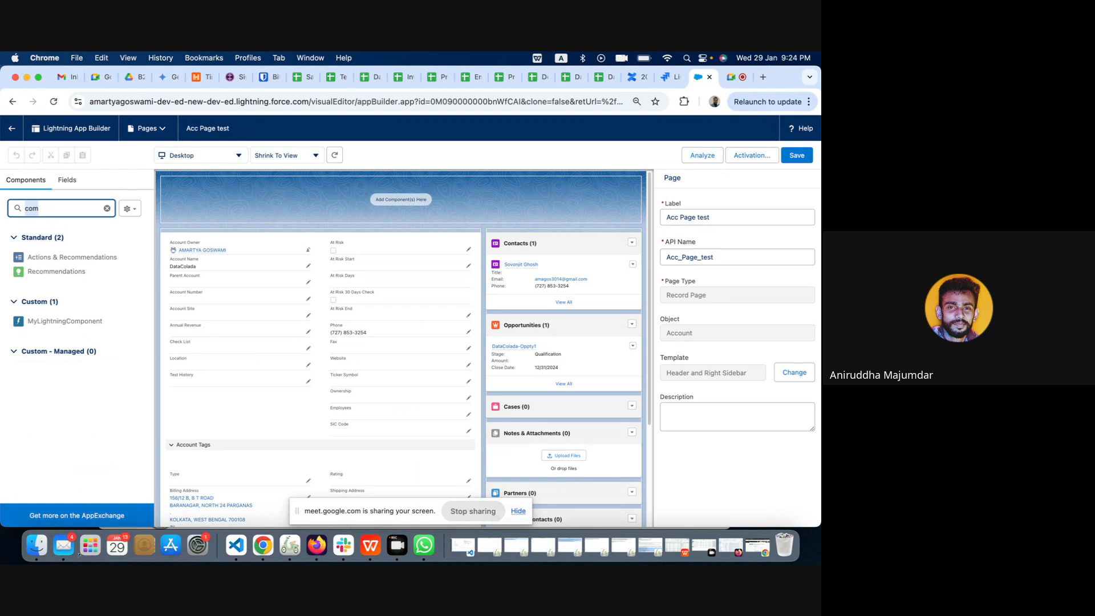
key("BackSpace")
type("mini")
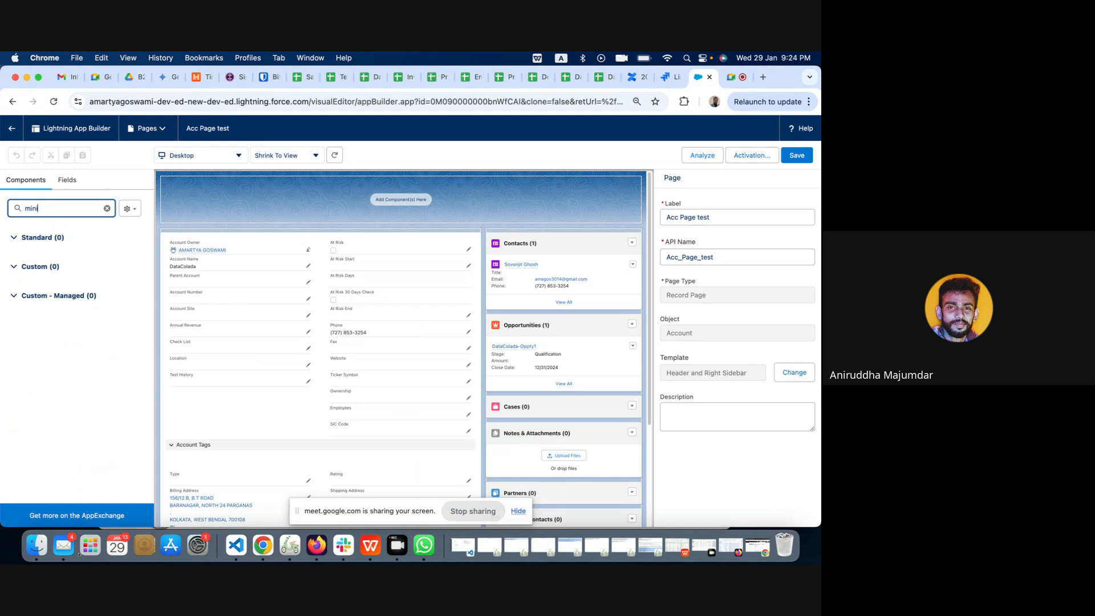
key("BackSpace")
key("BackSpace")
key("BackSpace")
key("BackSpace")
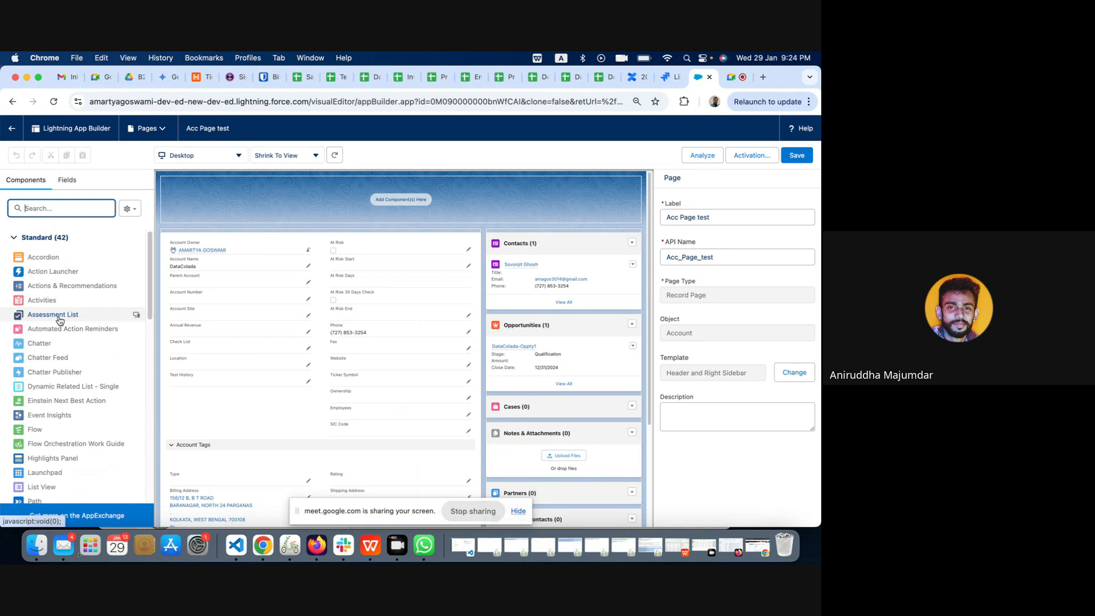
- Review the standard and custom components available for the Account record page
scroll(59, 320, "down", 3)
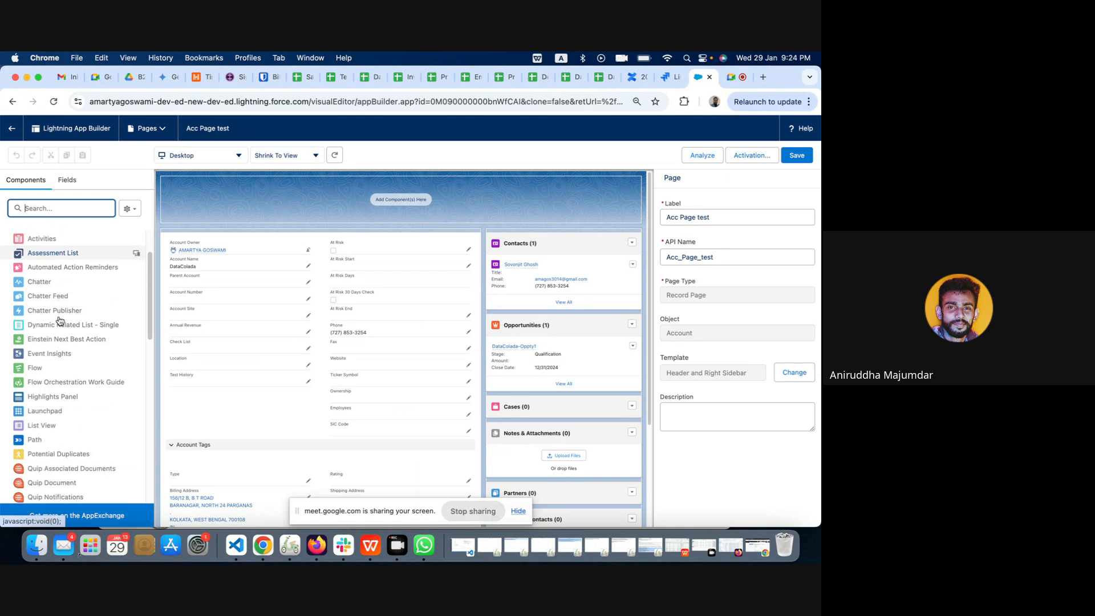
scroll(60, 320, "down", 4)
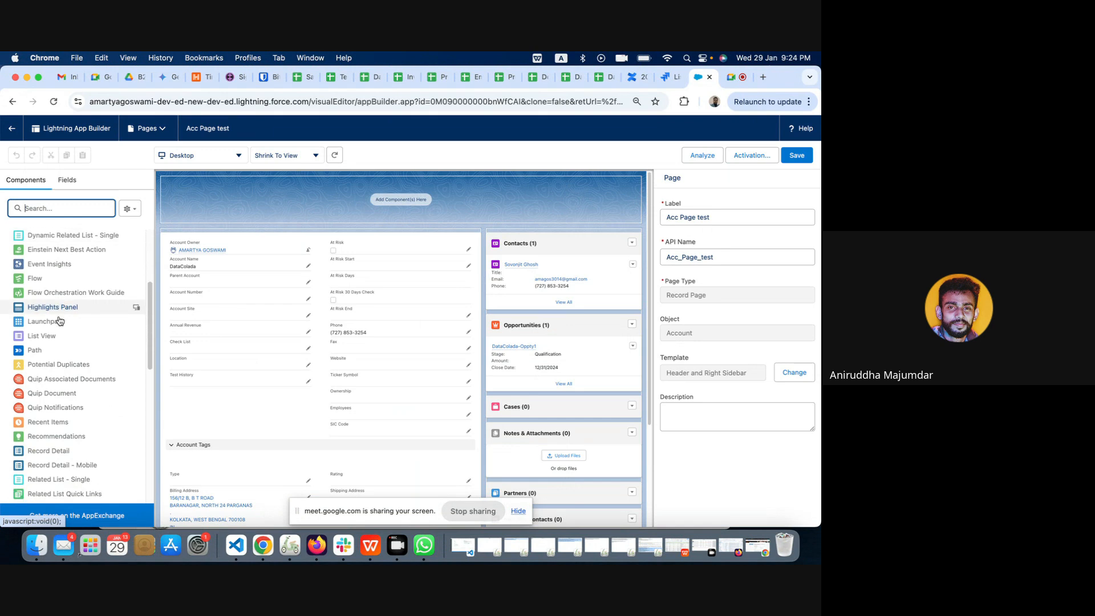
scroll(60, 320, "down", 6)
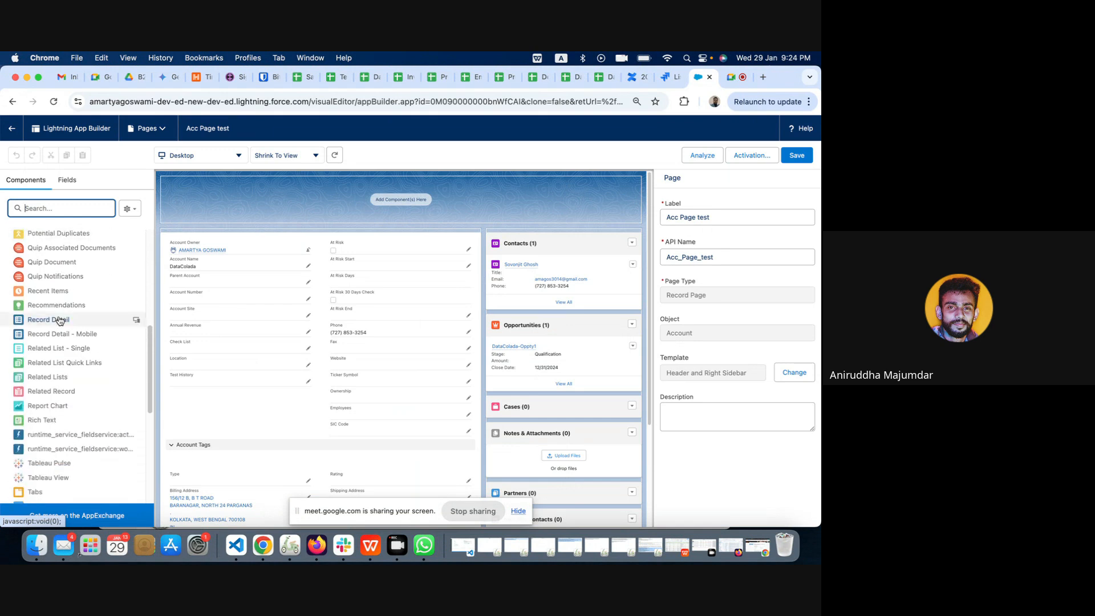
scroll(59, 320, "down", 7)
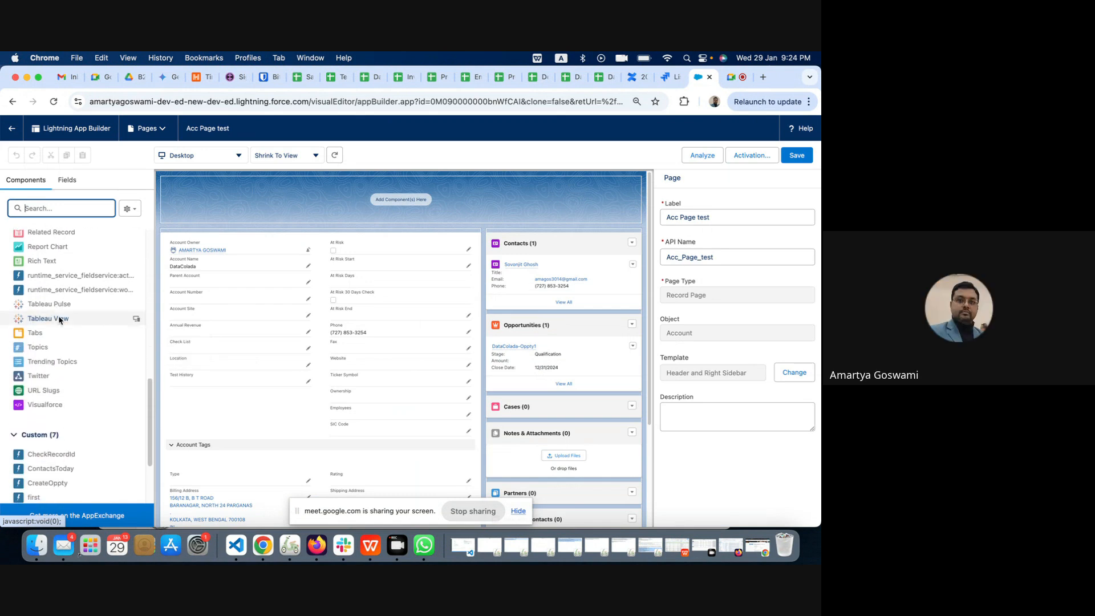
scroll(59, 320, "down", 5)
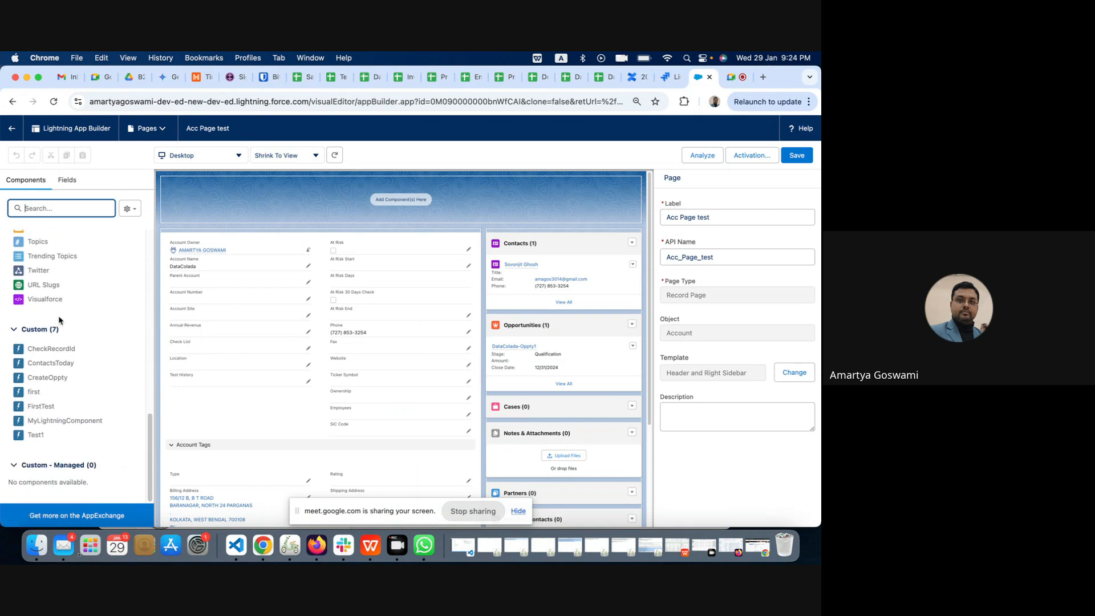
scroll(59, 320, "up", 6)
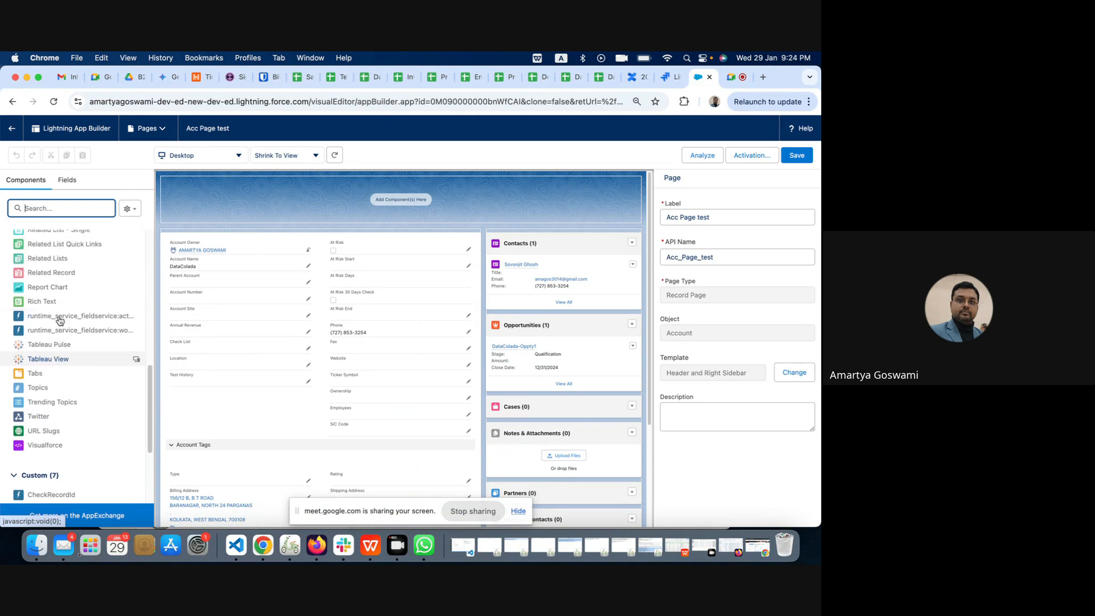
scroll(59, 320, "up", 1)
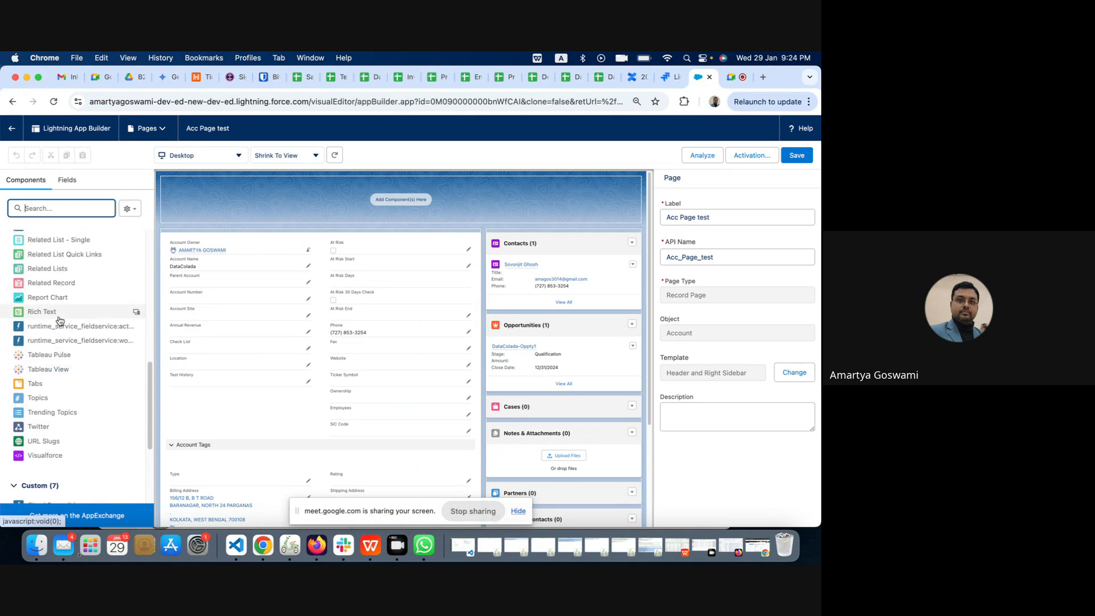
scroll(60, 320, "up", 5)
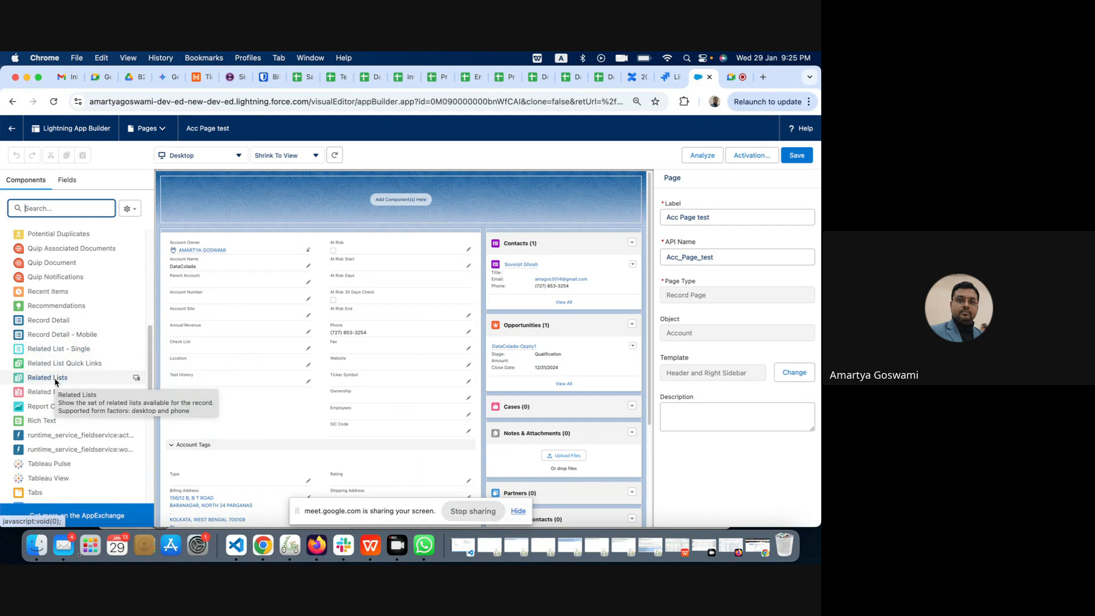
- Try placing a Related List - Single component above the Contacts list twice, removing it each time
left_click(51, 351)
left_click_drag(51, 351, 525, 306)
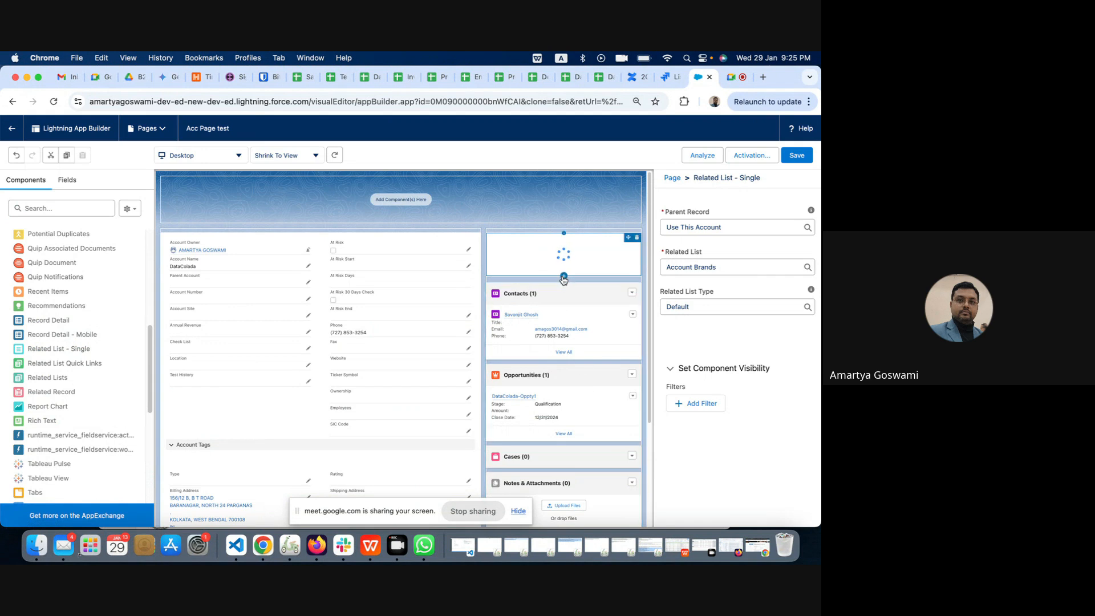
left_click(637, 237)
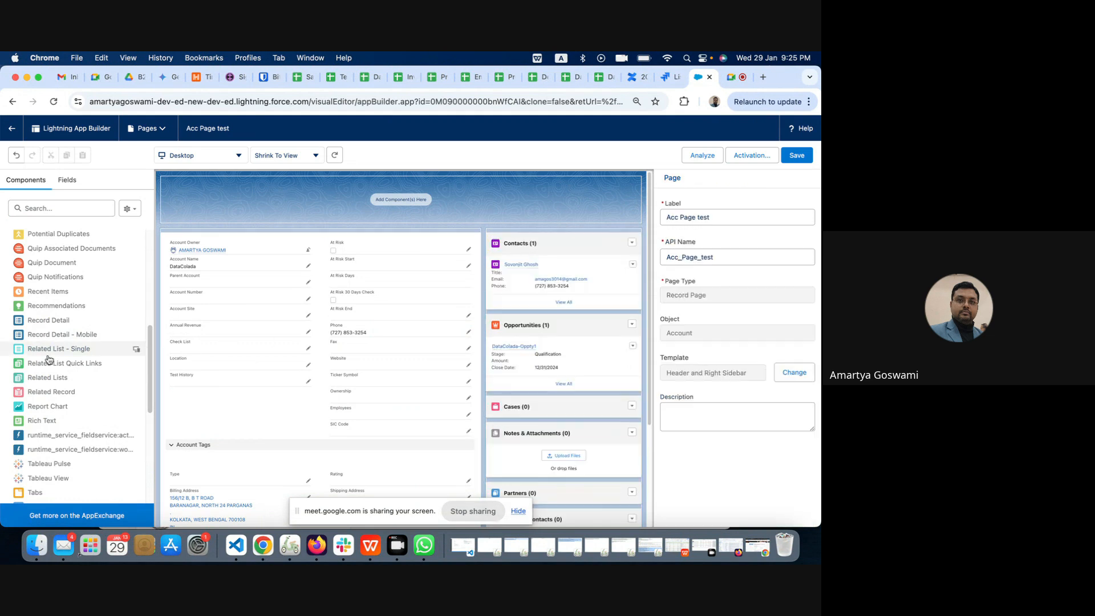
left_click_drag(47, 354, 551, 259)
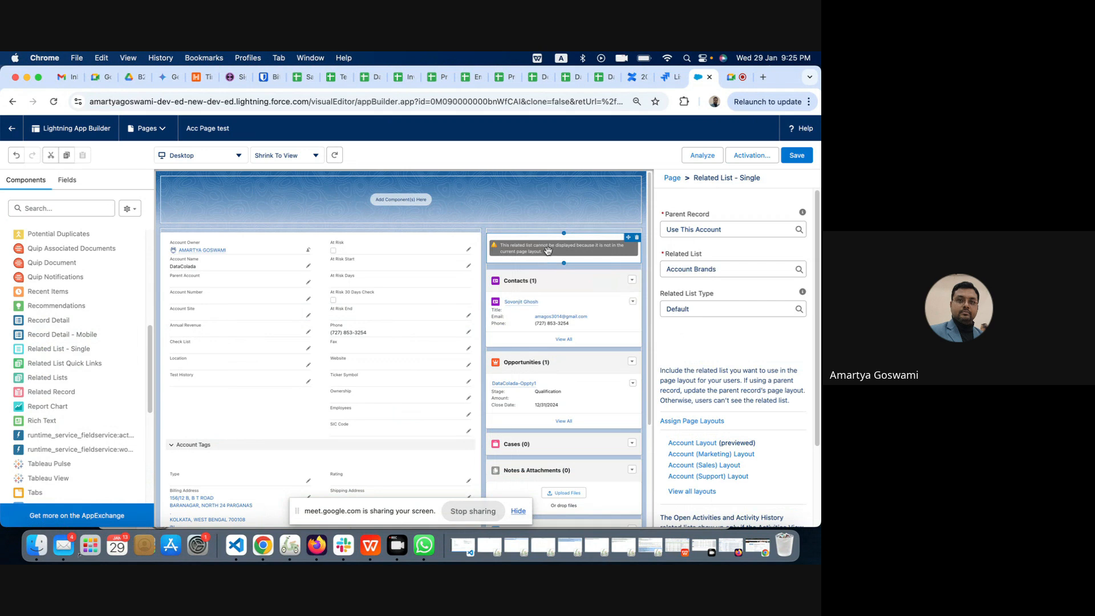
left_click(637, 240)
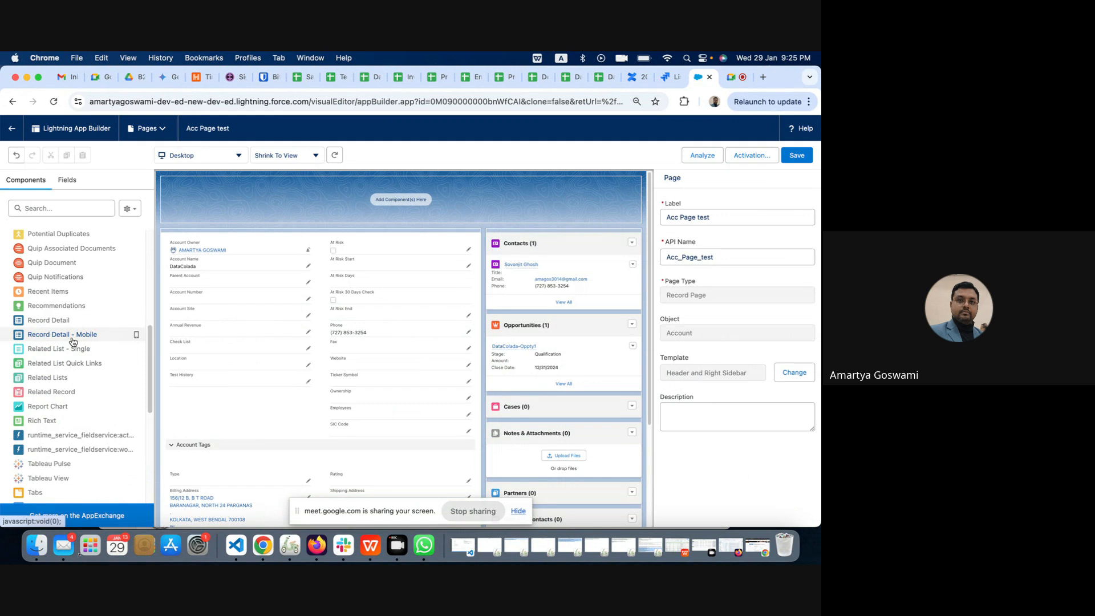
- Look through the remaining components and try placing the custom CheckRecordId component in the account details area
scroll(72, 341, "up", 2)
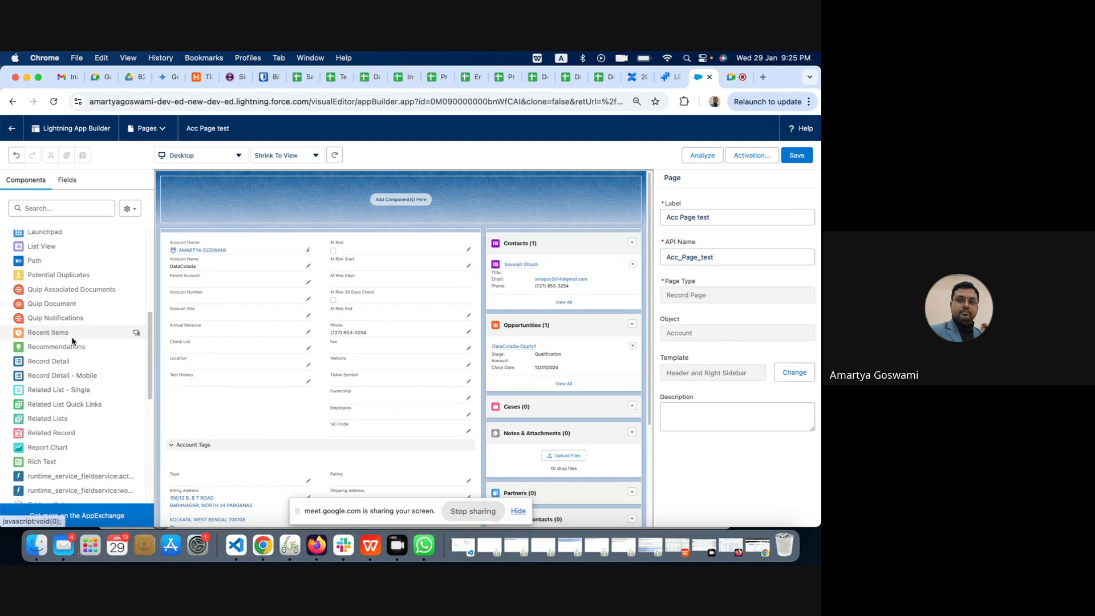
scroll(72, 341, "up", 2)
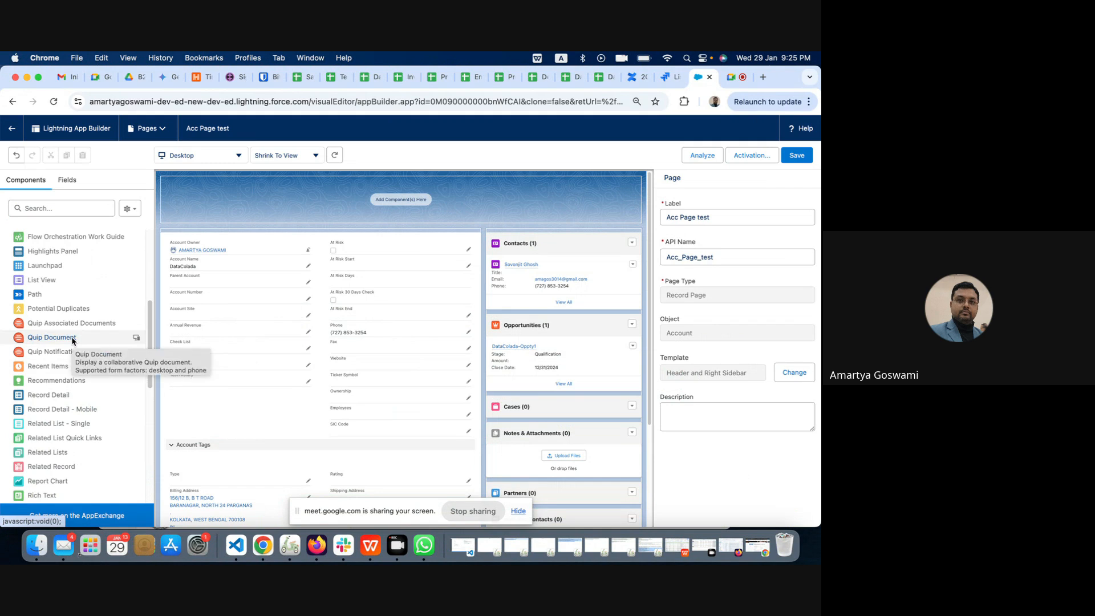
scroll(72, 340, "down", 10)
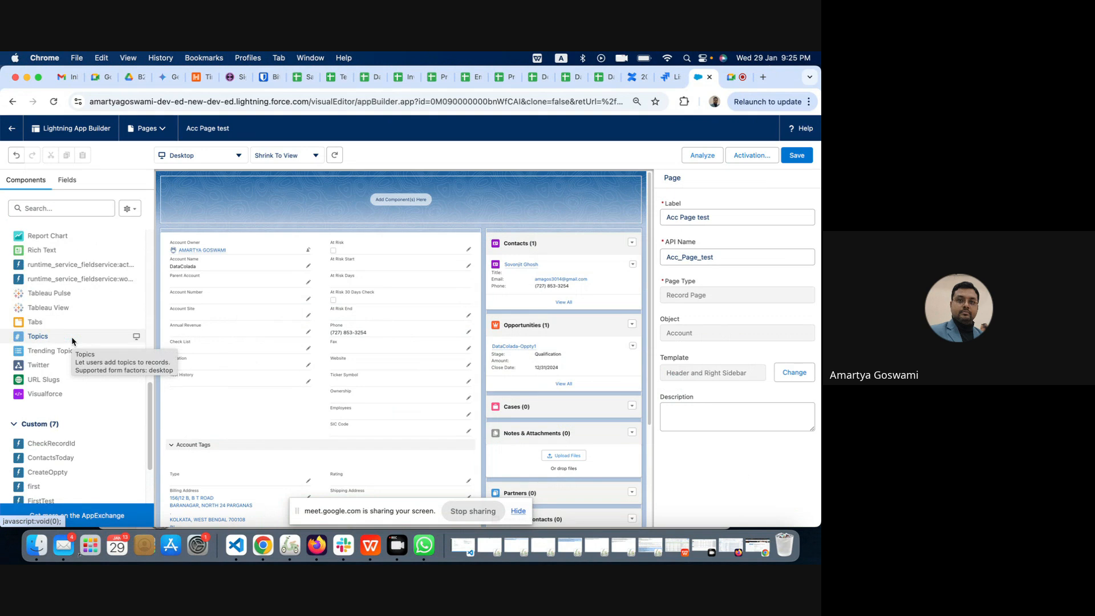
scroll(72, 341, "down", 4)
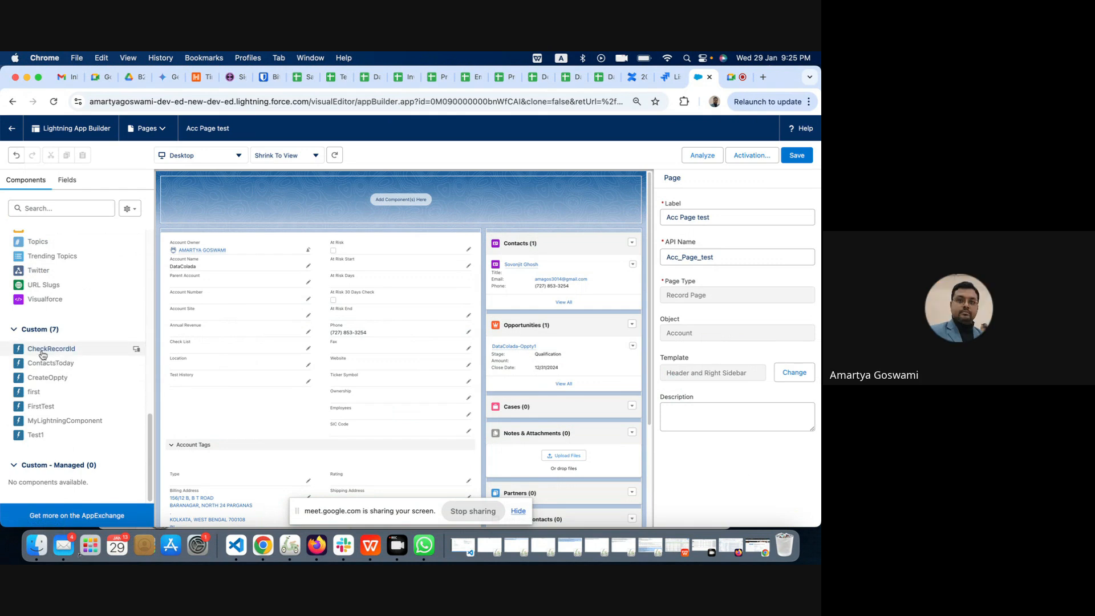
left_click_drag(54, 350, 292, 343)
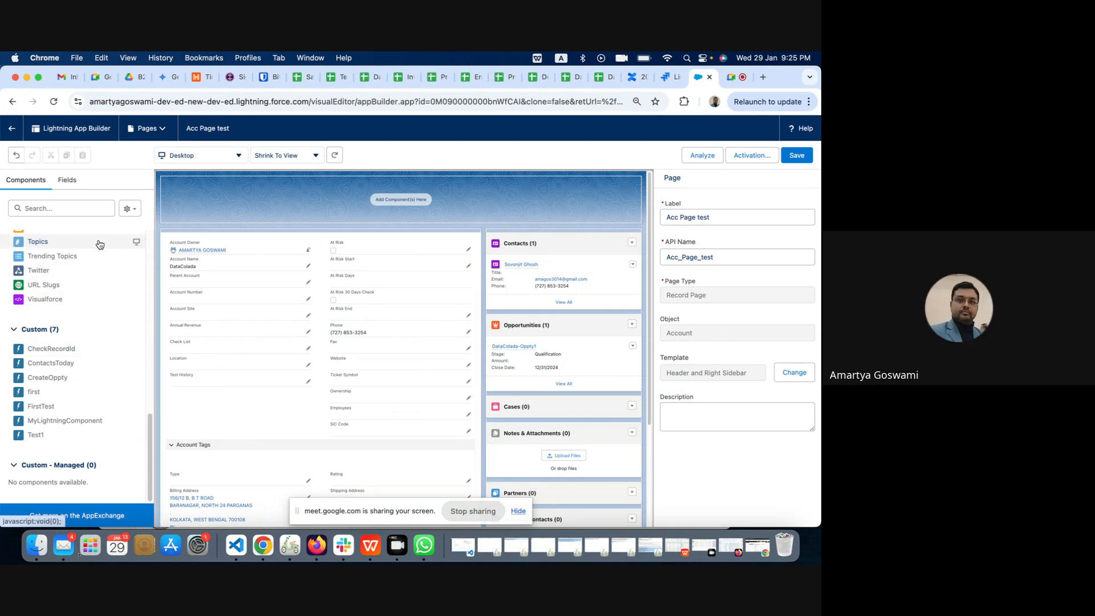
- Leave the record page editor without saving and start a new validation rule for the Account object
left_click(12, 129)
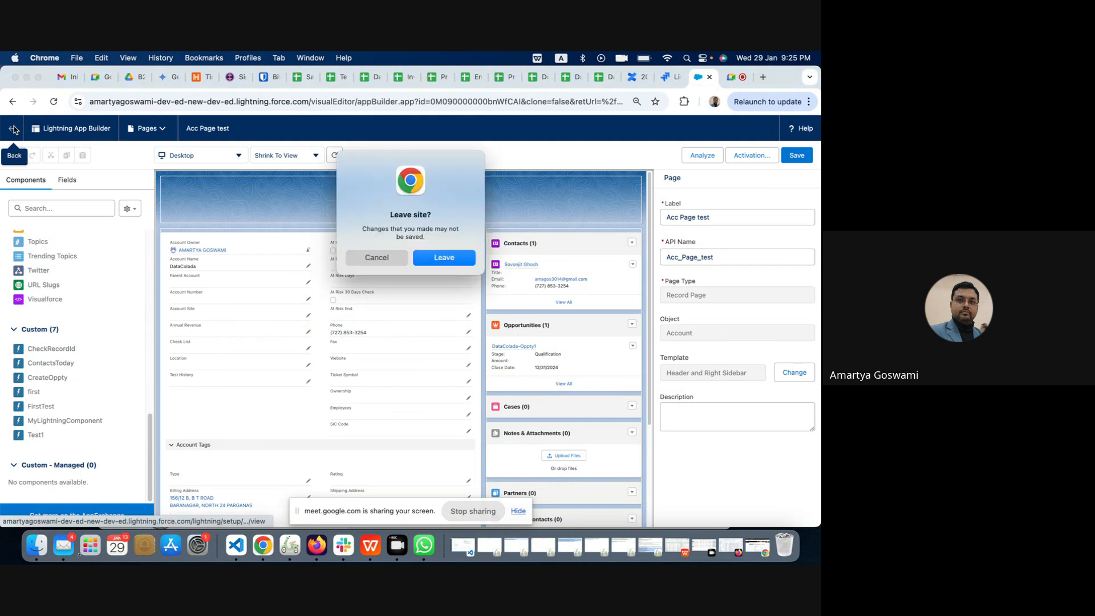
left_click(451, 258)
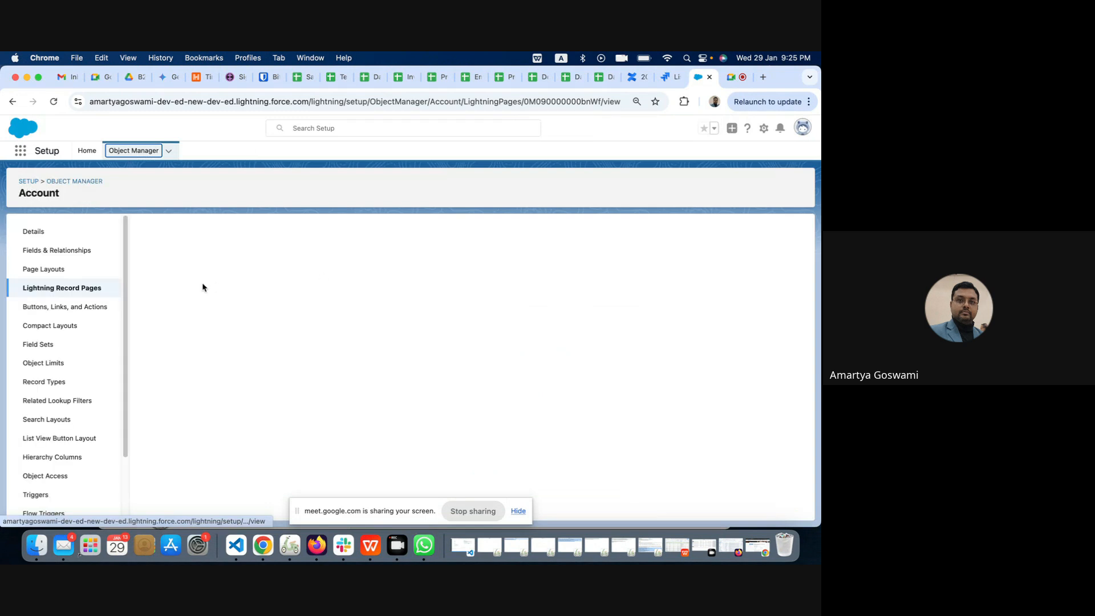
scroll(97, 463, "down", 3)
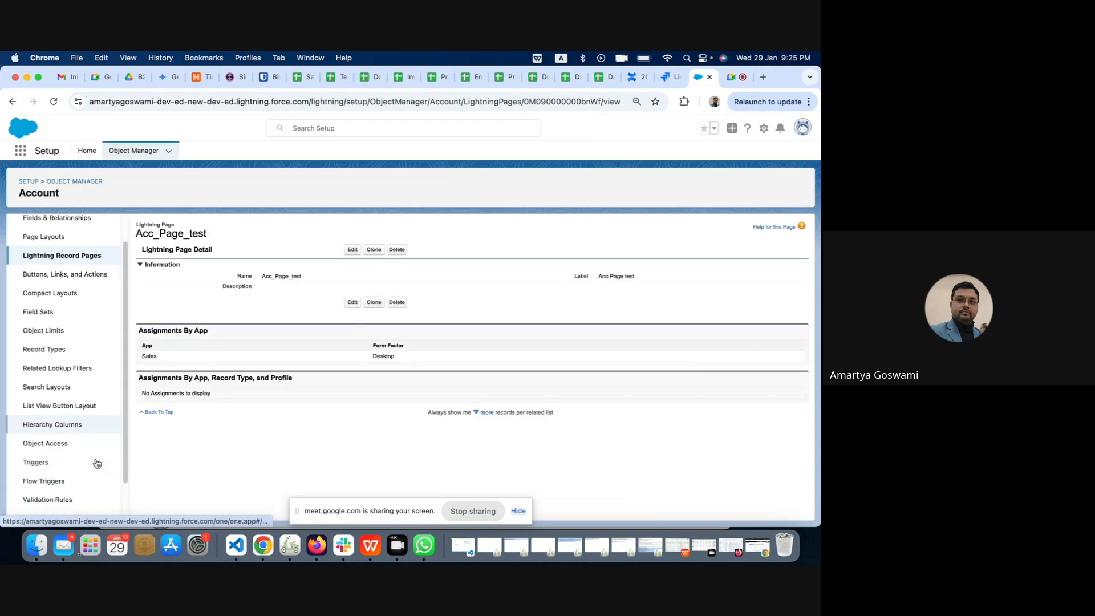
left_click(43, 458)
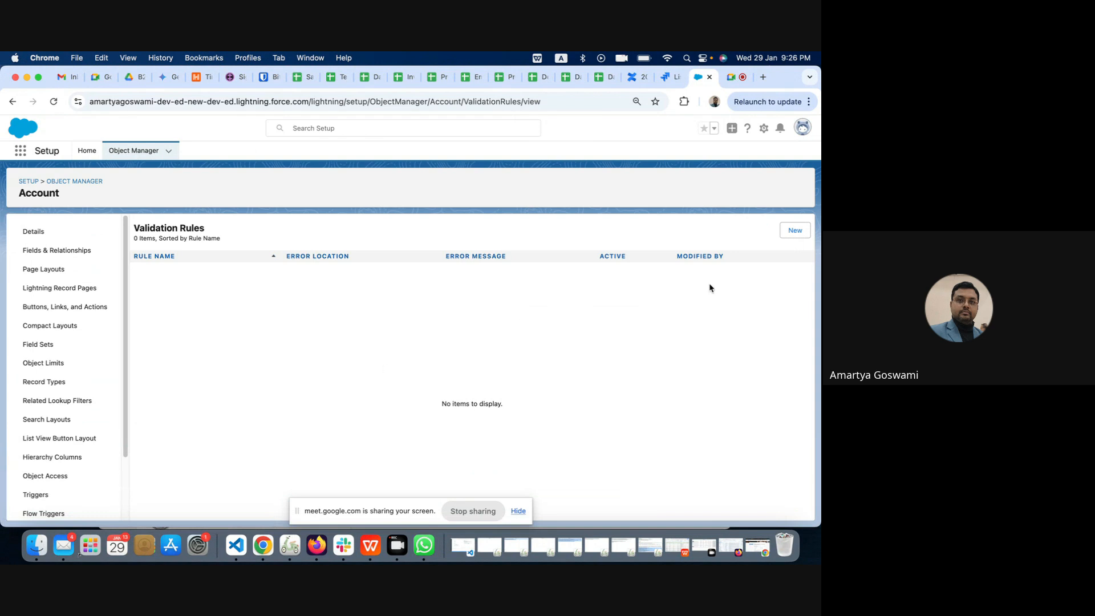
left_click(794, 231)
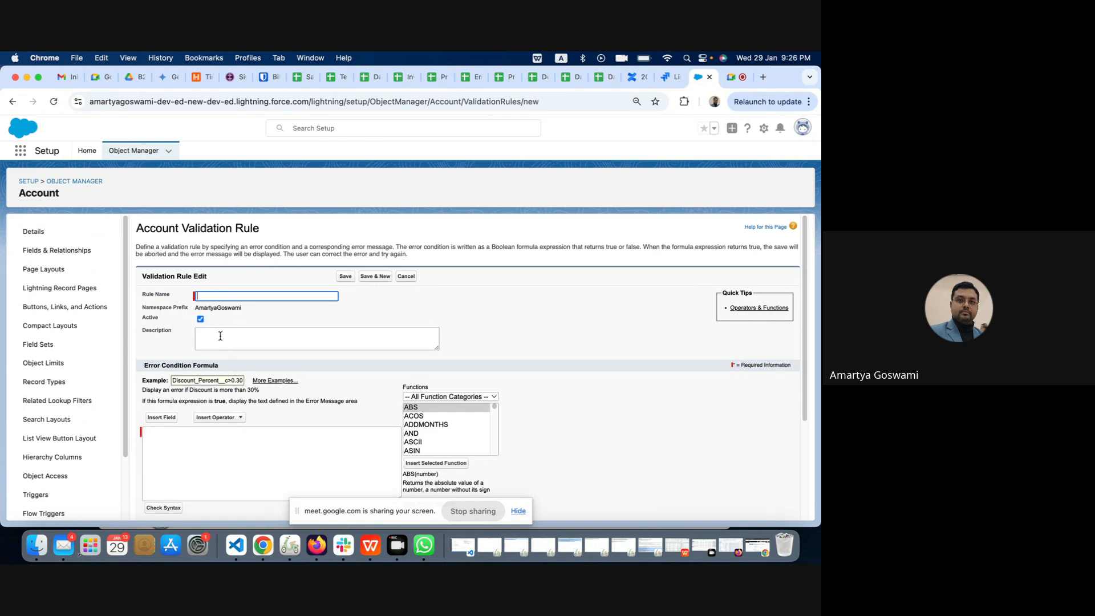
- Insert the Account's At Risk Start field into the validation rule's error condition formula
scroll(270, 387, "down", 3)
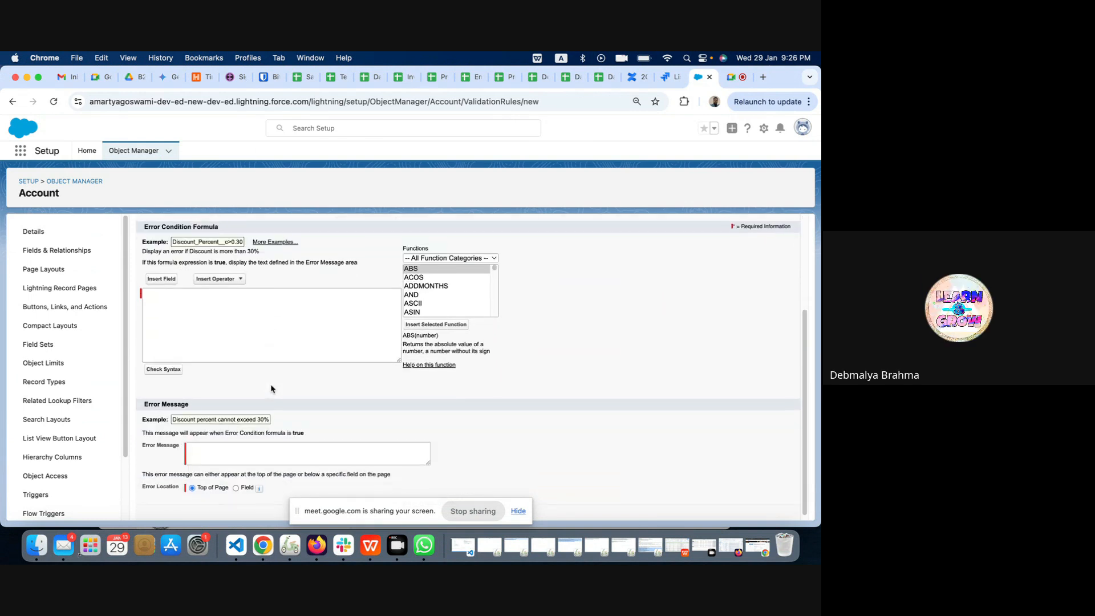
left_click(204, 322)
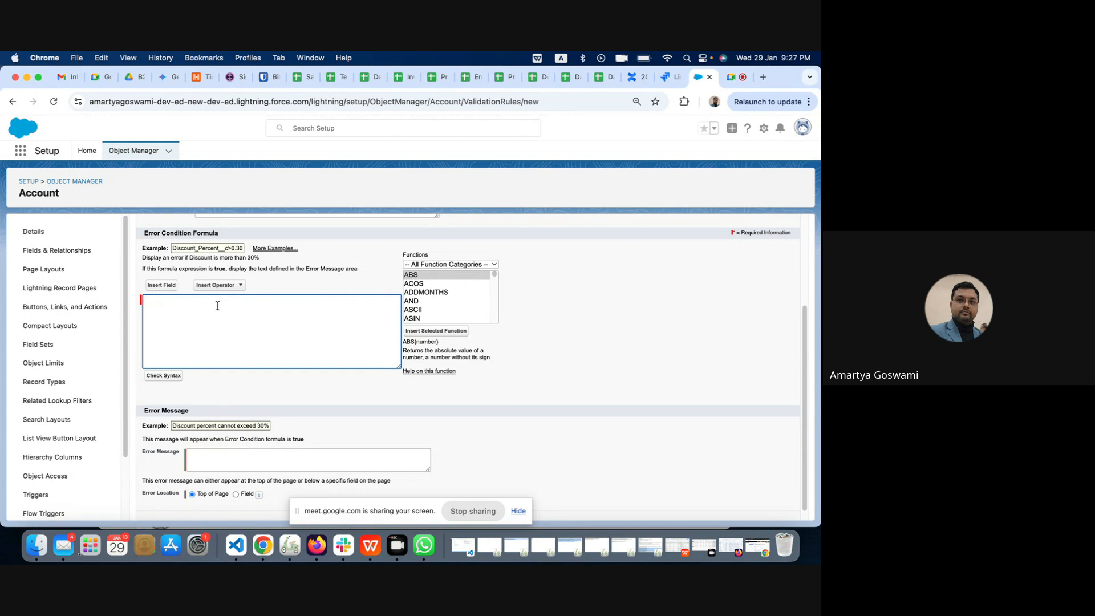
left_click(163, 285)
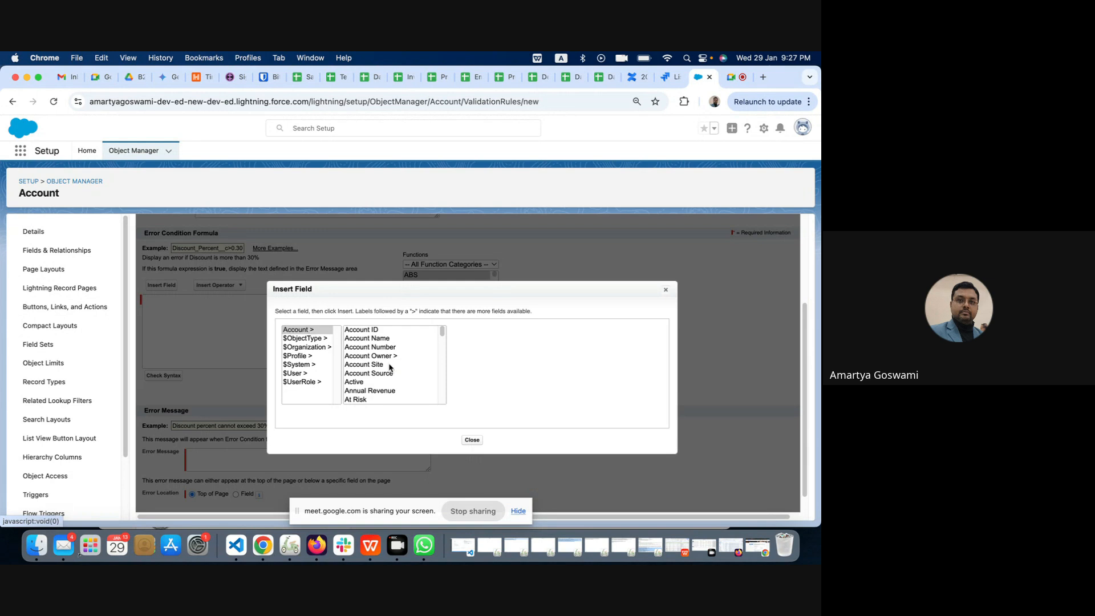
scroll(381, 376, "down", 3)
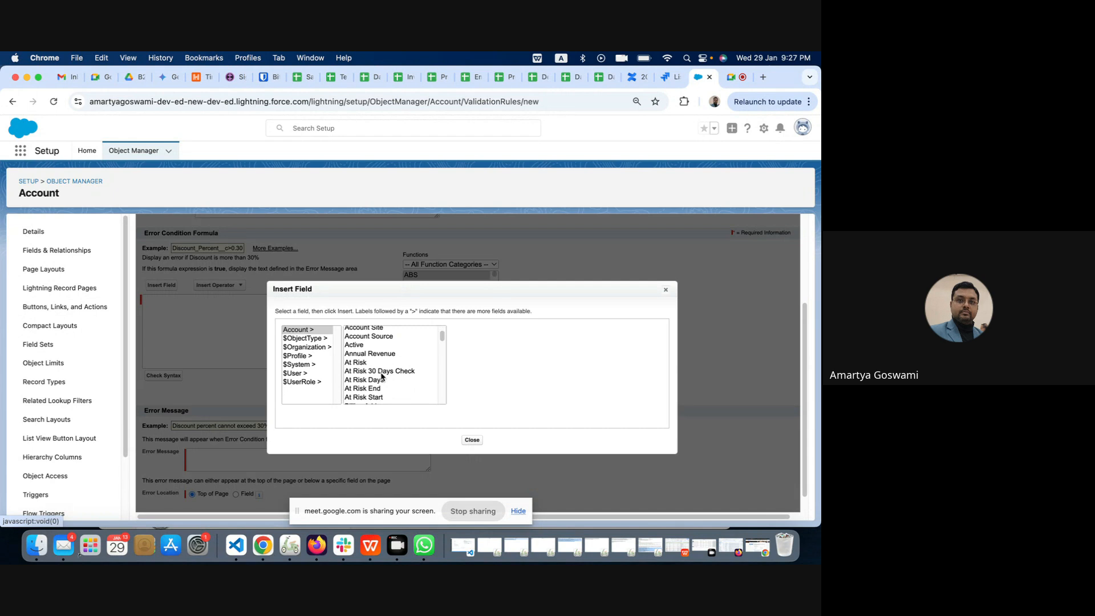
scroll(381, 376, "down", 3)
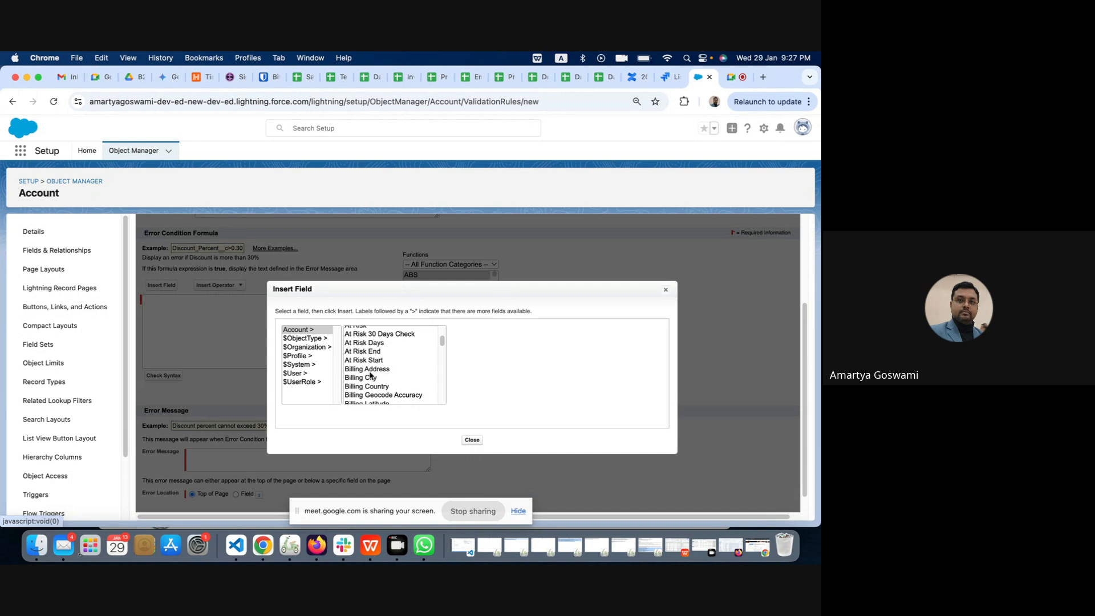
left_click(361, 361)
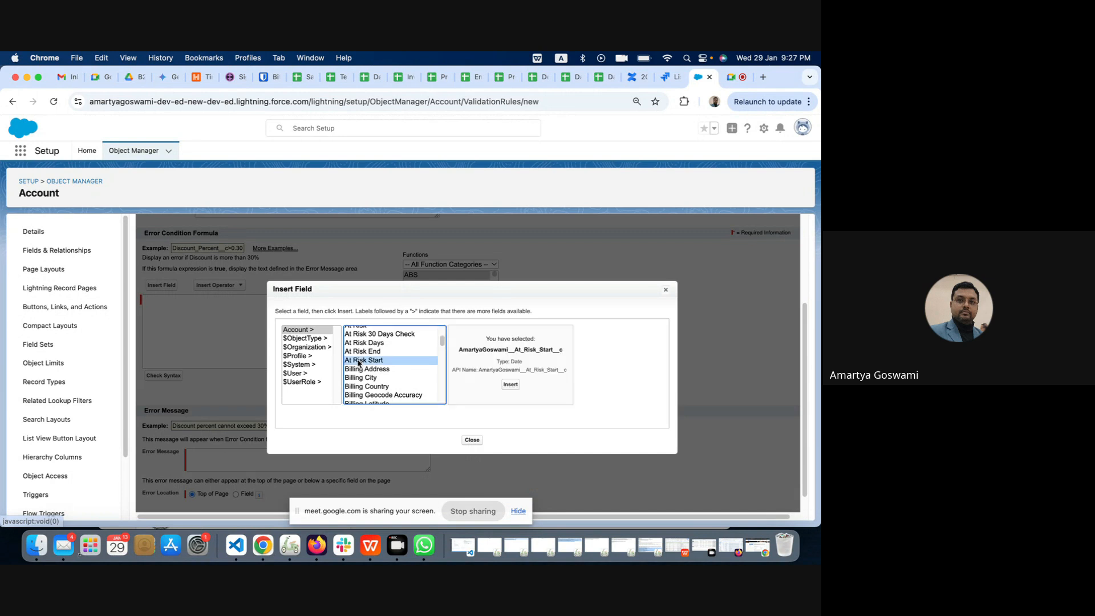
left_click(512, 385)
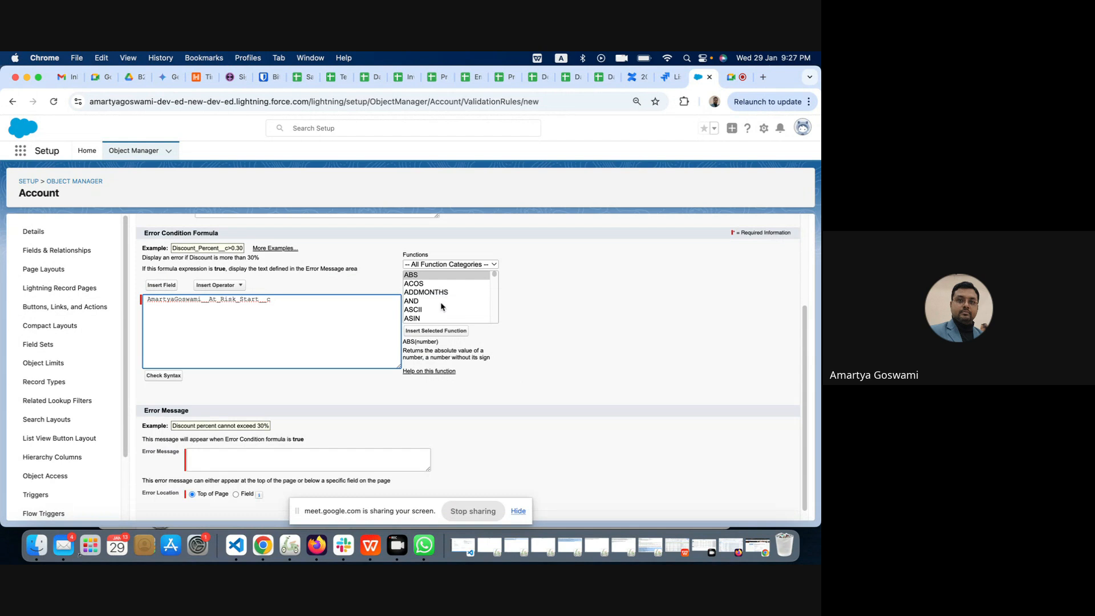
- Look through the available functions and add the > Greater Than operator after the At Risk Start field
scroll(441, 307, "down", 15)
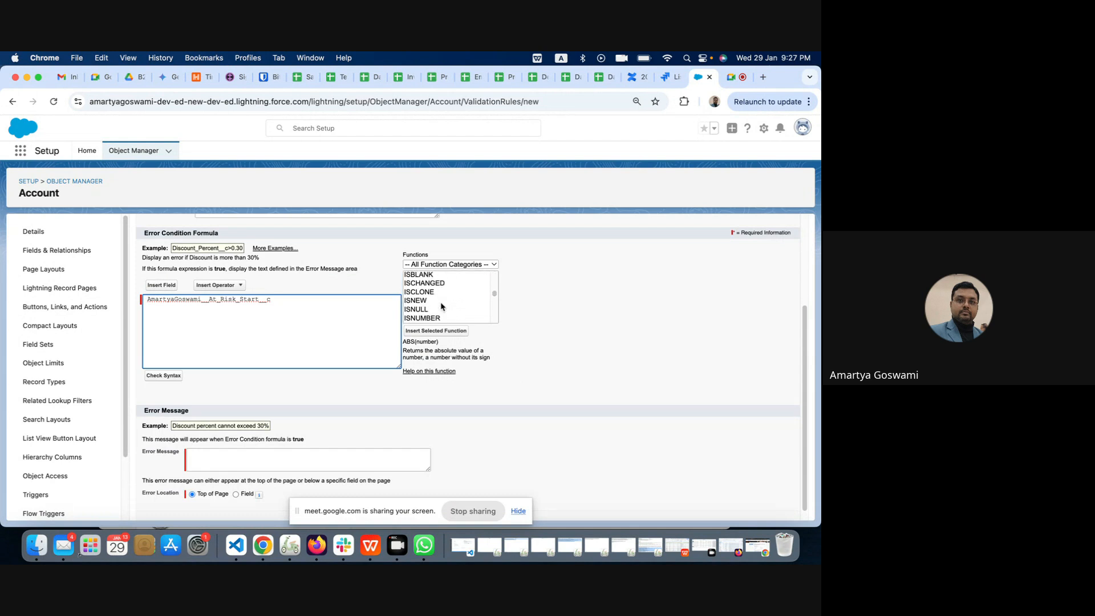
scroll(441, 307, "down", 10)
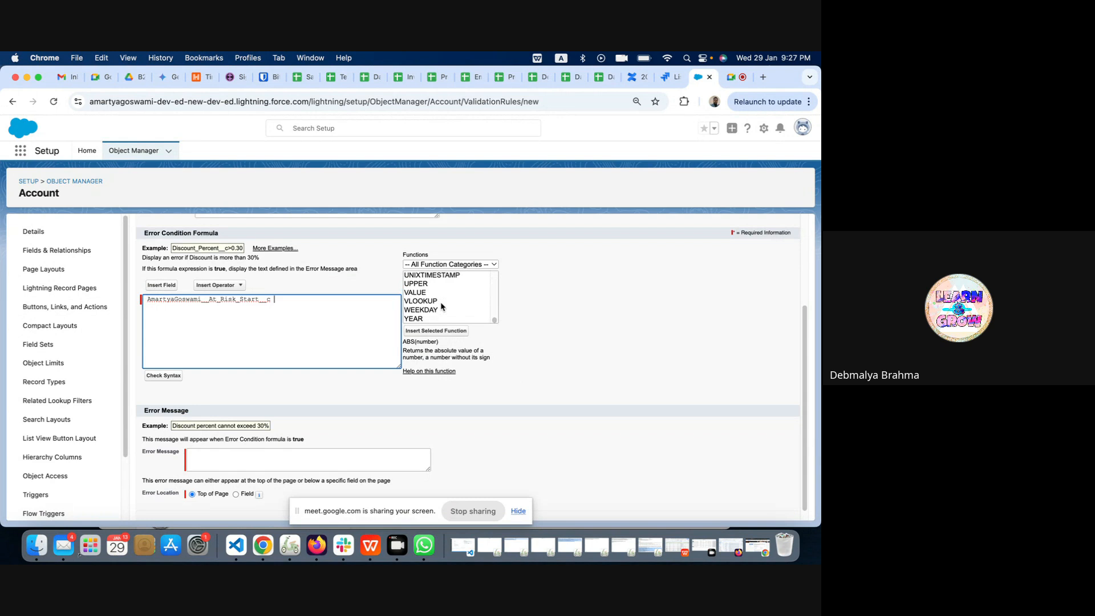
left_click(241, 286)
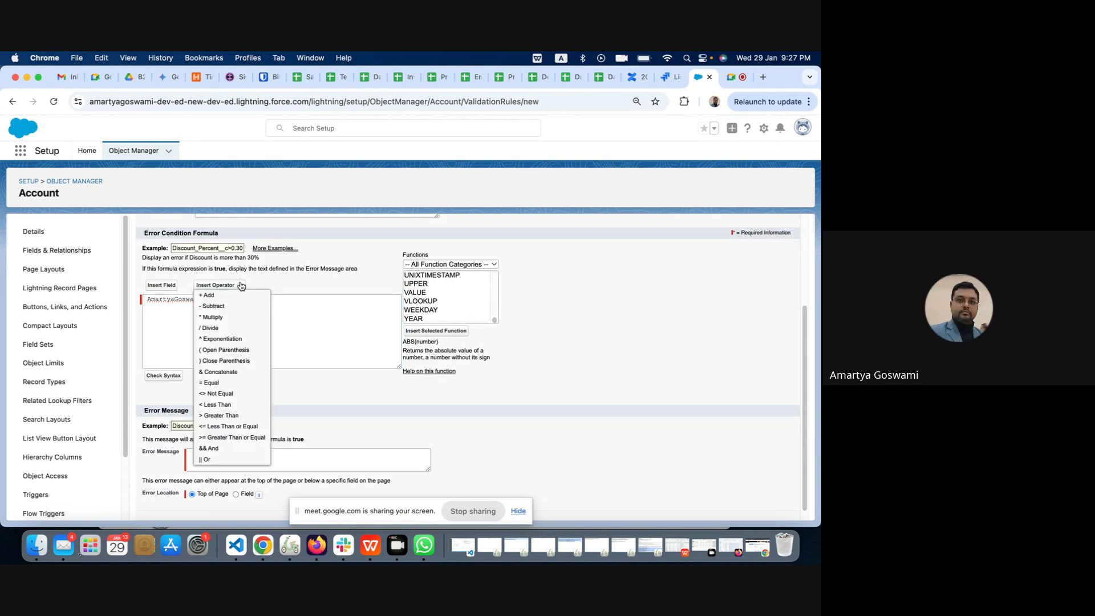
left_click(216, 416)
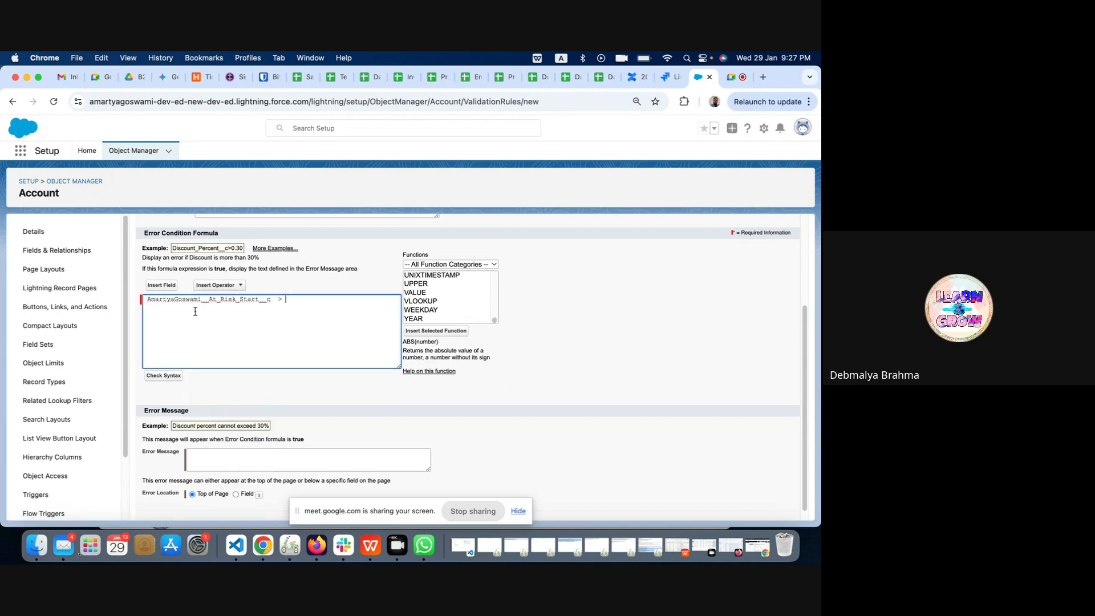
- Insert the Account's At Risk End field after the greater-than operator in the error condition formula
left_click(162, 285)
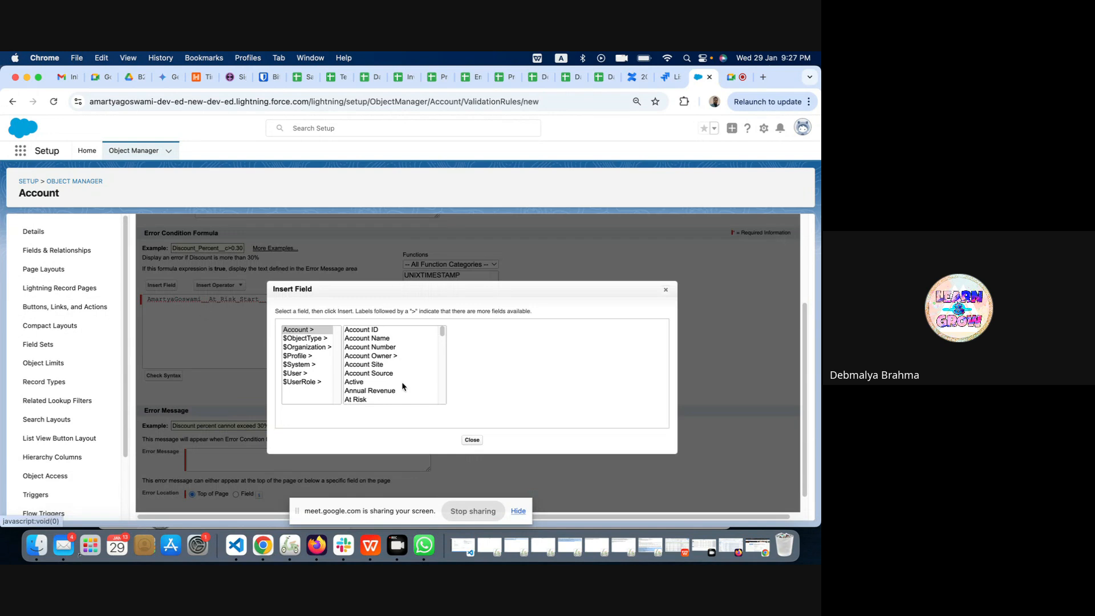
scroll(389, 377, "down", 10)
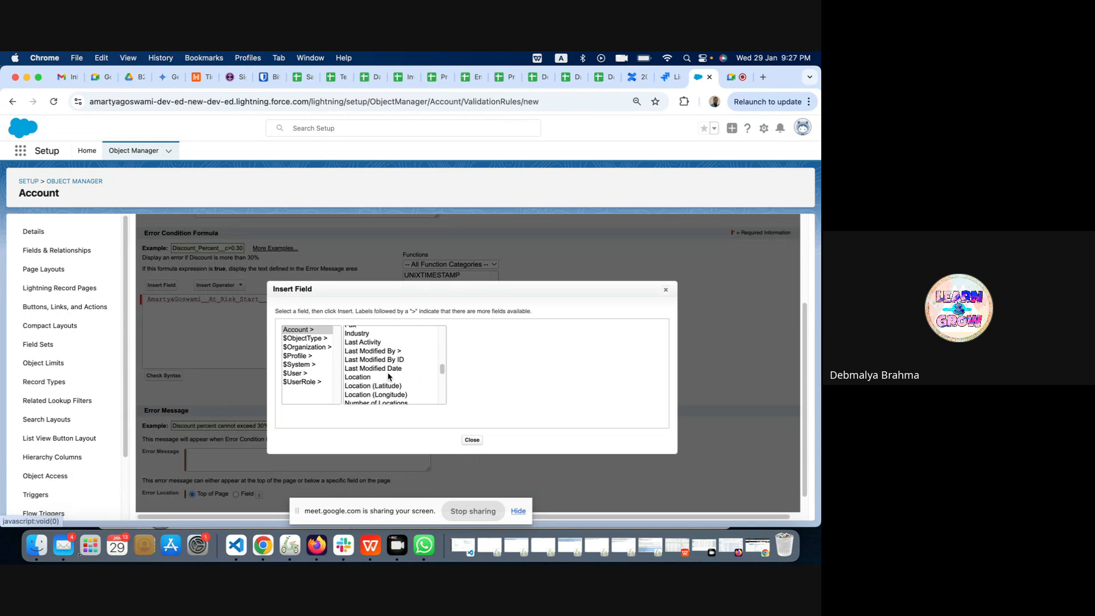
scroll(389, 376, "up", 8)
scroll(388, 377, "down", 3)
scroll(388, 377, "up", 2)
scroll(389, 377, "down", 5)
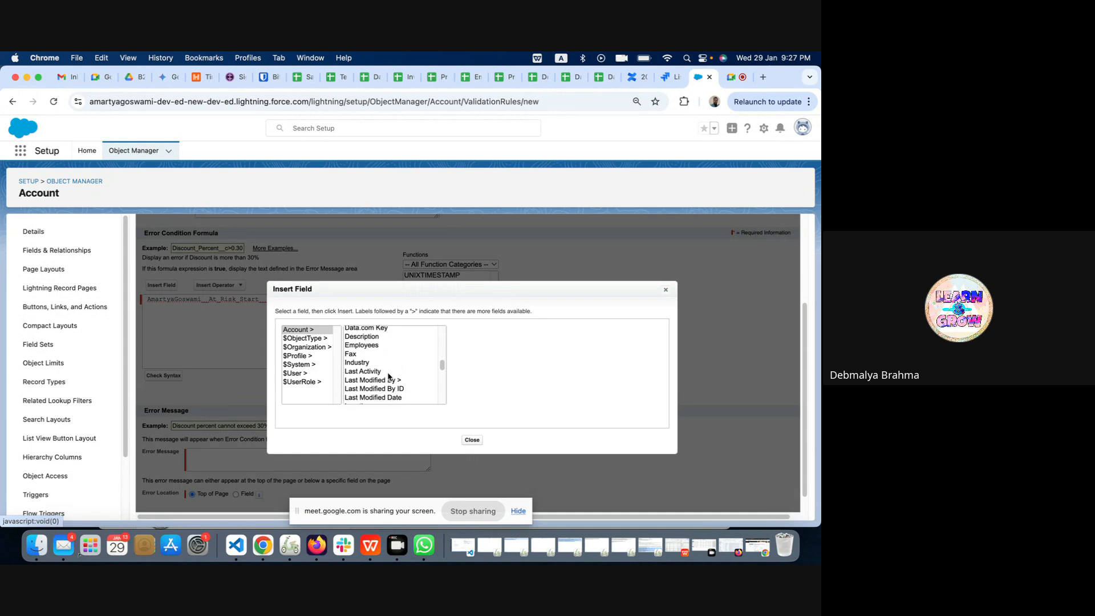
scroll(388, 377, "up", 3)
scroll(388, 376, "up", 6)
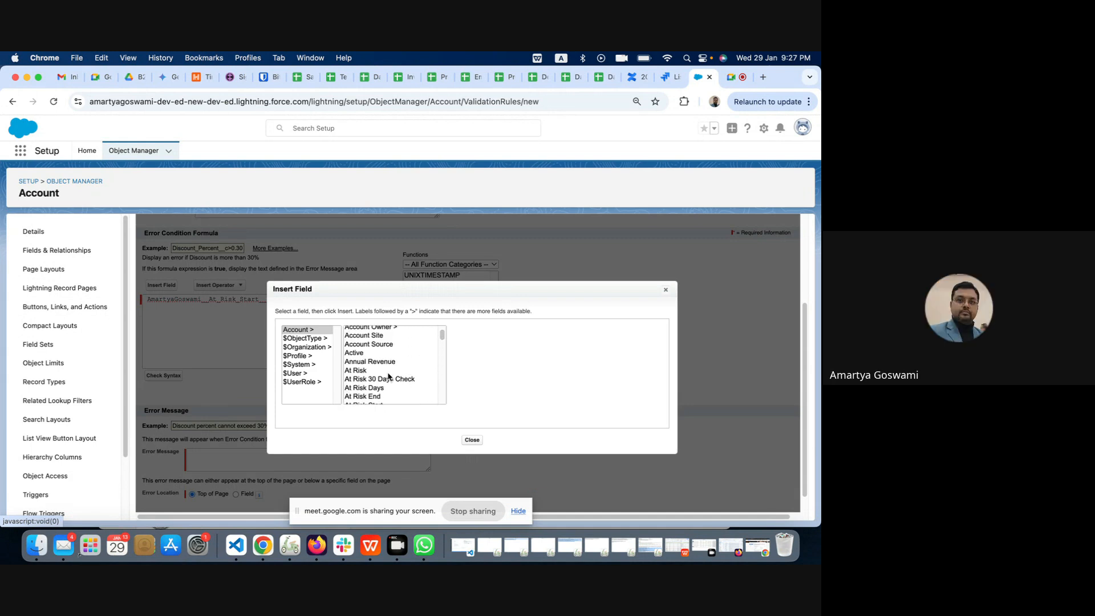
scroll(389, 376, "down", 5)
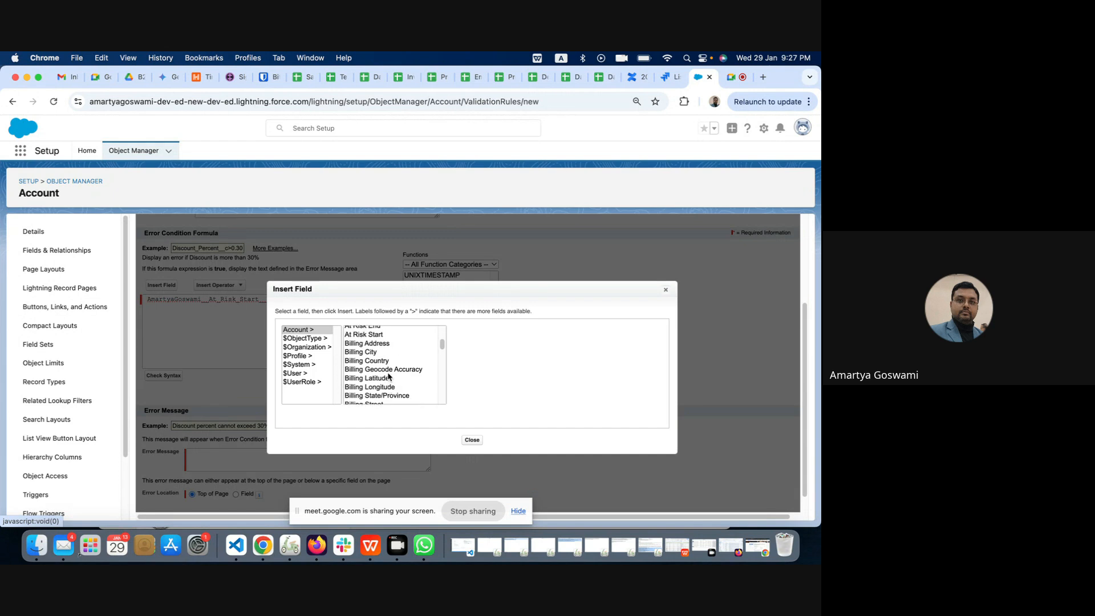
scroll(376, 365, "up", 2)
left_click(361, 350)
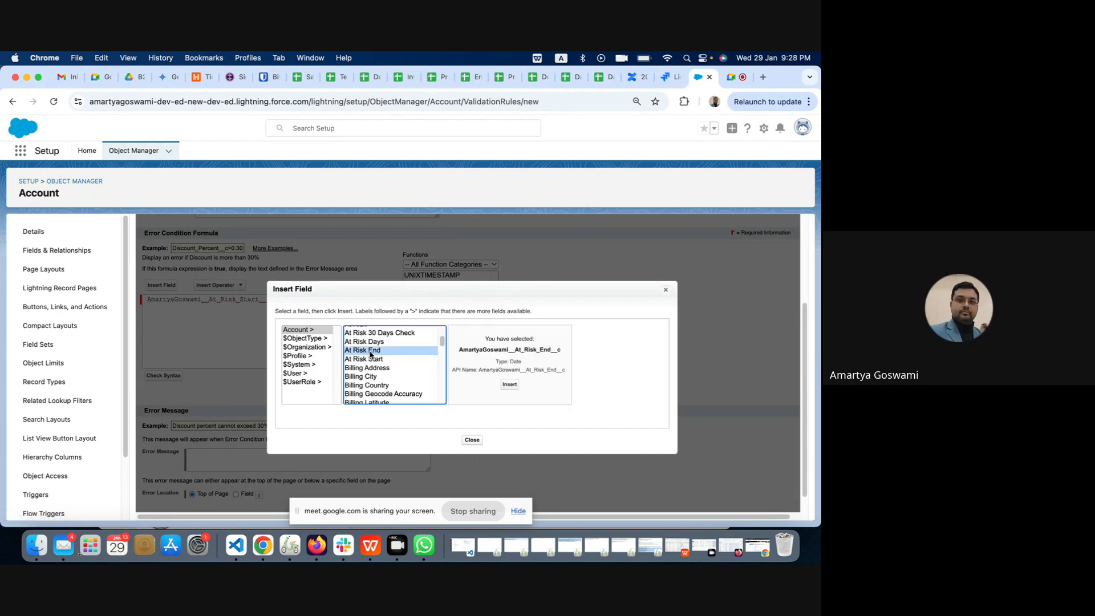
left_click(515, 388)
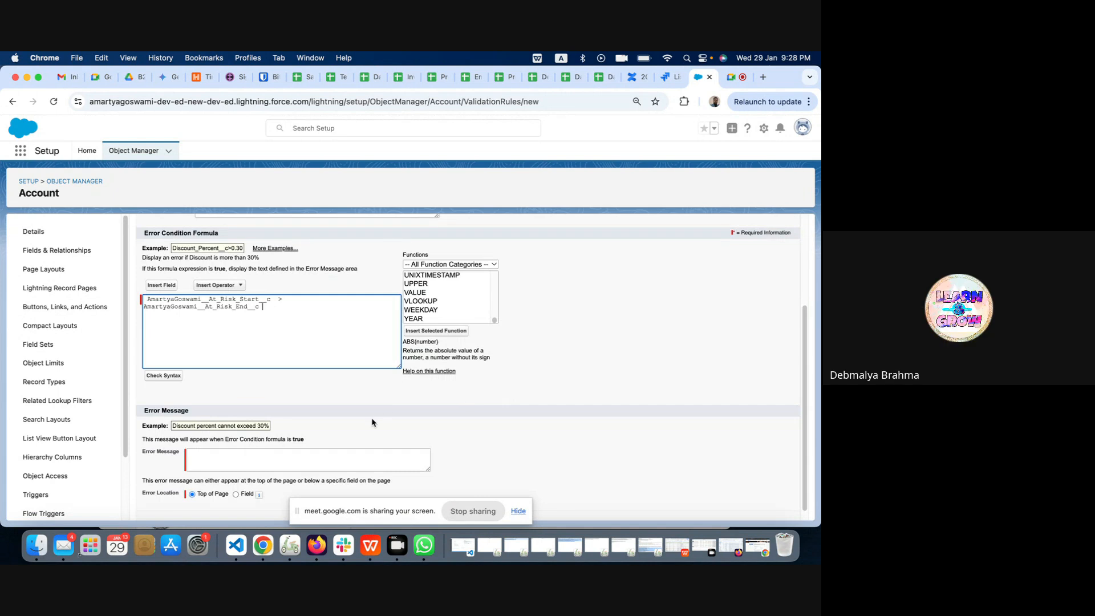
- Enter "Start Date can not be gratter" as the beginning of the error message
left_click(270, 459)
type("S")
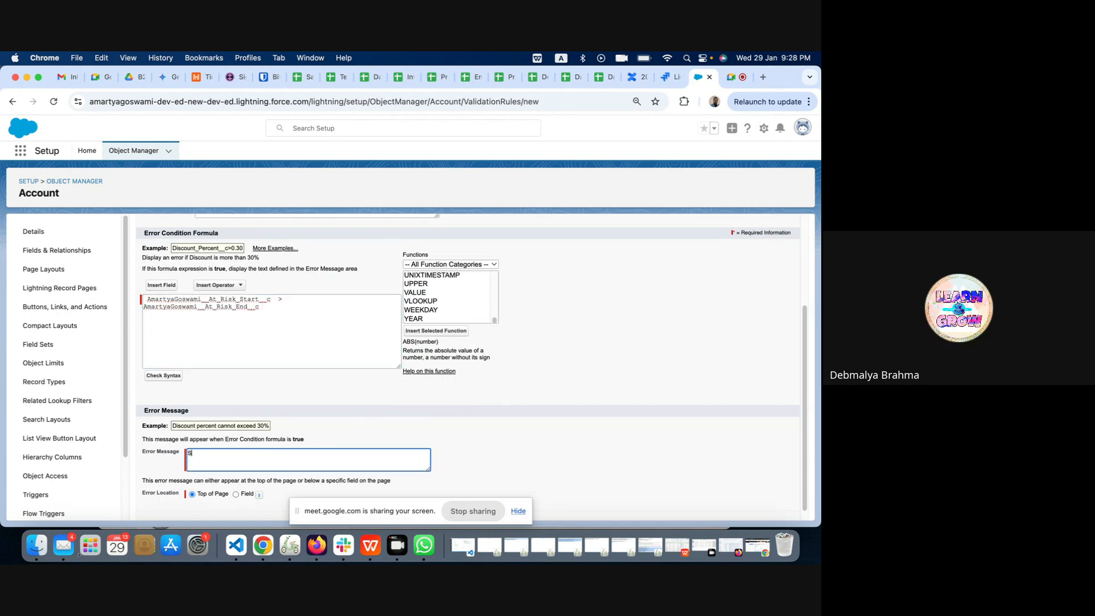
type("tart Date ")
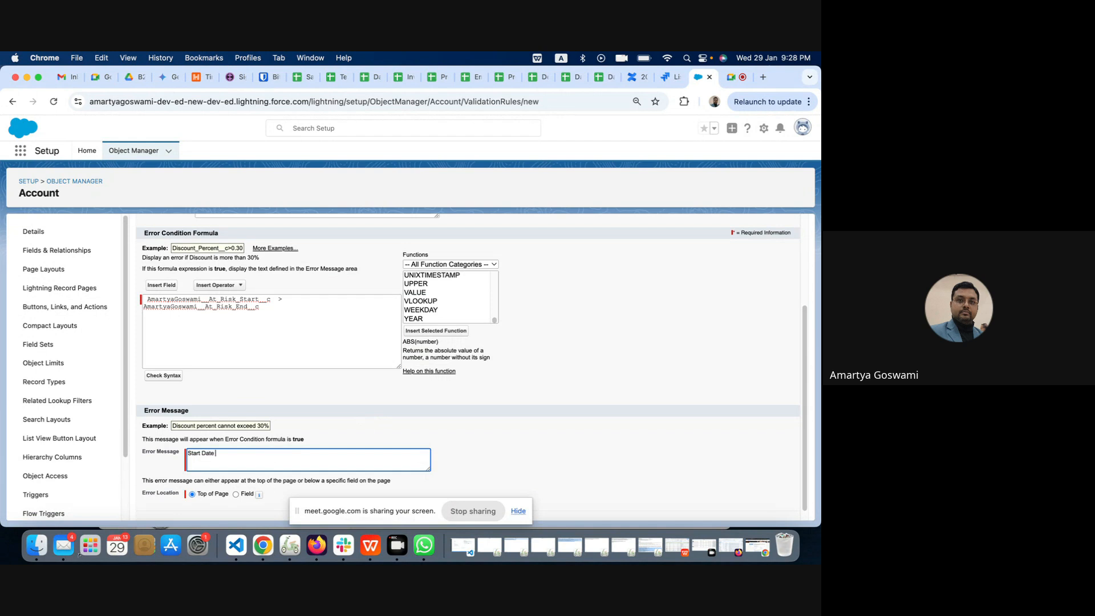
type("can not be ")
type("less")
key("BackSpace")
key("BackSpace")
type("gratter")
- Change "gratter" to "grater" and complete the error message as "Start Date can not be graterthan End Date"
right_click(254, 454)
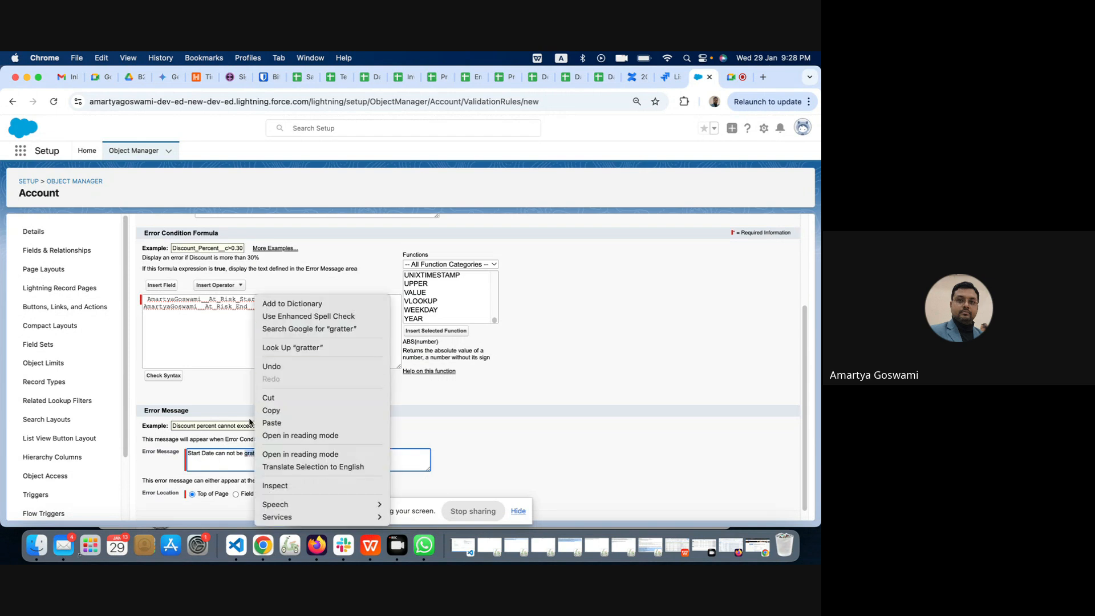
left_click(250, 456)
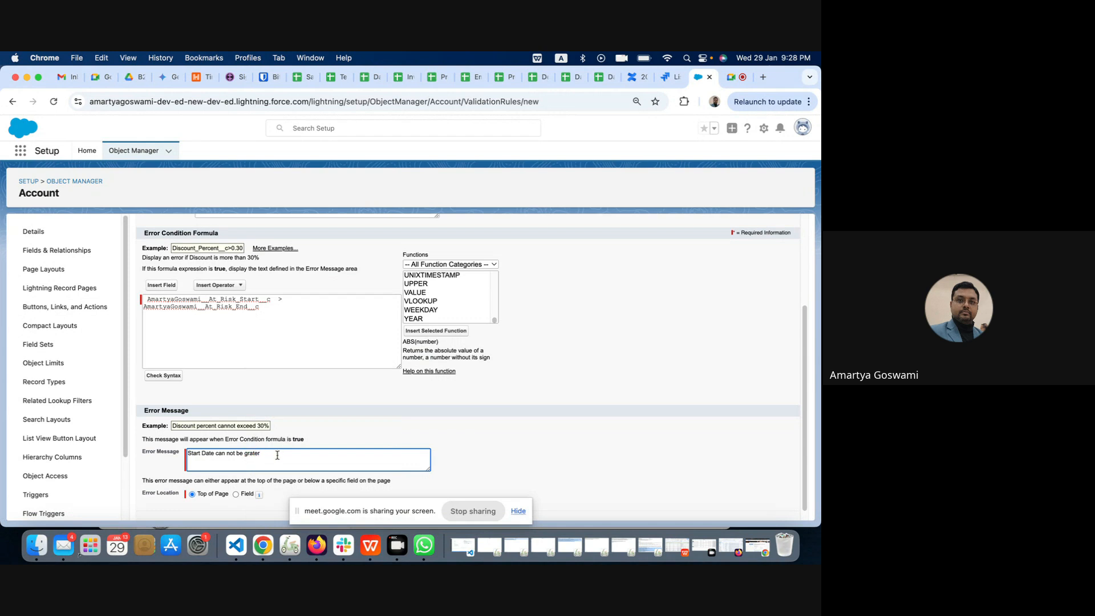
left_click(275, 456)
double_click(256, 455)
right_click(257, 456)
key("Escape")
left_click(289, 457)
type("End Date")
- Set the error location to a field and choose At Risk Start
scroll(368, 432, "down", 1)
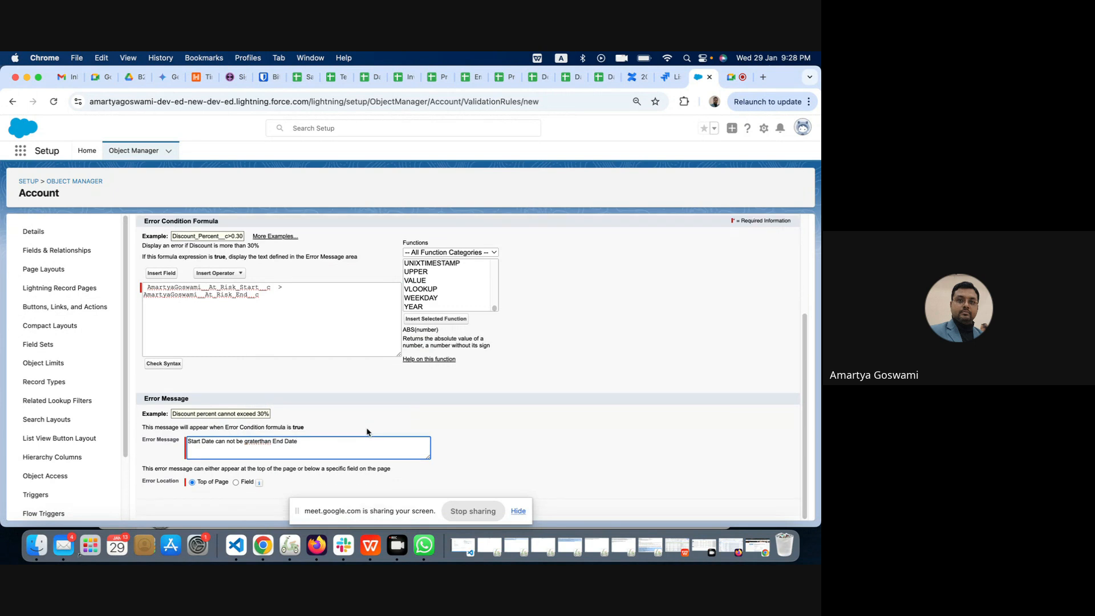
left_click(236, 483)
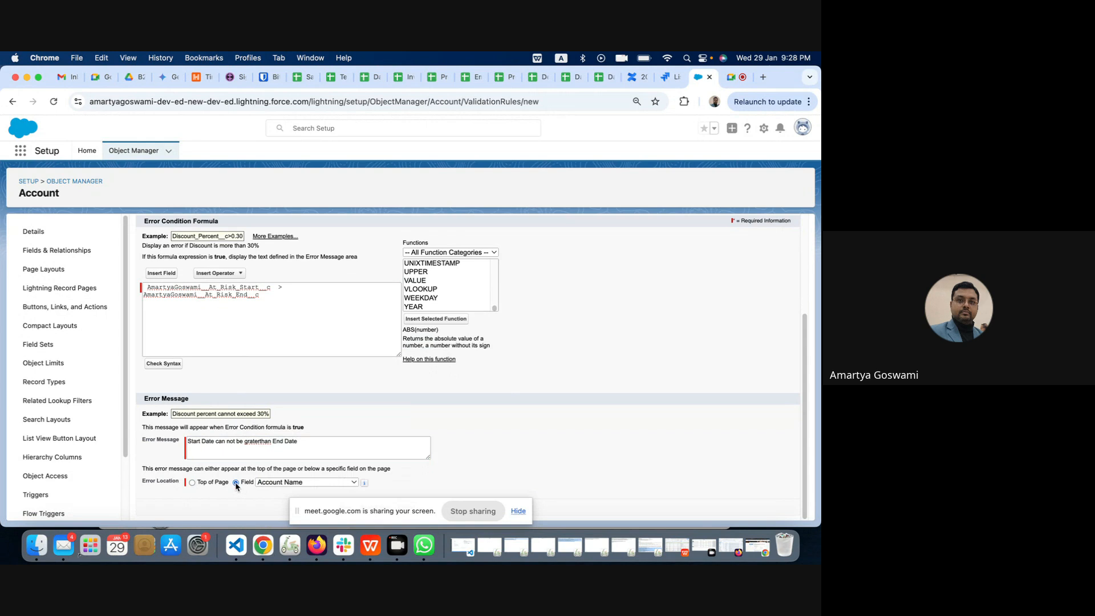
left_click(340, 483)
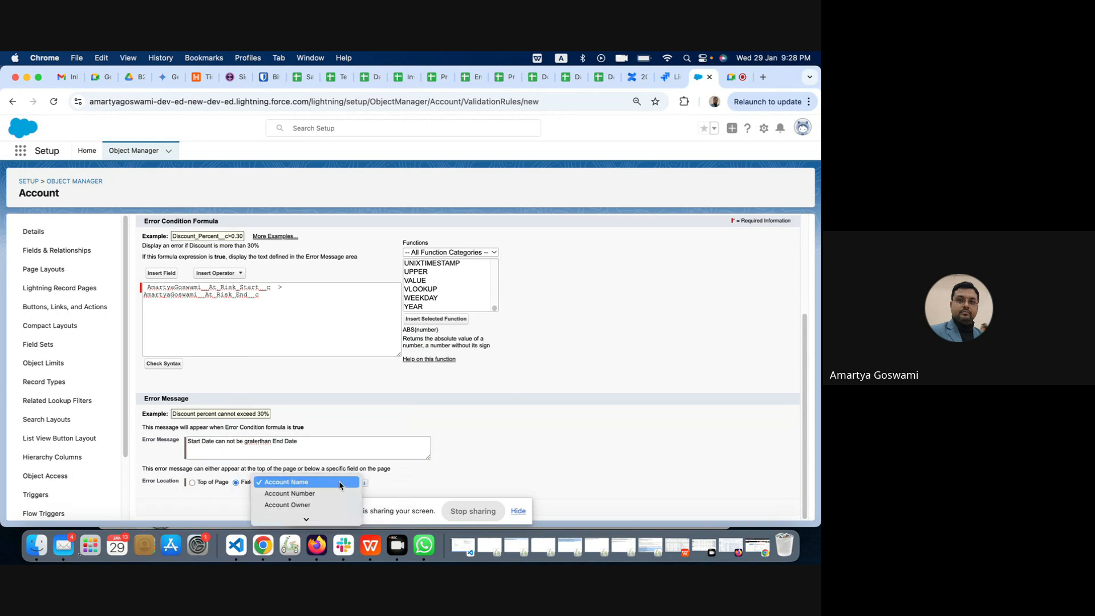
scroll(331, 491, "down", 5)
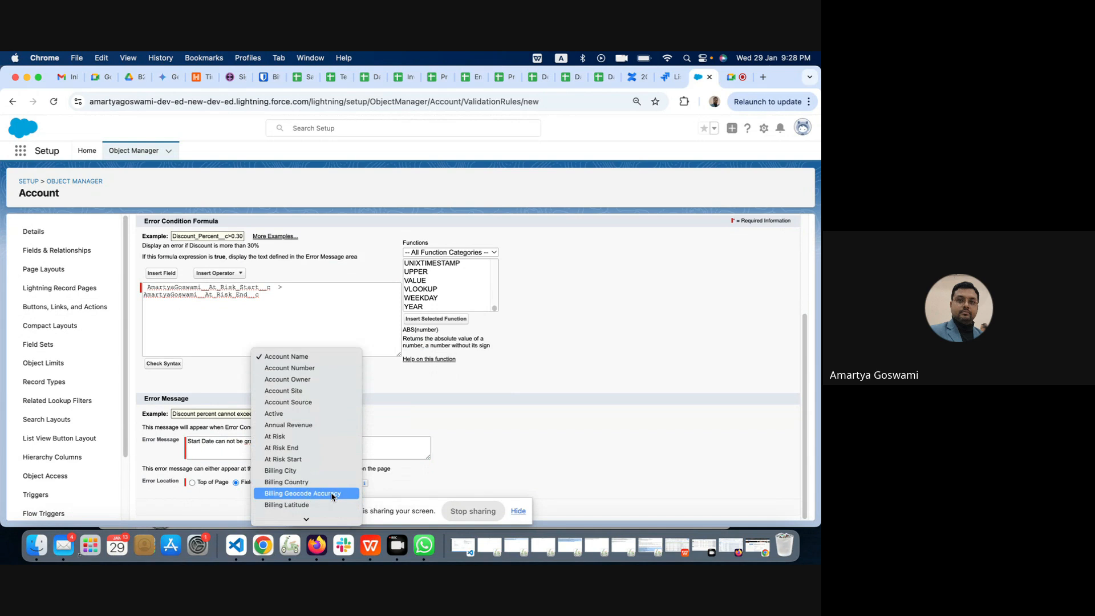
left_click(324, 462)
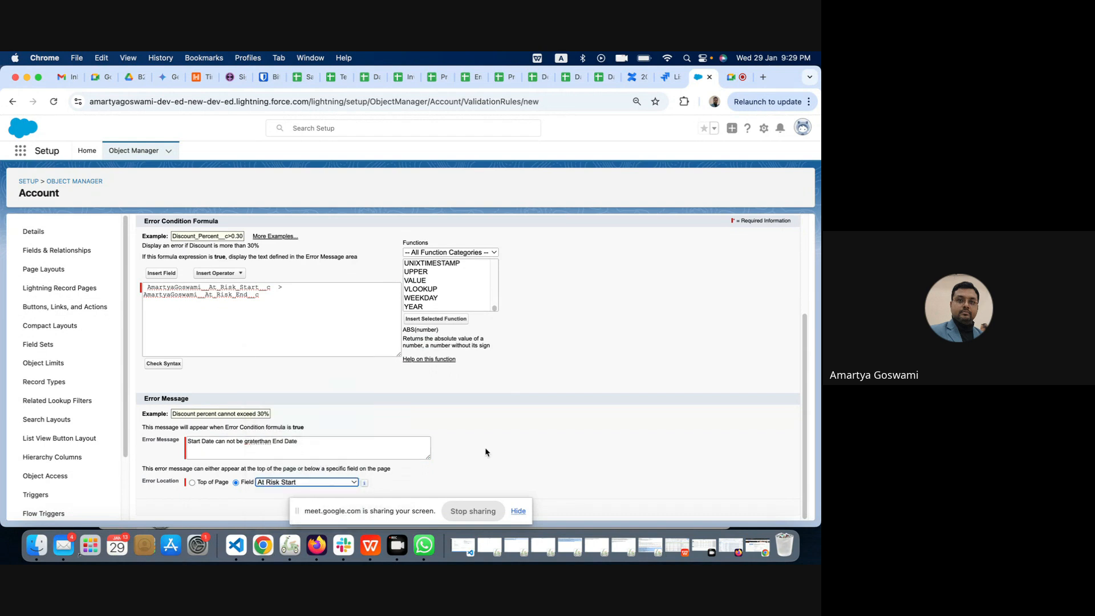
- Move the screen-sharing notice out of the way and try to save the validation rule
left_click(408, 505)
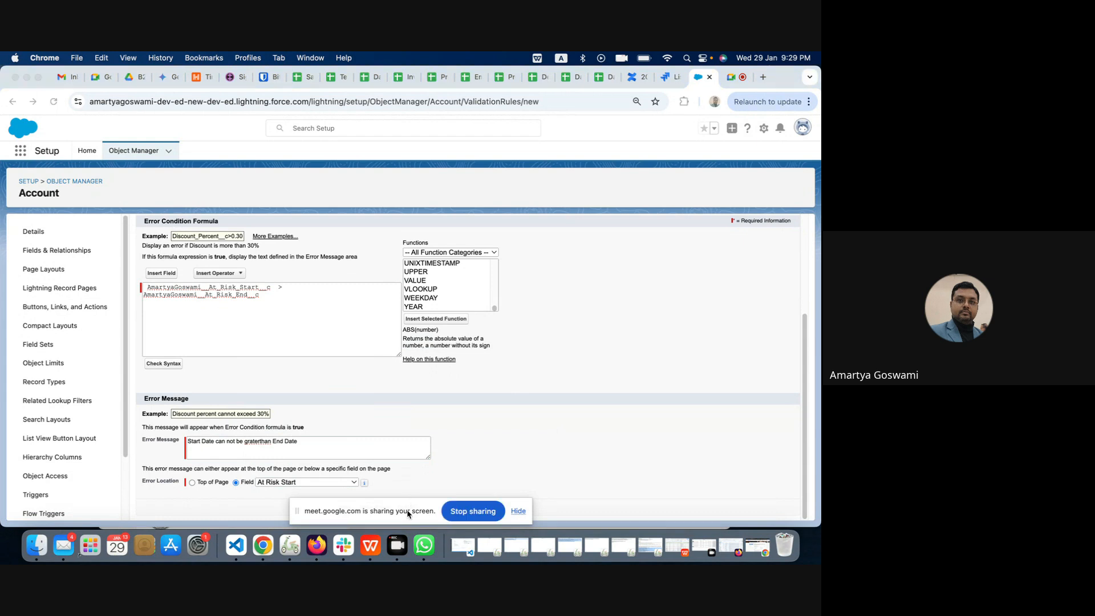
left_click_drag(406, 507, 413, 563)
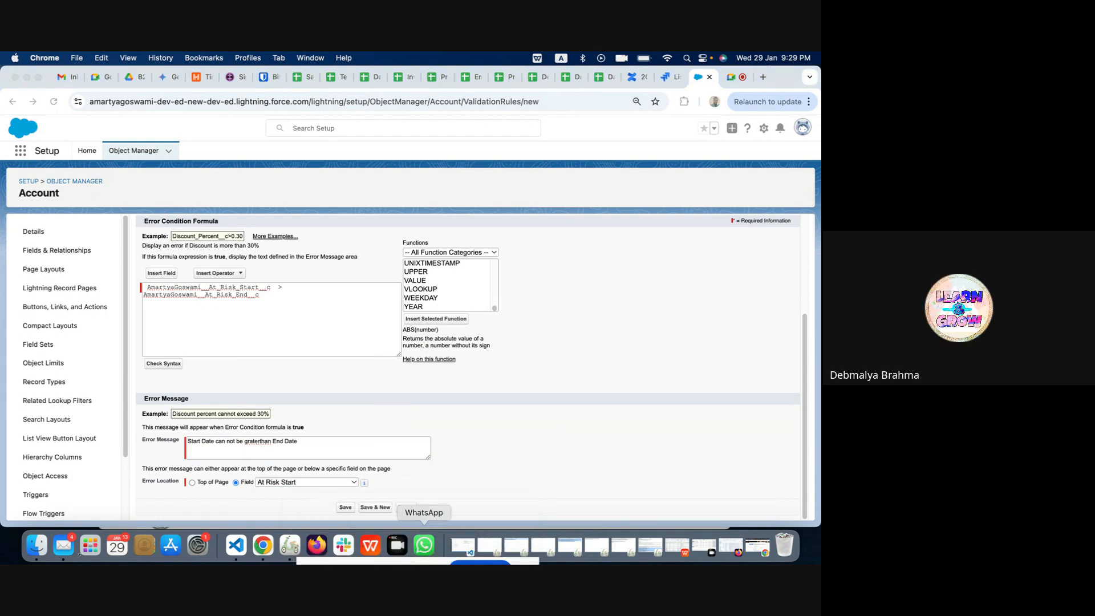
left_click(345, 508)
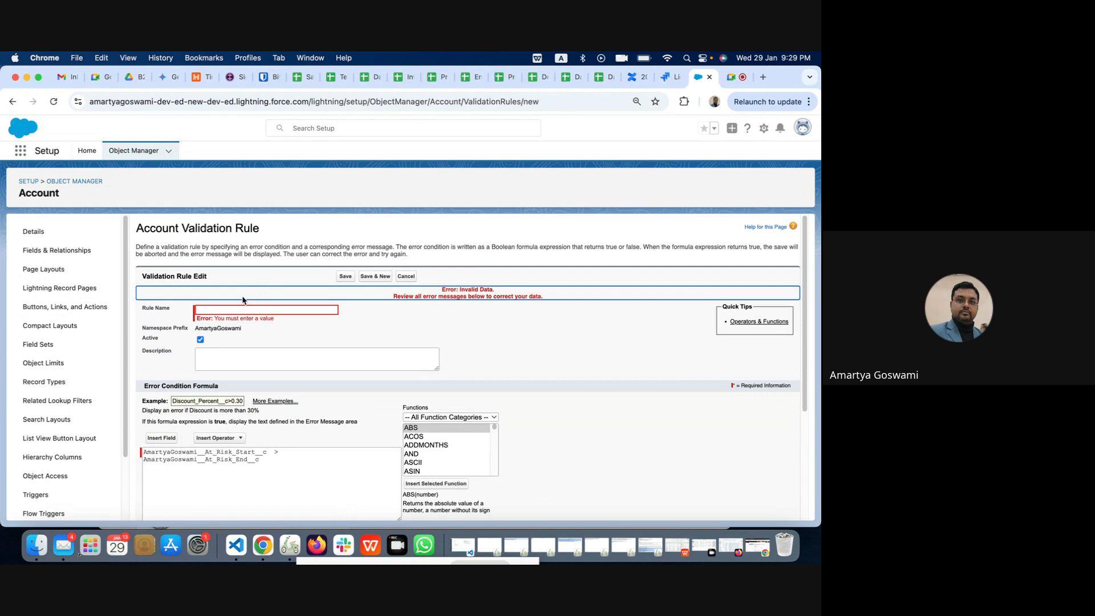
- Name the validation rule StartDateGTEndDate and save it
left_click(224, 311)
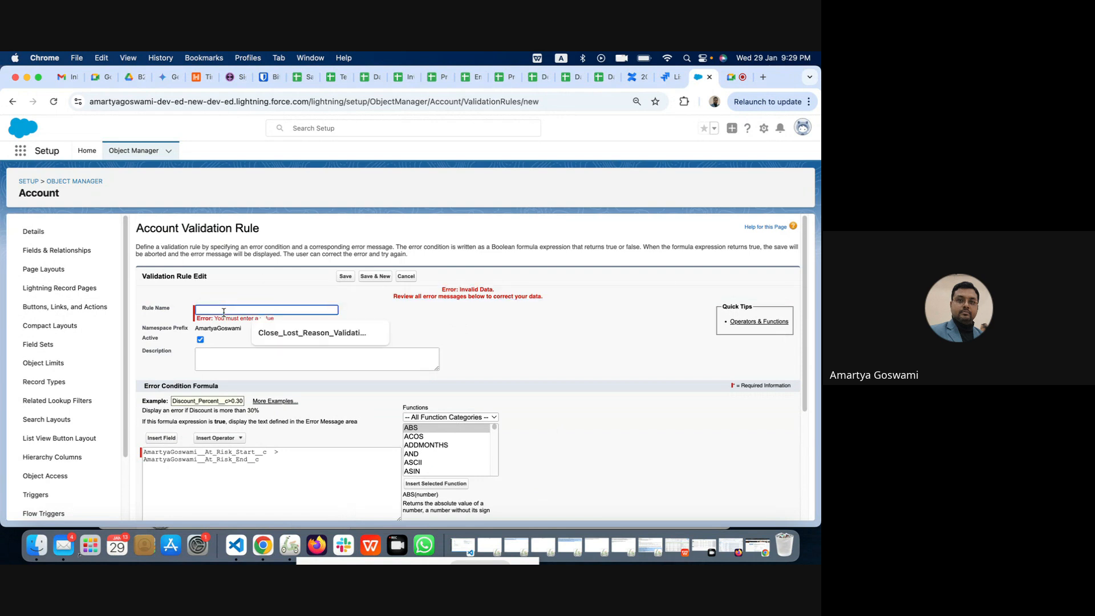
type("StartDat")
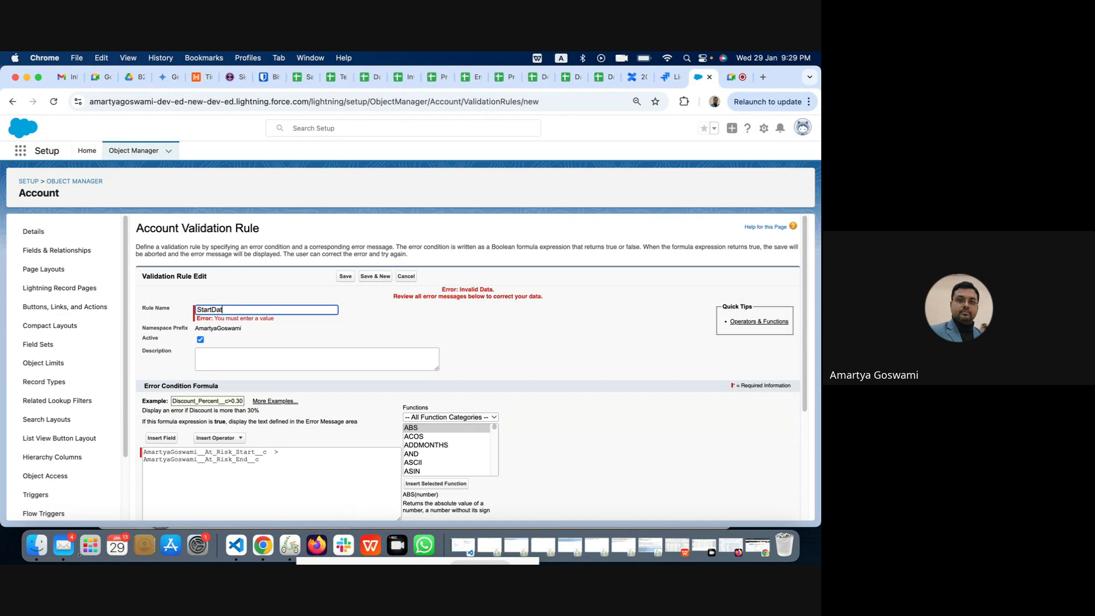
type("eGTEndDate")
left_click(220, 353)
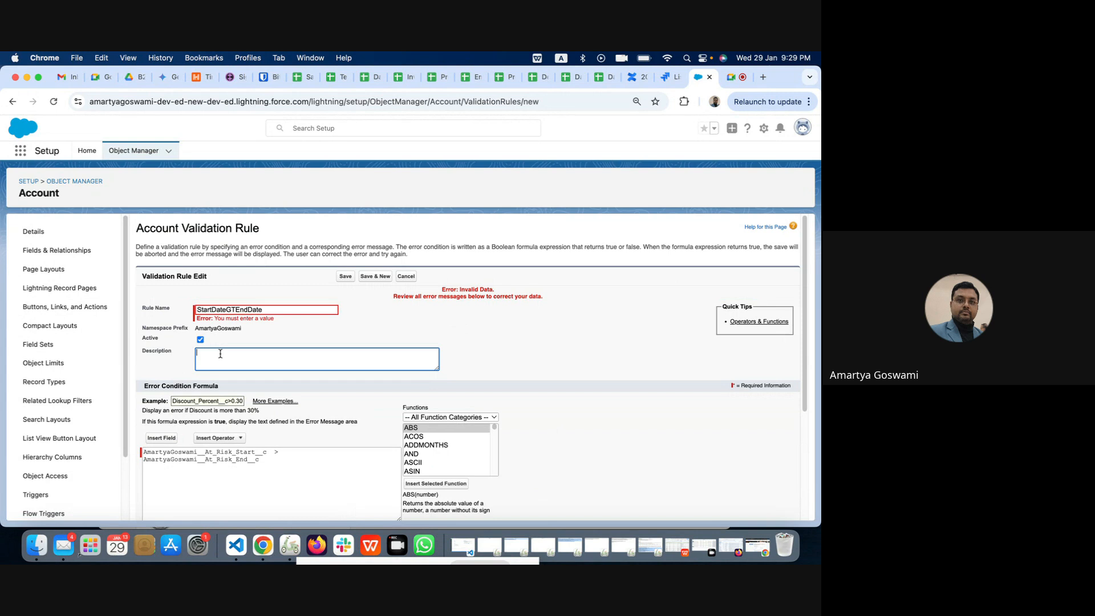
left_click(346, 276)
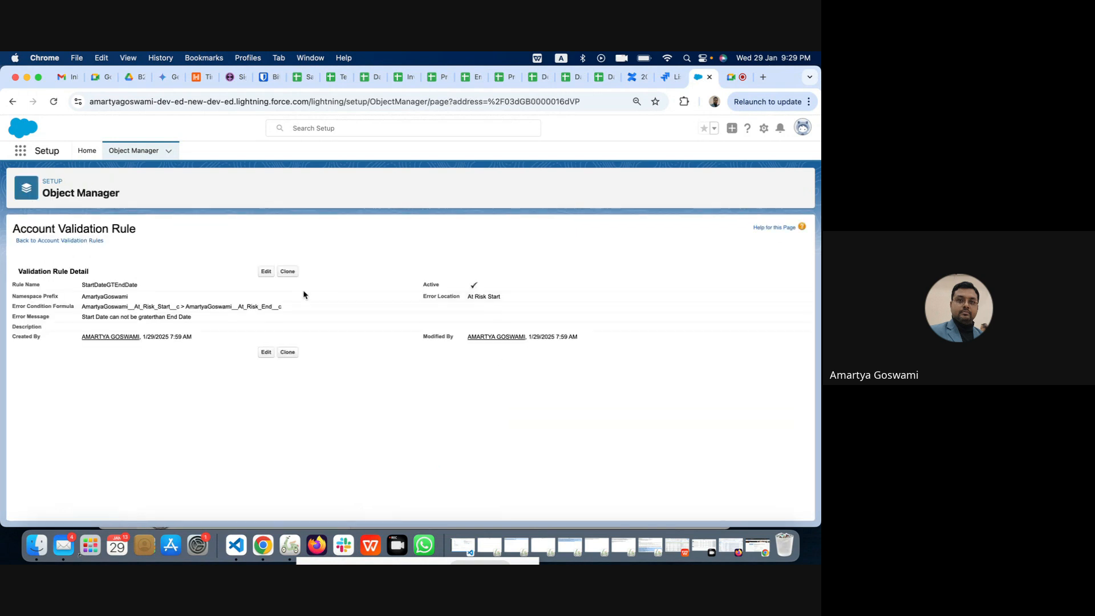
- Find the Sales app by searching for "sales", open it in a new browser tab and switch to it
left_click(19, 157)
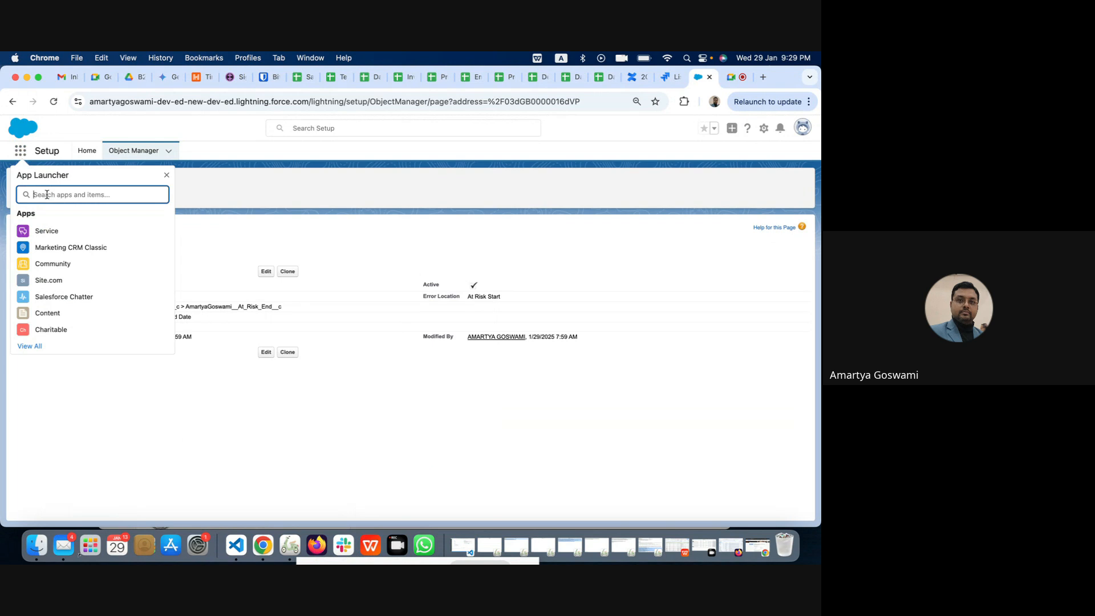
type("sales")
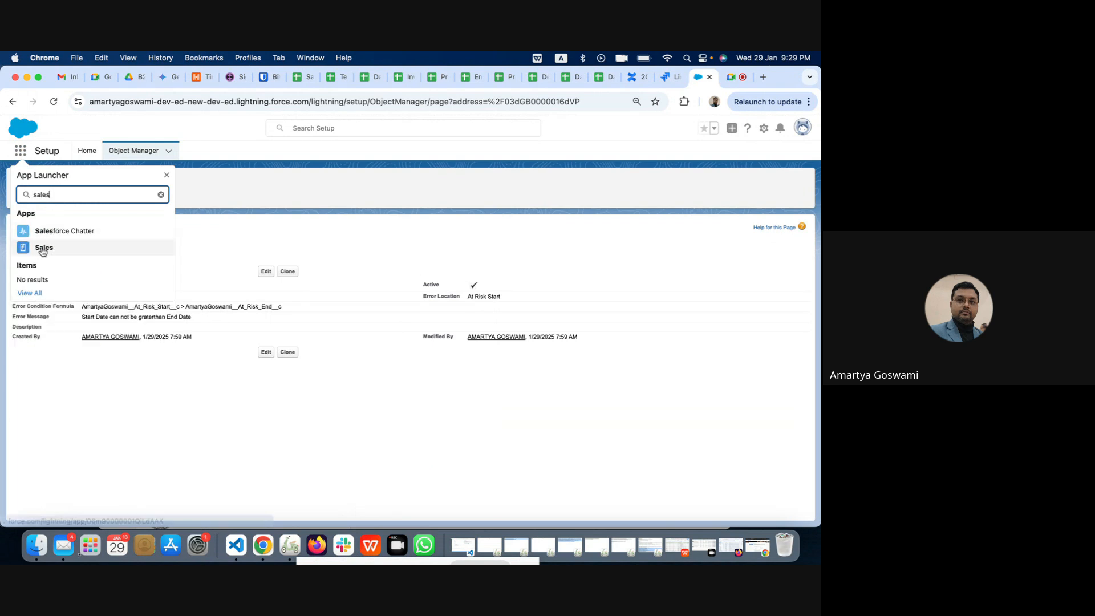
right_click(42, 251)
left_click(57, 251)
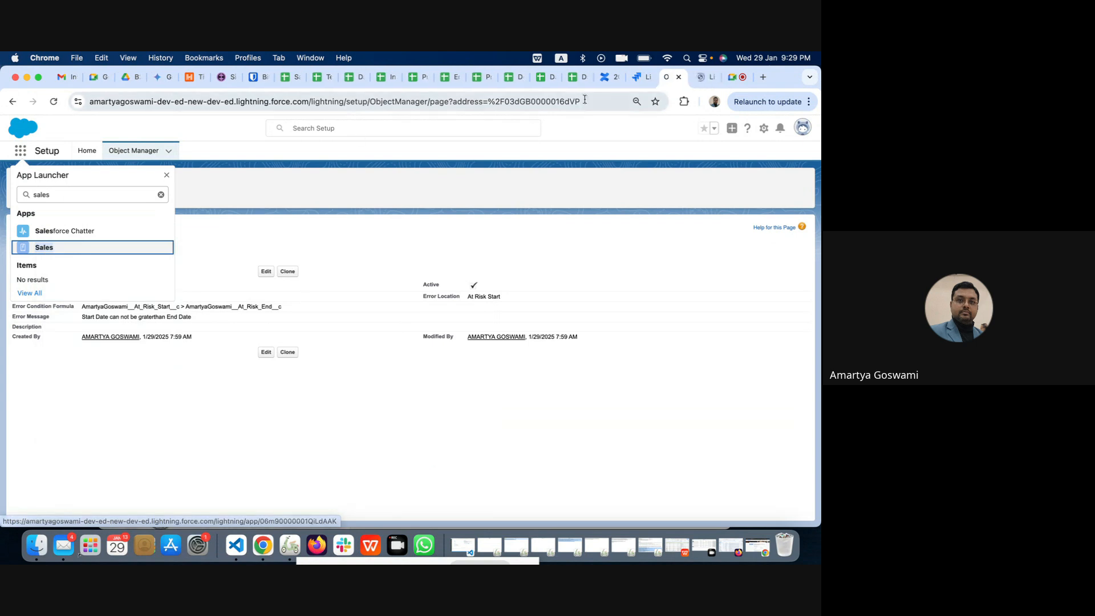
left_click(697, 81)
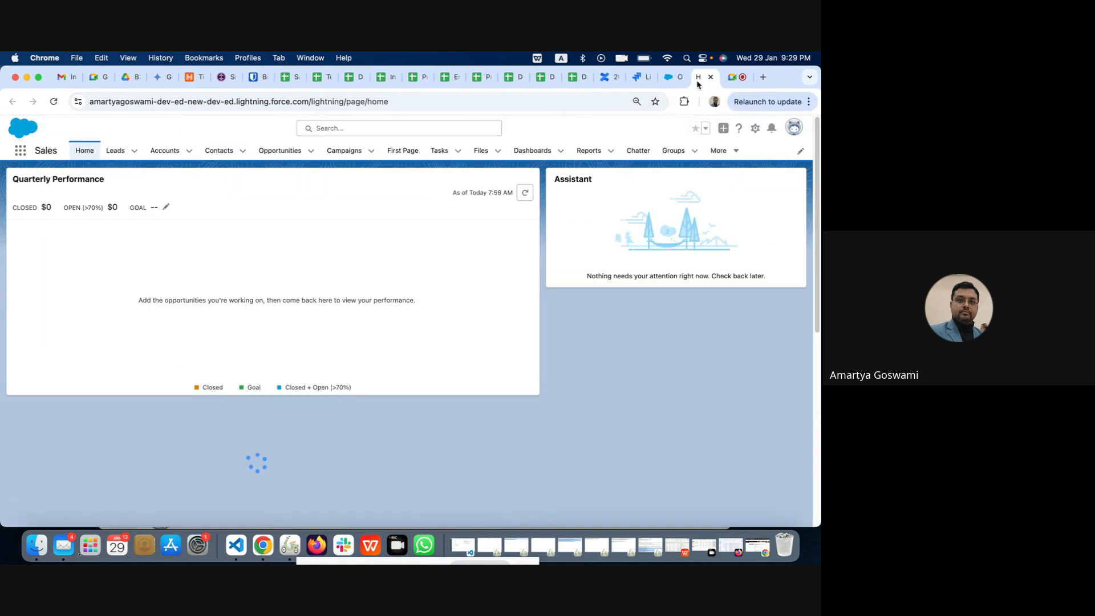
- Show the All Accounts list view of Accounts and open the account in the second row
left_click(175, 161)
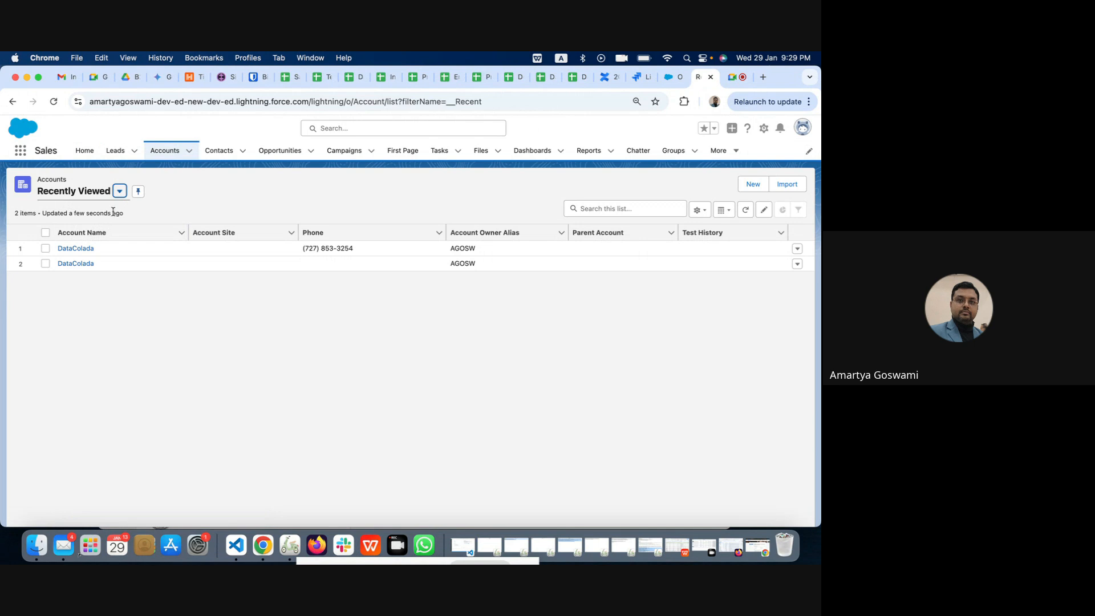
left_click(119, 191)
left_click(73, 229)
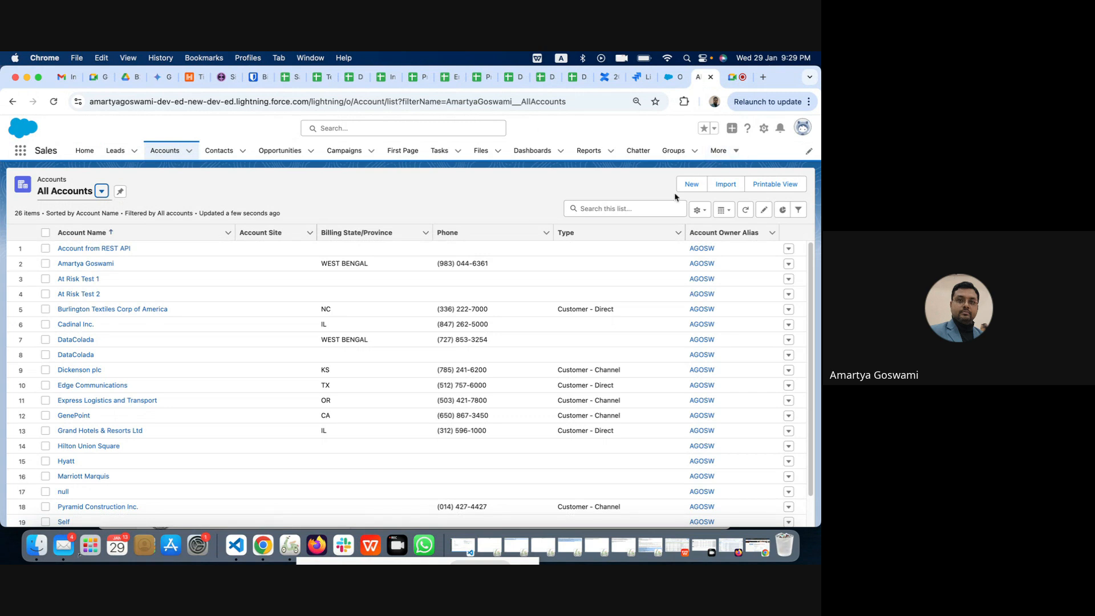
left_click(98, 264)
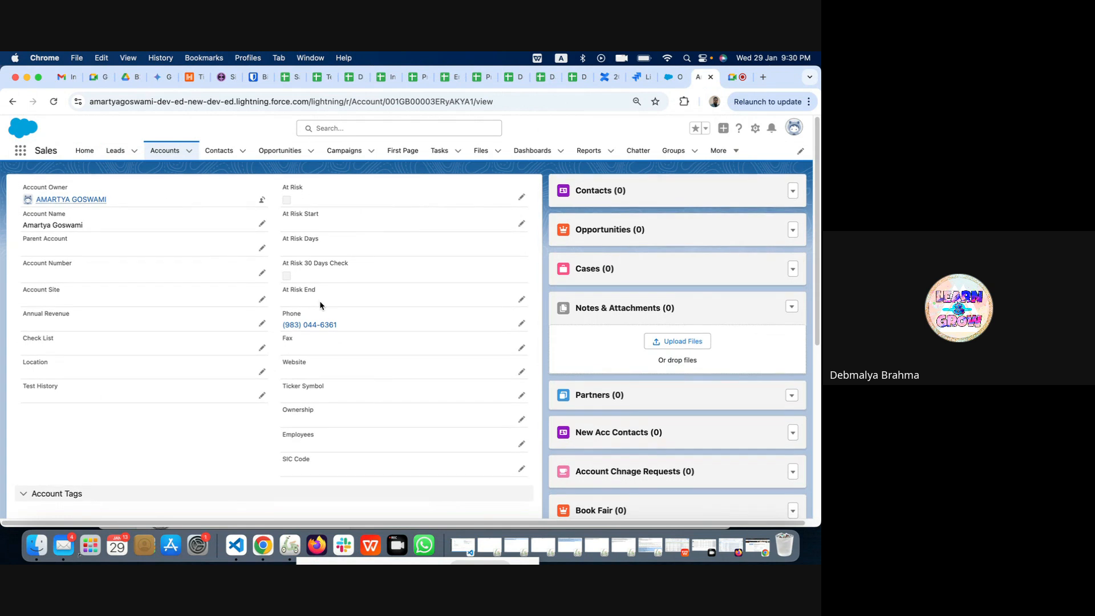
- Set the account's At Risk Start to 1/28/2025 and At Risk End to 1/29/2025, and save the record
double_click(499, 217)
left_click(298, 247)
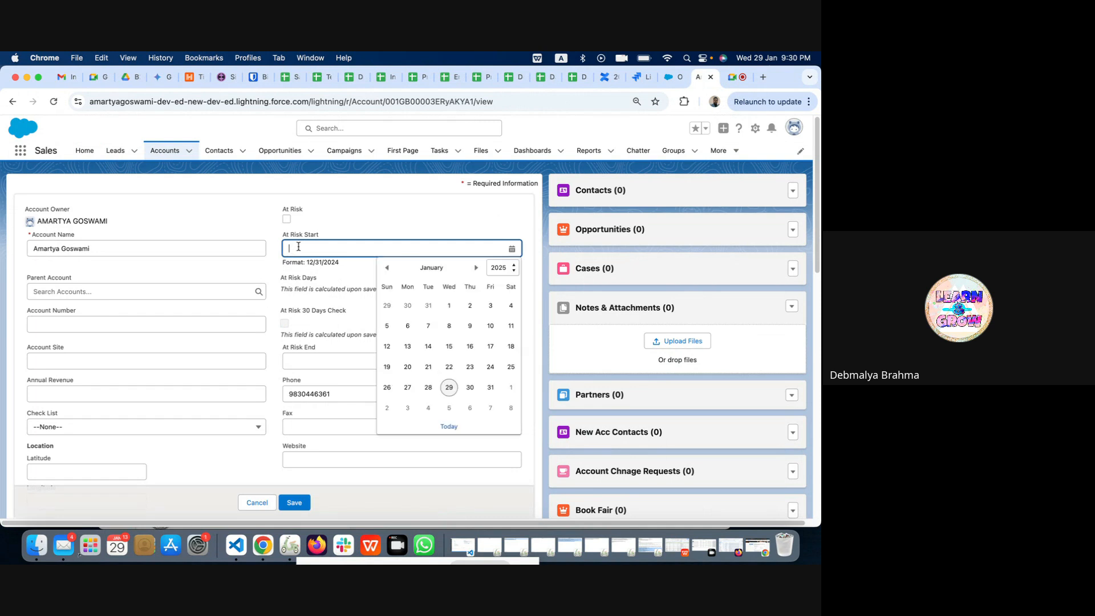
left_click(431, 389)
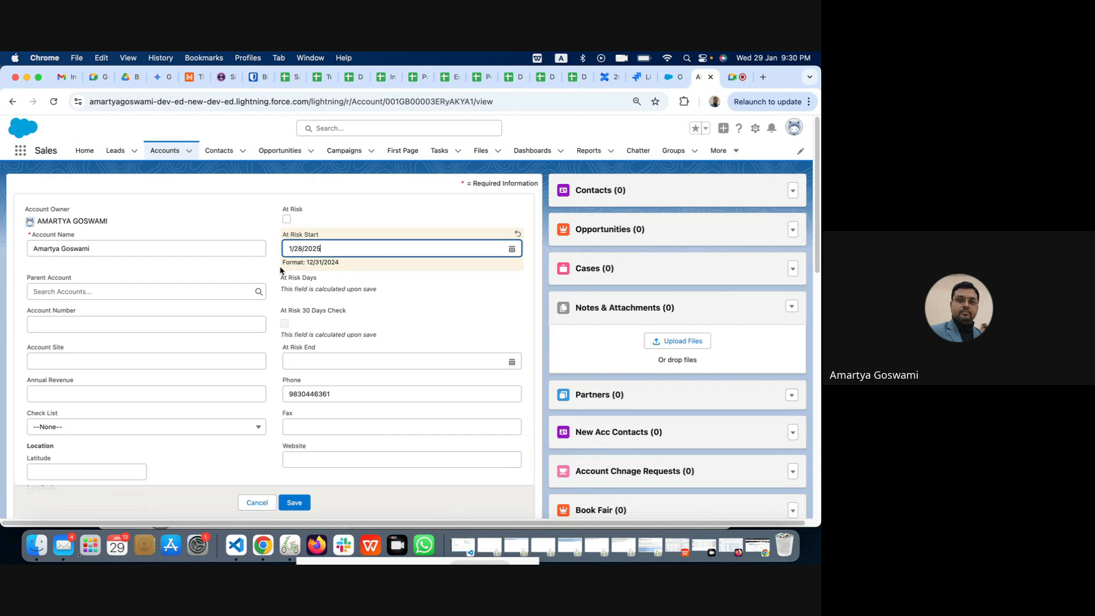
scroll(357, 306, "down", 2)
left_click(358, 307)
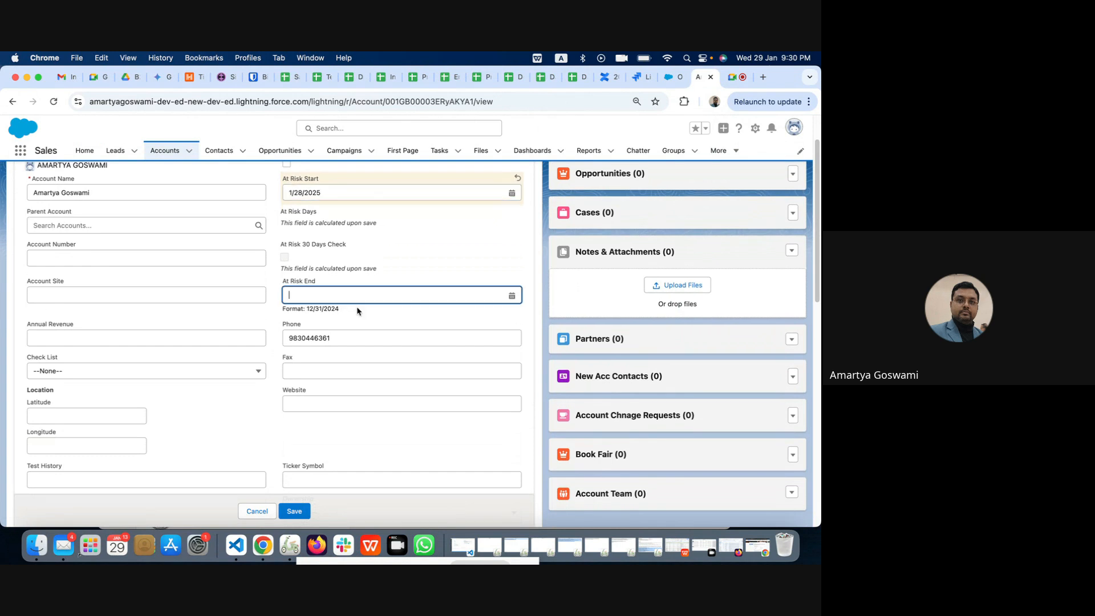
left_click(512, 294)
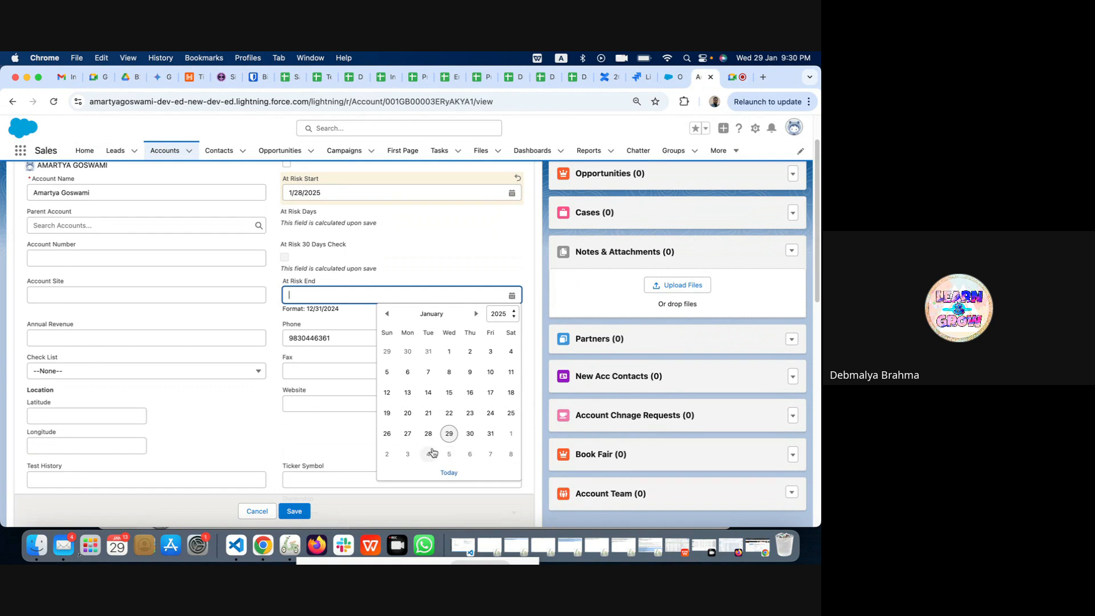
left_click(449, 434)
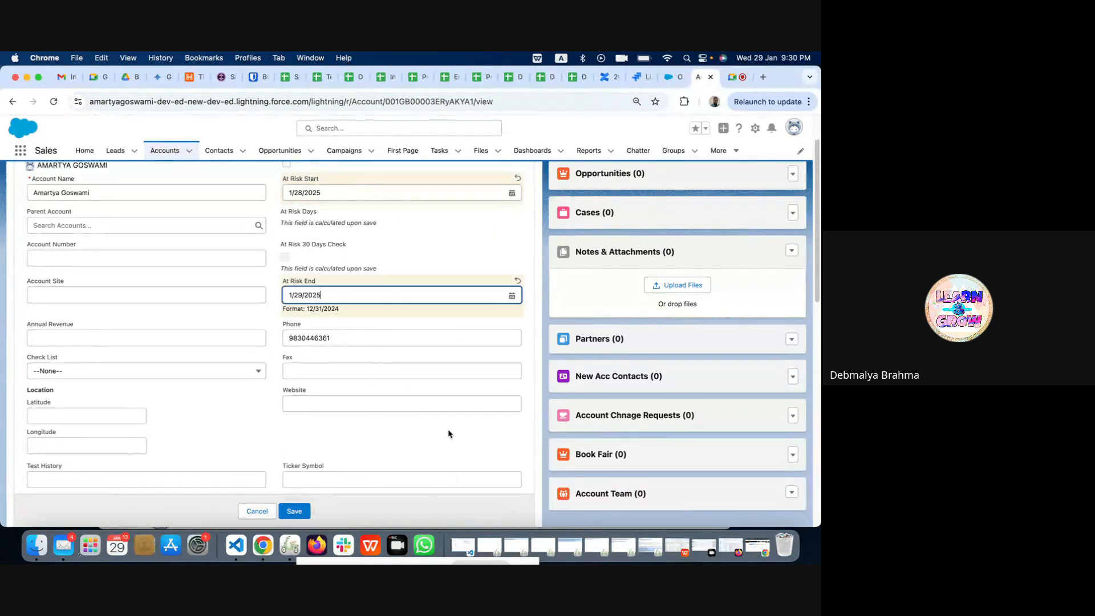
left_click(293, 511)
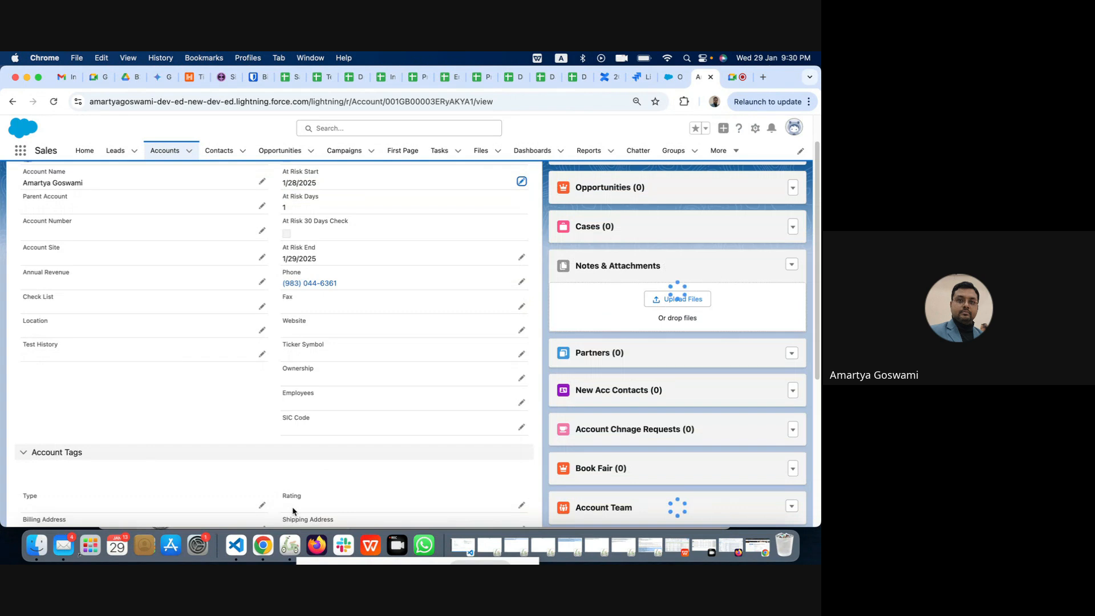
- Try to save the account with At Risk End set to 1/27/2025, and highlight the error text under At Risk Start
scroll(434, 358, "up", 2)
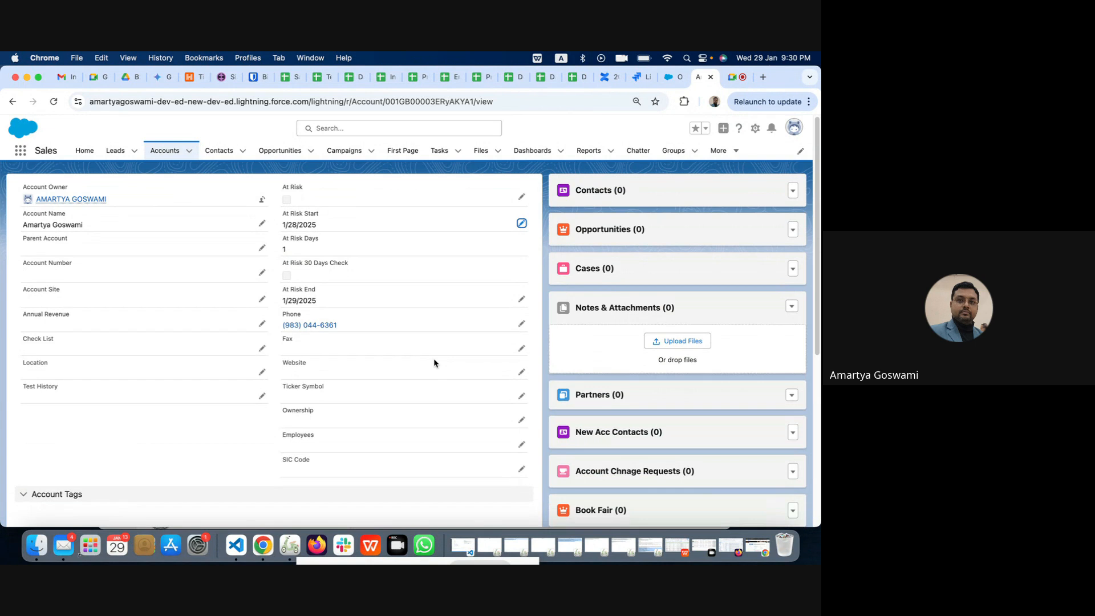
scroll(434, 359, "down", 5)
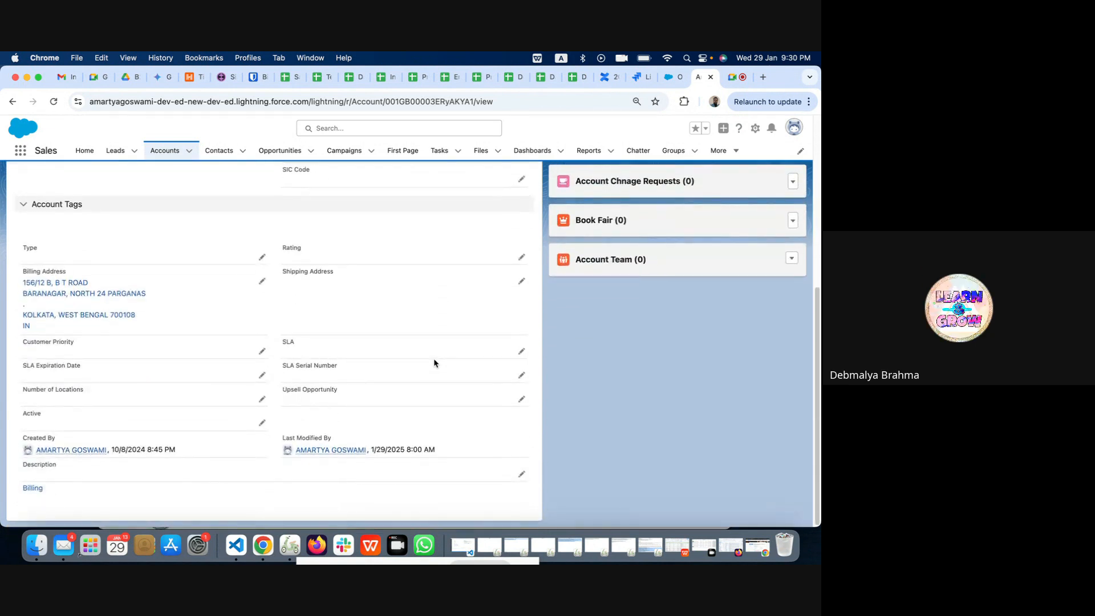
scroll(433, 360, "up", 5)
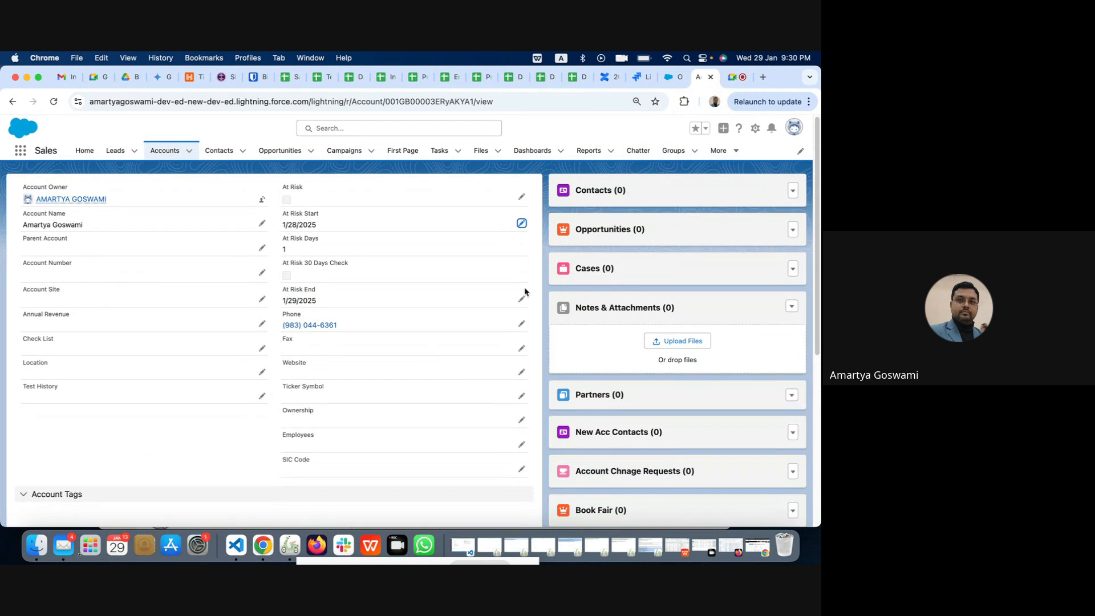
left_click(522, 301)
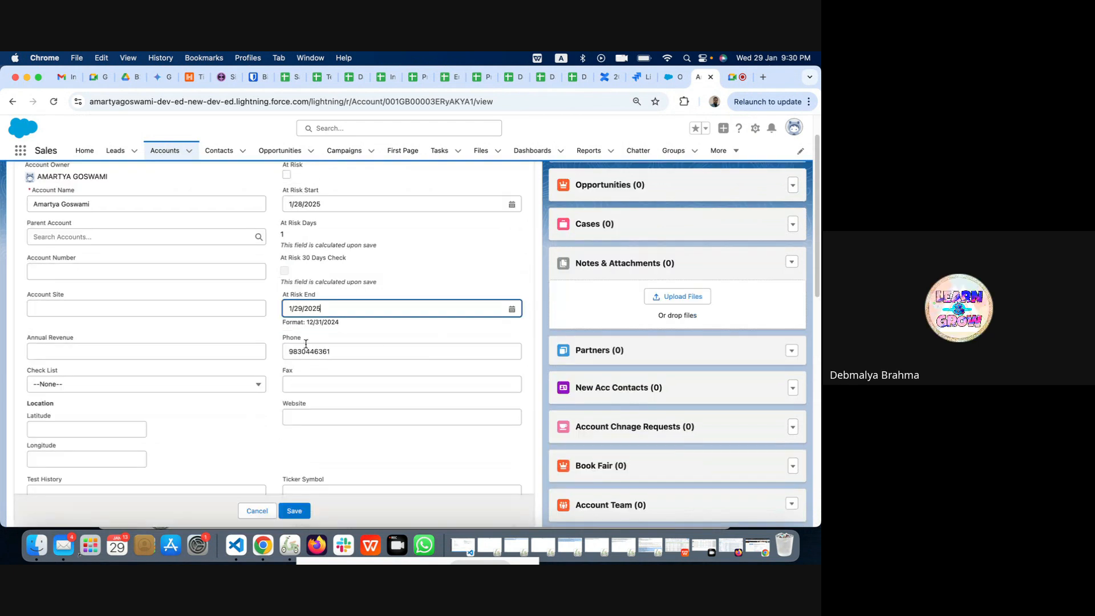
left_click(510, 308)
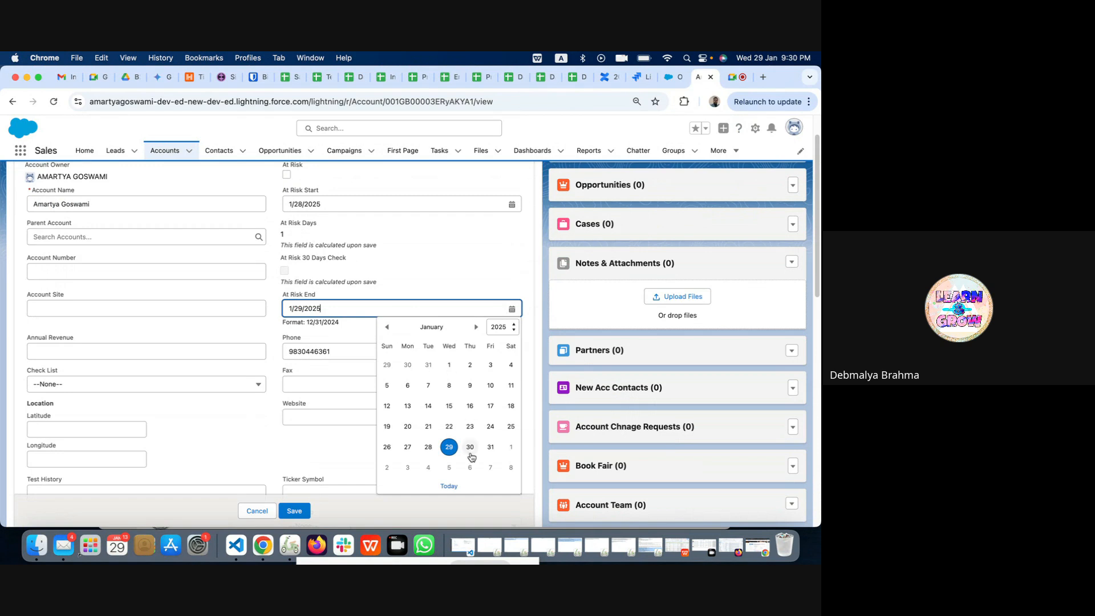
left_click(407, 447)
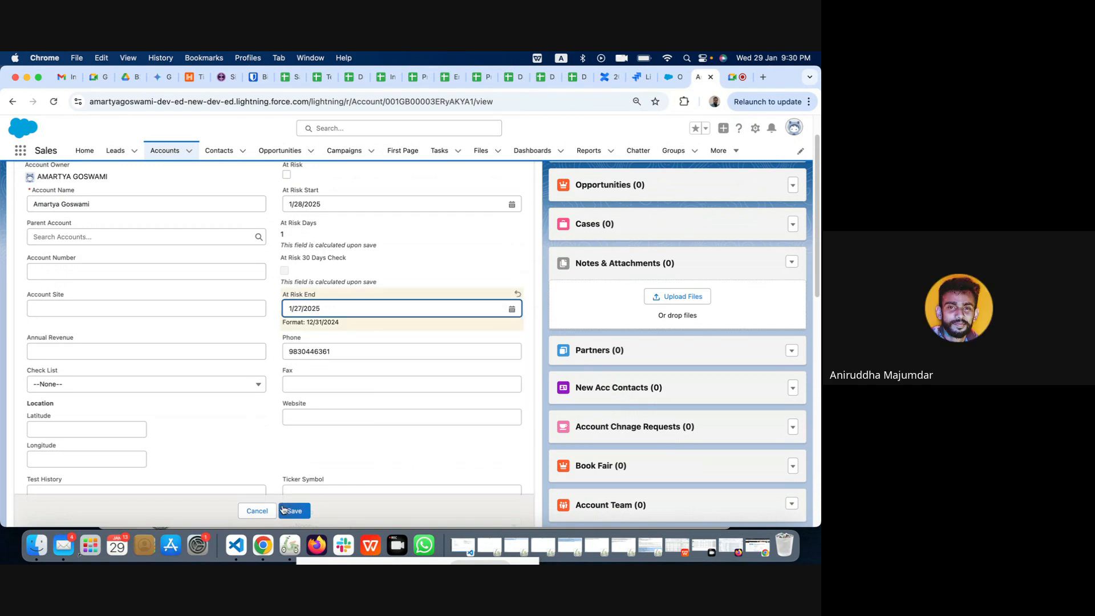
left_click(293, 512)
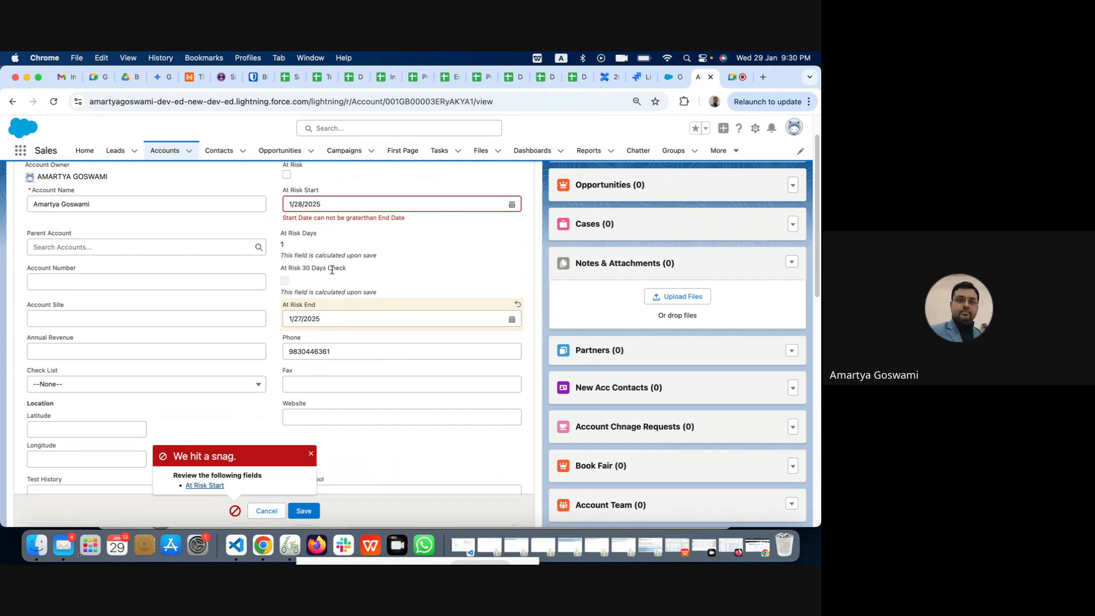
left_click_drag(284, 218, 408, 220)
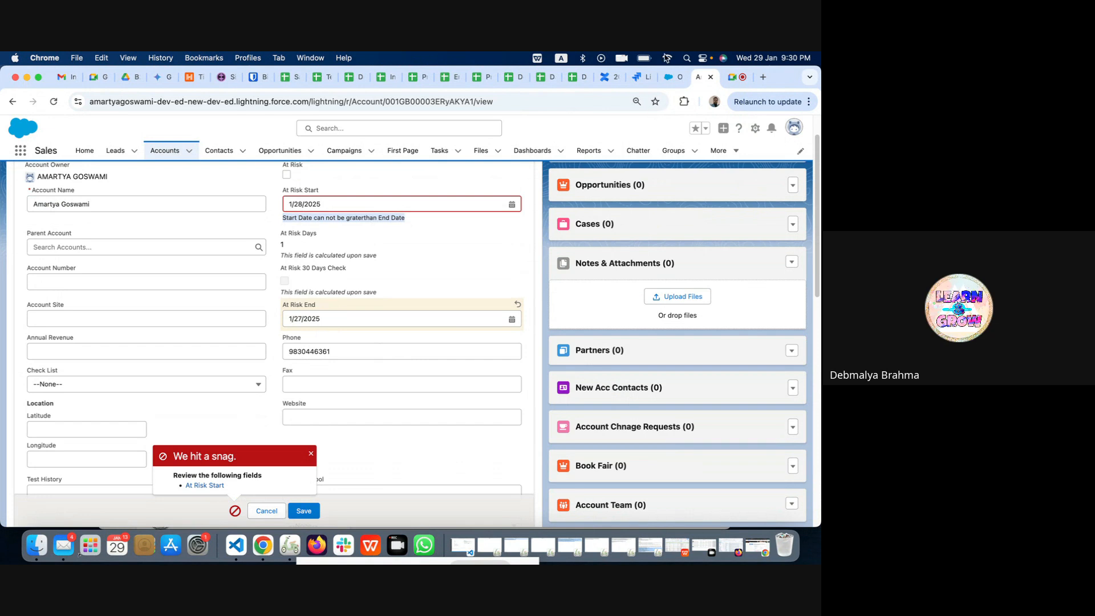
- Edit the StartDateGTEndDate validation rule in Setup, set its error location to Top of Page and save it
left_click(672, 81)
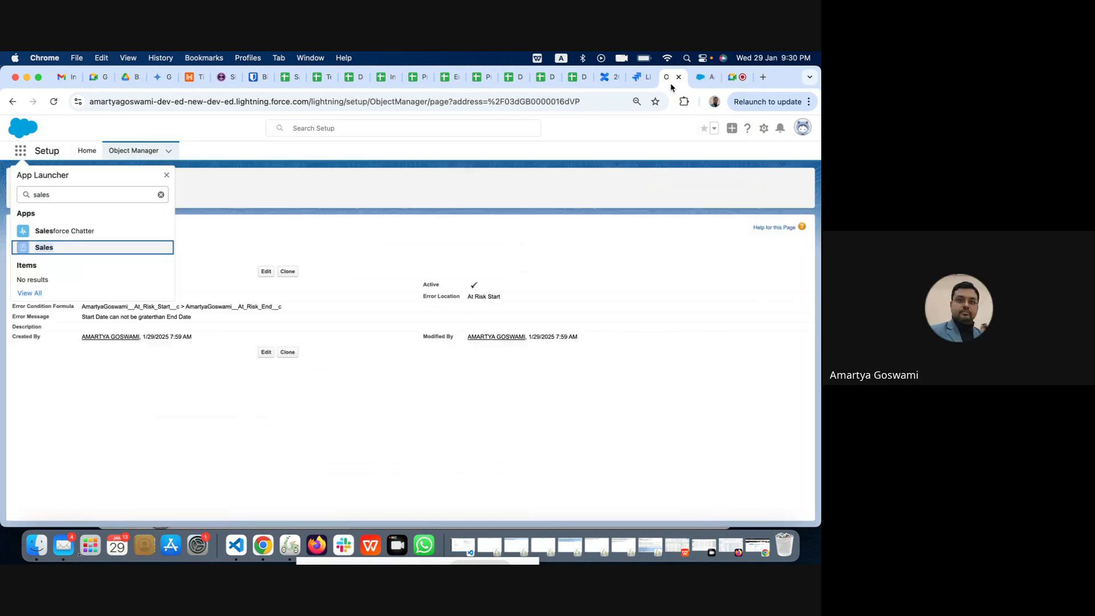
left_click(266, 271)
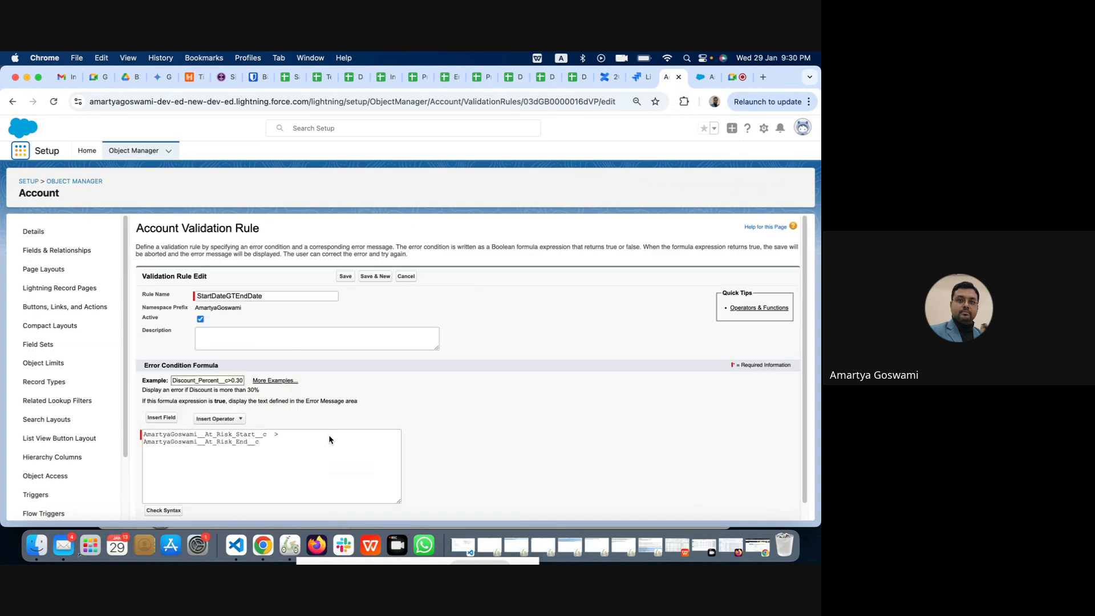
scroll(331, 440, "down", 3)
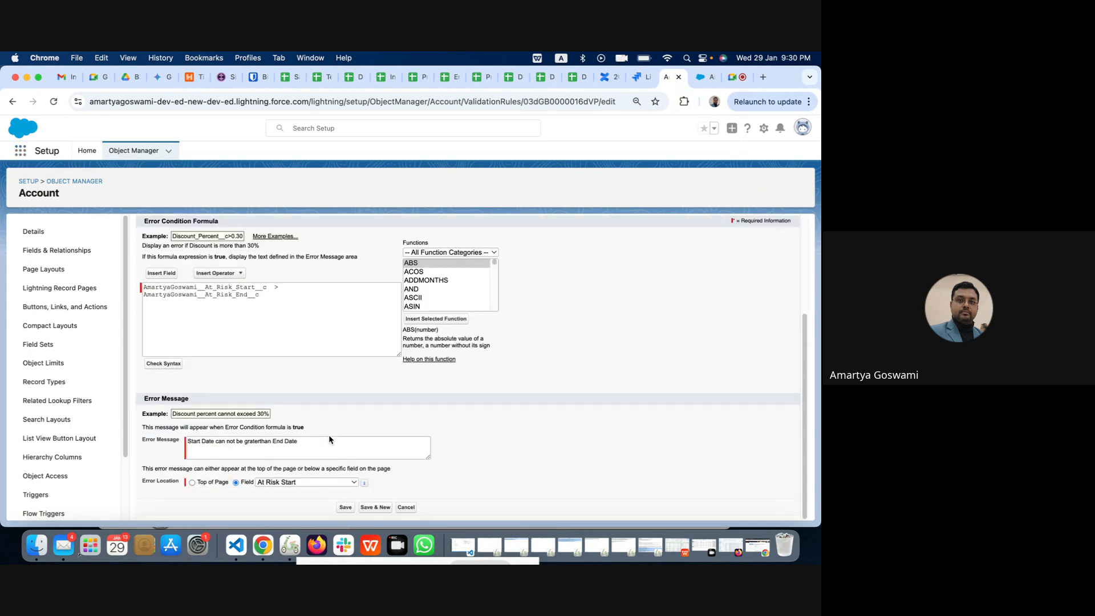
left_click(192, 483)
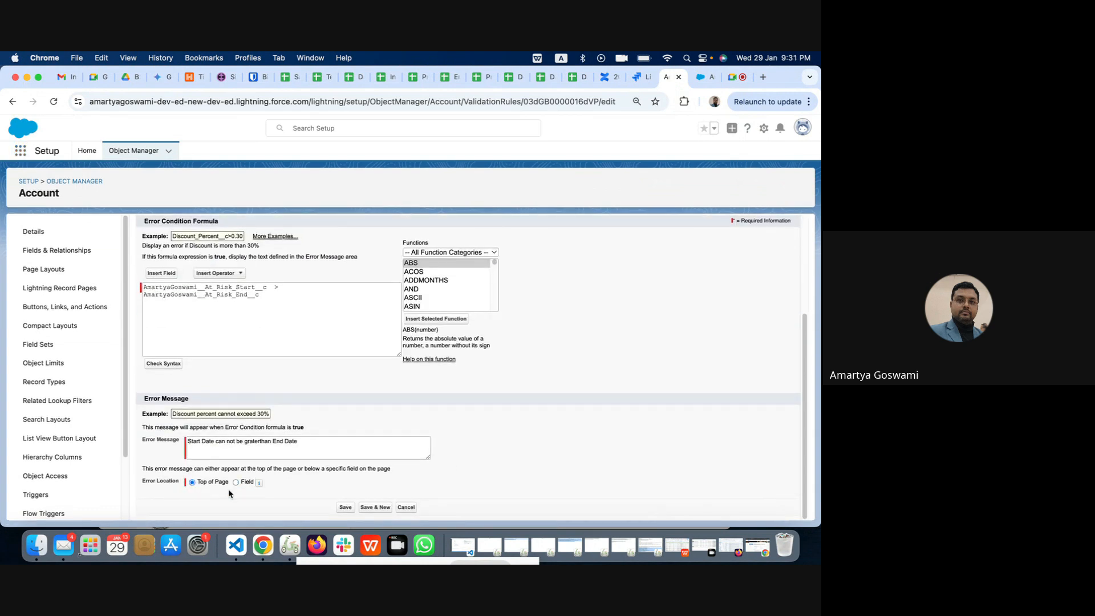
left_click(346, 508)
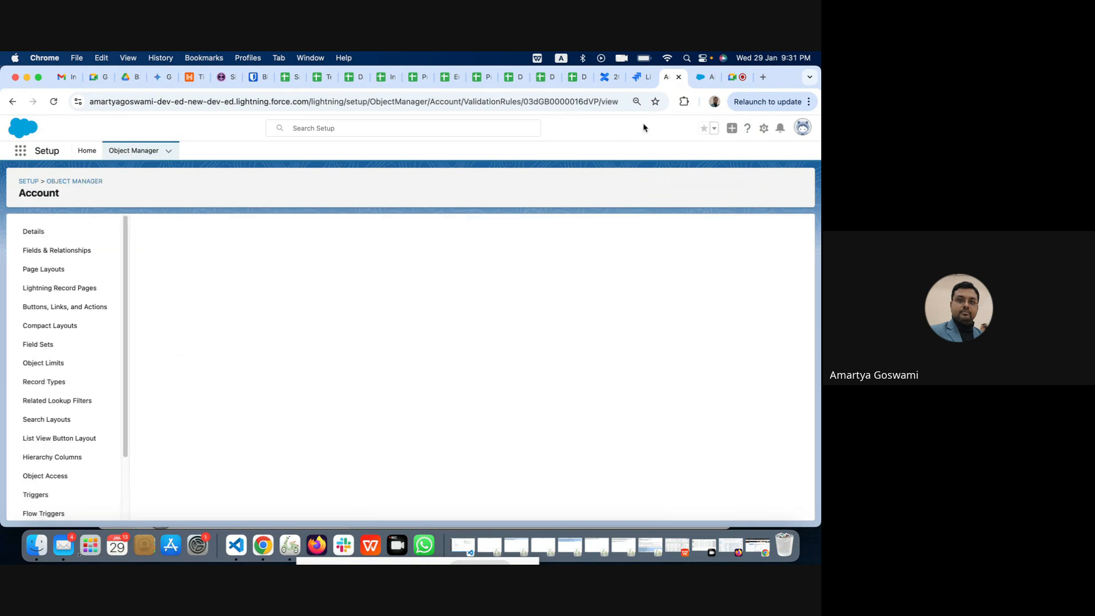
- Return to the account record and reload the page, discarding the unsaved date change
left_click(705, 79)
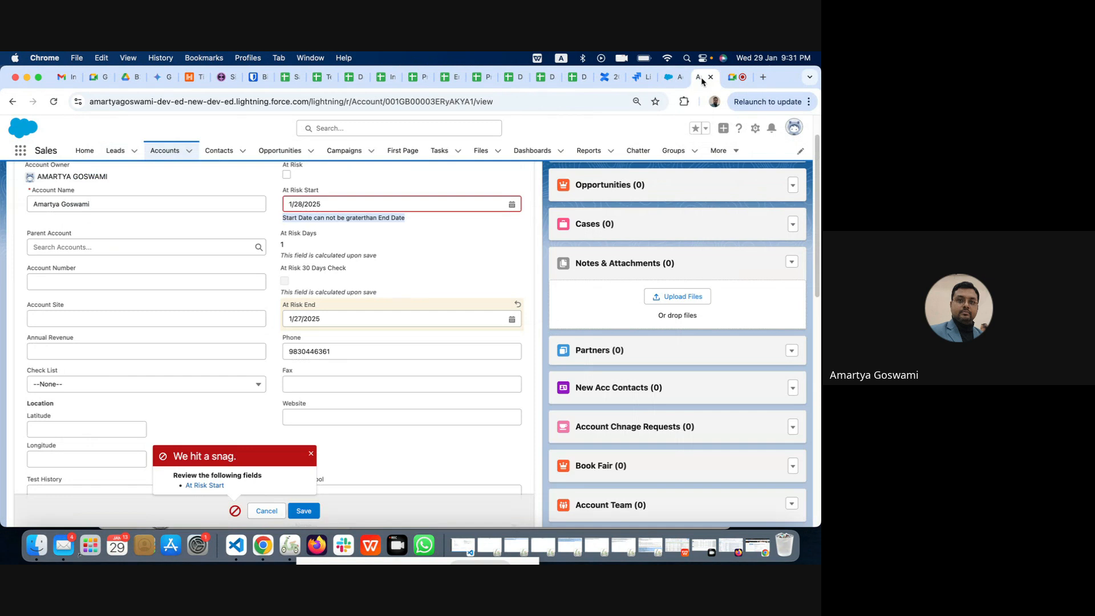
left_click(54, 101)
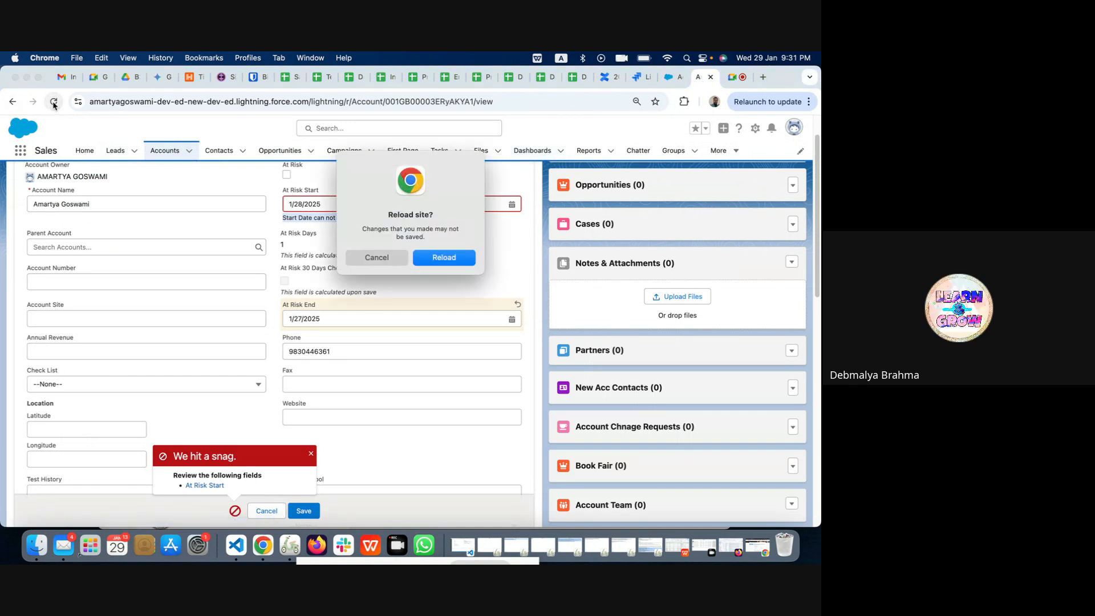
left_click(448, 263)
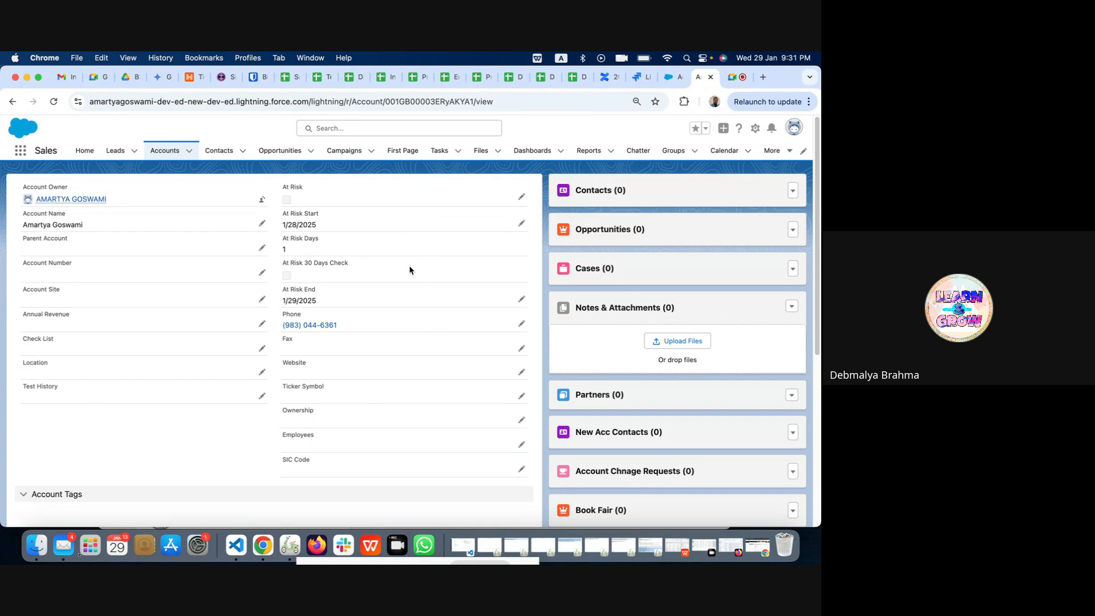
- Set the account's At Risk End to 1/27/2025, try to save the record, and highlight the page-level error text
double_click(411, 225)
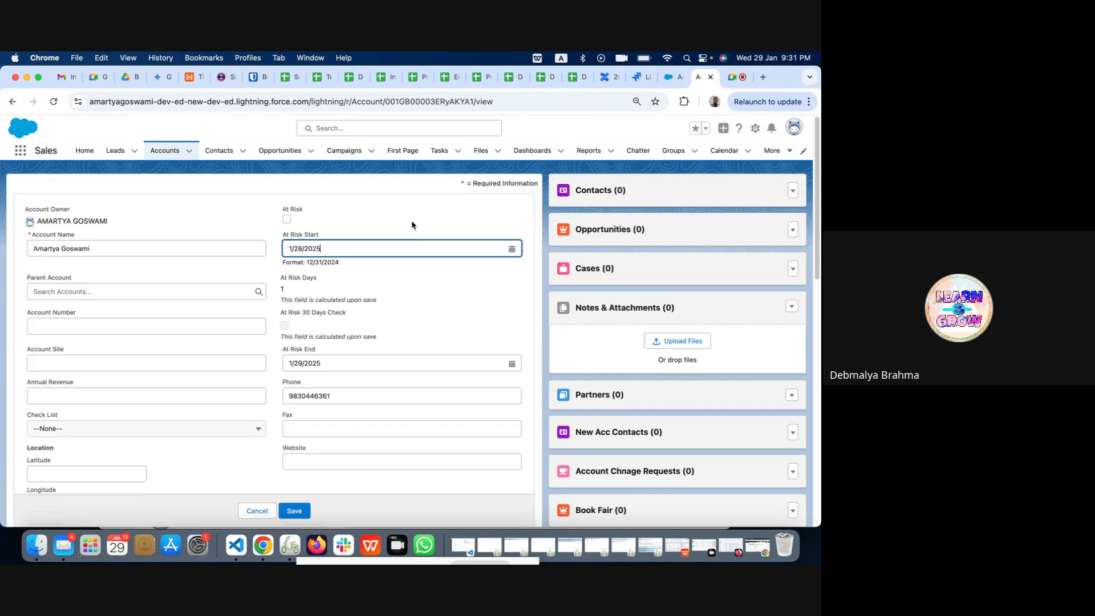
left_click(358, 356)
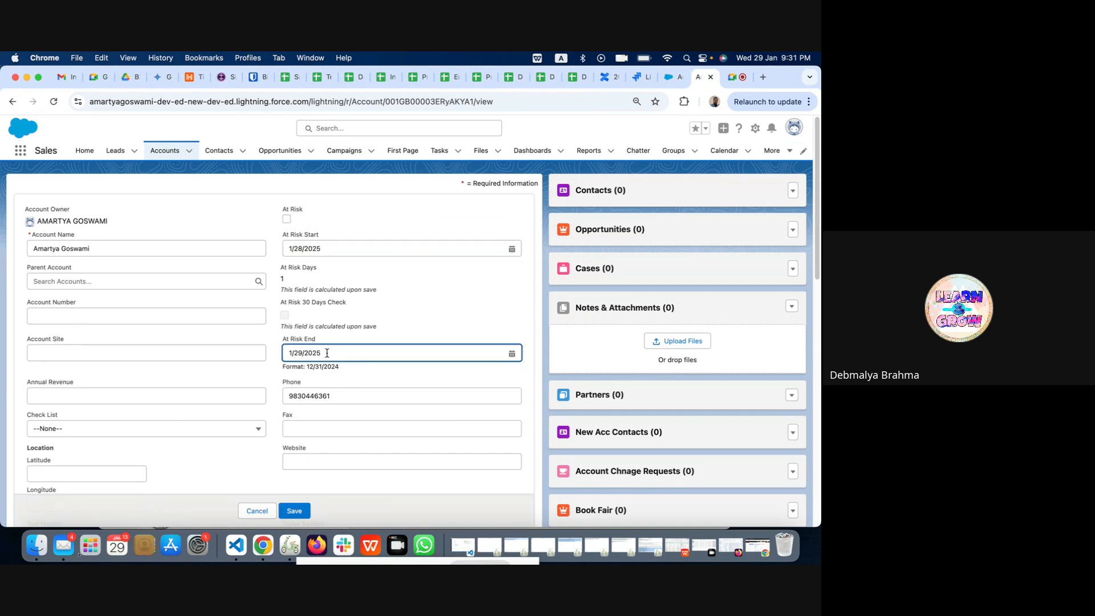
left_click(512, 353)
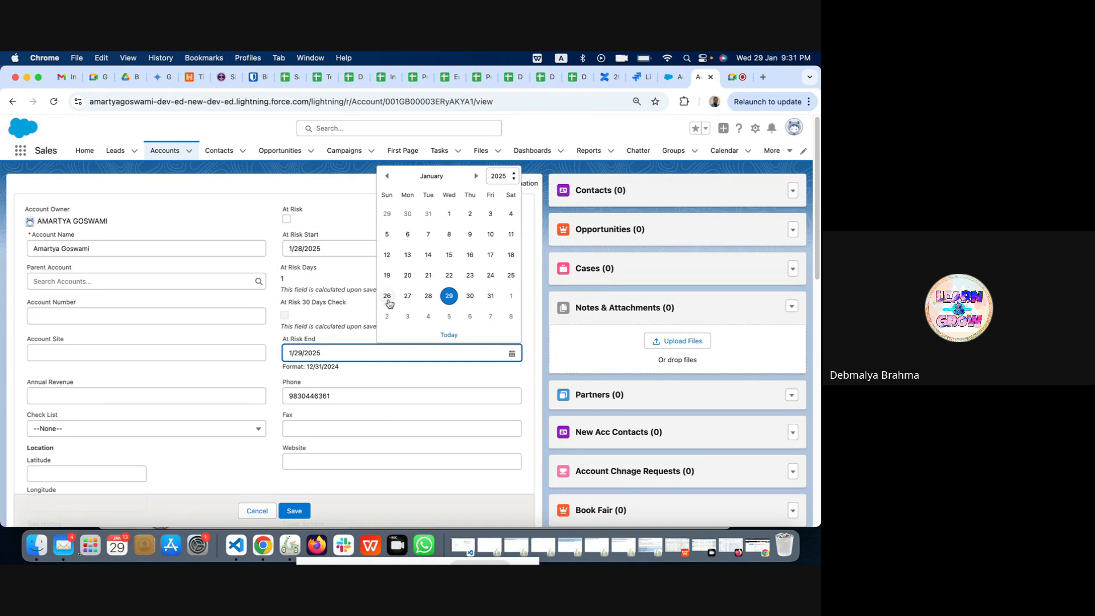
left_click(407, 295)
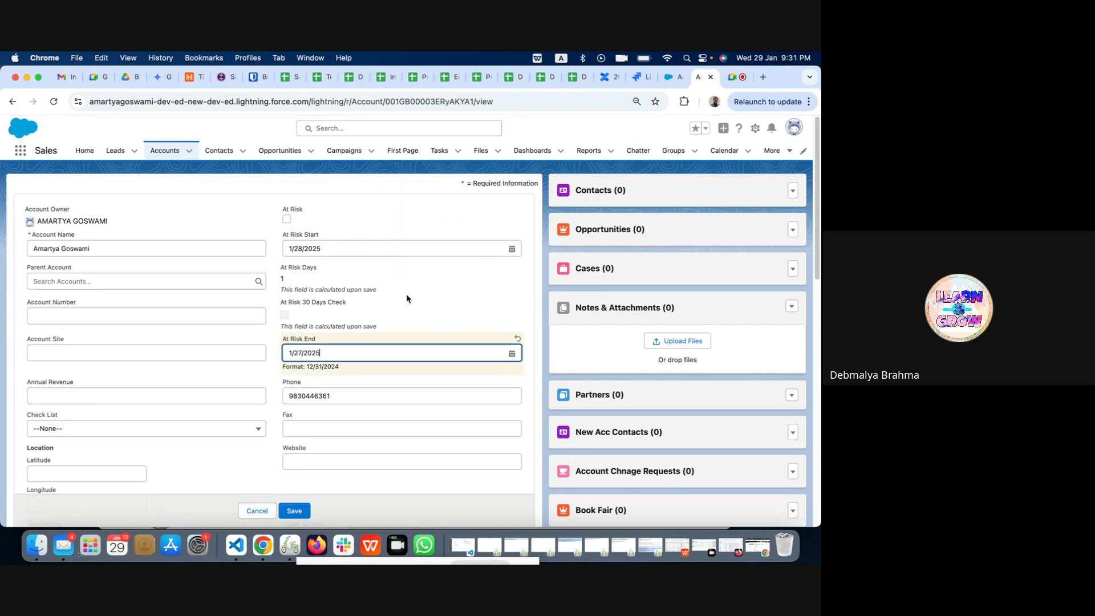
left_click(296, 511)
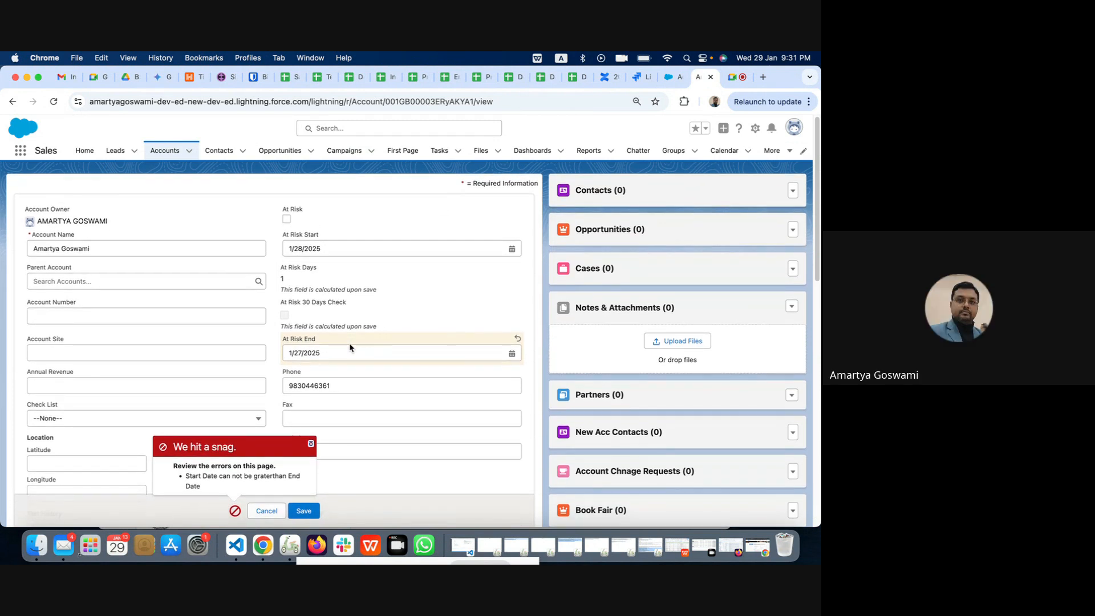
left_click(173, 467)
left_click_drag(173, 466, 222, 491)
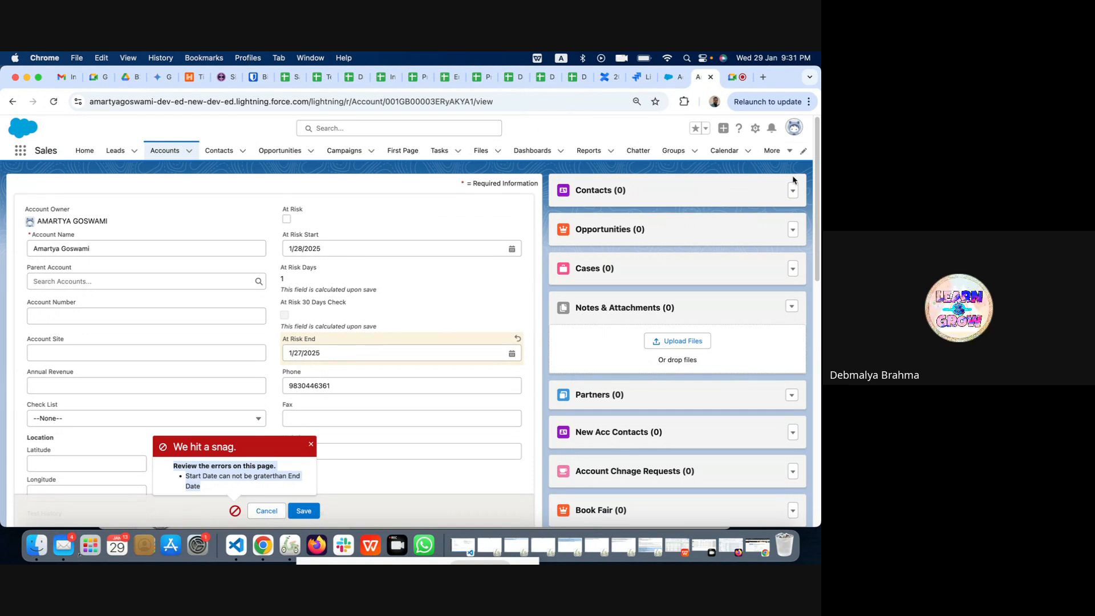
- Compare the account's error with the StartDateGTEndDate rule in Setup, and highlight the rule's error condition formula
left_click(669, 79)
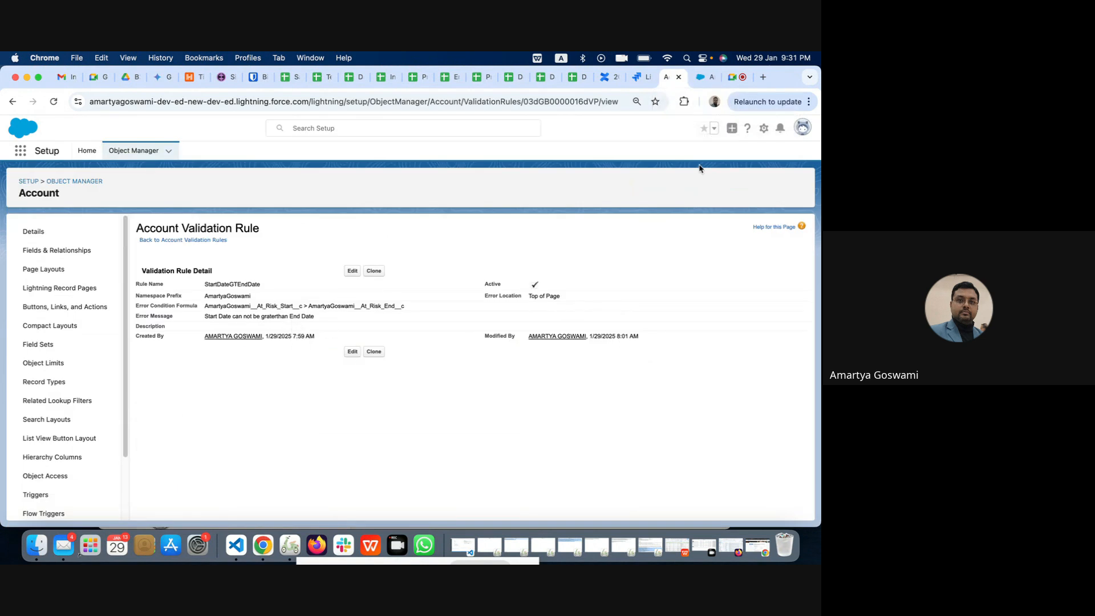
left_click(700, 85)
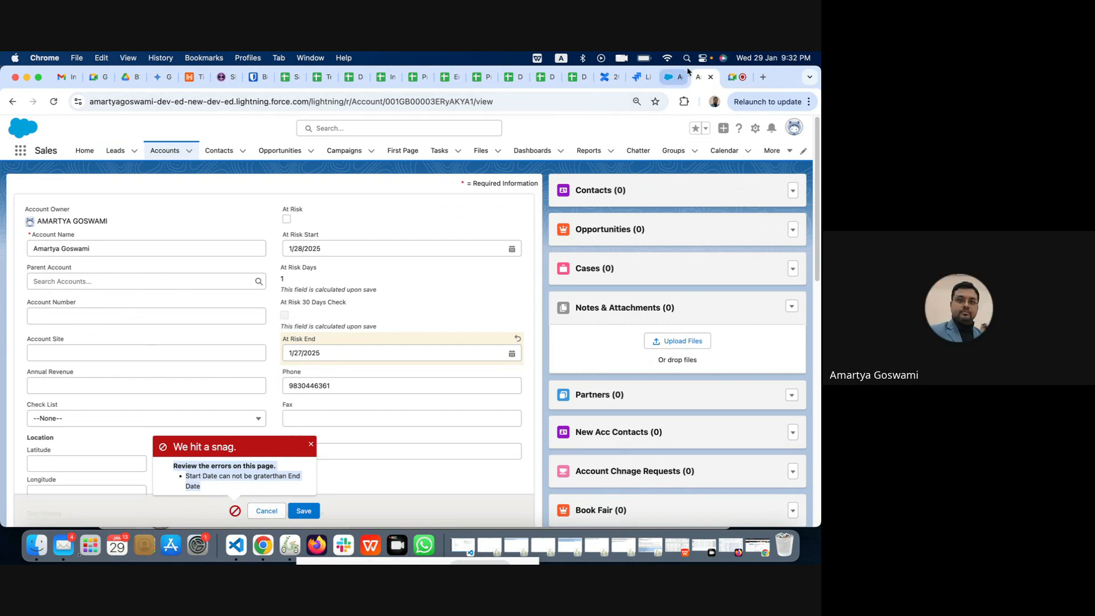
left_click(669, 78)
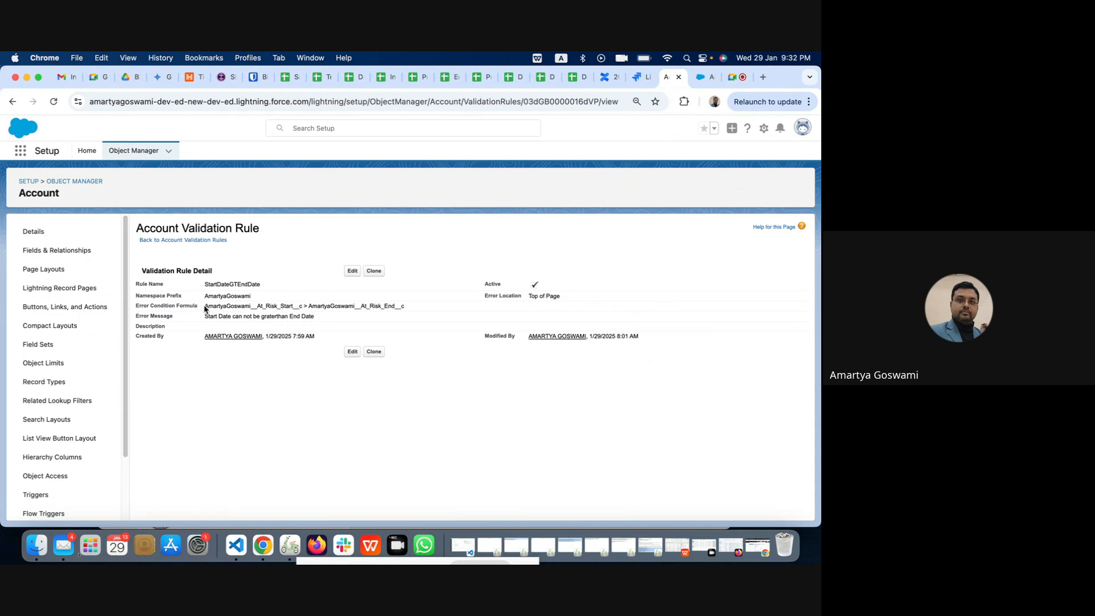
left_click_drag(205, 306, 414, 306)
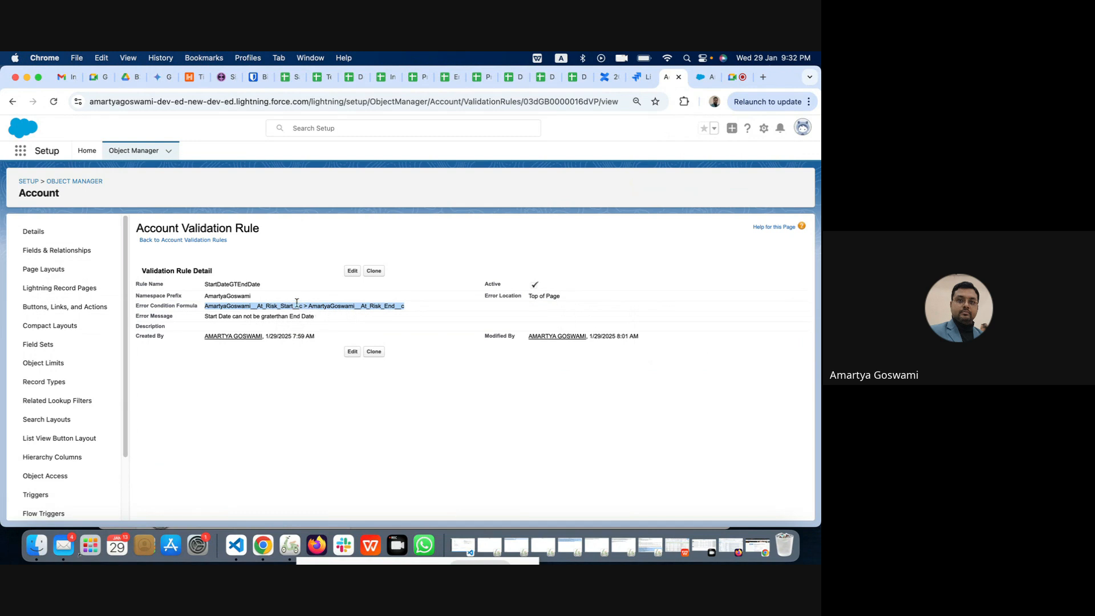
- Return to the account record and cancel the unsaved At Risk End change
left_click(704, 77)
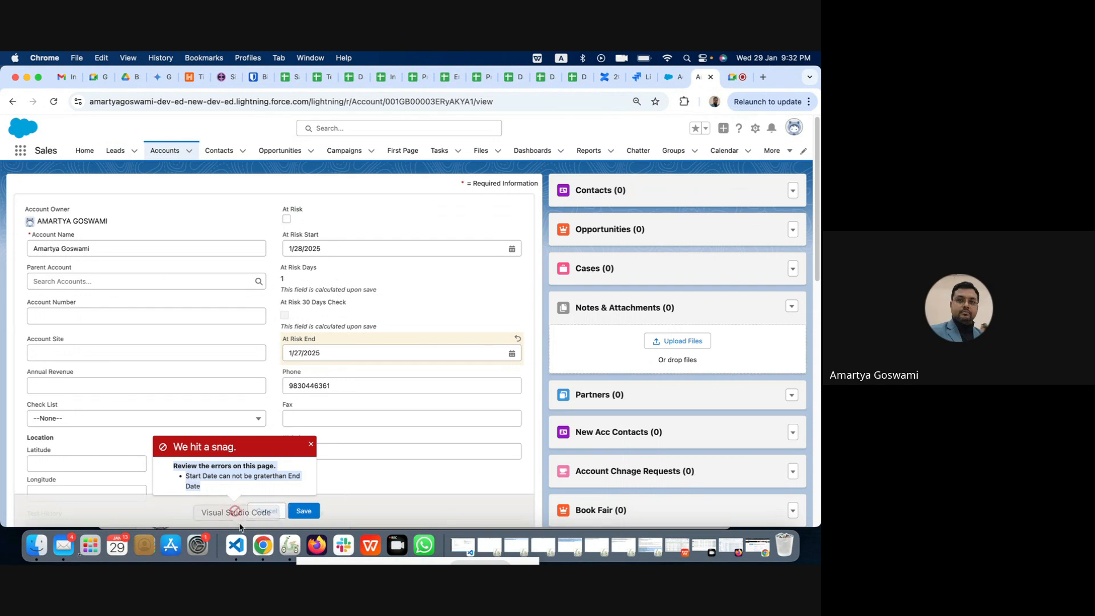
left_click(266, 511)
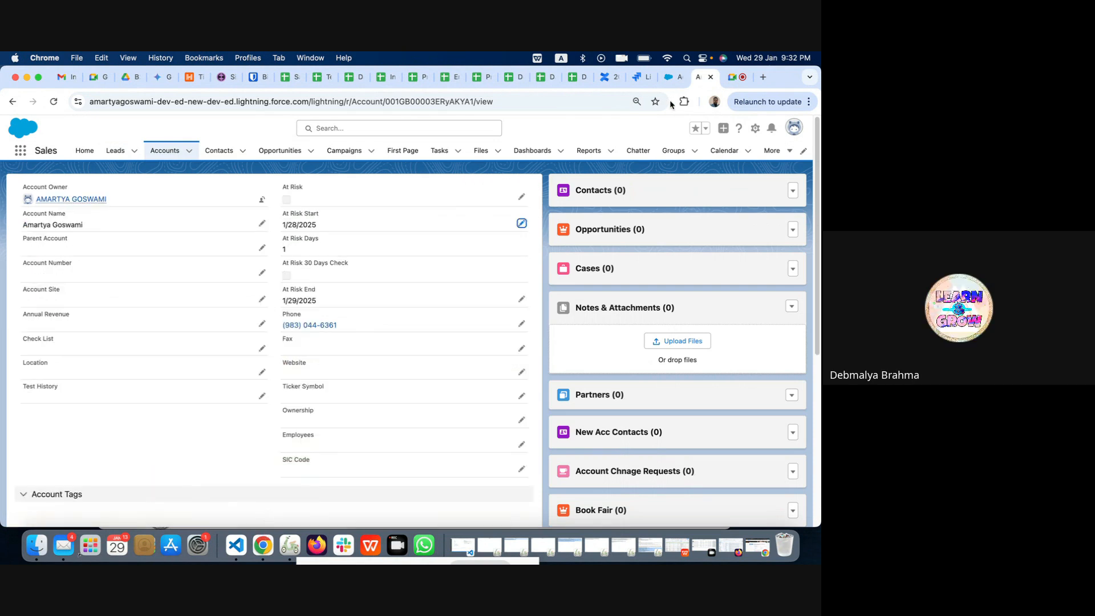
- Open the StartDateGTEndDate validation rule for editing in Setup and highlight its complete error condition formula
left_click(671, 80)
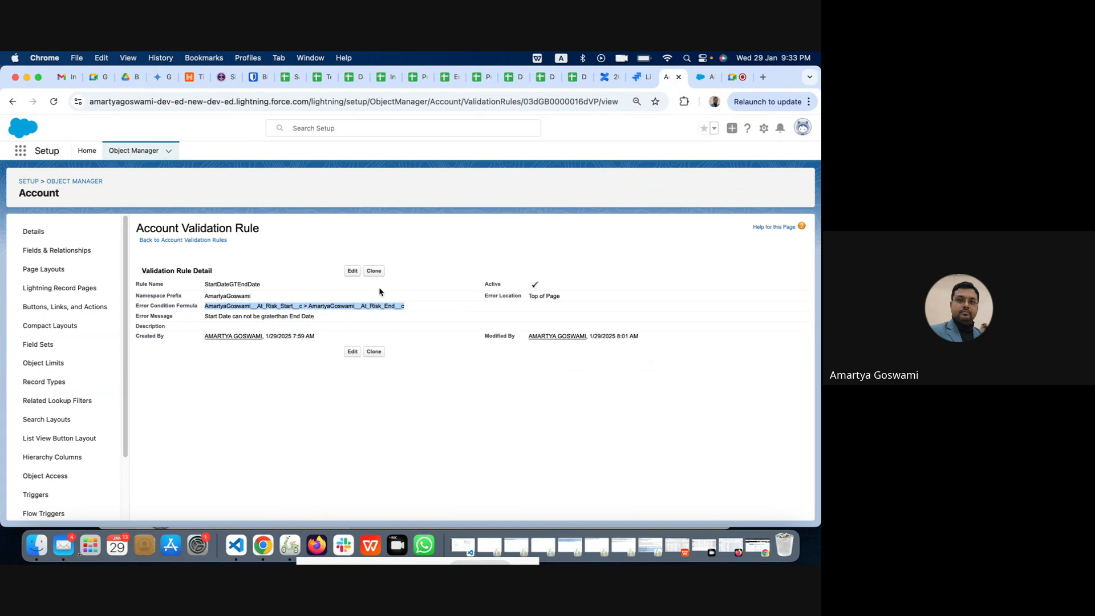
left_click(352, 271)
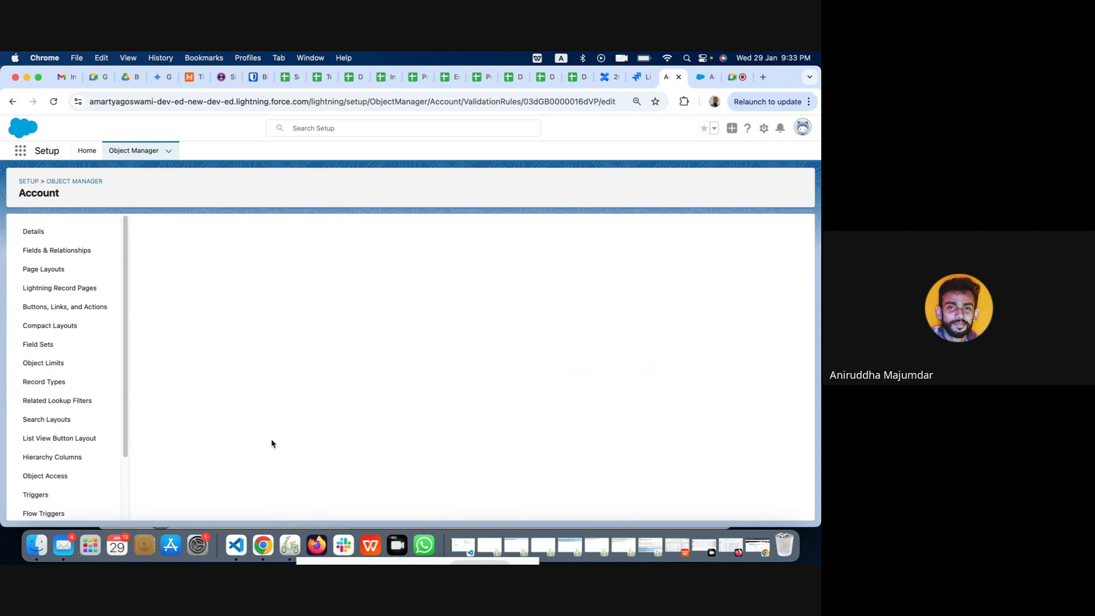
scroll(272, 443, "down", 4)
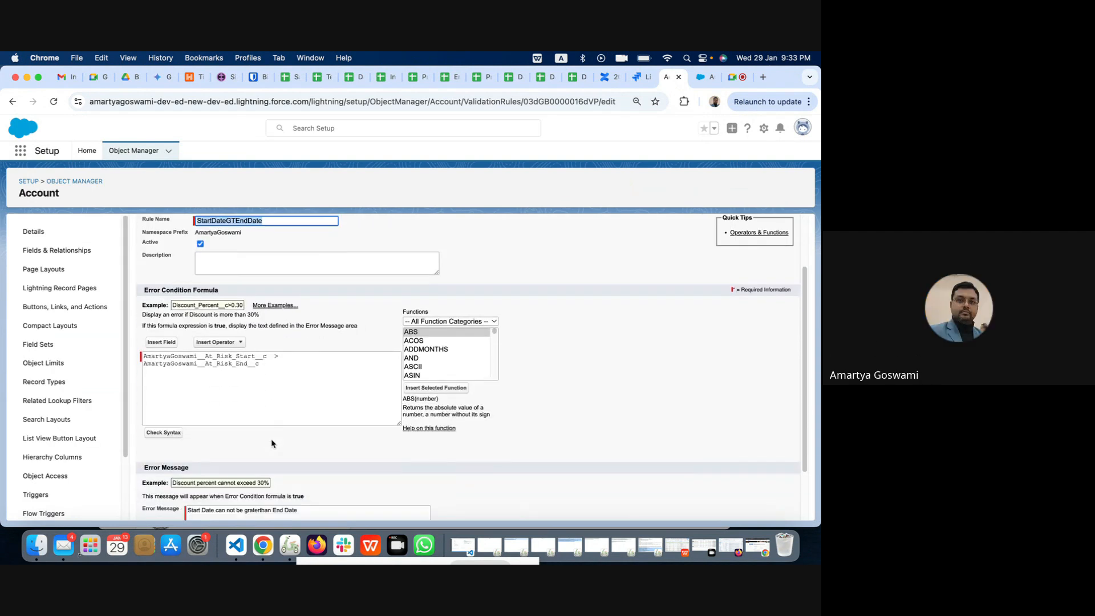
left_click_drag(274, 341, 128, 336)
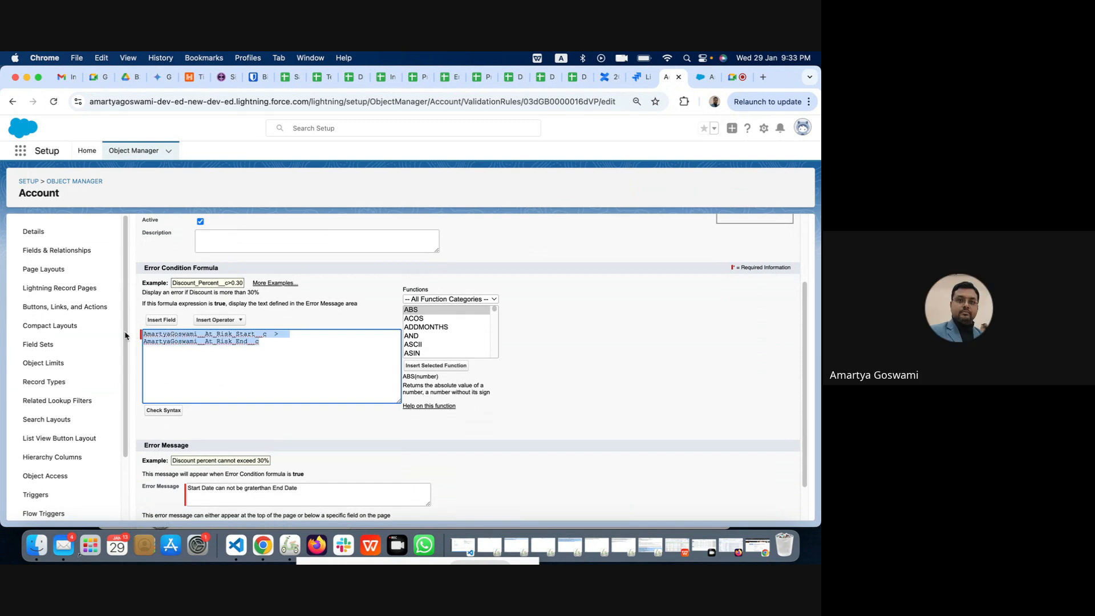
- Search Google in a new browser tab for "how to use regex in validation rule salesforce"
left_click(763, 77)
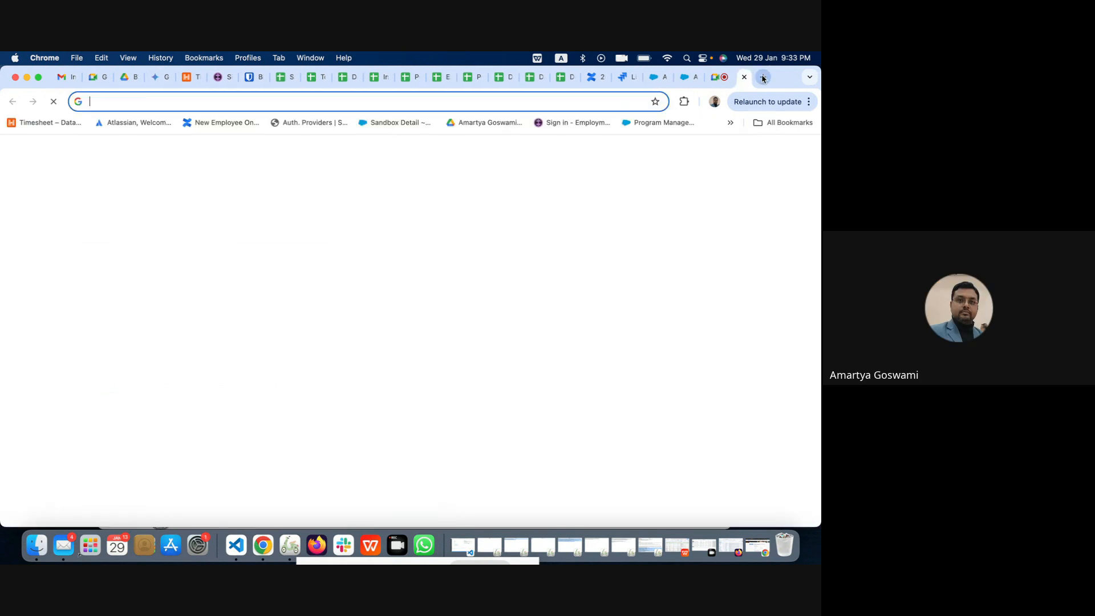
left_click(584, 101)
type("use r")
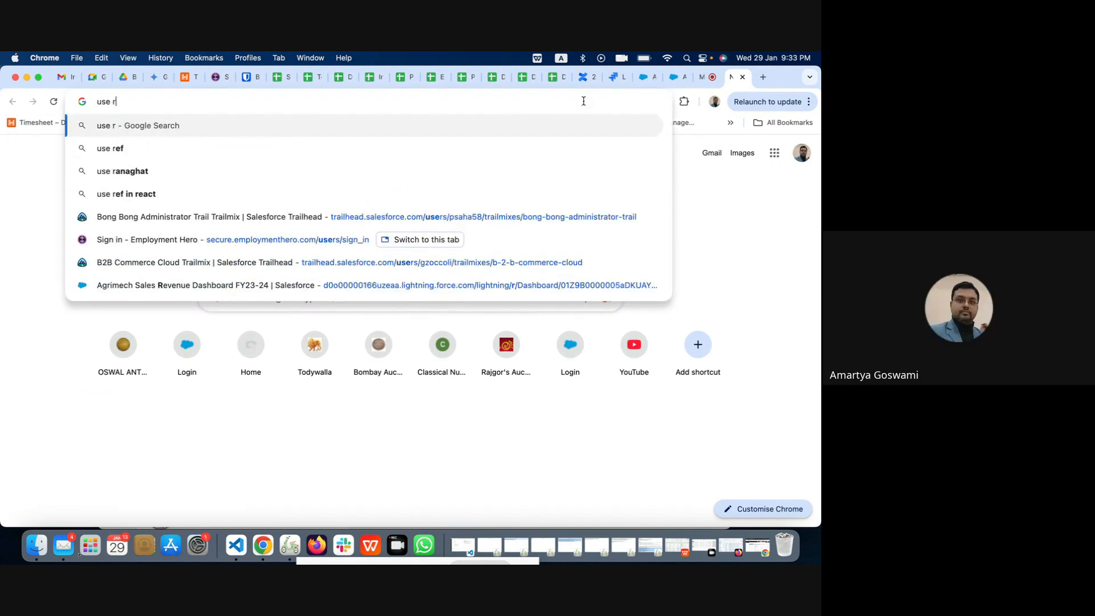
type("egex in ")
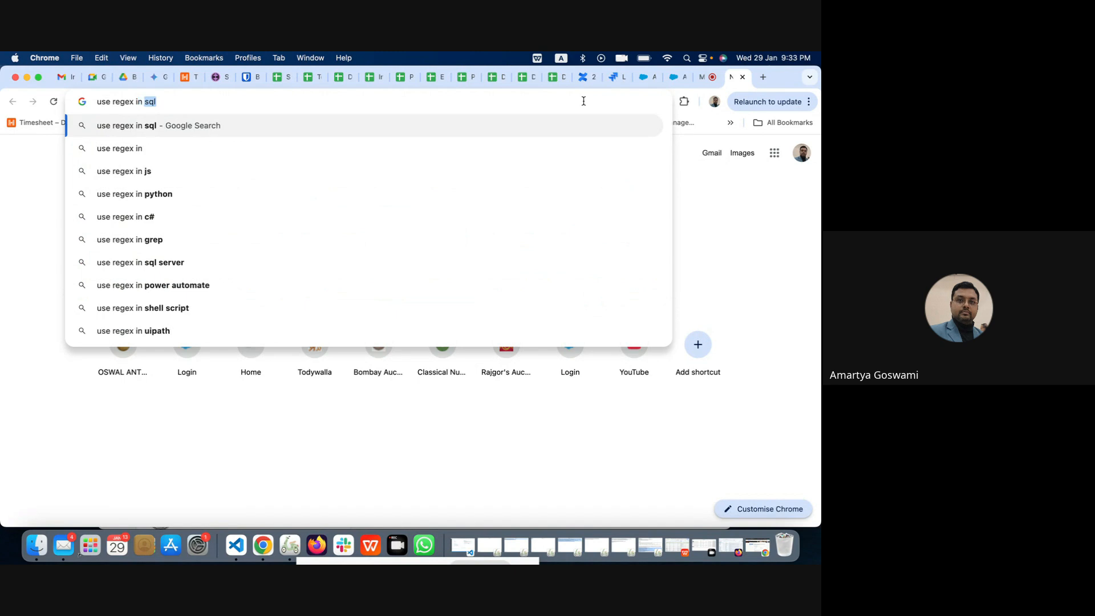
type("validatio")
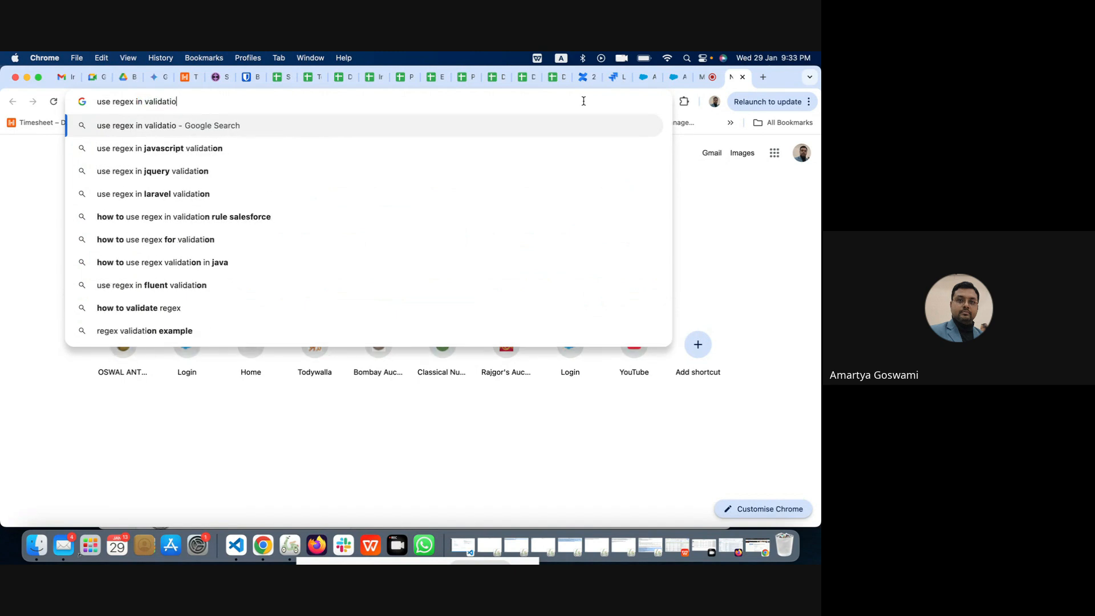
type("n rule")
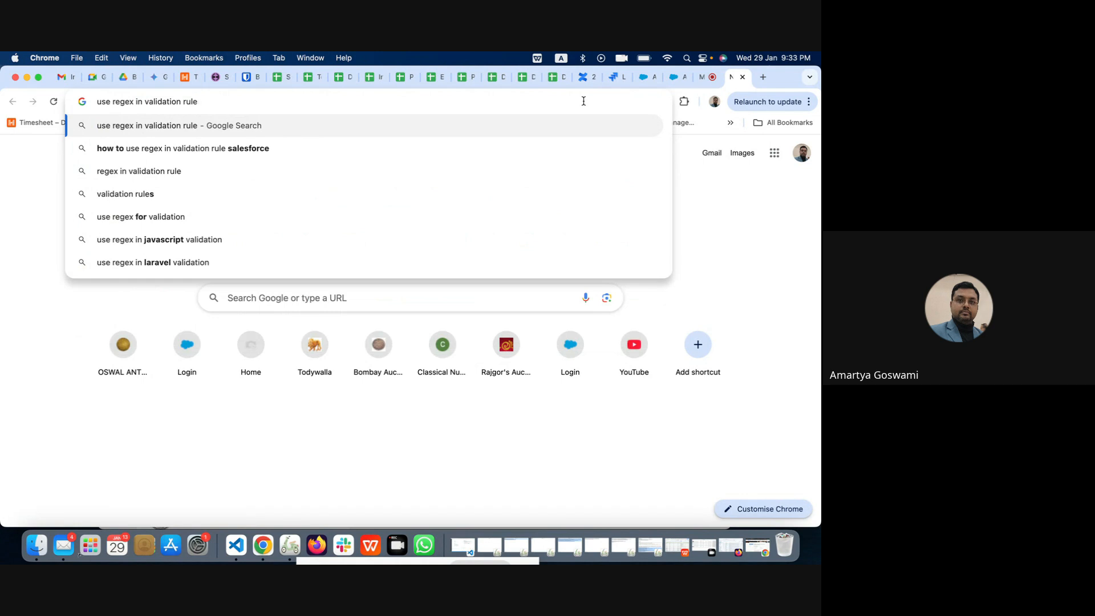
key("Down")
key("Return")
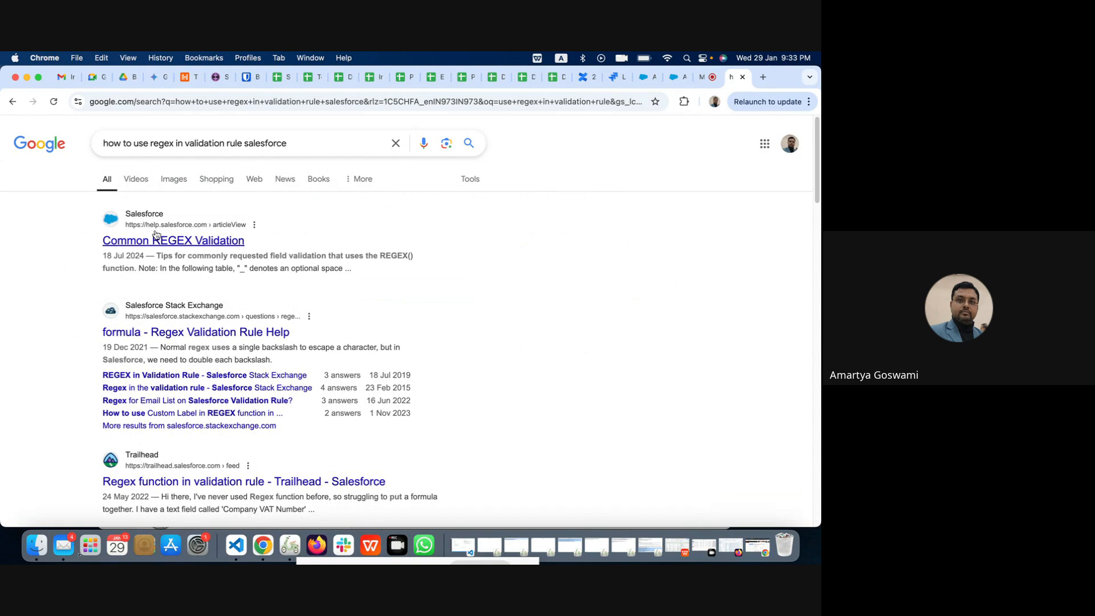
- Open the Salesforce Help result "Common REGEX Validation" in a separate browser tab and switch to it
right_click(191, 240)
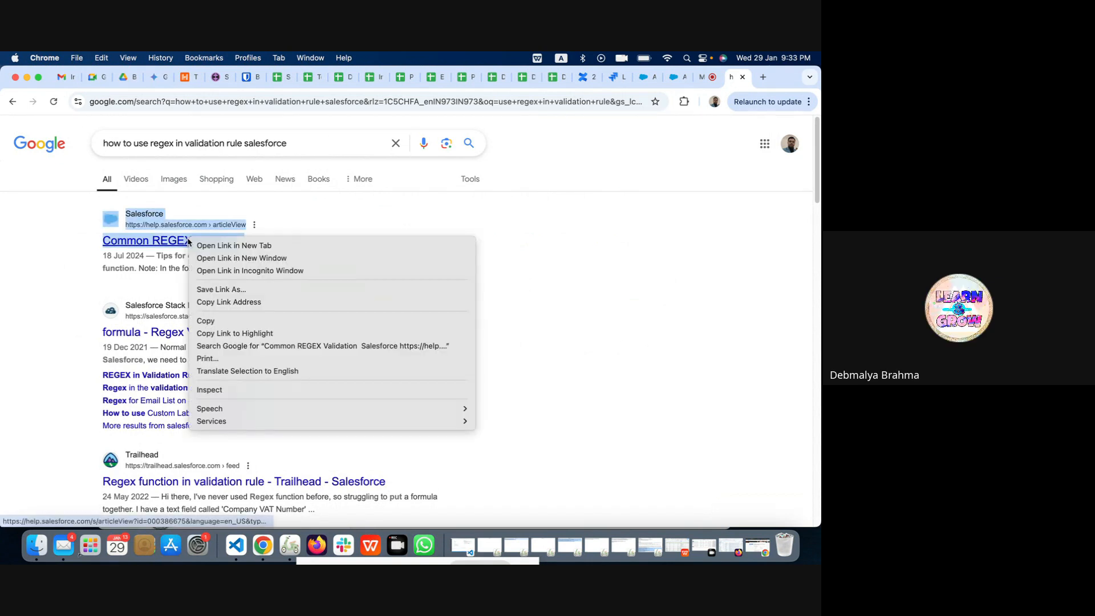
left_click(226, 246)
left_click(733, 77)
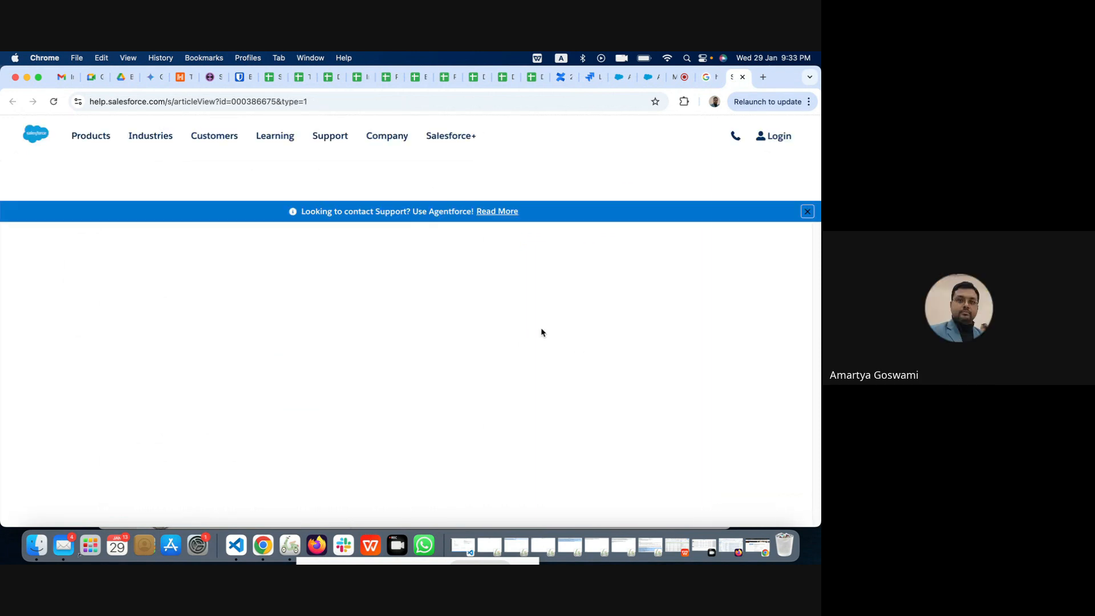
- Examine the article's table of REGEX validation formulas, highlighting the formula for American Phone Number (no extension)
scroll(542, 332, "down", 3)
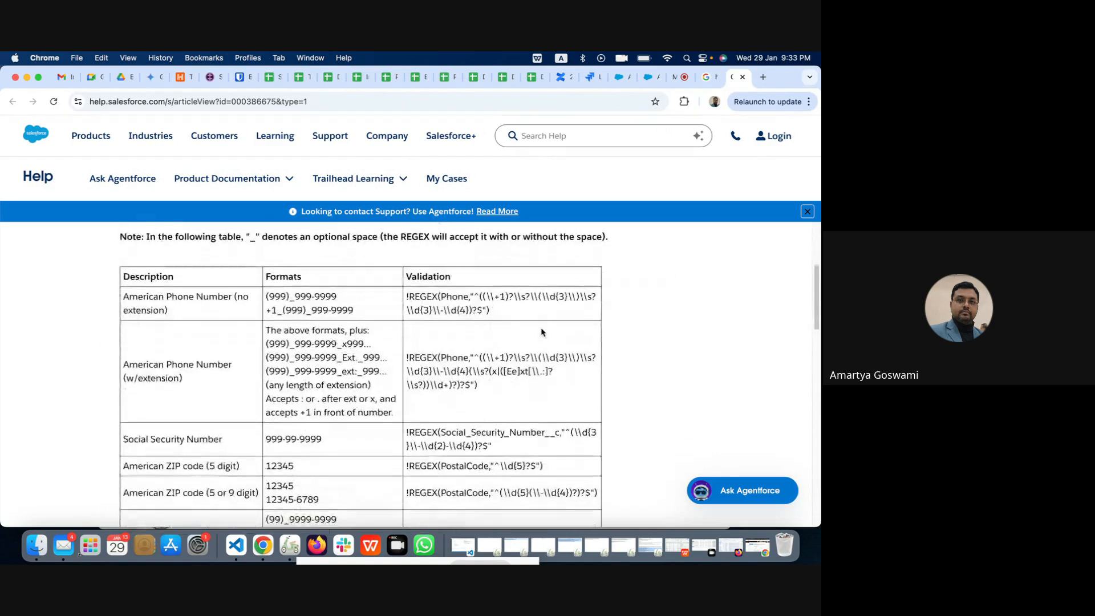
scroll(542, 333, "up", 1)
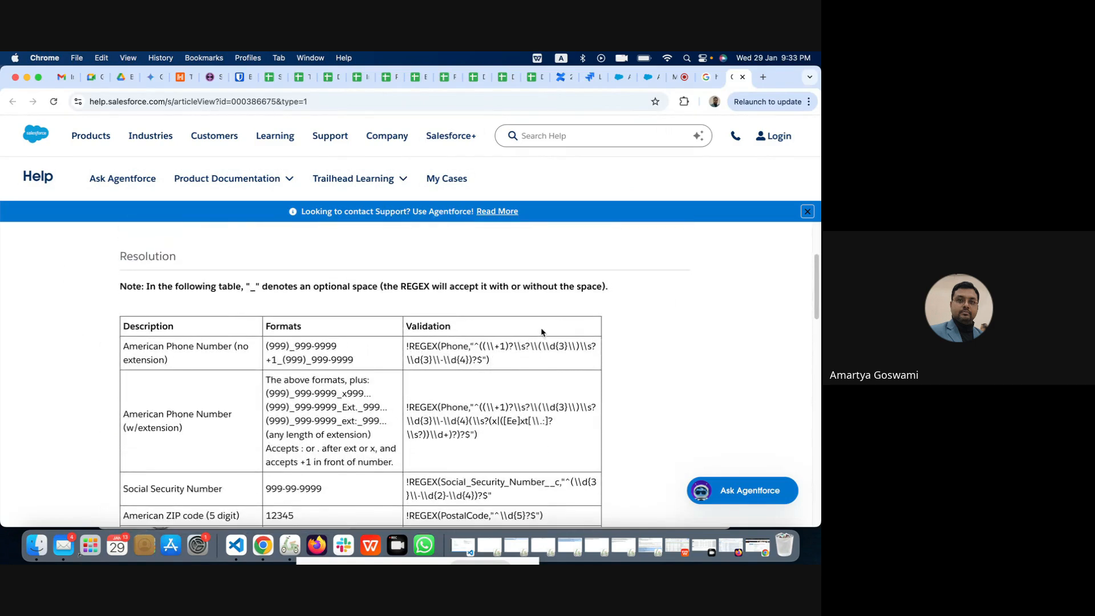
scroll(542, 332, "down", 5)
scroll(541, 332, "up", 4)
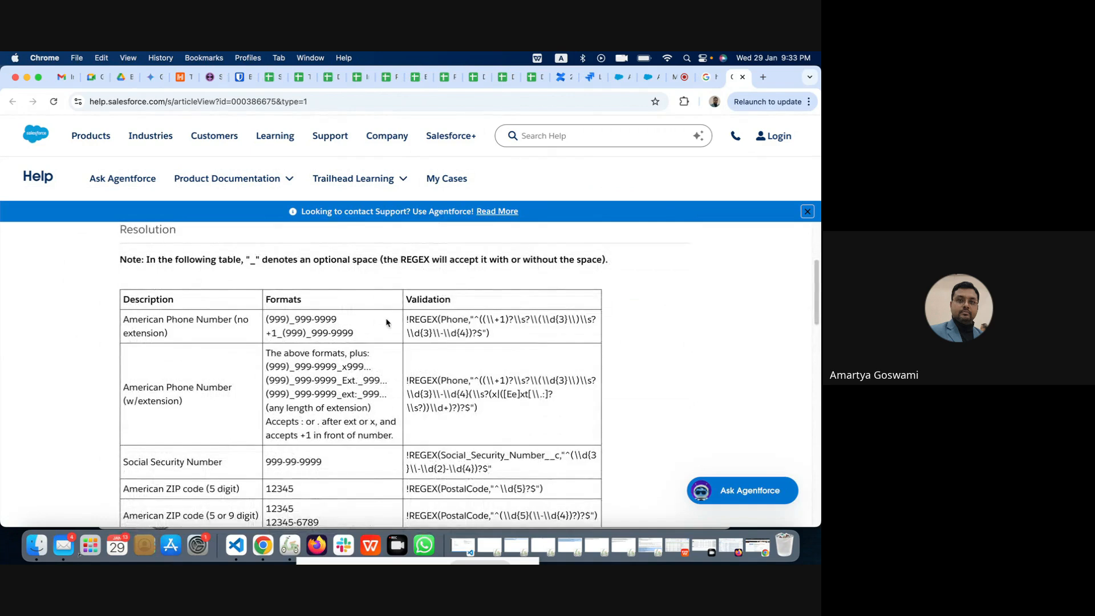
left_click_drag(406, 317, 504, 329)
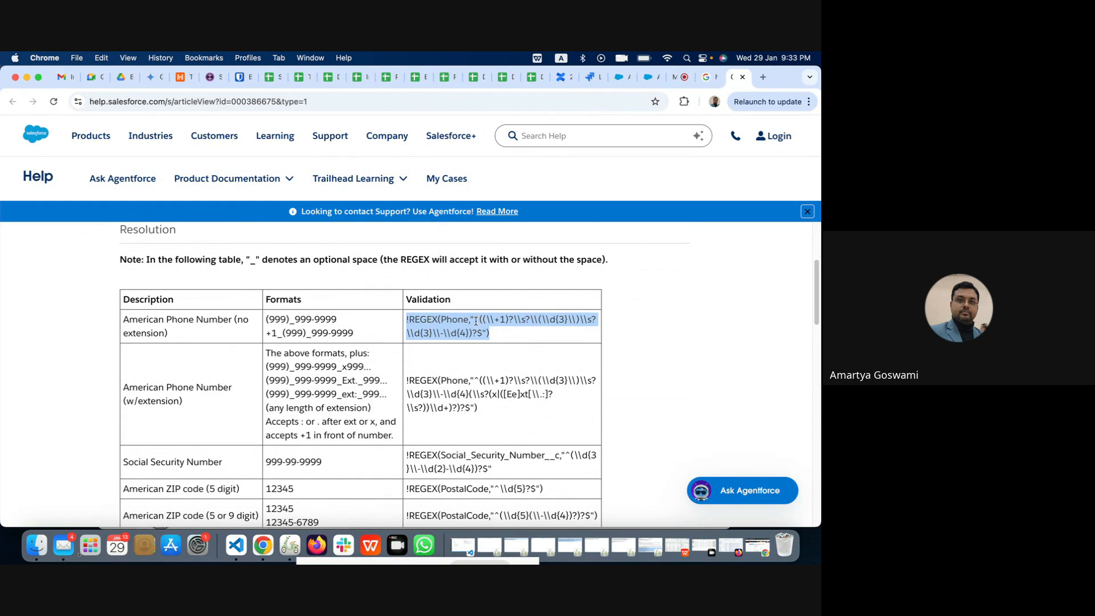
scroll(470, 340, "down", 5)
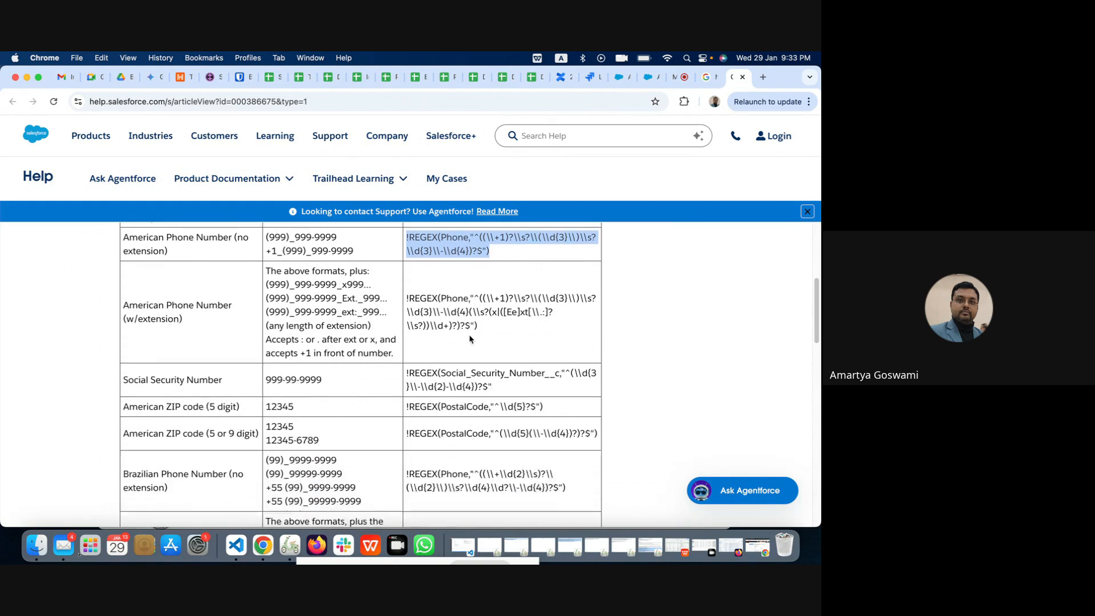
scroll(469, 335, "down", 5)
- Copy the REGEX article's URL, send it to the batch group chat in WhatsApp, and close the chat window
left_click(251, 102)
key("super+c")
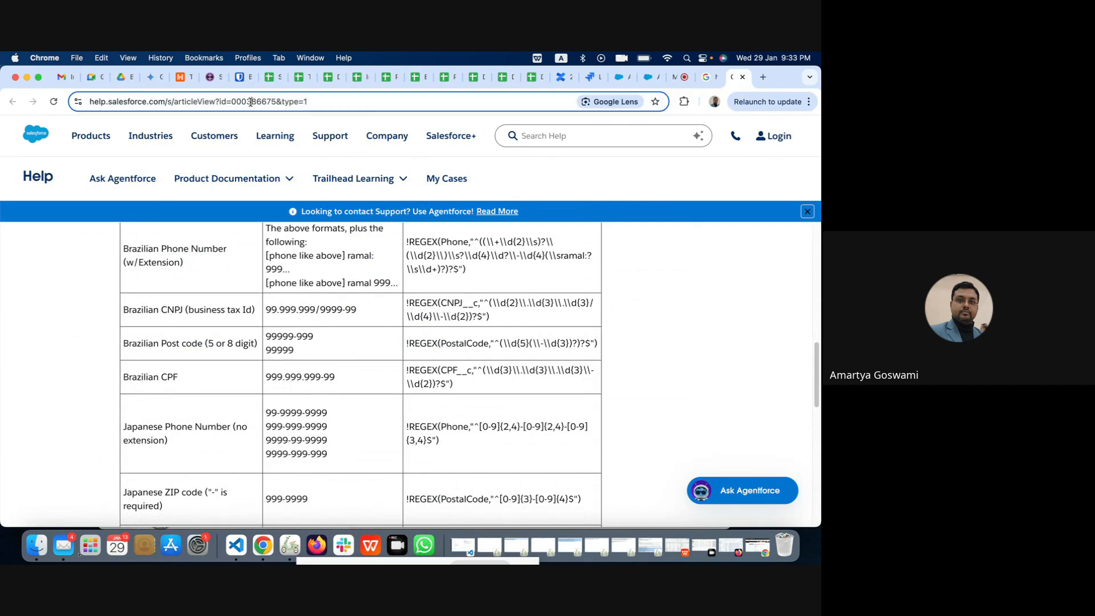
left_click(424, 547)
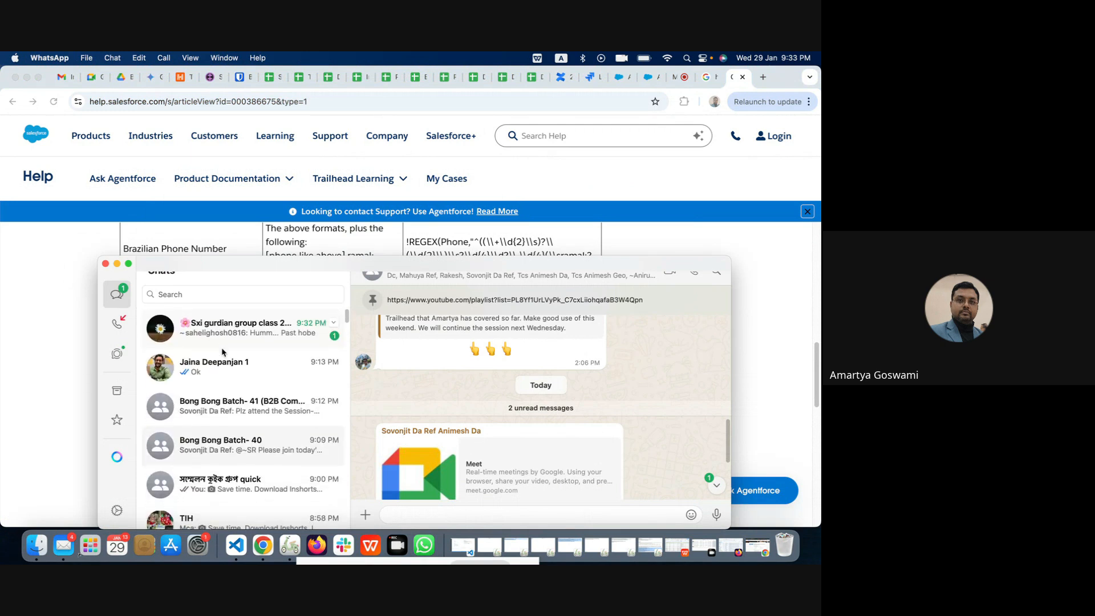
scroll(222, 399, "down", 1)
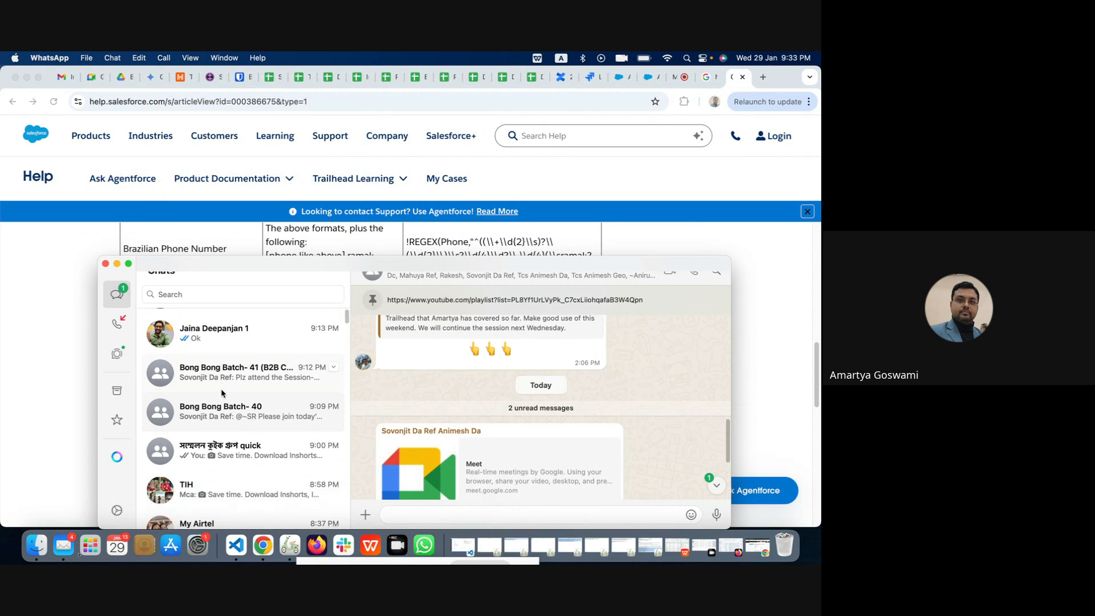
left_click(407, 514)
key("super+v")
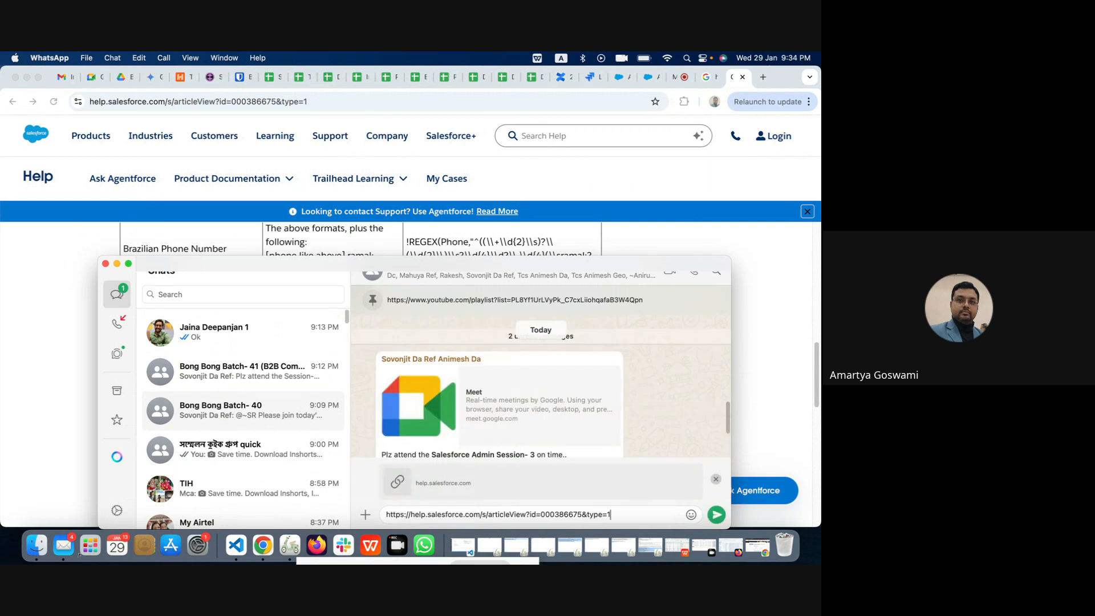
key("Return")
left_click(106, 264)
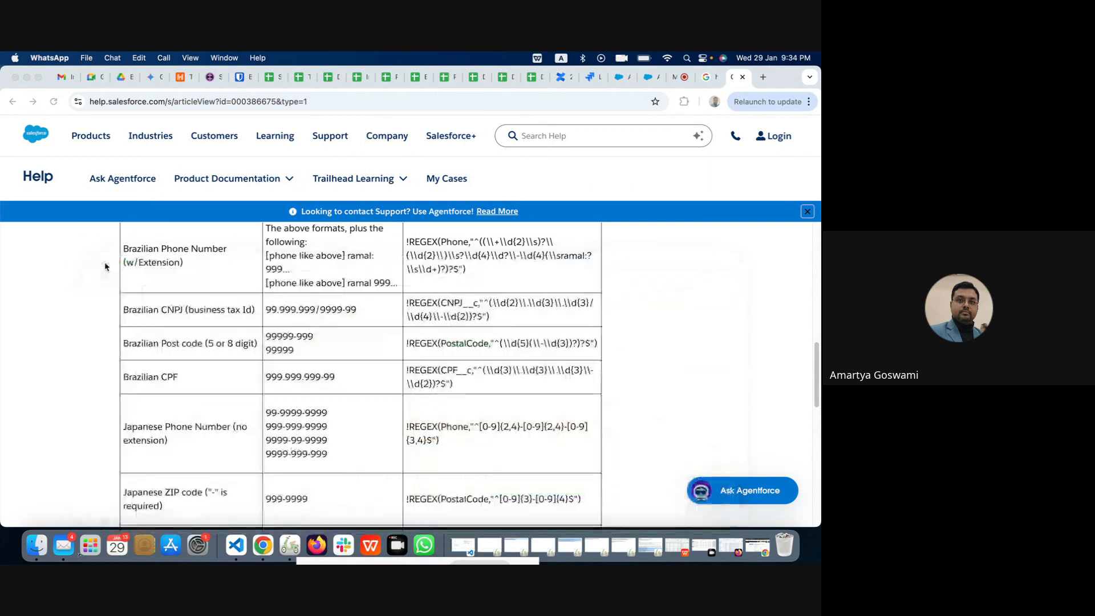
- Skim the rest of the REGEX article to its end, close it, and bring up the search suggestions on the Google results page
scroll(265, 359, "down", 5)
scroll(265, 362, "down", 4)
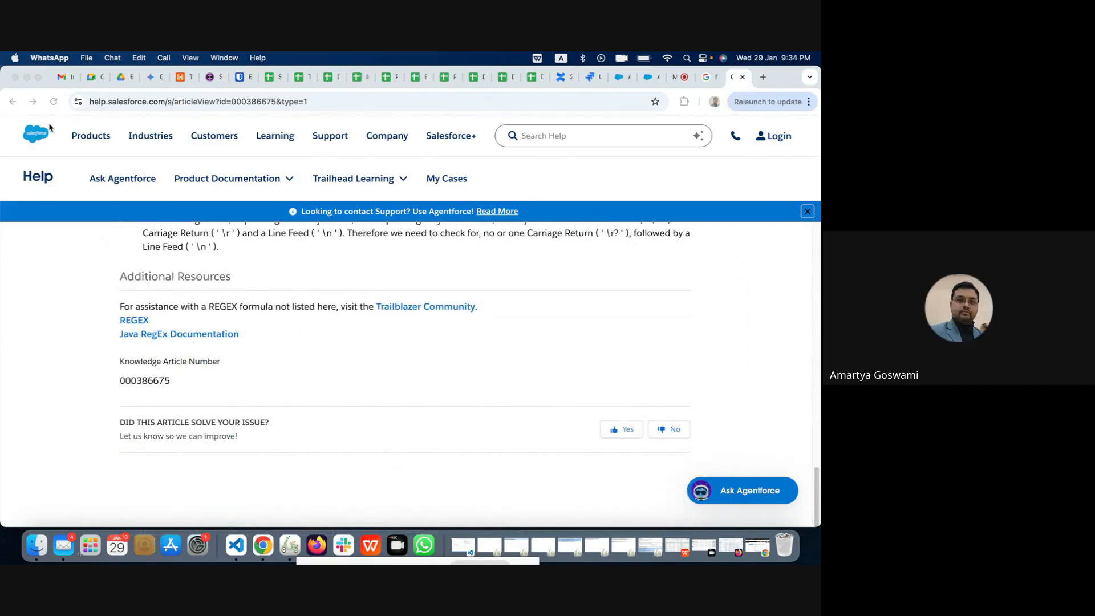
left_click(743, 77)
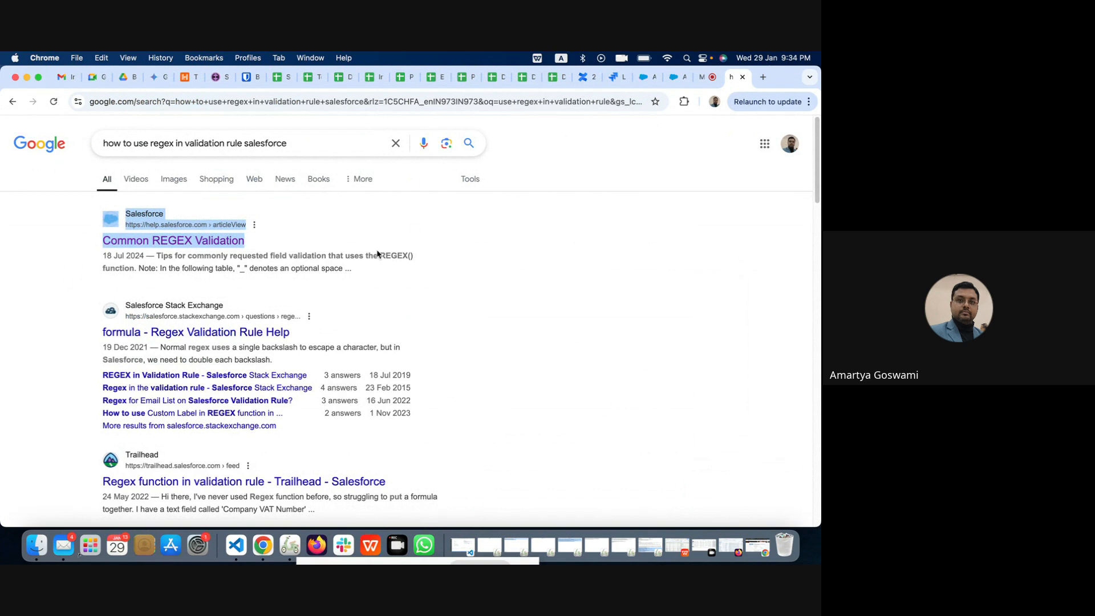
left_click(325, 144)
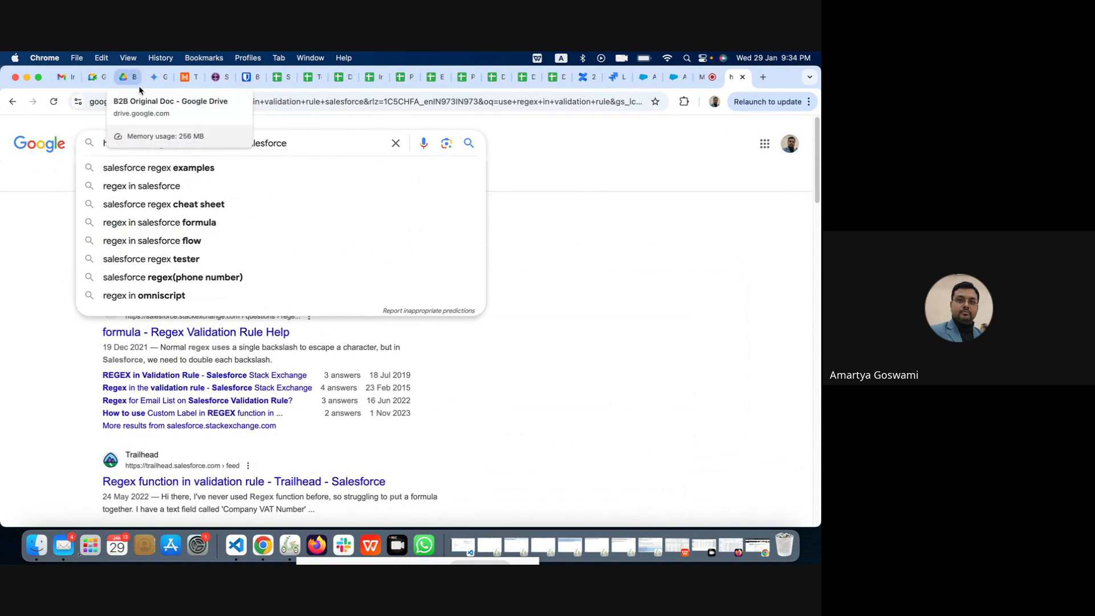
- Switch to Gemini, ask for "regex for salesforce validation rule to verify numbers only", and review the generated formula and its explanation
left_click(154, 80)
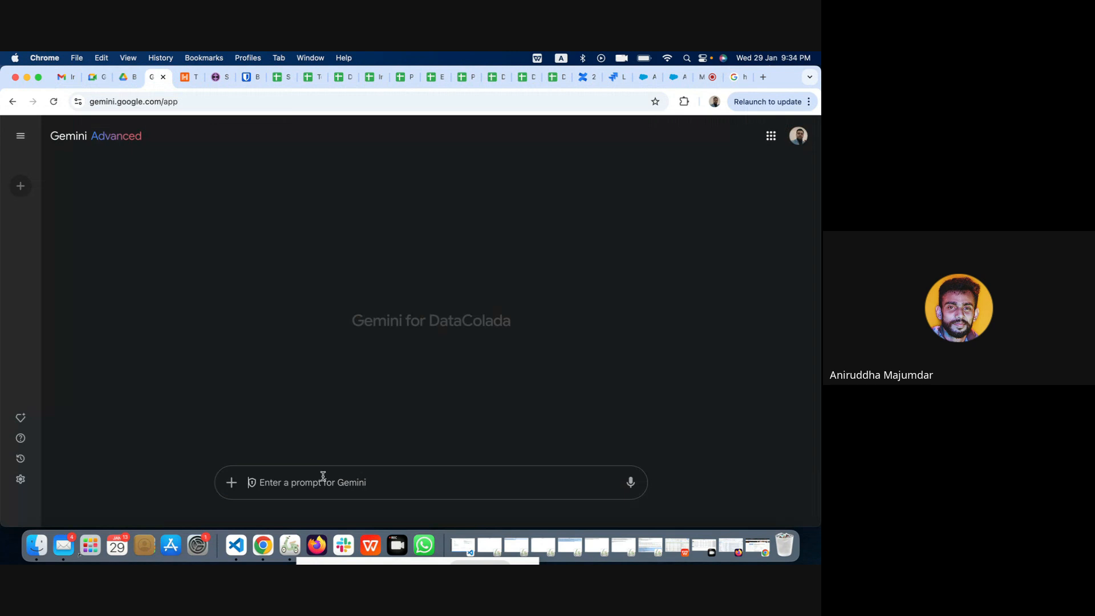
type("reg")
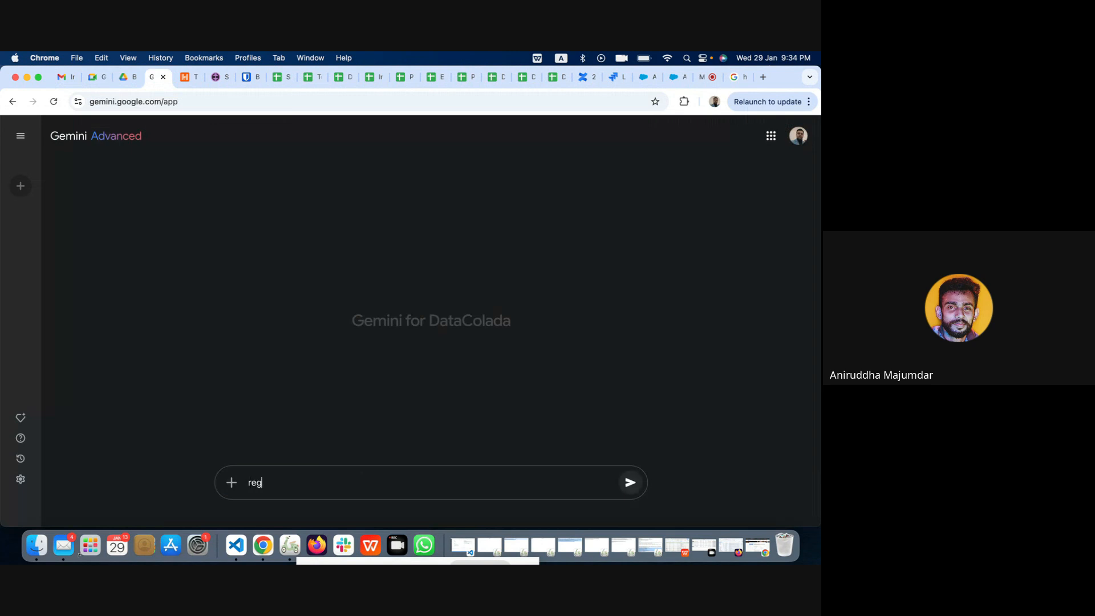
type("ex for ")
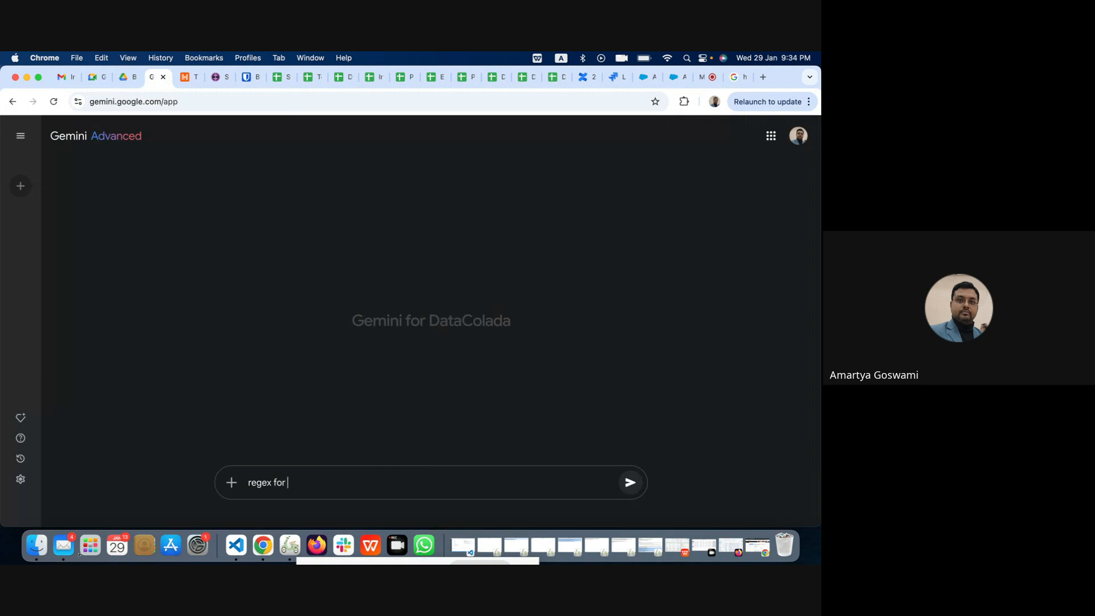
type("salesforce validation rule to")
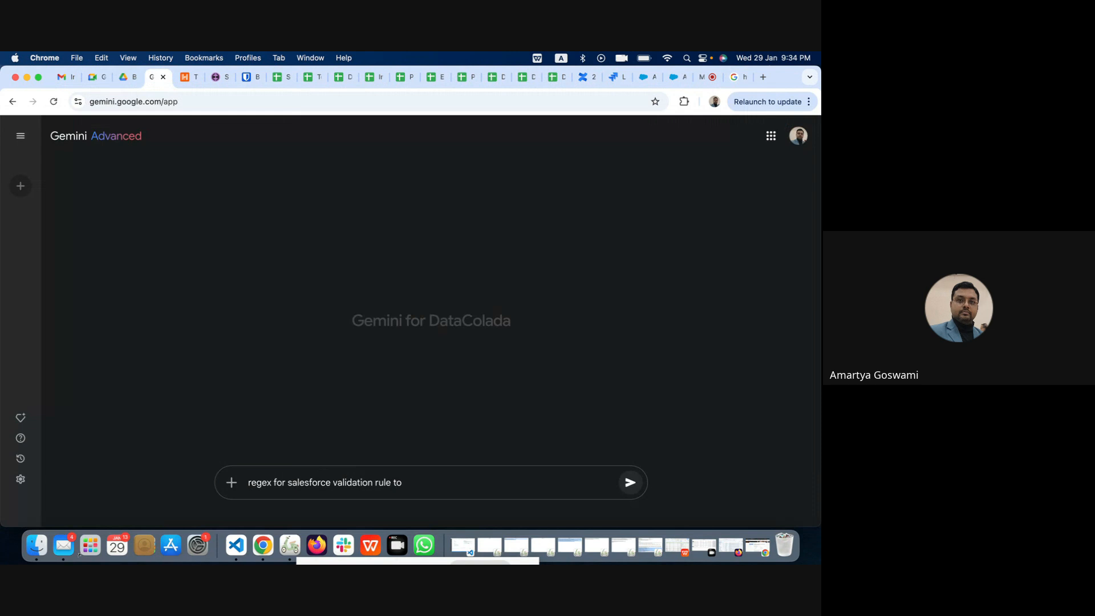
type(" verify numbers only")
key("Return")
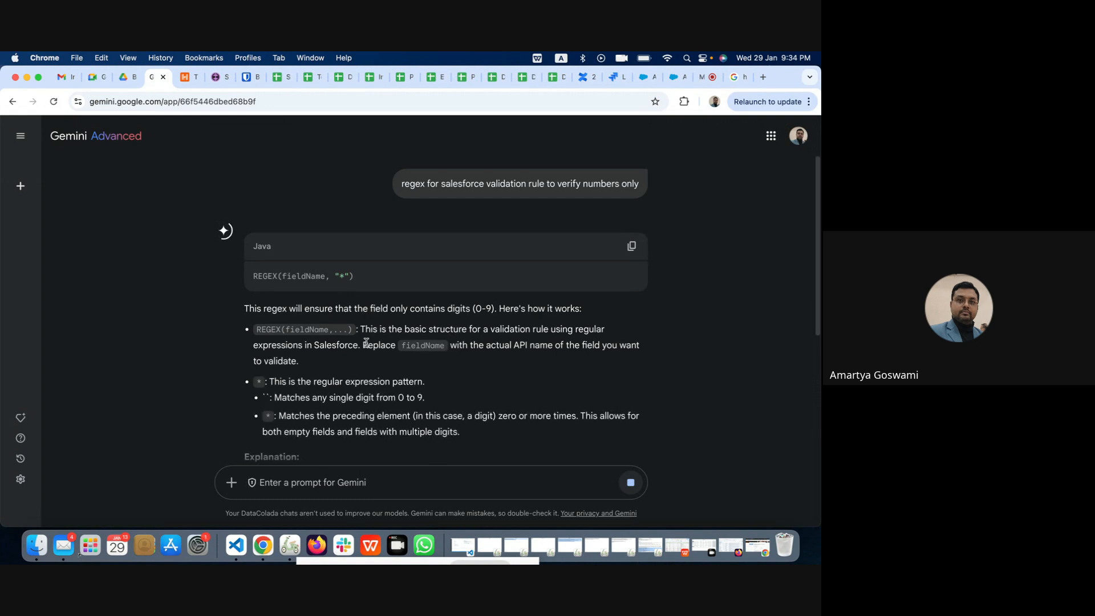
scroll(366, 342, "down", 5)
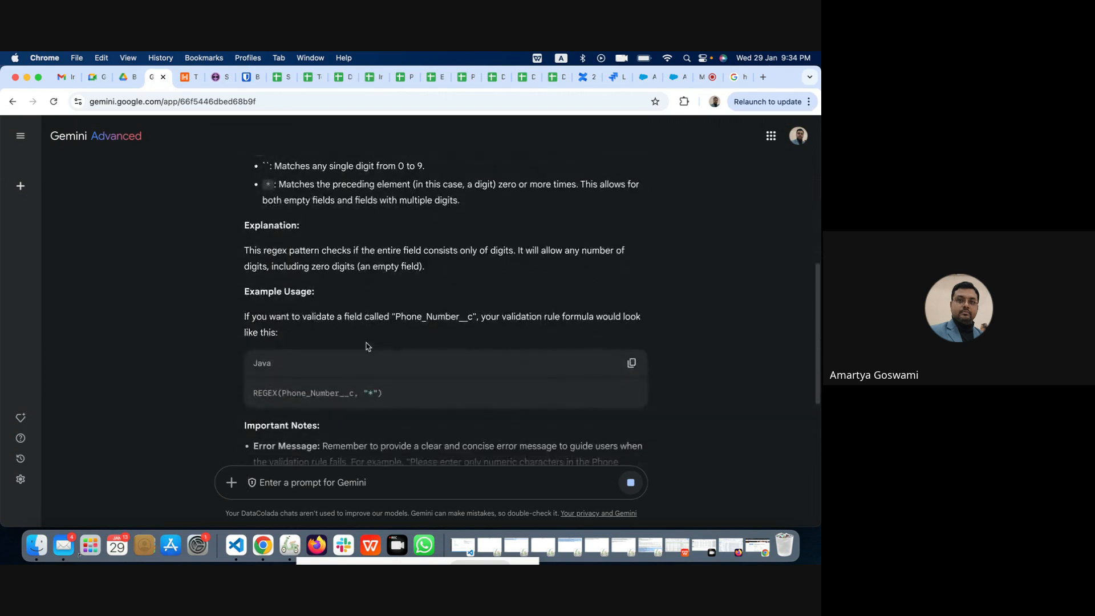
scroll(368, 346, "down", 3)
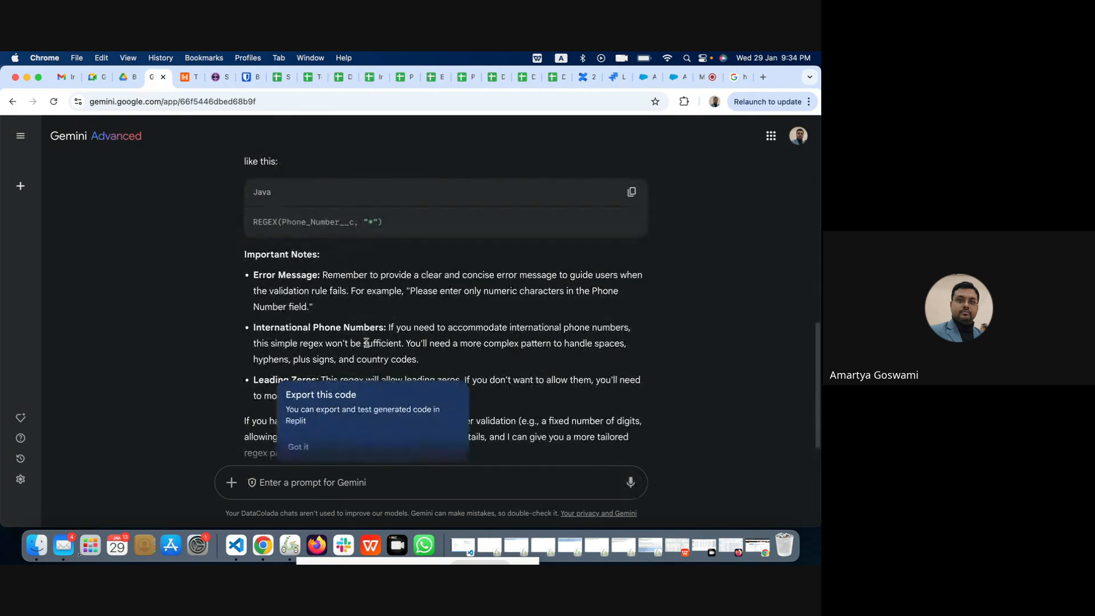
scroll(366, 342, "down", 1)
scroll(366, 343, "up", 3)
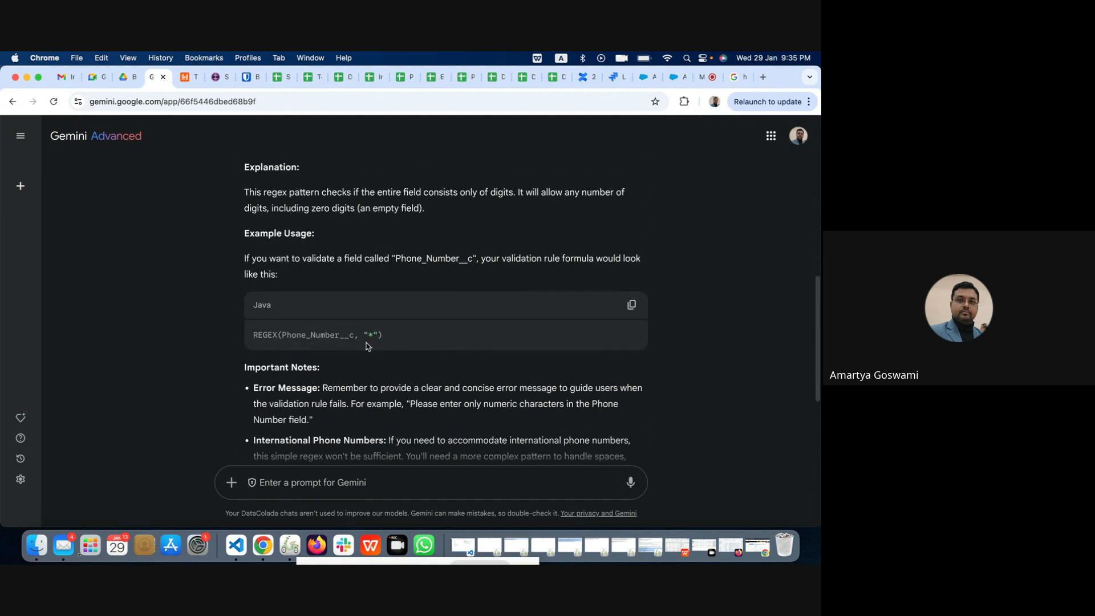
scroll(366, 346, "up", 6)
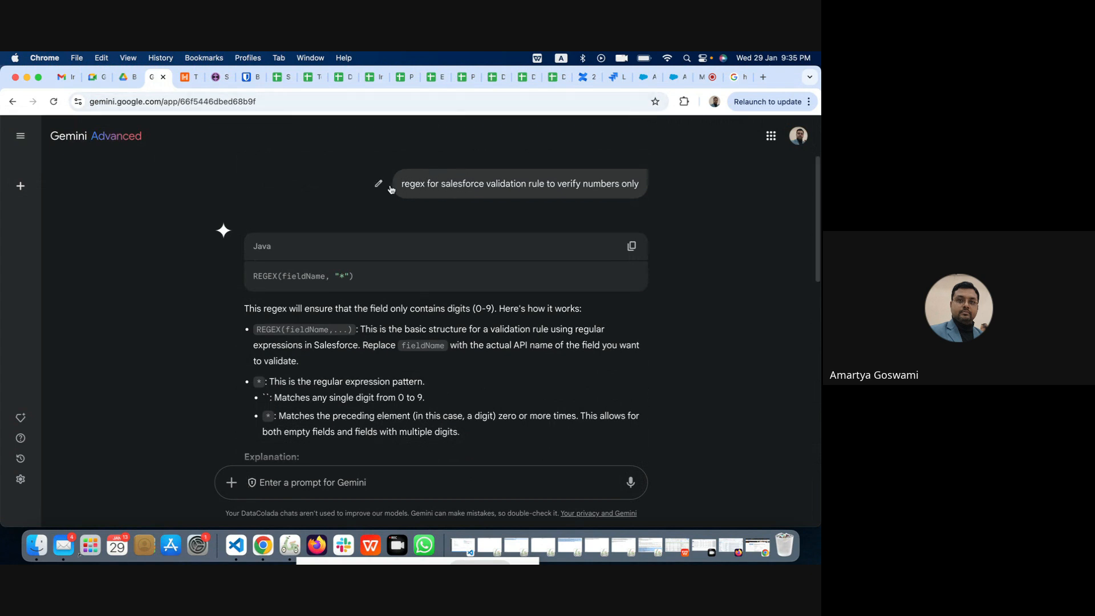
- Shorten the submitted Gemini prompt to "regex for salesforce validation rule", resubmit it, and skim the new answer's examples
left_click(379, 184)
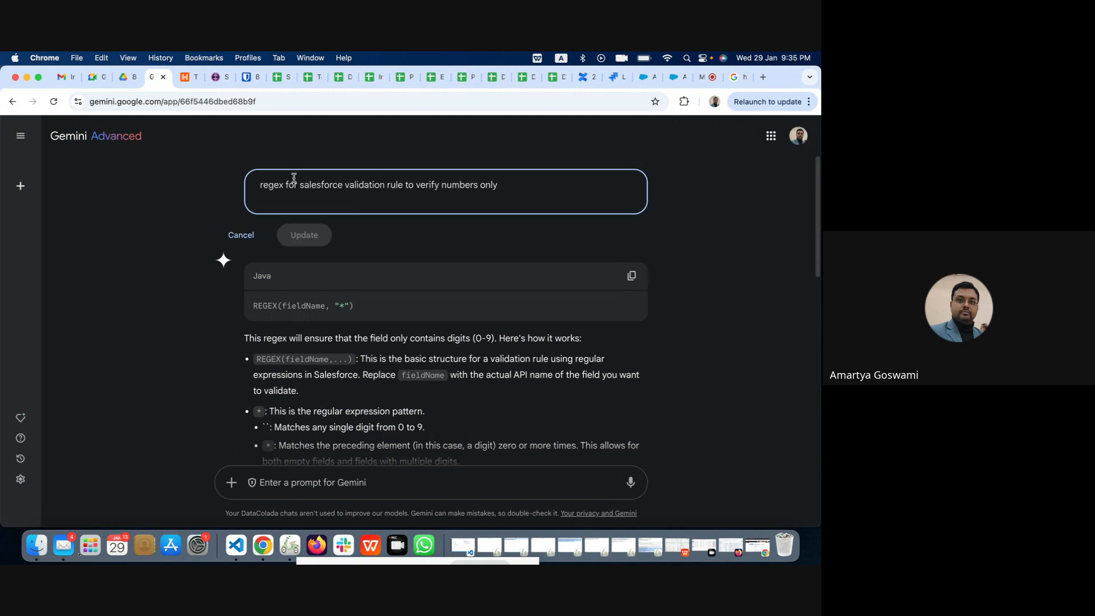
left_click(405, 185)
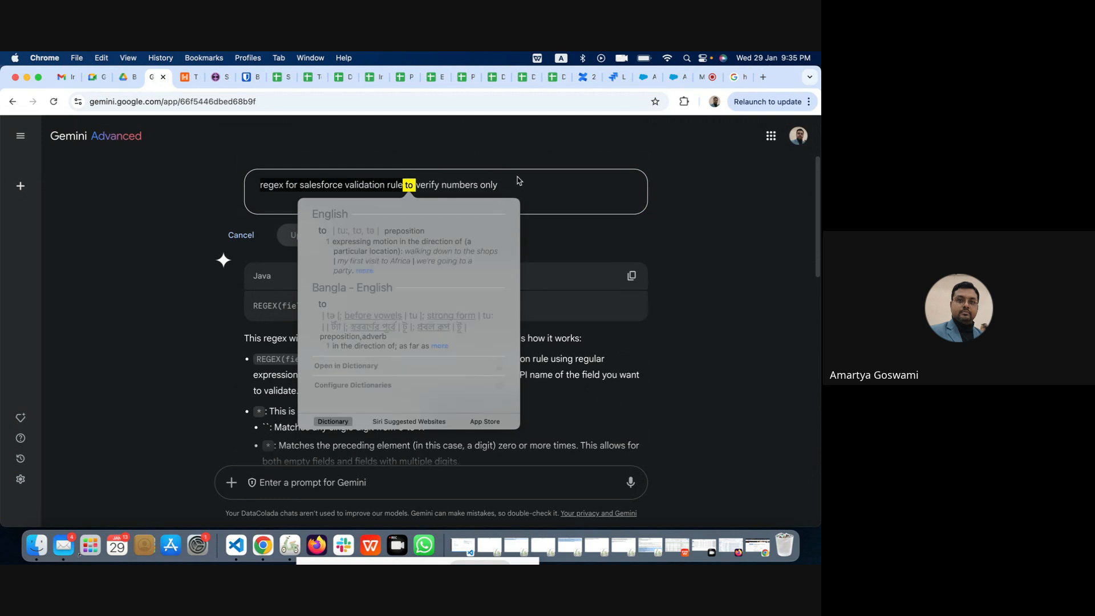
left_click(501, 183)
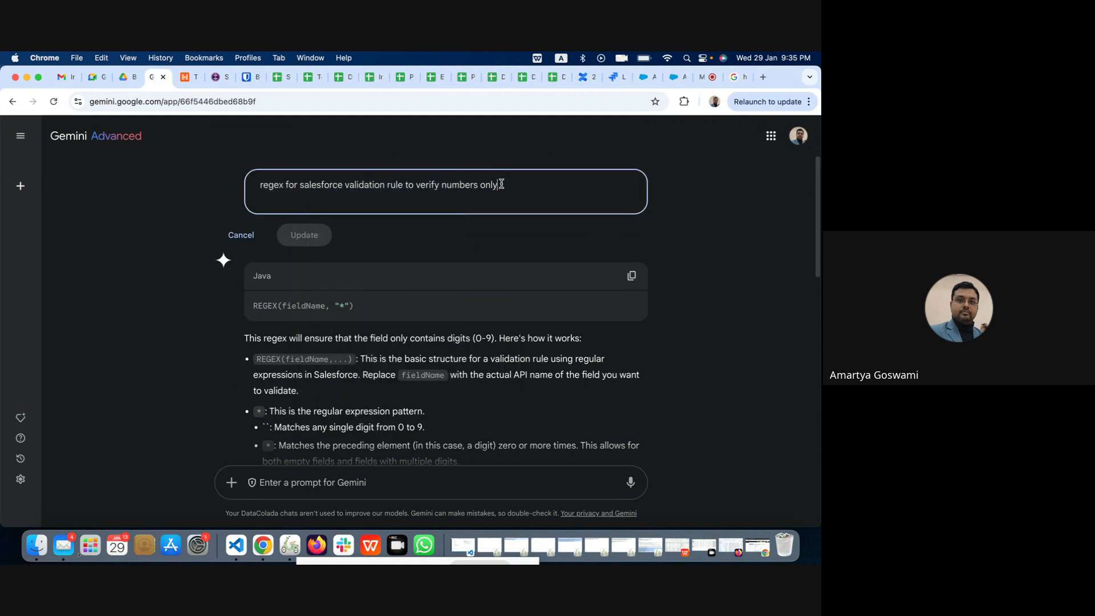
left_click_drag(501, 183, 405, 184)
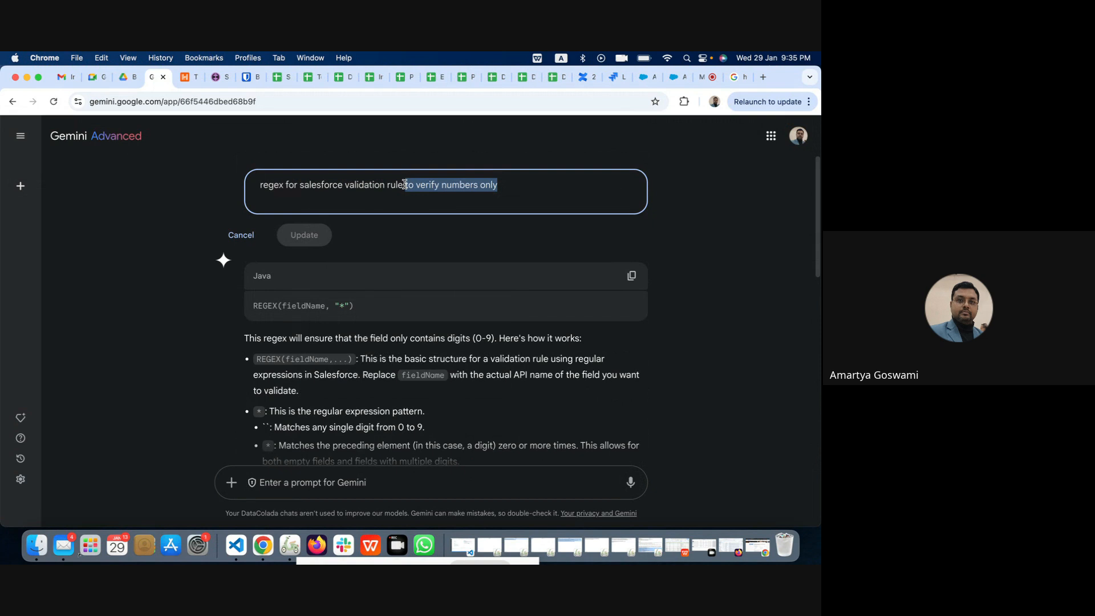
key("BackSpace")
key("Return")
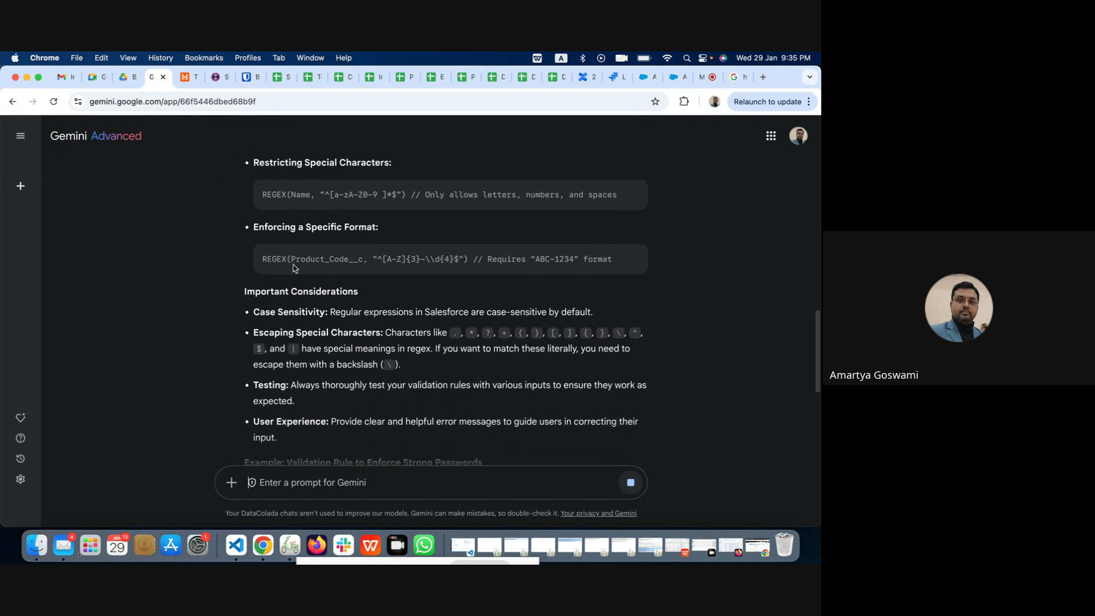
scroll(387, 331, "up", 6)
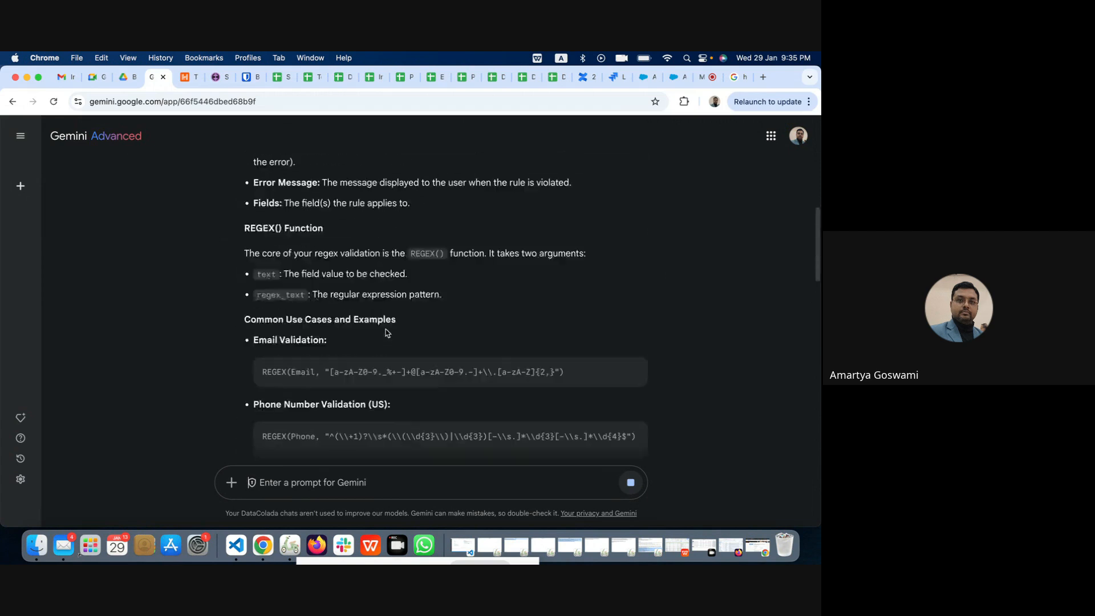
scroll(386, 333, "up", 8)
scroll(386, 333, "down", 15)
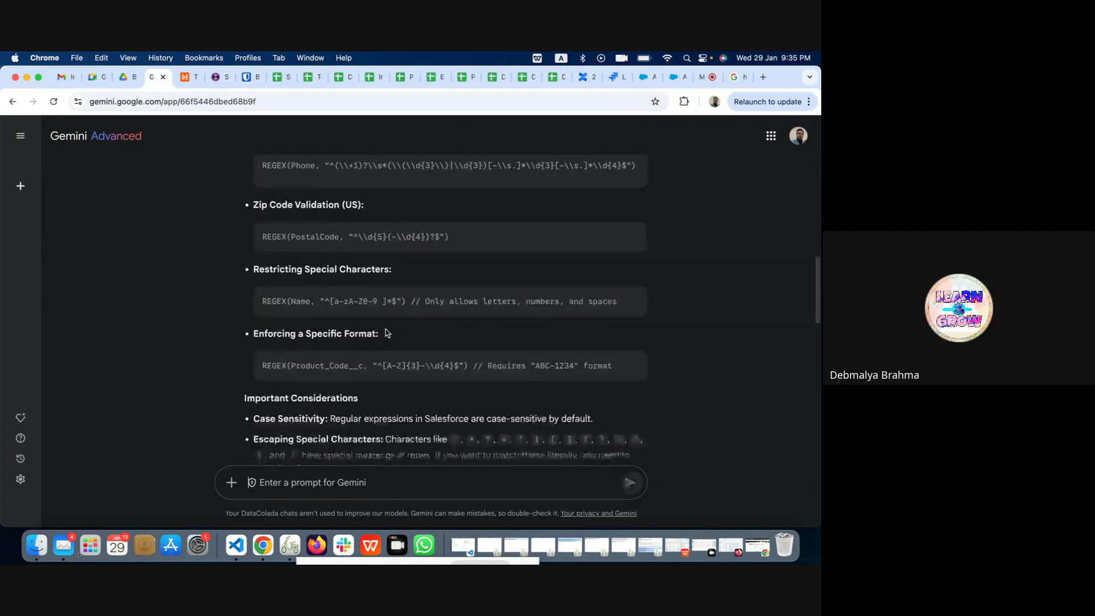
scroll(387, 333, "down", 15)
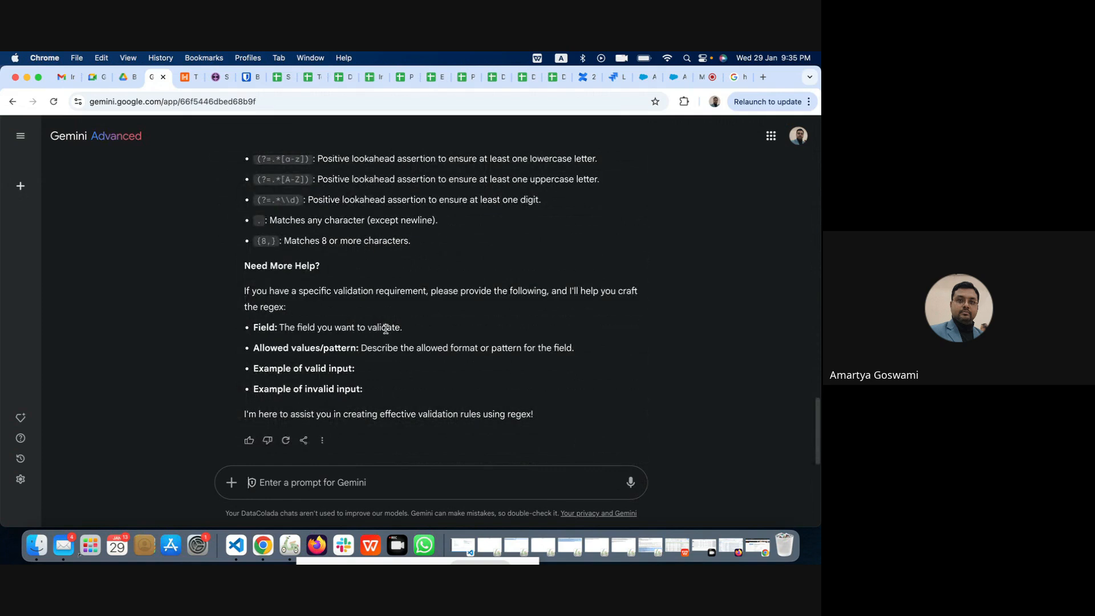
- Return to the Google results page and replace the query with the suggested search "salesforce regex validation rule"
left_click(736, 77)
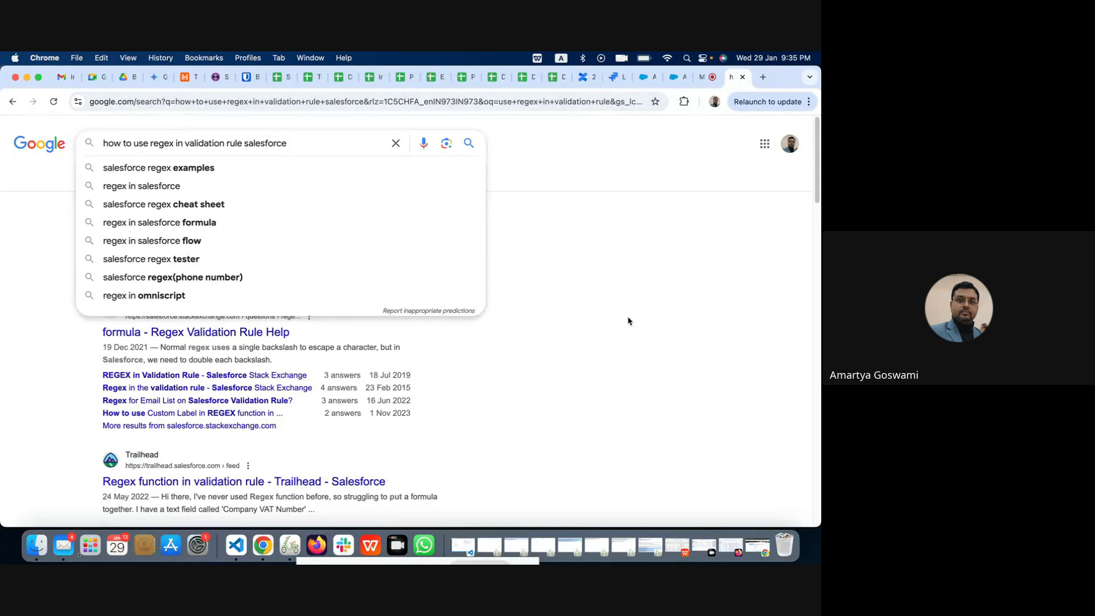
left_click(707, 339)
left_click_drag(288, 144, 57, 144)
type("sales")
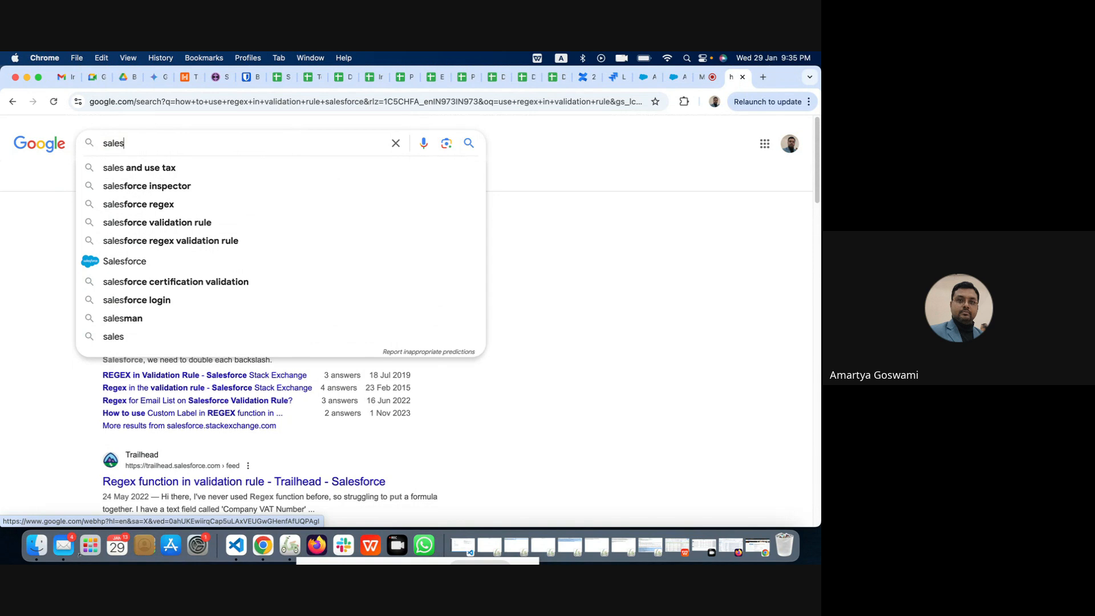
key("Down")
key("Down")
key("Down")
key("Down")
key("Down")
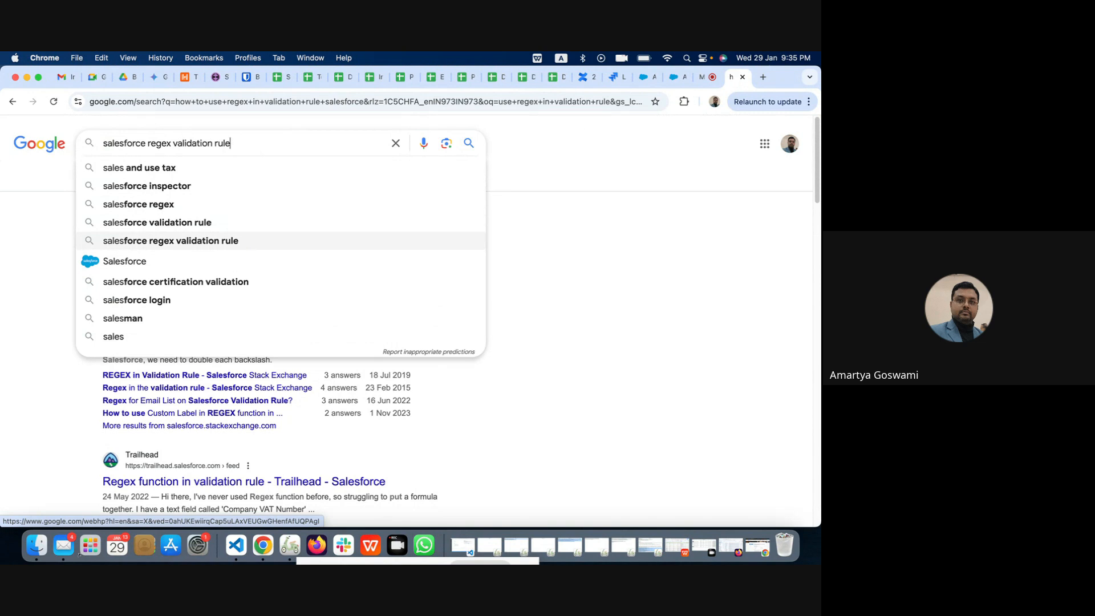
key("Up")
key("Up")
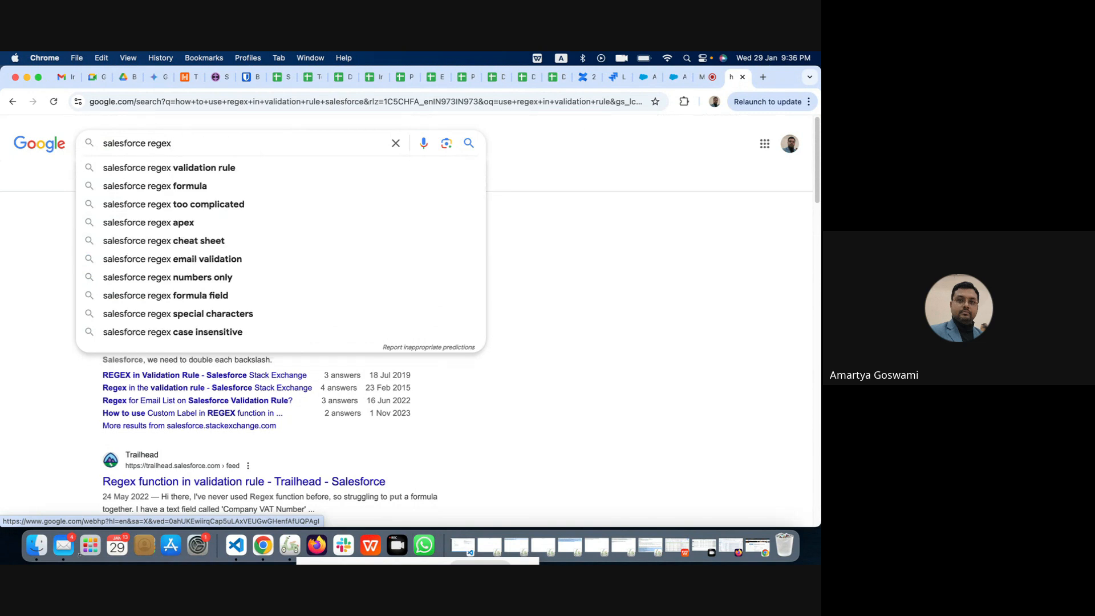
key("Down")
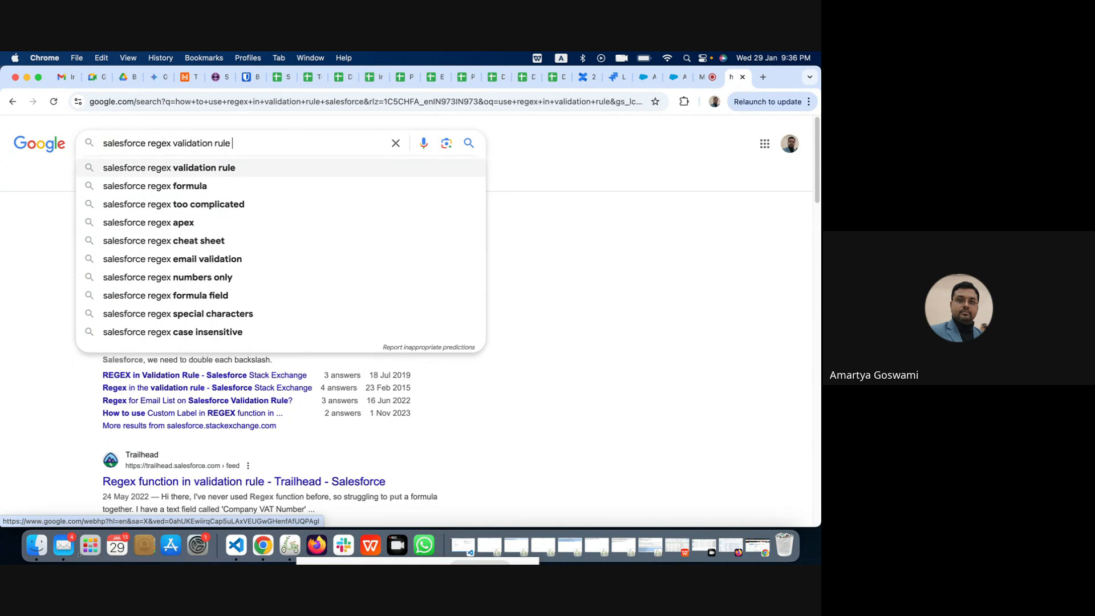
- Extend the Google query to "salesforce regex validation rule to validate number field" and run the search
key("Right")
type("to v")
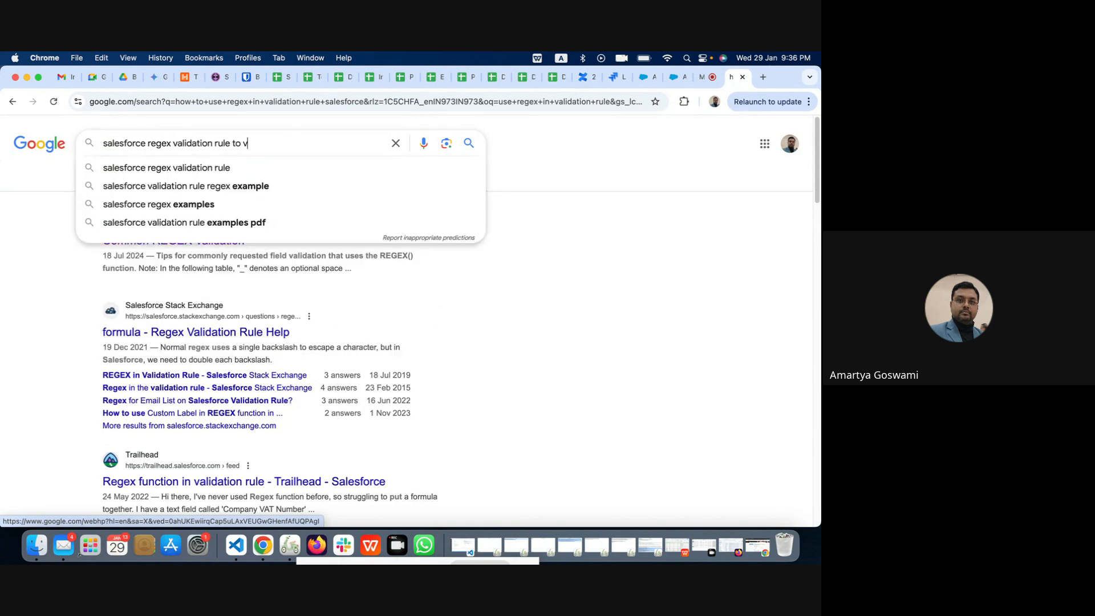
type("alidate")
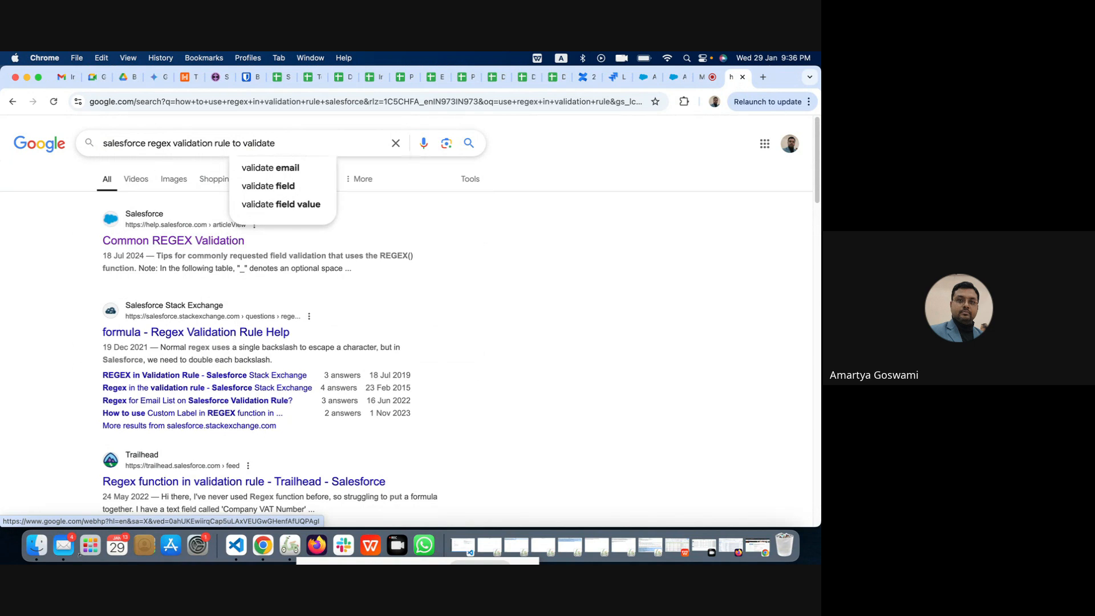
type(" number")
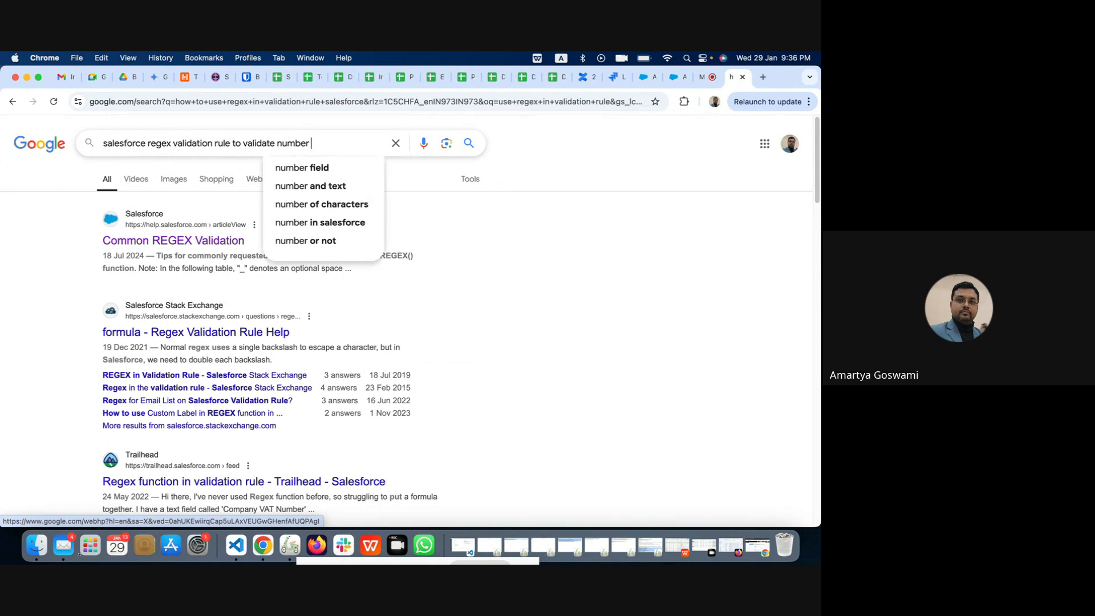
key("Down")
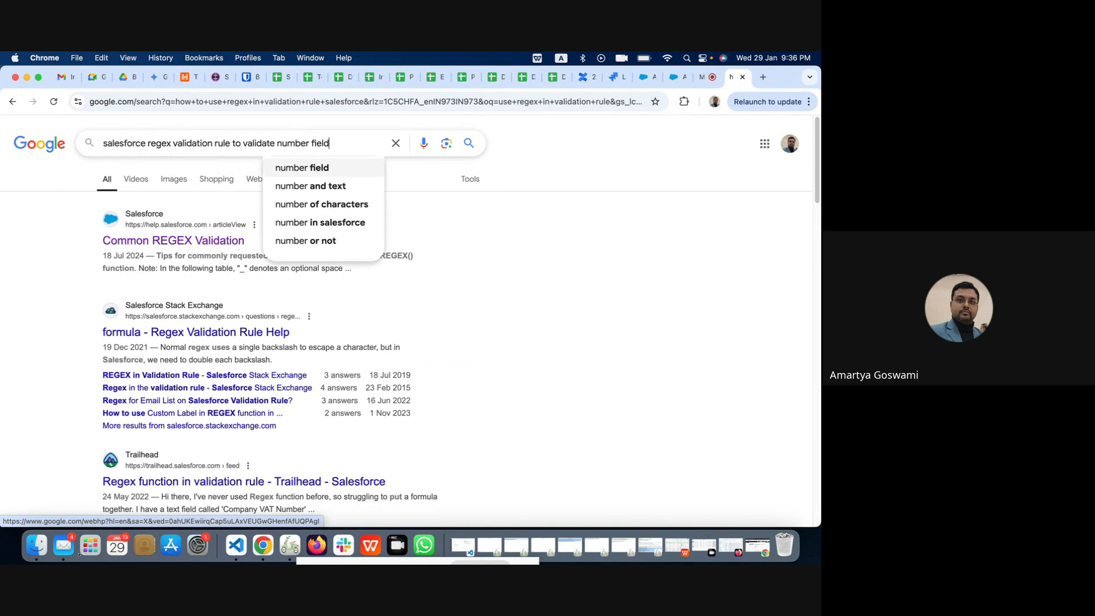
key("Return")
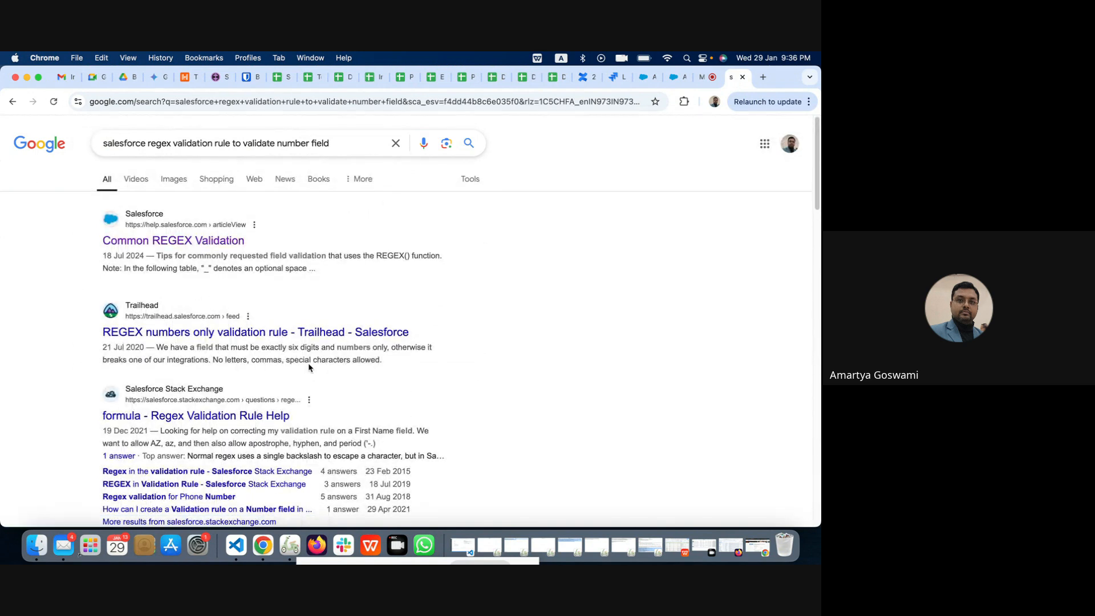
- Open the Trailhead result "REGEX numbers only validation rule" and highlight the REGEX formula in the first answer
left_click(255, 334)
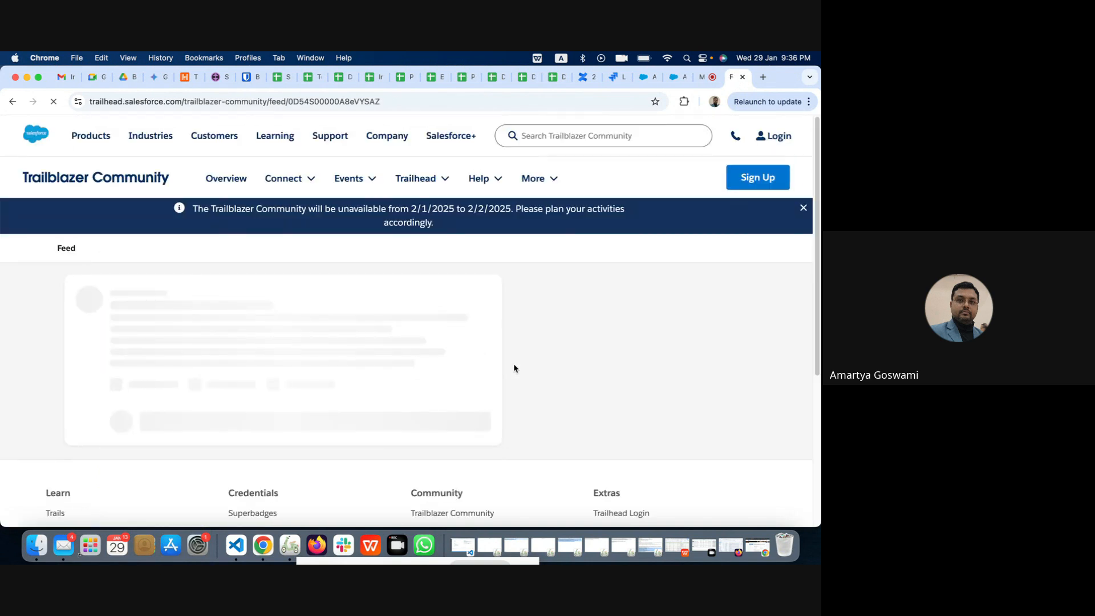
scroll(513, 364, "down", 10)
scroll(514, 364, "up", 2)
scroll(514, 368, "up", 1)
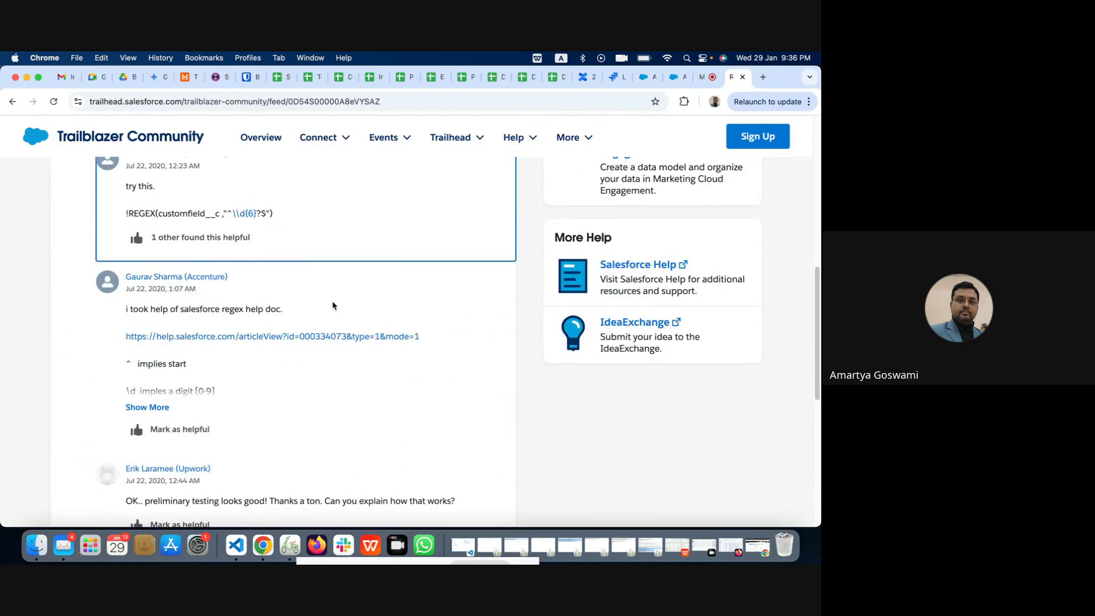
scroll(332, 300, "up", 3)
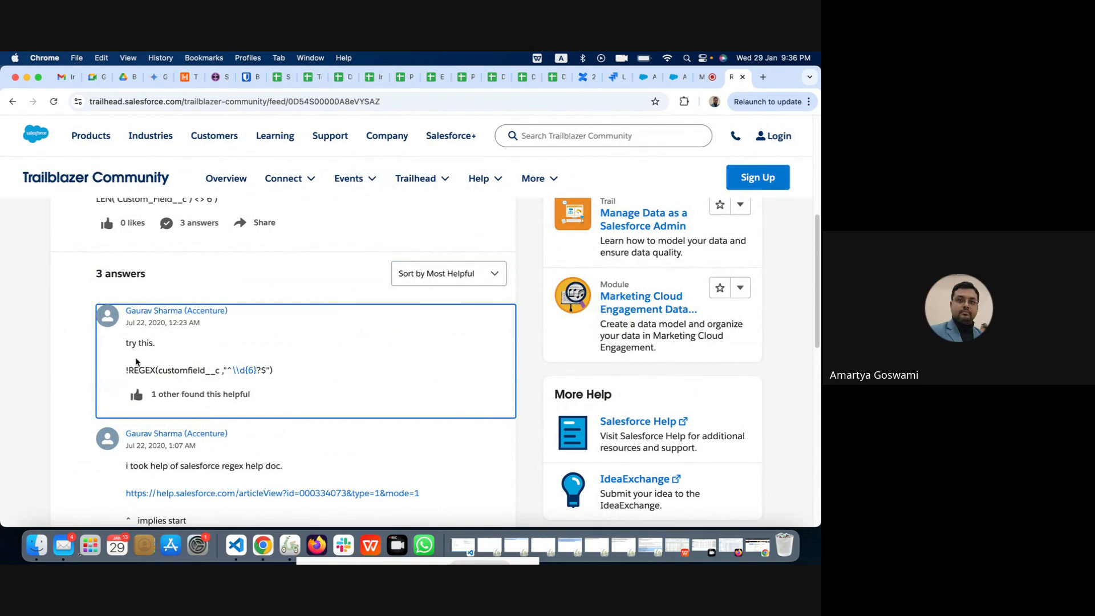
mouse_move(124, 372)
left_mouse_down()
mouse_move(288, 374)
mouse_move(126, 370)
left_mouse_up()
left_click(289, 375)
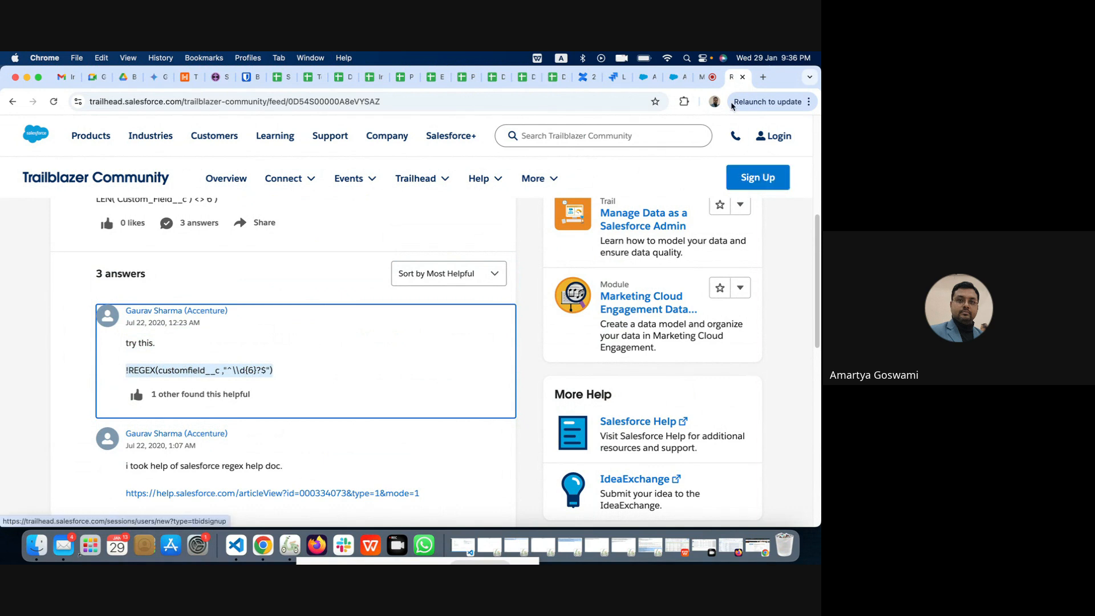
- Skim the remaining answers in the Trailblazer Community thread and close the page
mouse_move(488, 197)
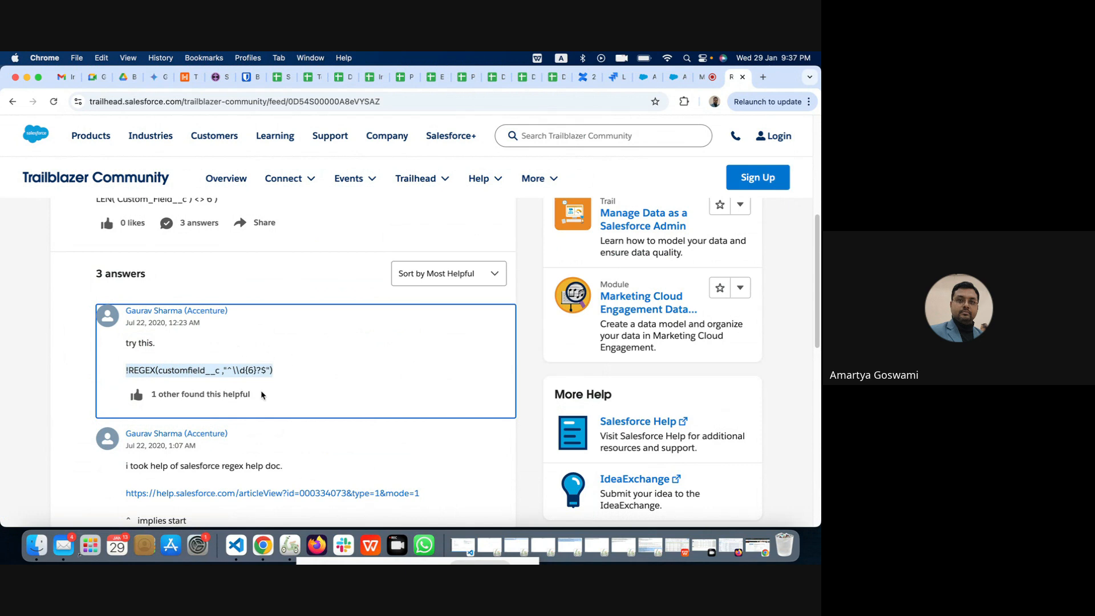
scroll(262, 394, "down", 5)
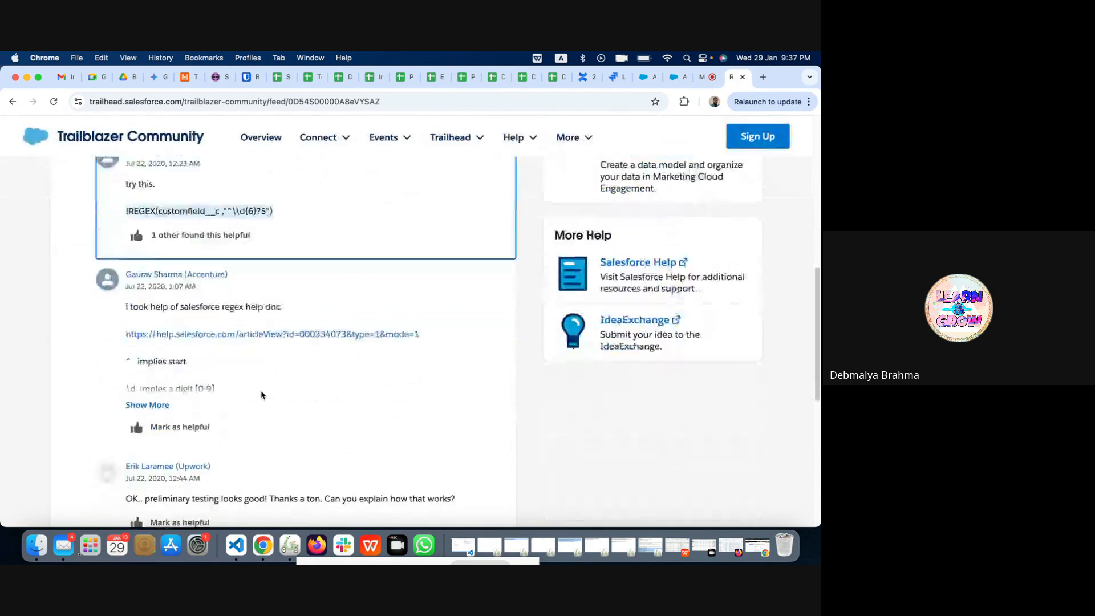
scroll(261, 394, "down", 1)
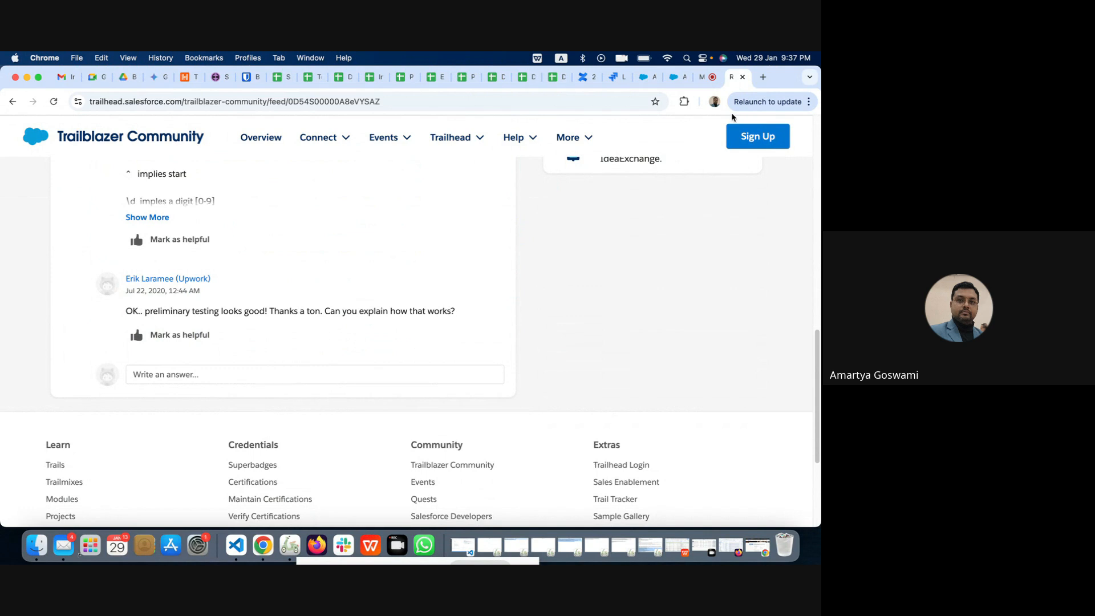
left_click(743, 79)
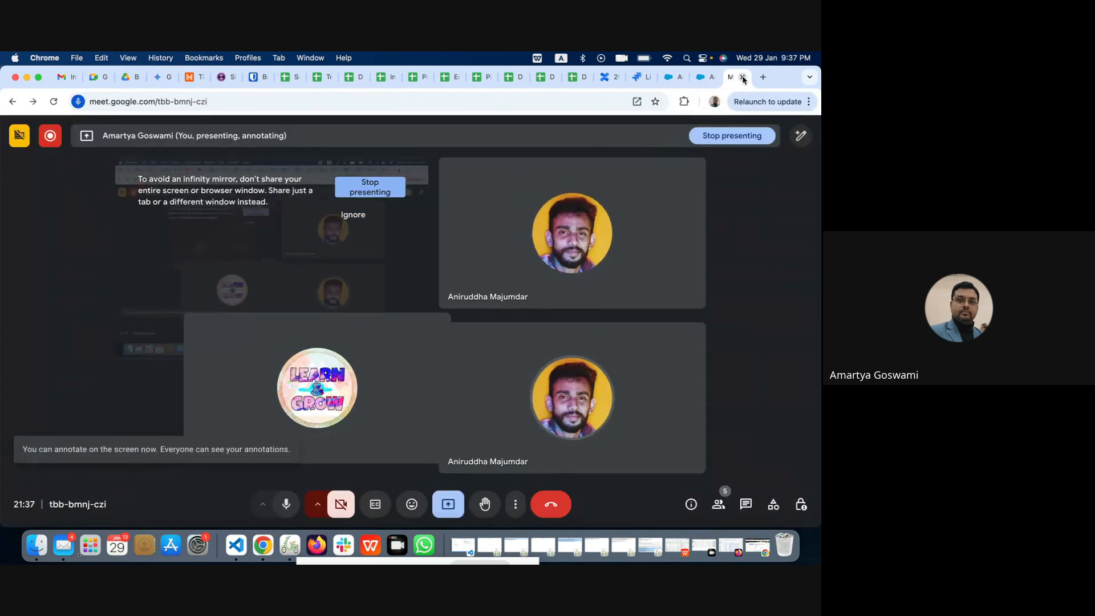
- Return to the Account validation rule in Salesforce Setup and cancel its editing without saving
left_click(703, 82)
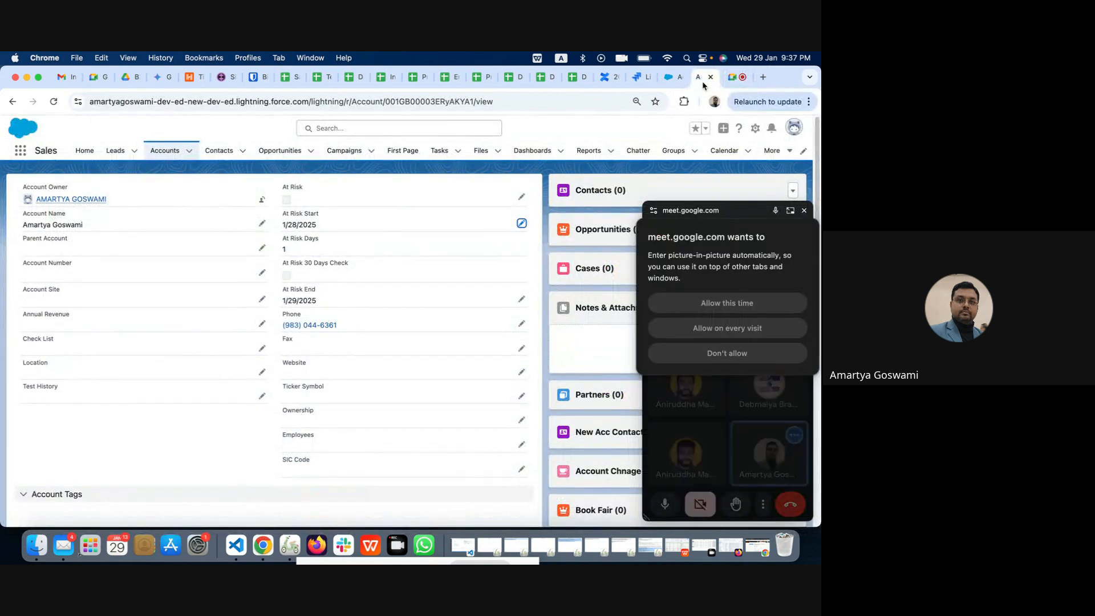
left_click(804, 211)
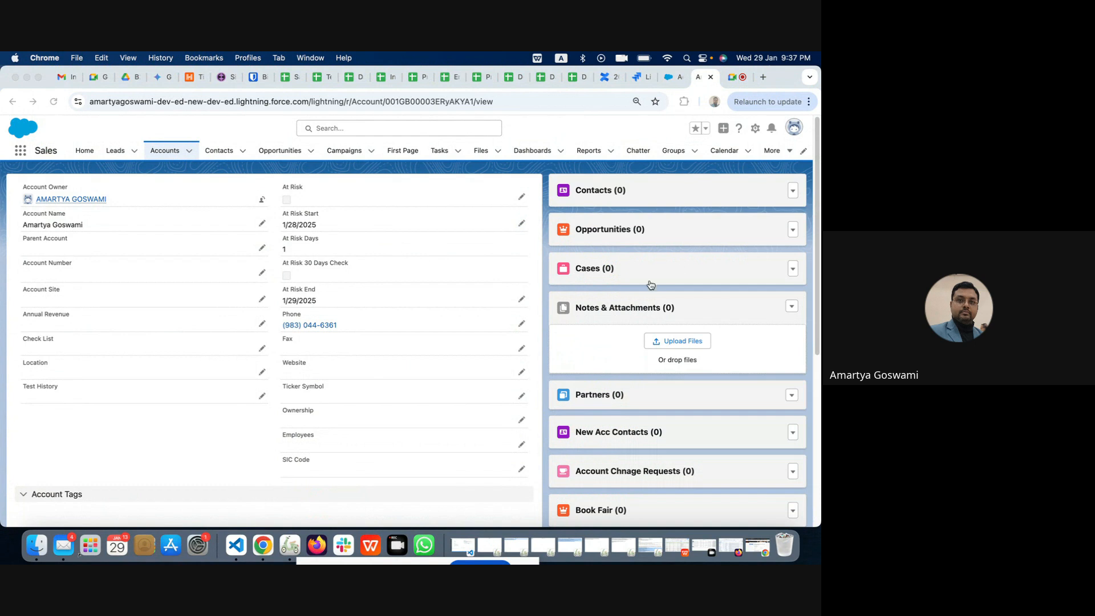
scroll(323, 354, "up", 1)
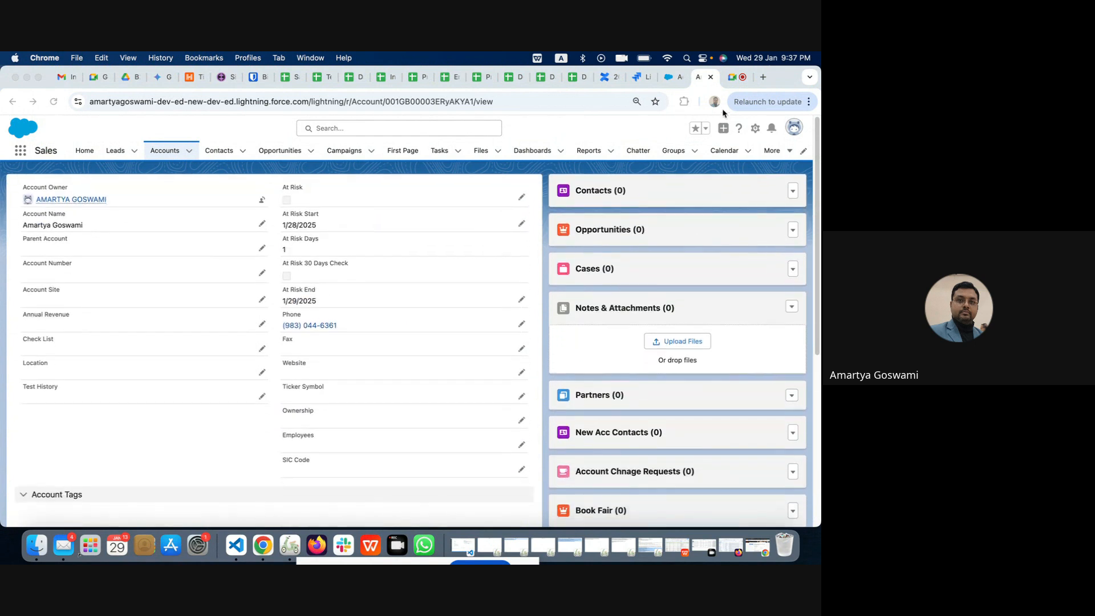
left_click(670, 78)
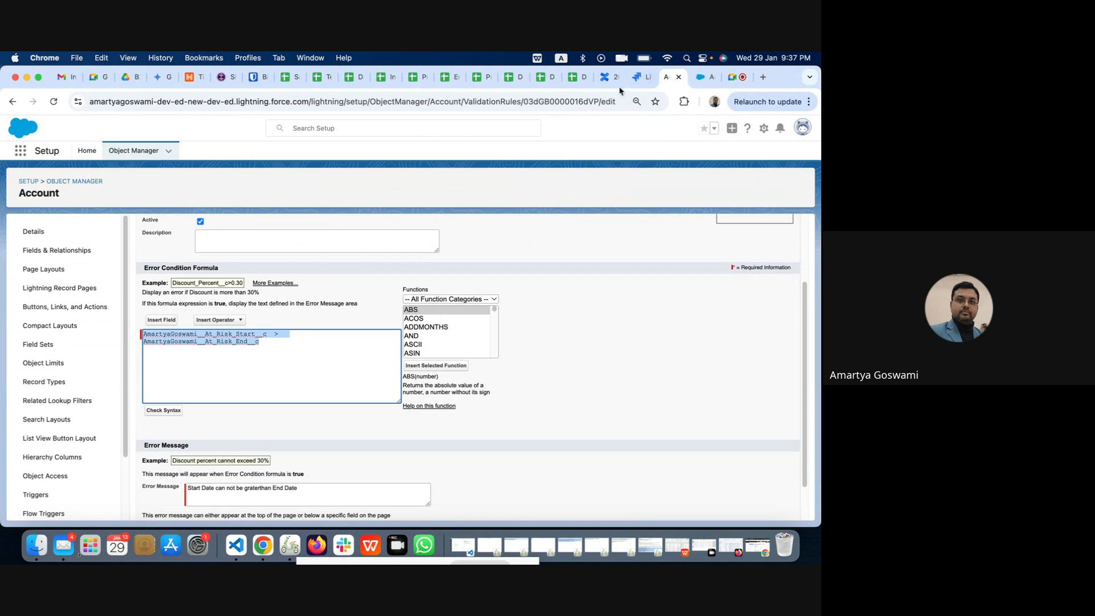
scroll(527, 291, "down", 2)
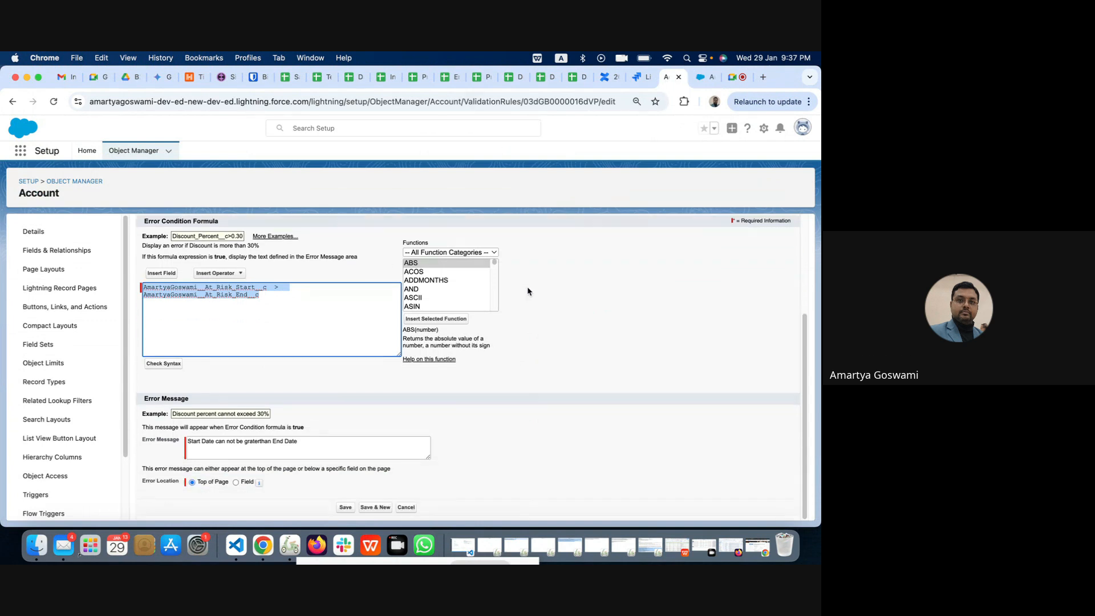
left_click(405, 507)
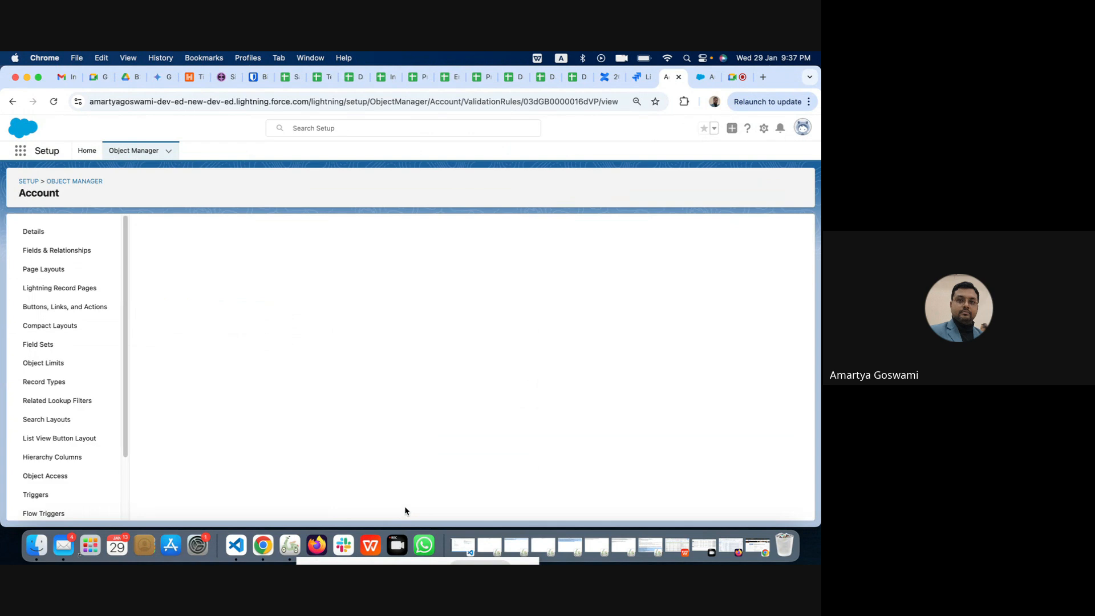
- Start a new Account record type based on Master, with Supplier as its label and name
left_click(47, 387)
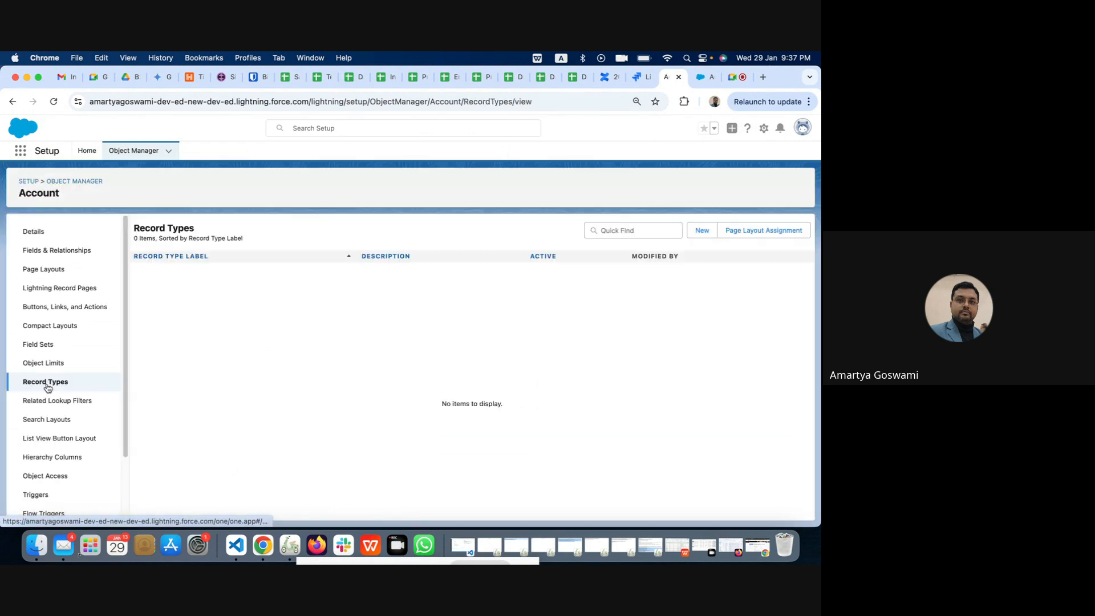
left_click(702, 232)
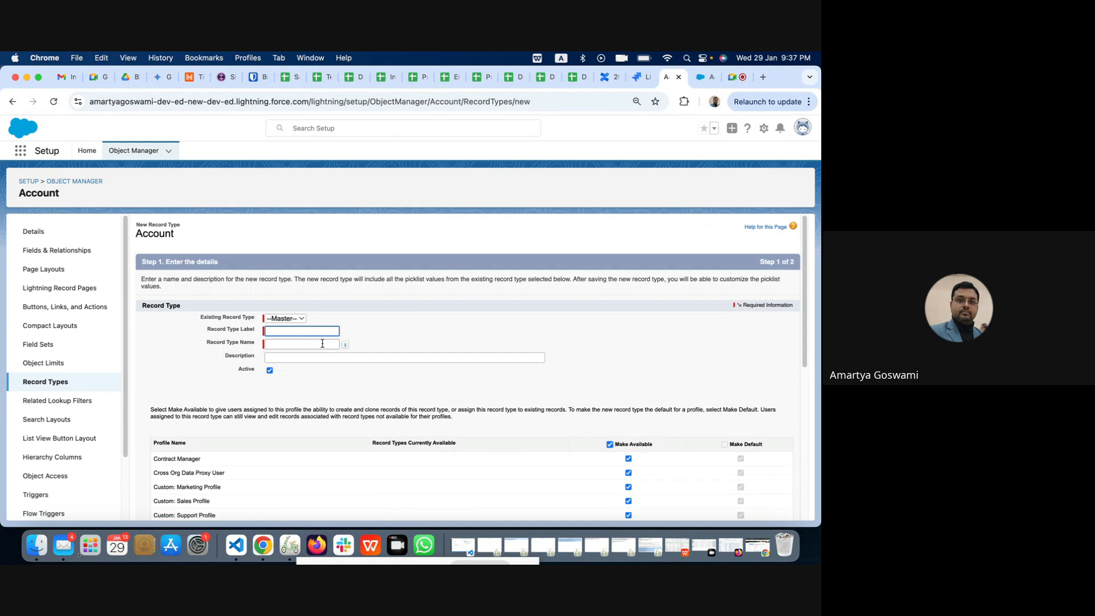
left_click(276, 329)
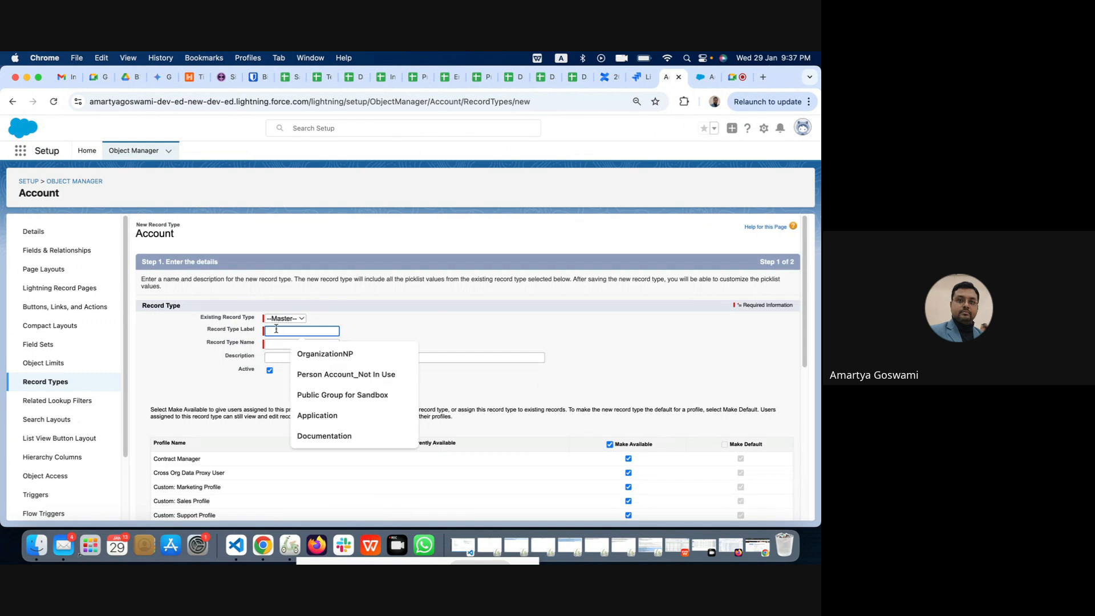
type("Supplier")
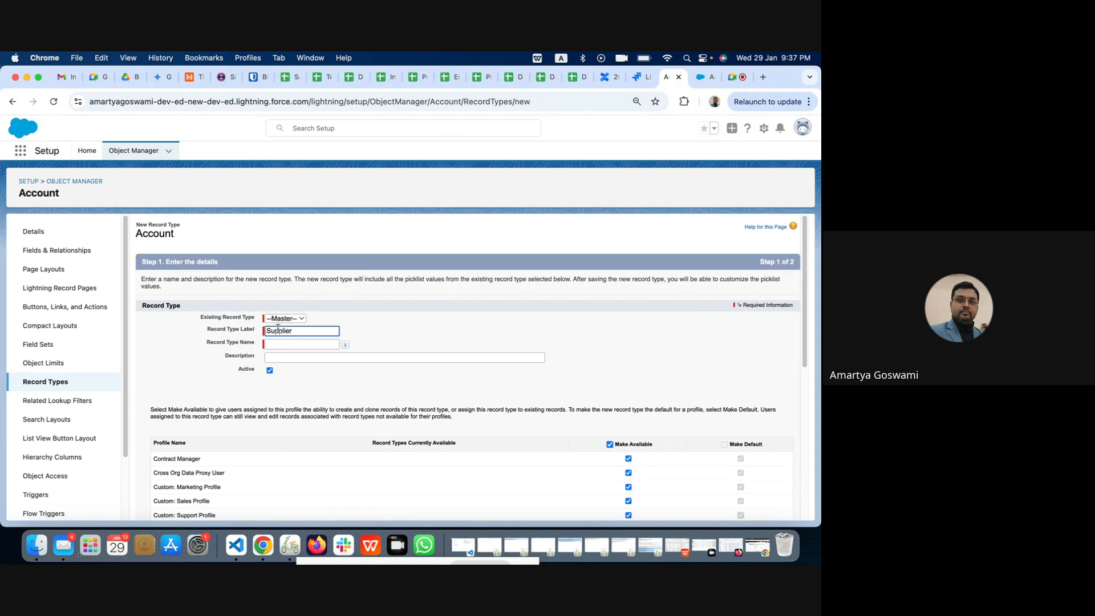
key("Tab")
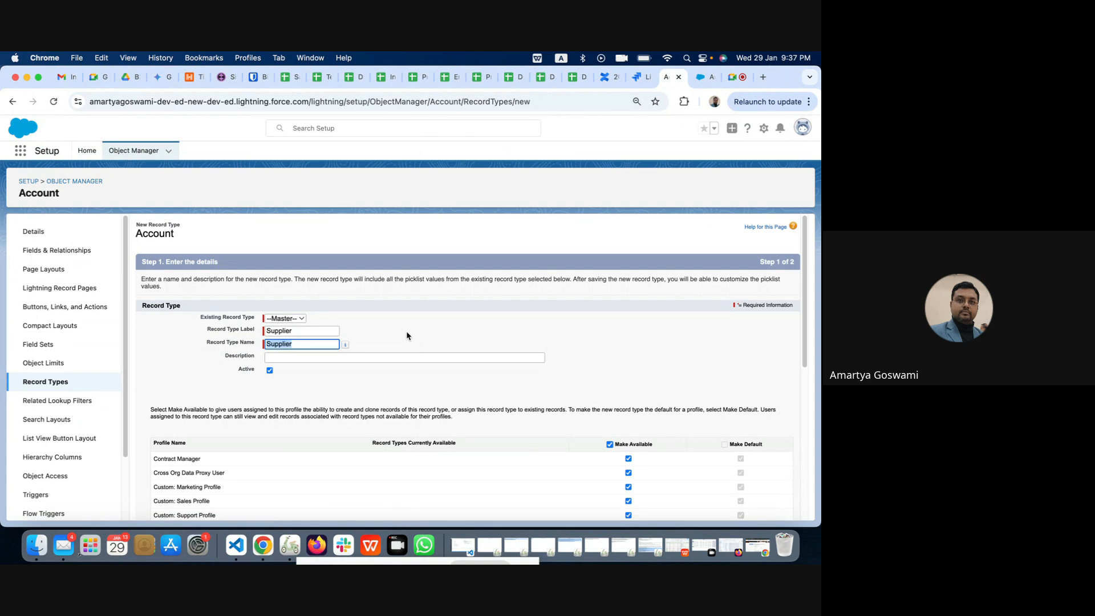
- Review the profiles the Supplier record type is available to, keep them all enabled, and continue to page layout assignment
scroll(421, 390, "down", 10)
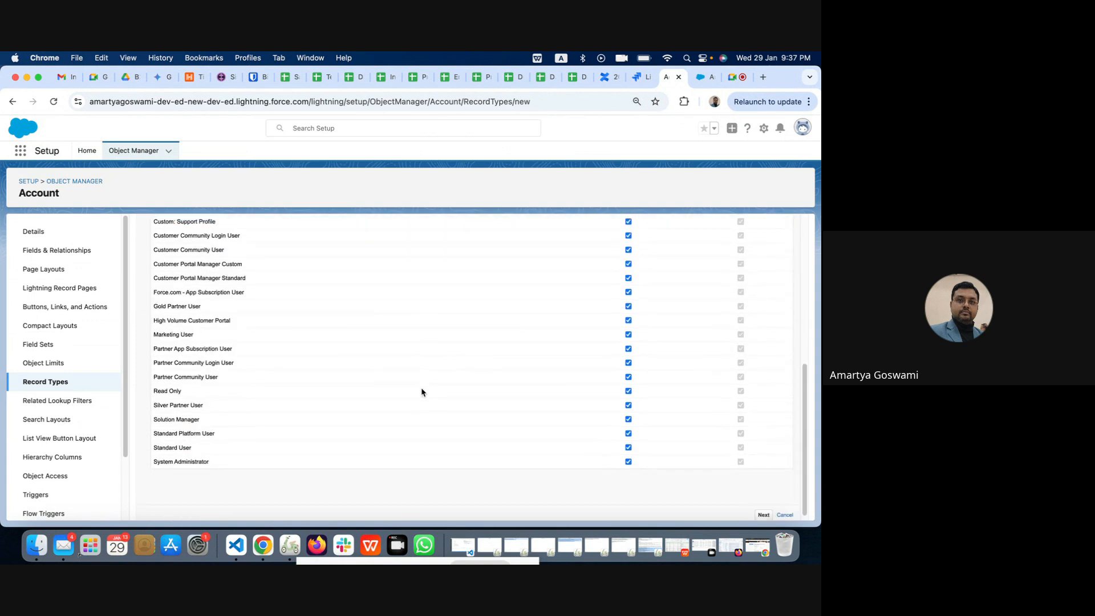
scroll(421, 390, "up", 5)
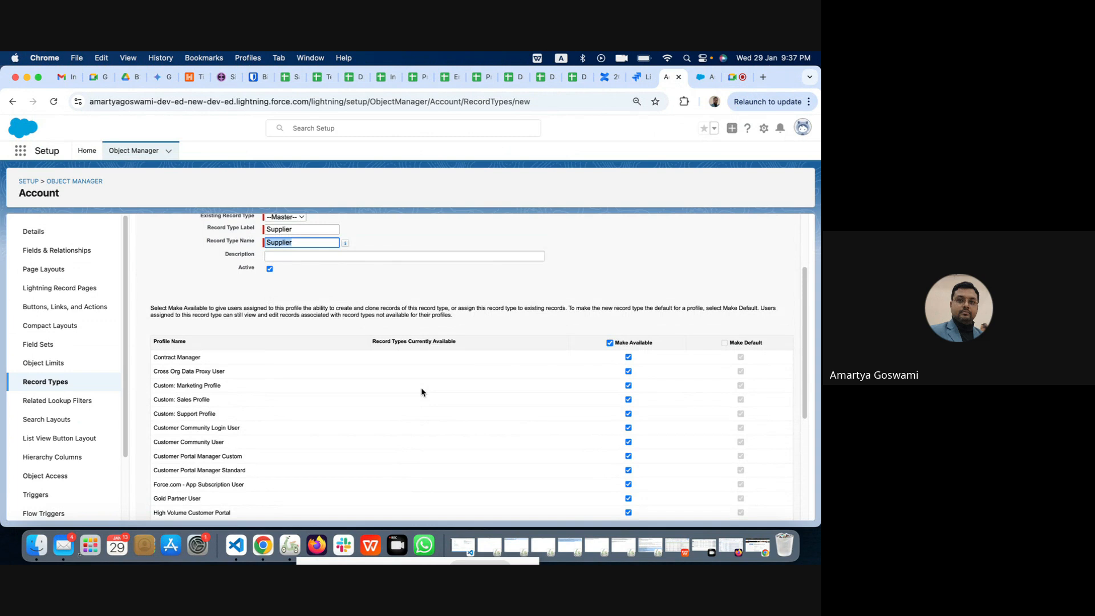
scroll(421, 388, "up", 3)
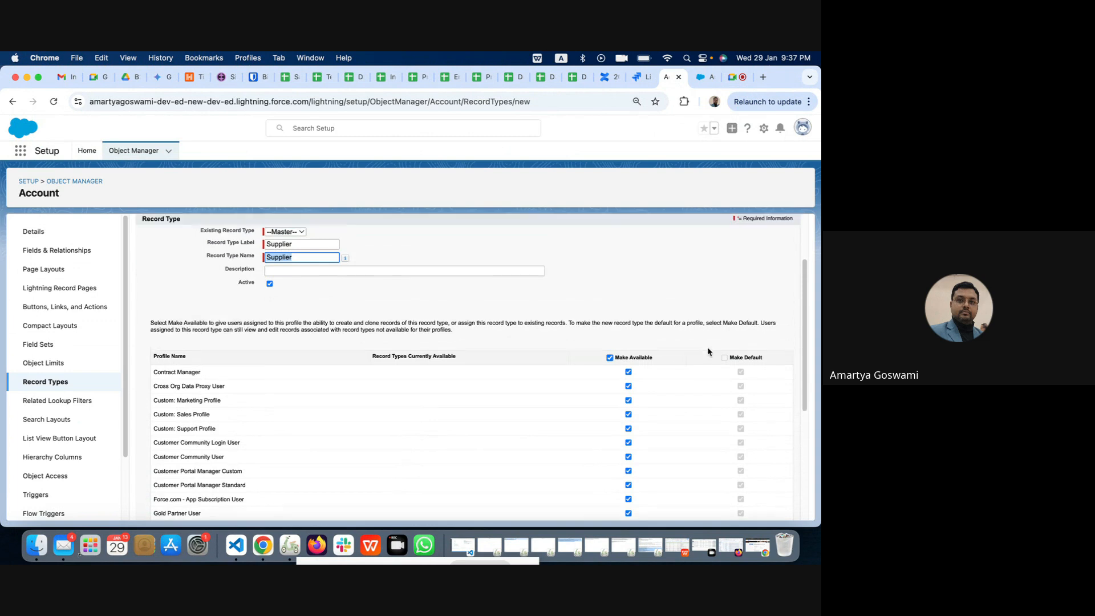
scroll(693, 369, "down", 10)
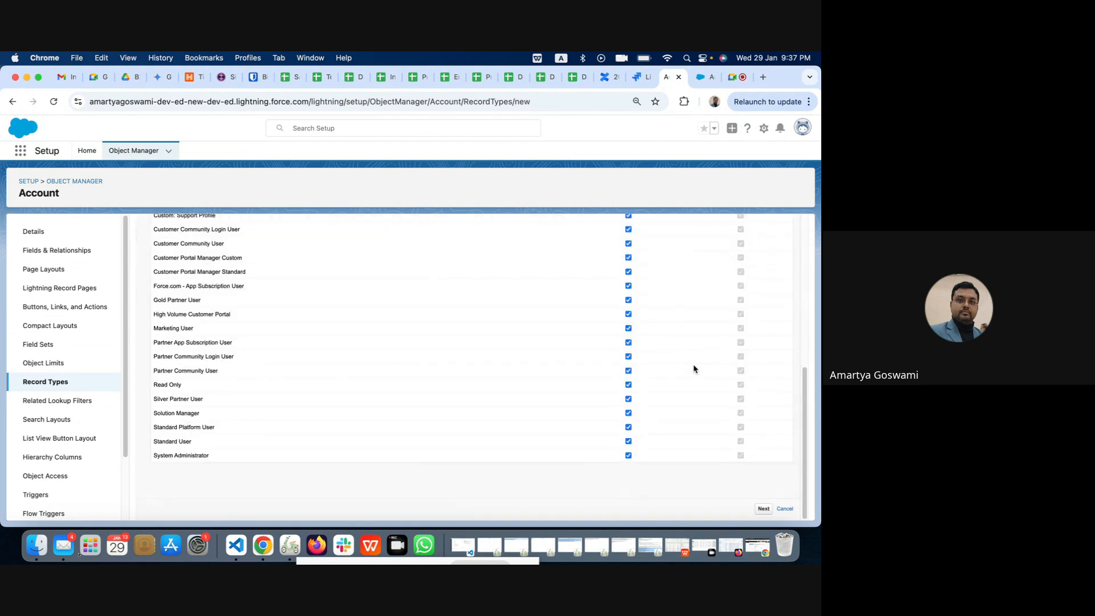
left_click(762, 507)
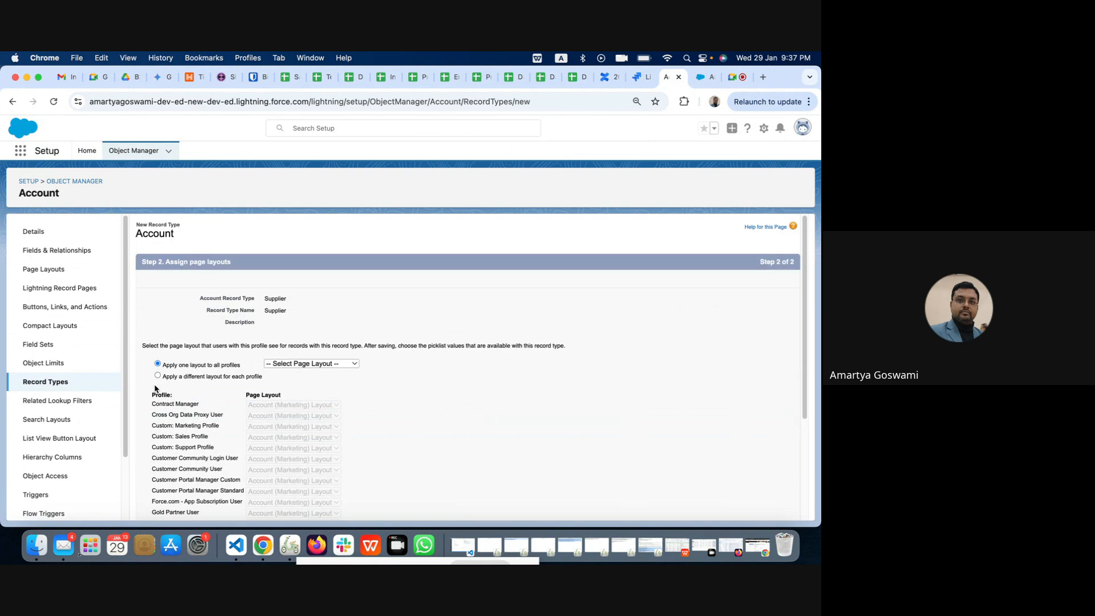
- Apply Account Layout to all profiles for the Supplier record type and save it
left_click(333, 364)
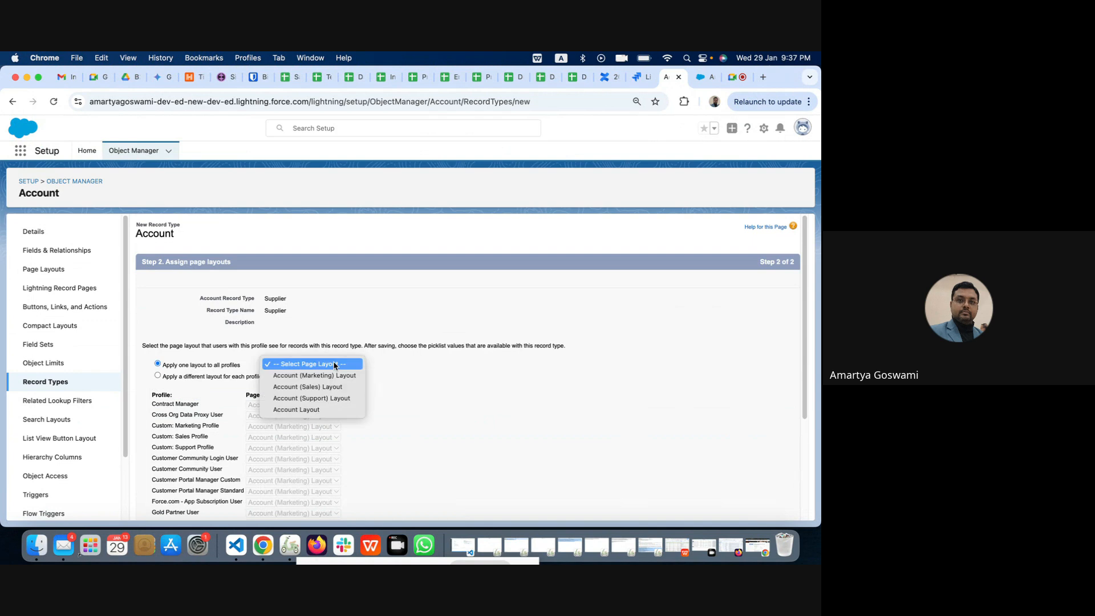
left_click(334, 409)
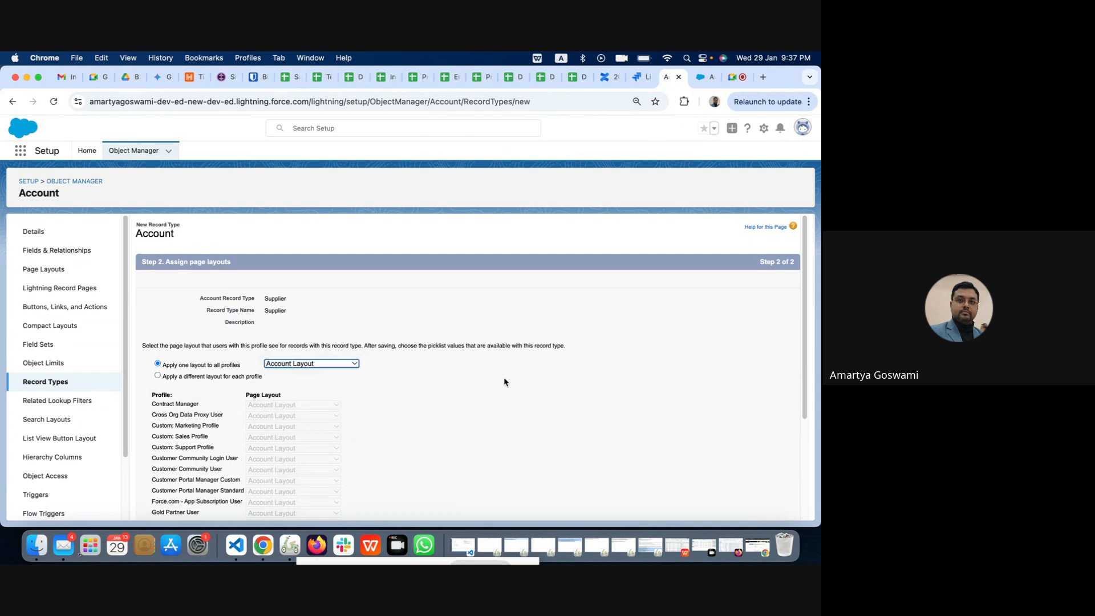
scroll(579, 379, "down", 5)
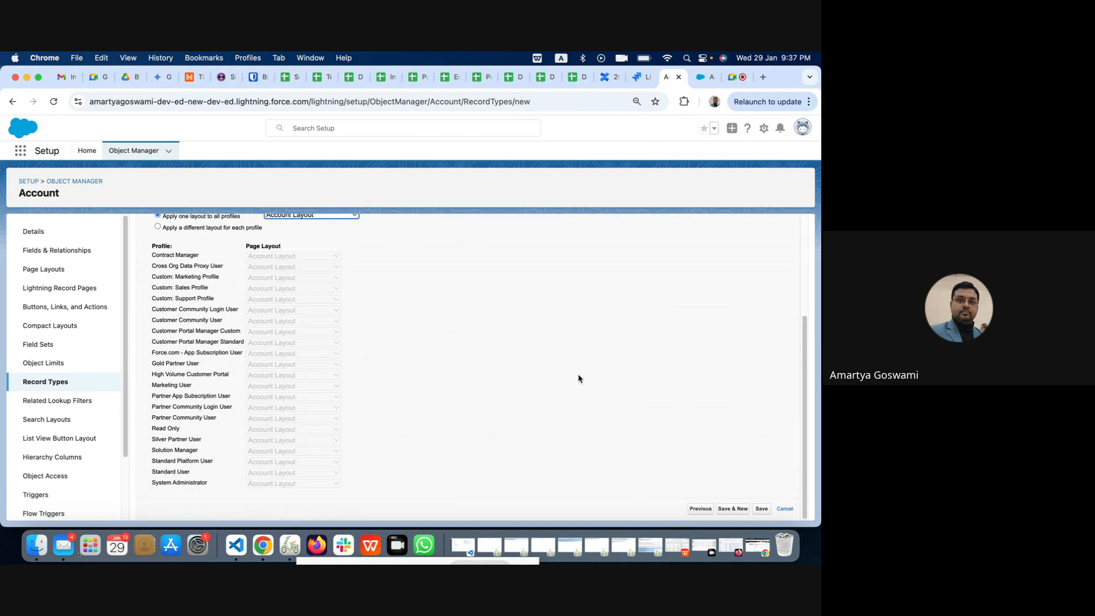
left_click(157, 227)
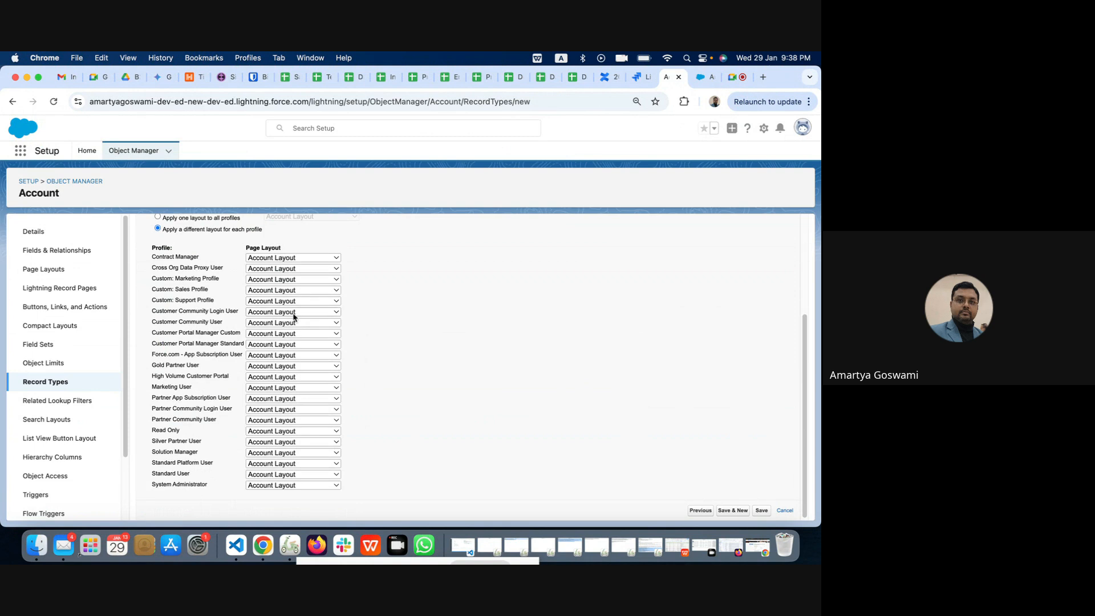
scroll(299, 314, "up", 5)
left_click(158, 349)
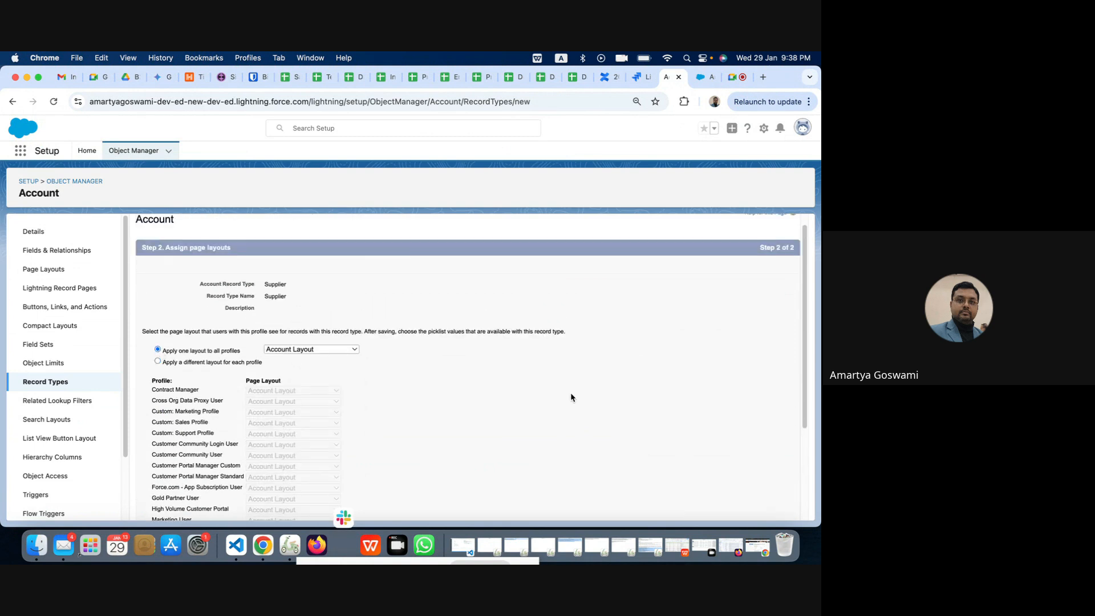
scroll(571, 393, "down", 5)
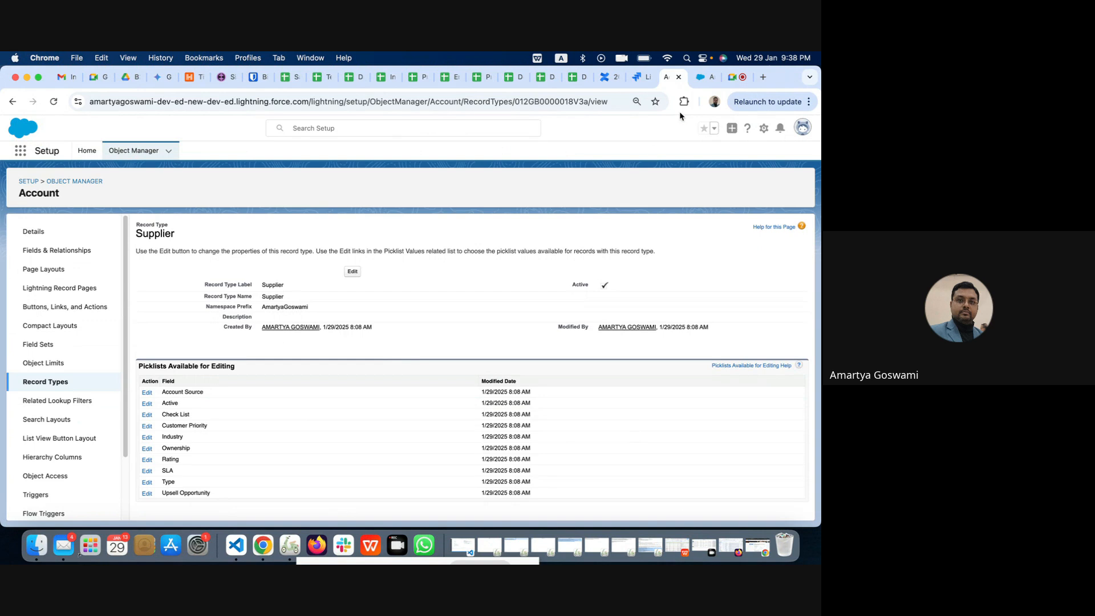
- View the first record in the All Open Leads list, and open the DataColada-Oppty1 opportunity to examine its stage path
left_click(700, 80)
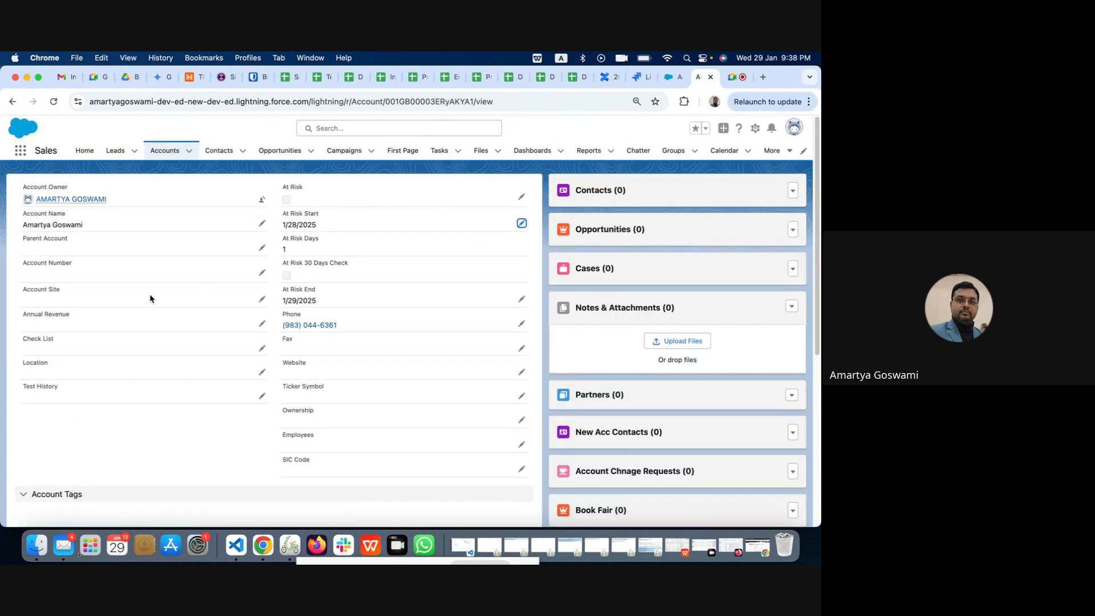
left_click(117, 152)
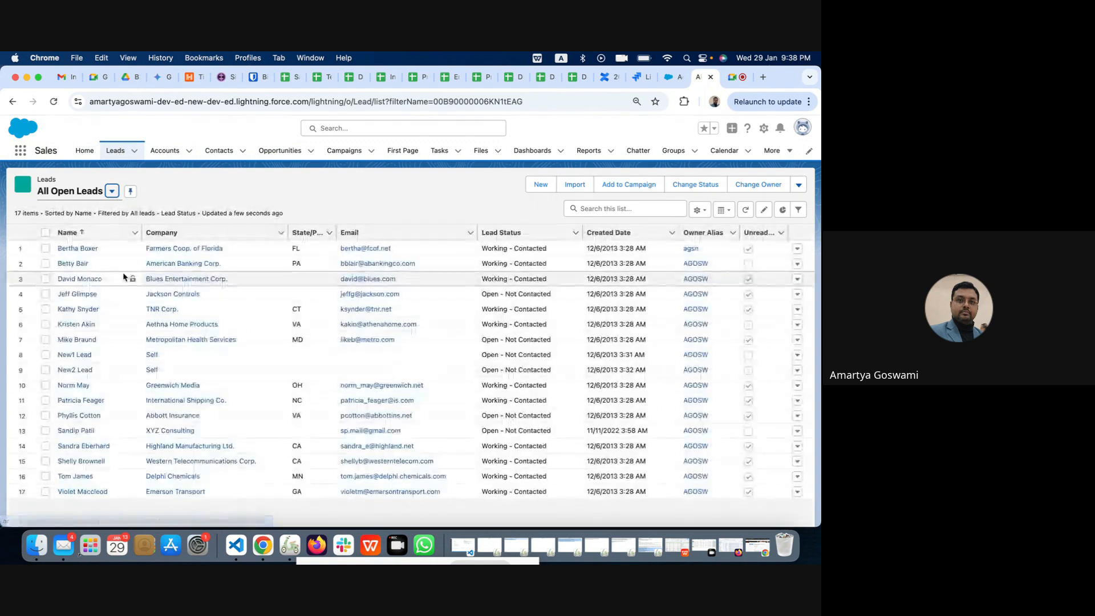
left_click(68, 250)
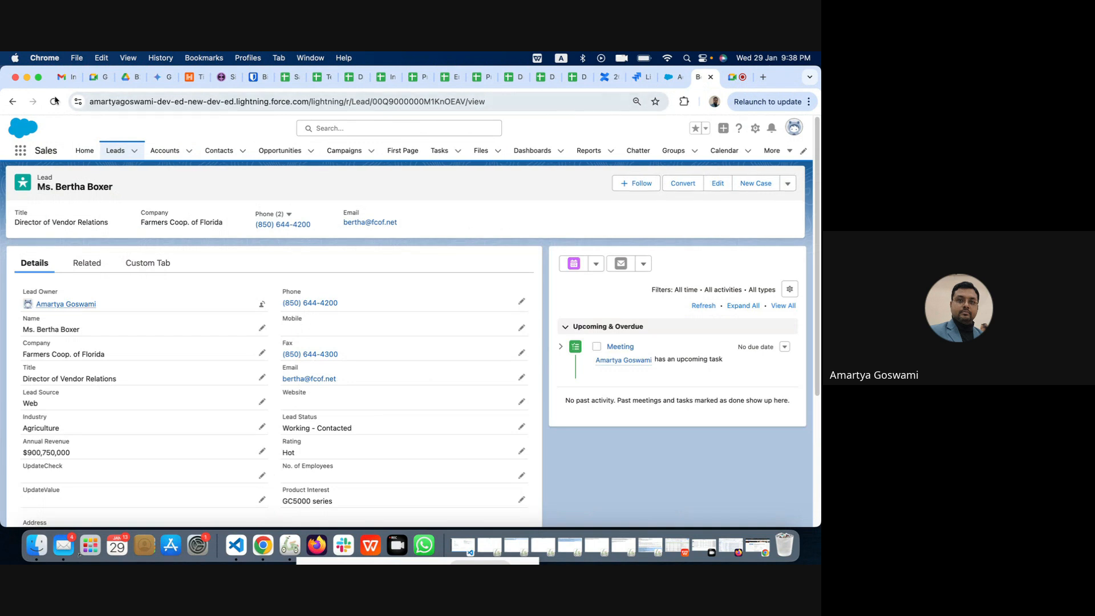
left_click(12, 102)
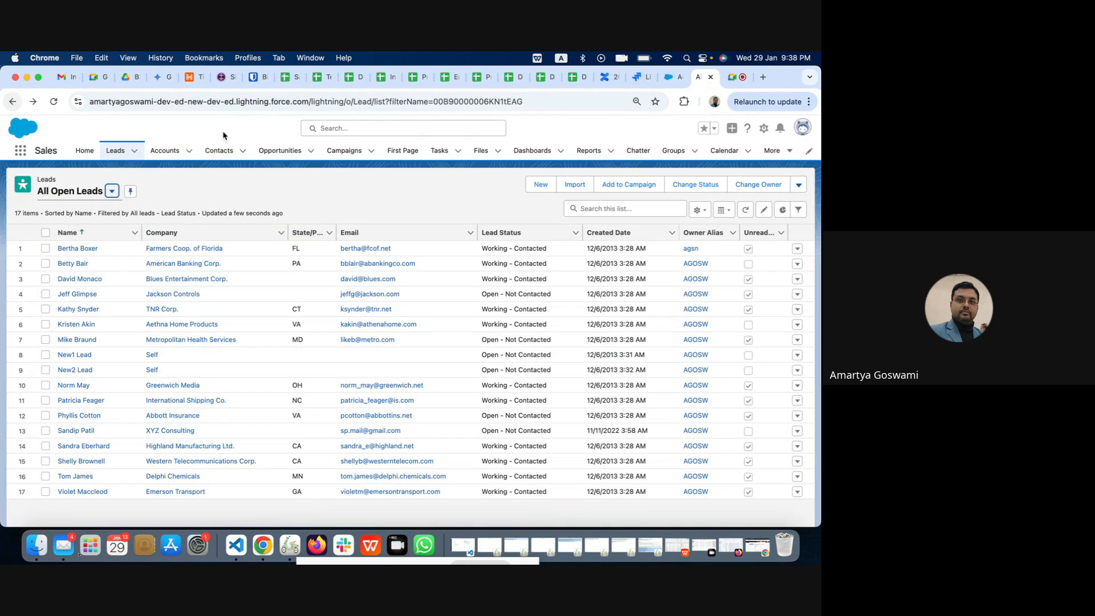
left_click(285, 151)
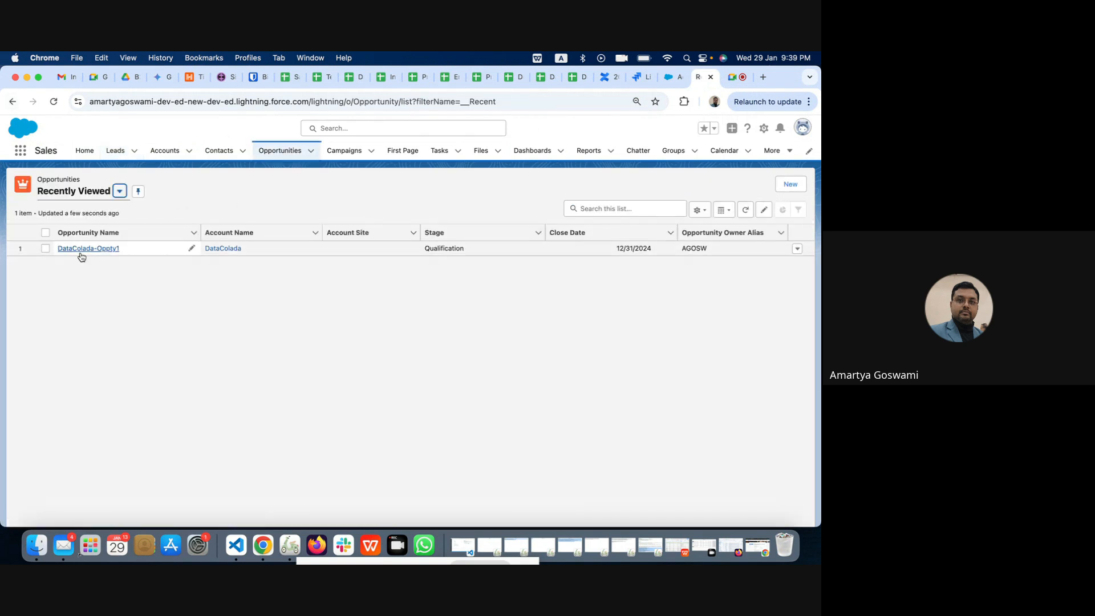
left_click(80, 250)
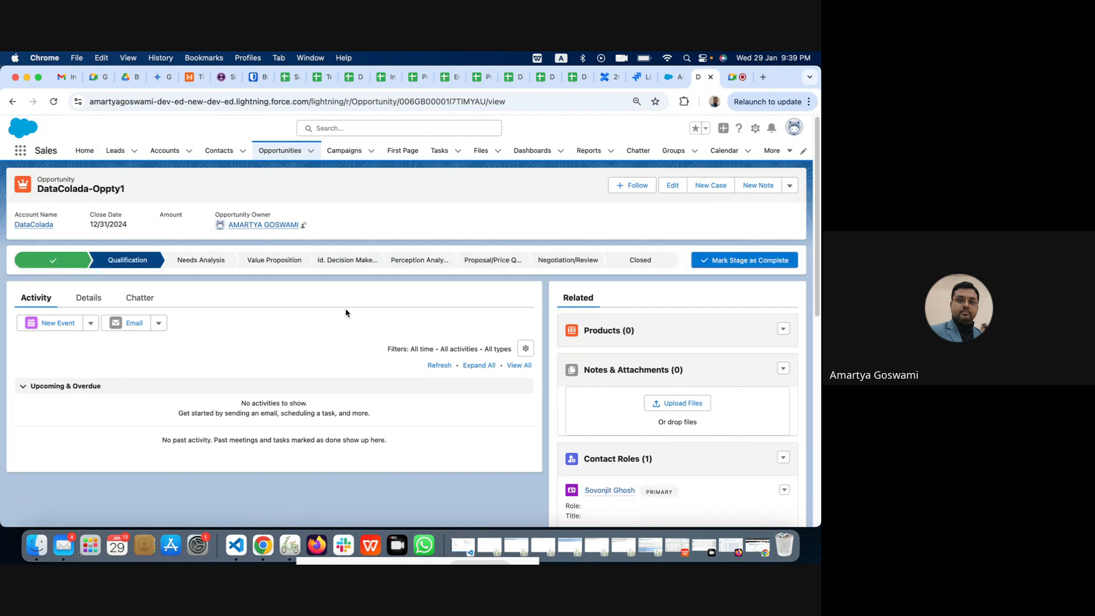
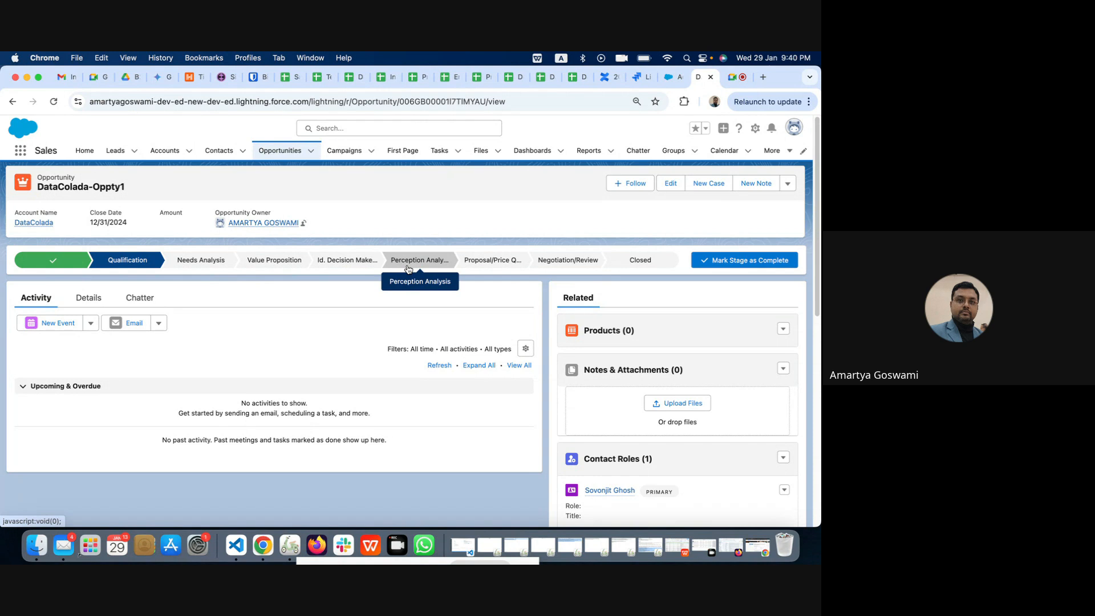
- Start another new Account record type based on Master and label it Distributor
left_click(670, 77)
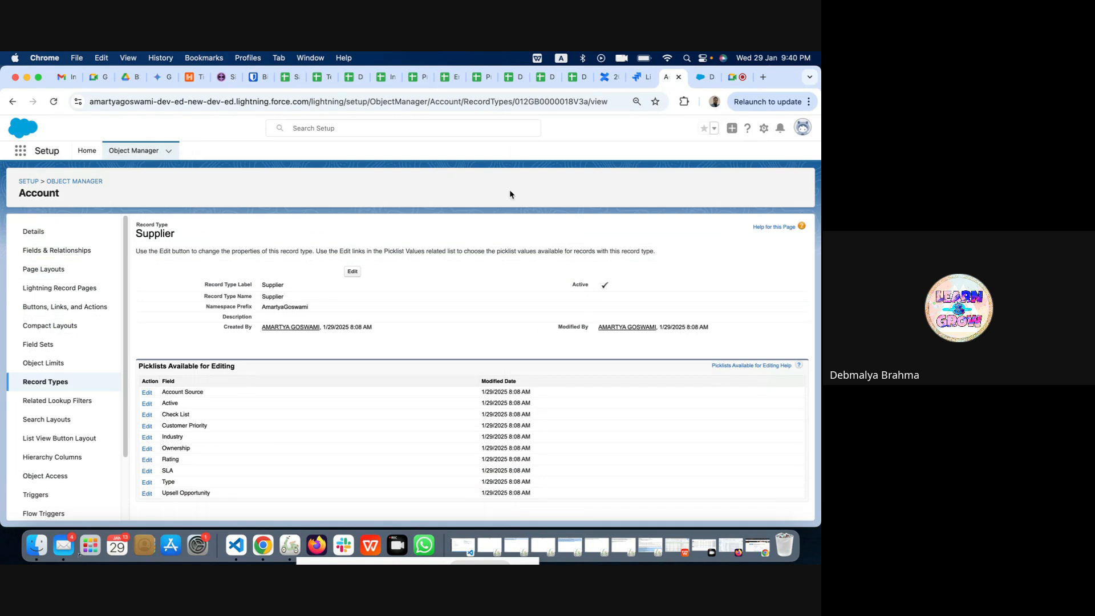
left_click(47, 383)
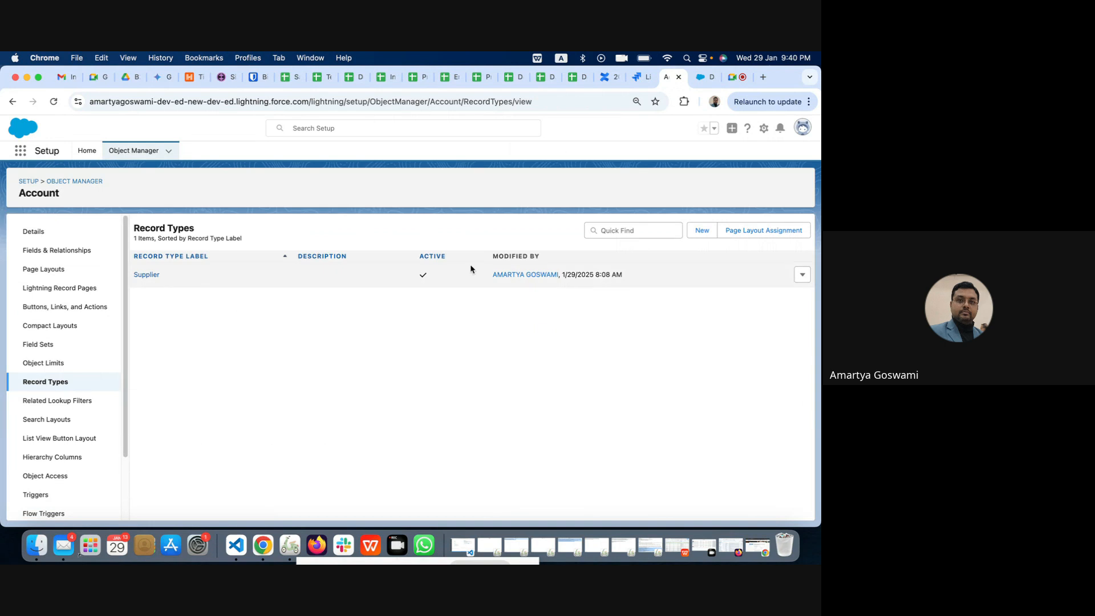
left_click(699, 231)
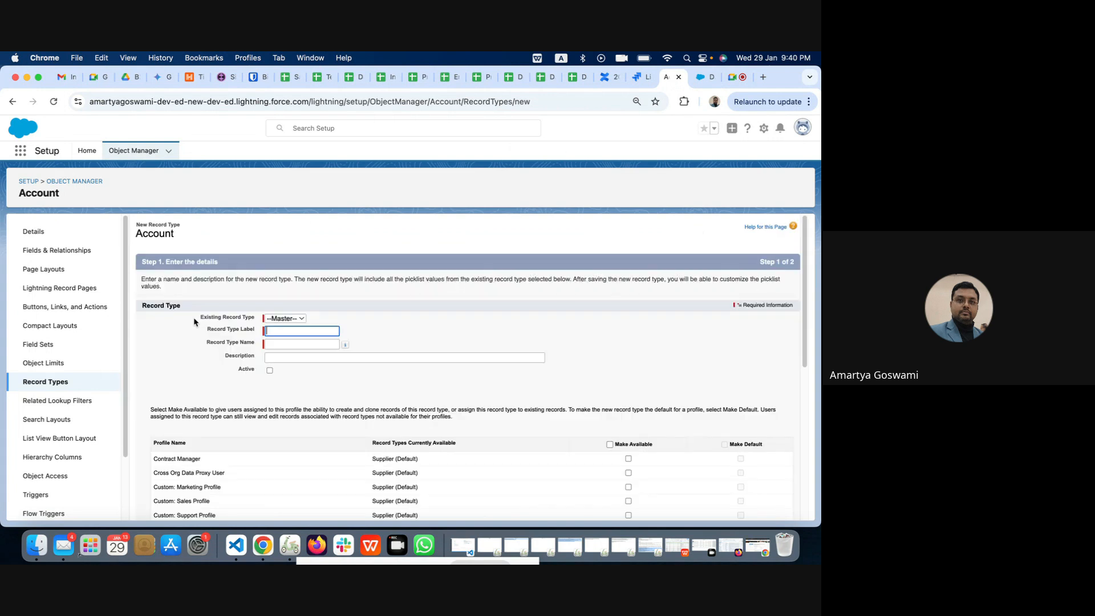
left_click(284, 319)
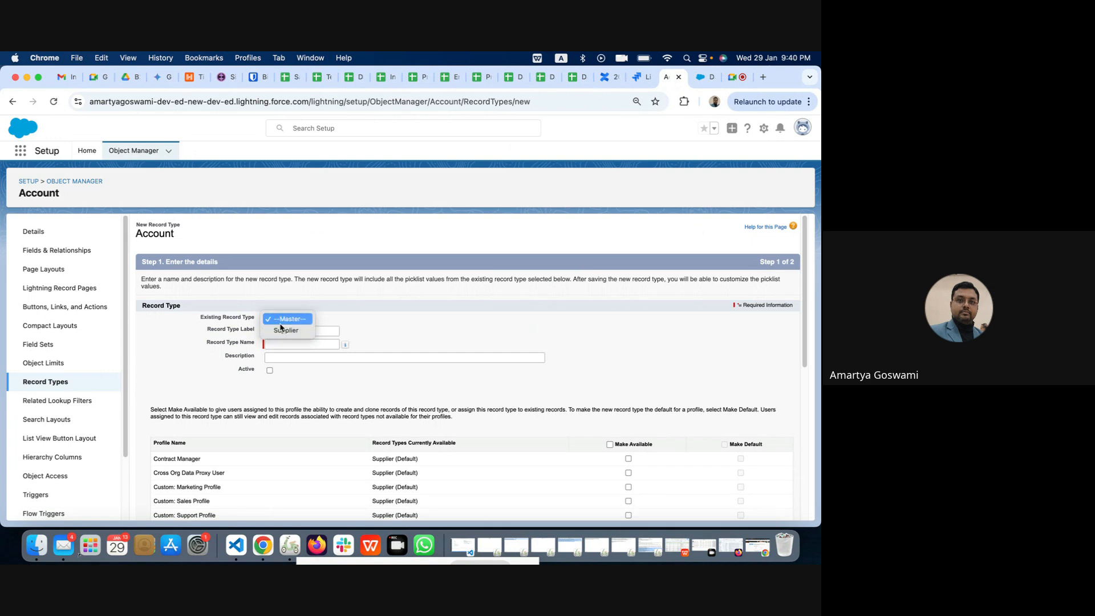
left_click(321, 320)
left_click(283, 331)
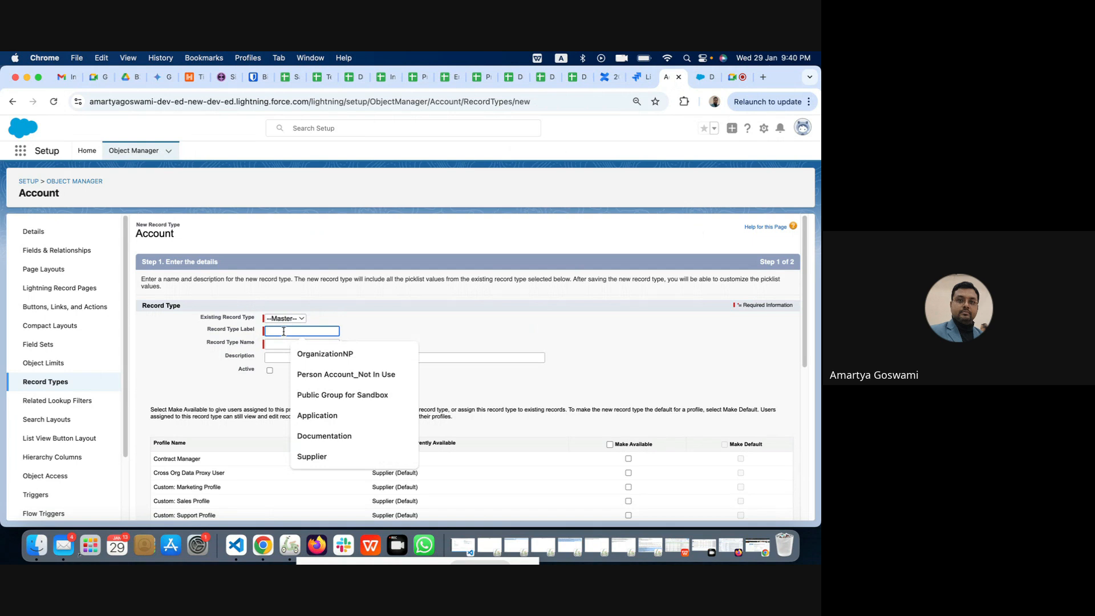
type("D")
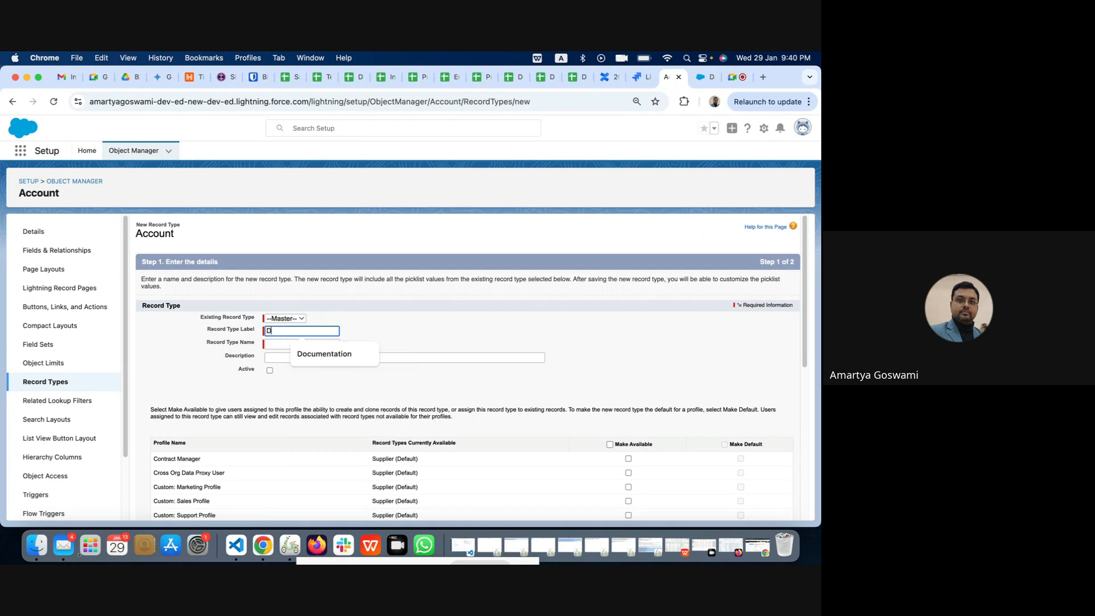
type("istributor")
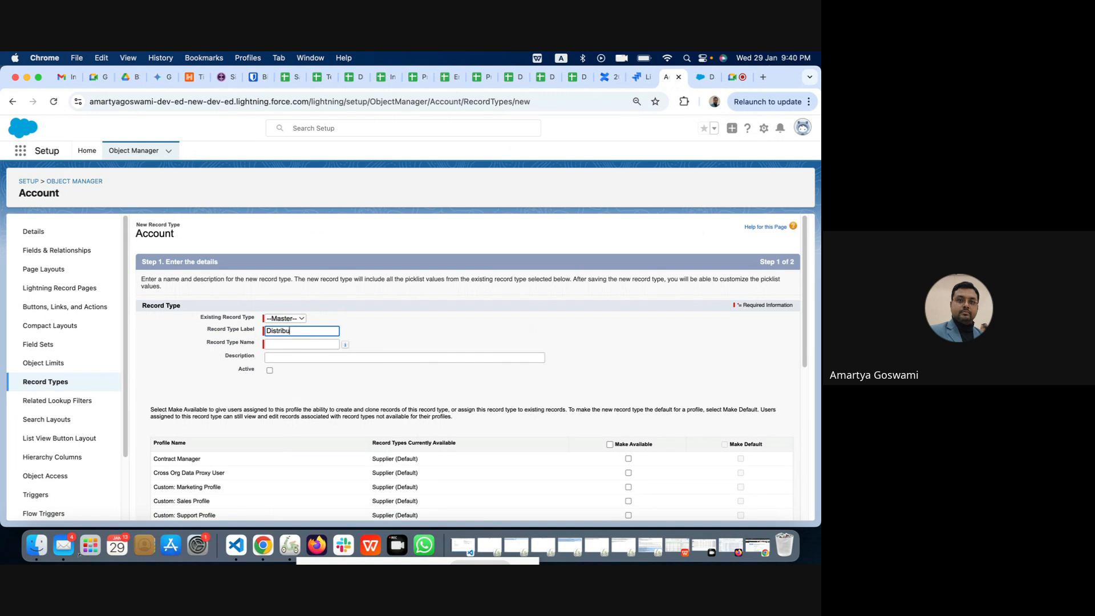
- Label and name the new Account record type Distributor, activate it, and make it available to all profiles
key("Tab")
key("Tab")
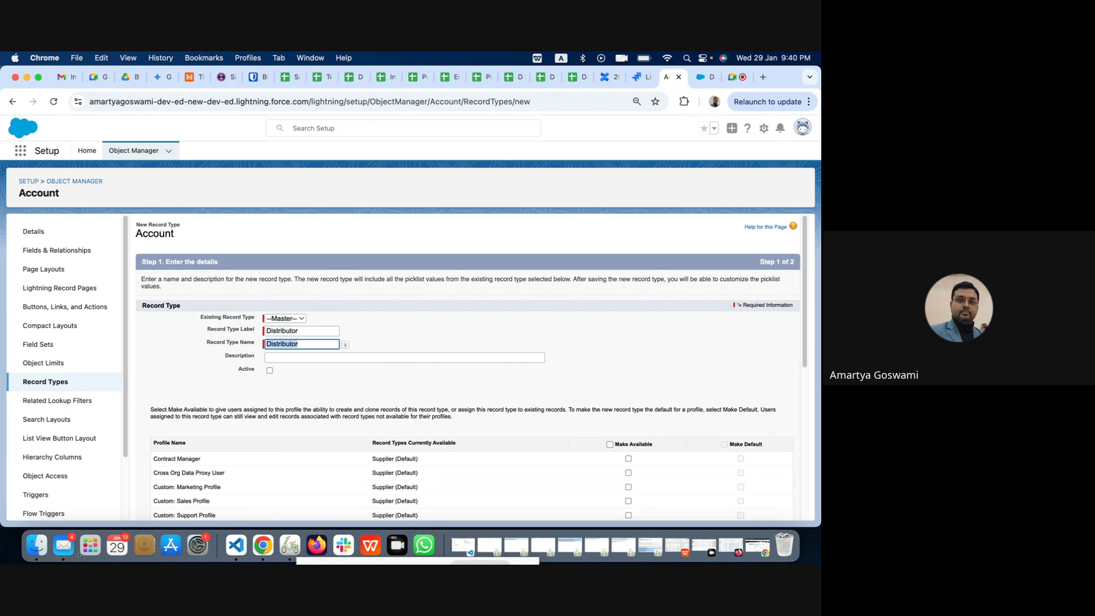
left_click(610, 444)
scroll(610, 445, "down", 5)
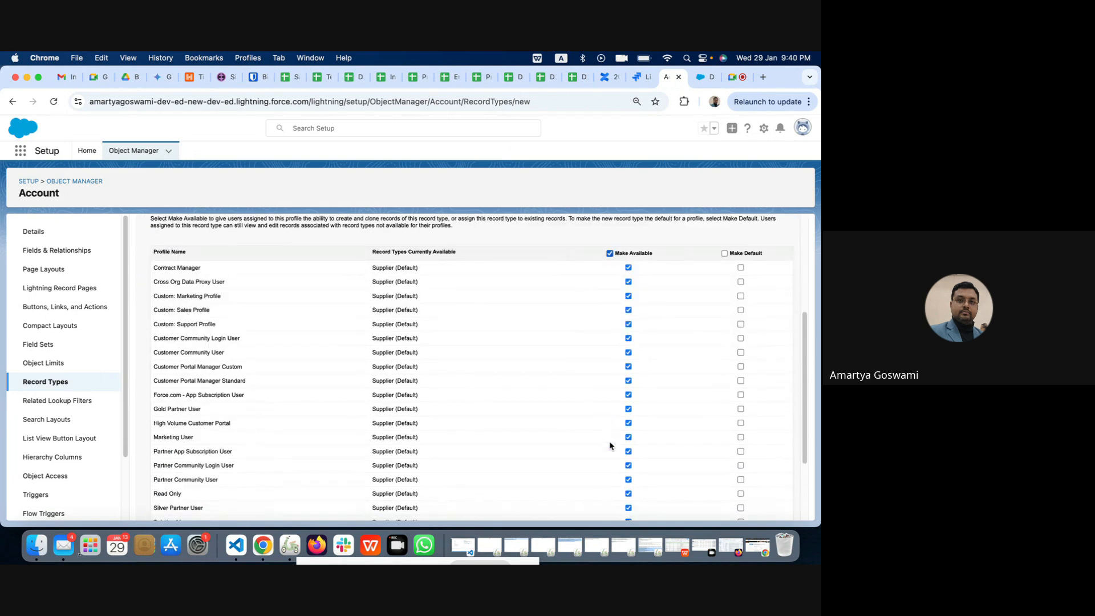
scroll(609, 446, "up", 5)
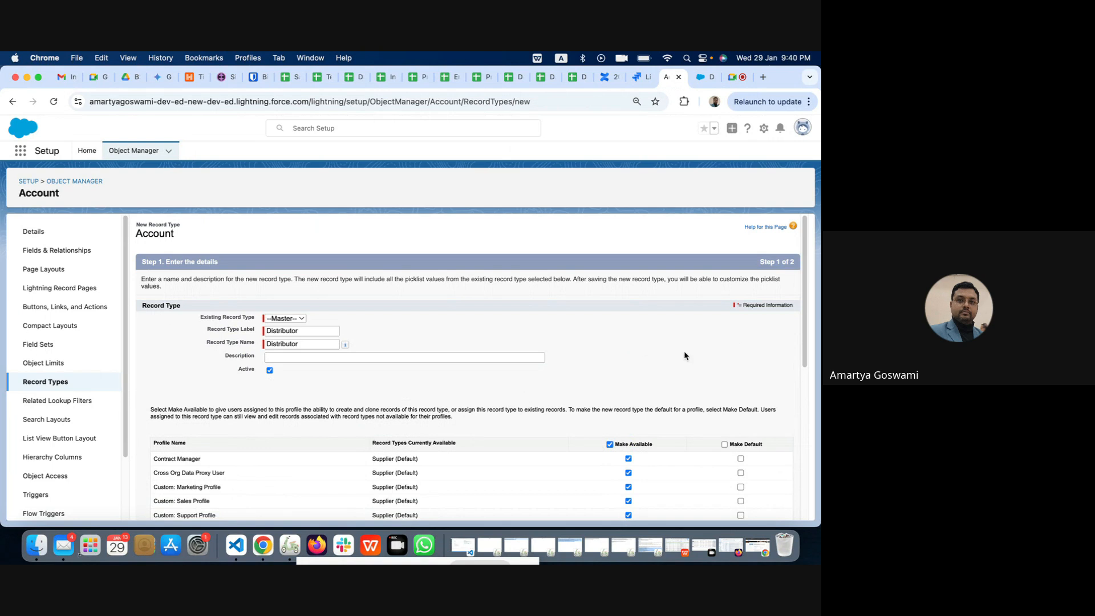
scroll(685, 353, "down", 8)
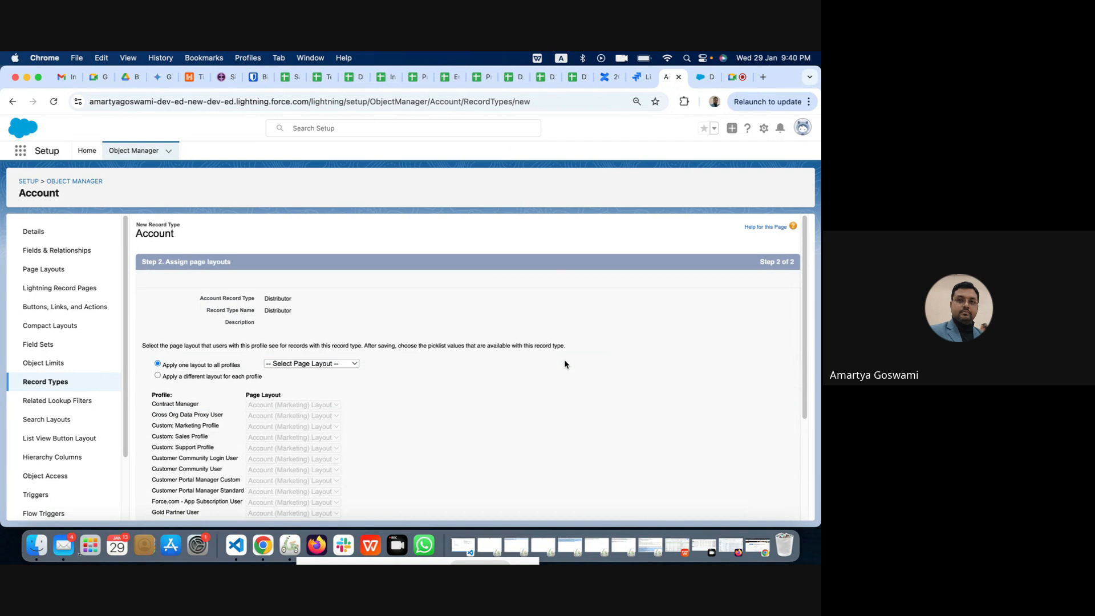
- Apply the Account Layout page layout to all profiles for the Distributor record type and save it
left_click(288, 365)
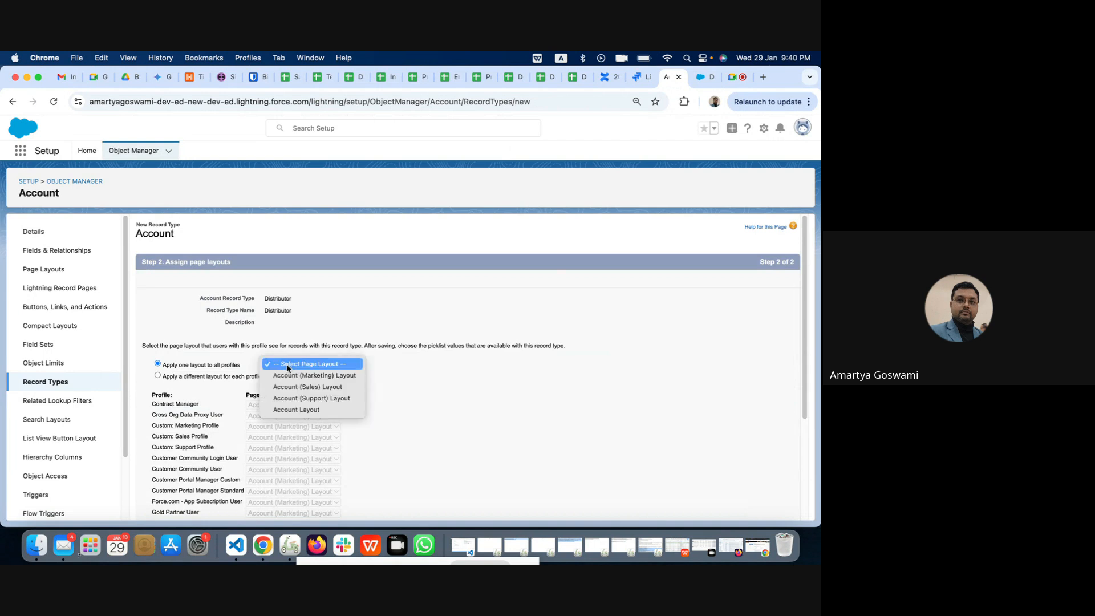
left_click(301, 409)
scroll(559, 386, "down", 5)
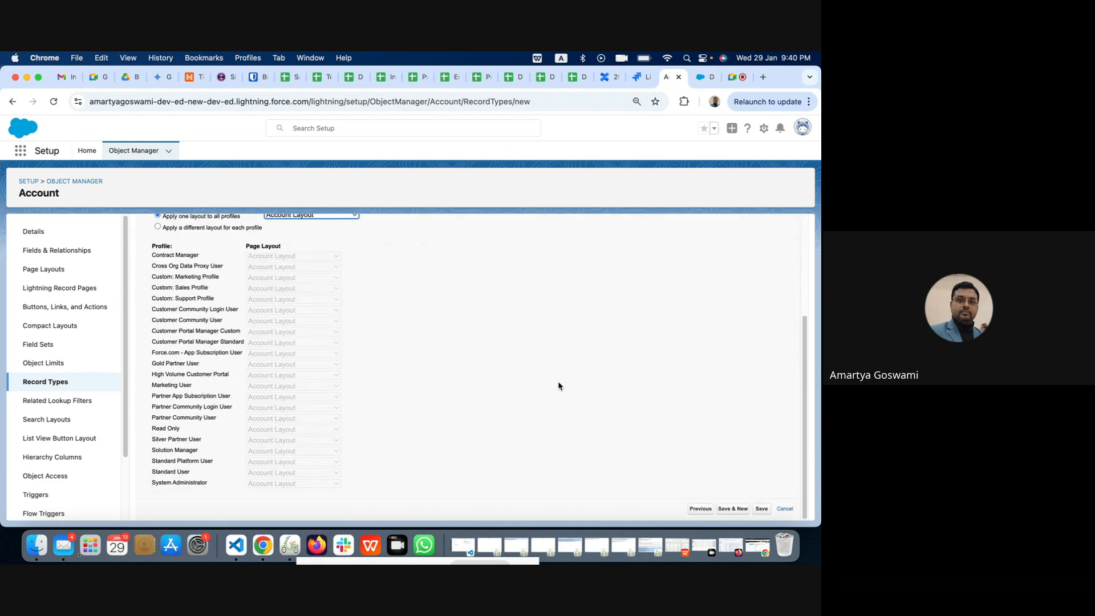
left_click(762, 508)
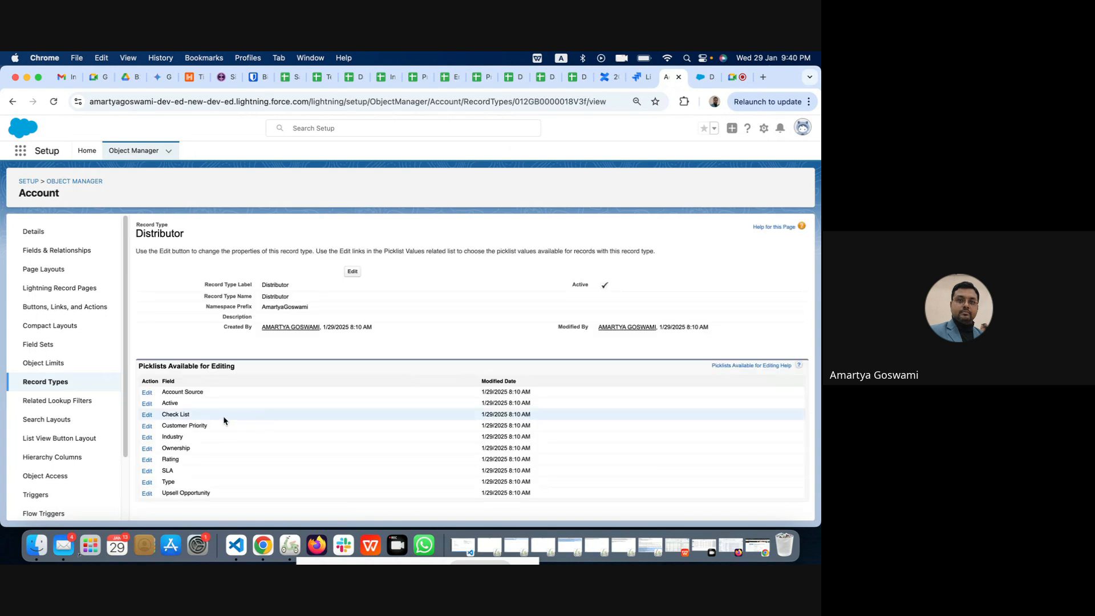
- Examine the Account Source picklist values and default options for the Distributor record type without saving changes
left_click(147, 393)
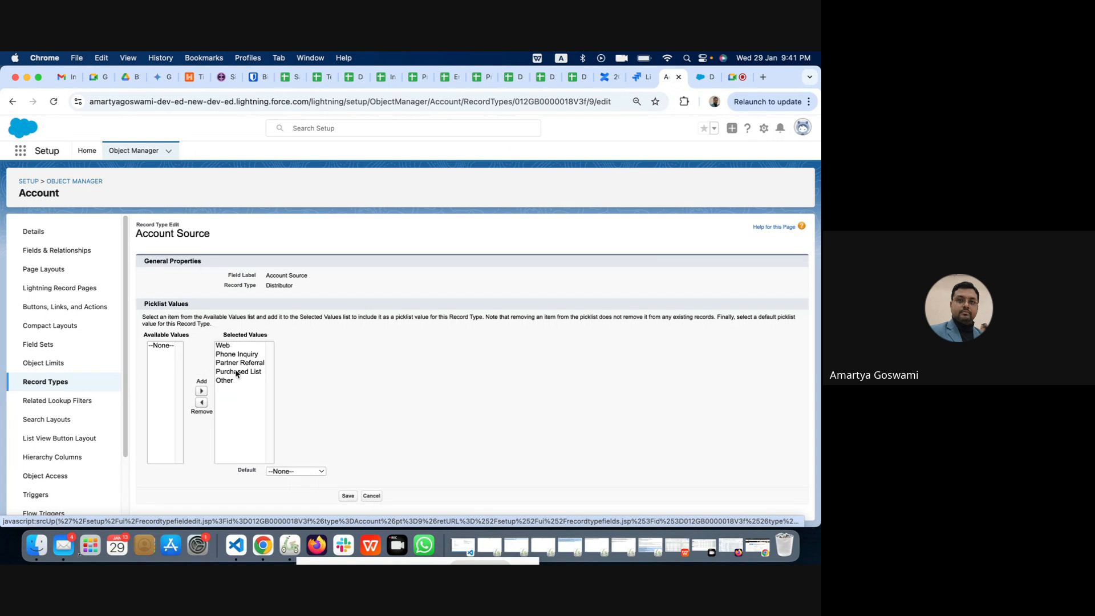
left_click(309, 472)
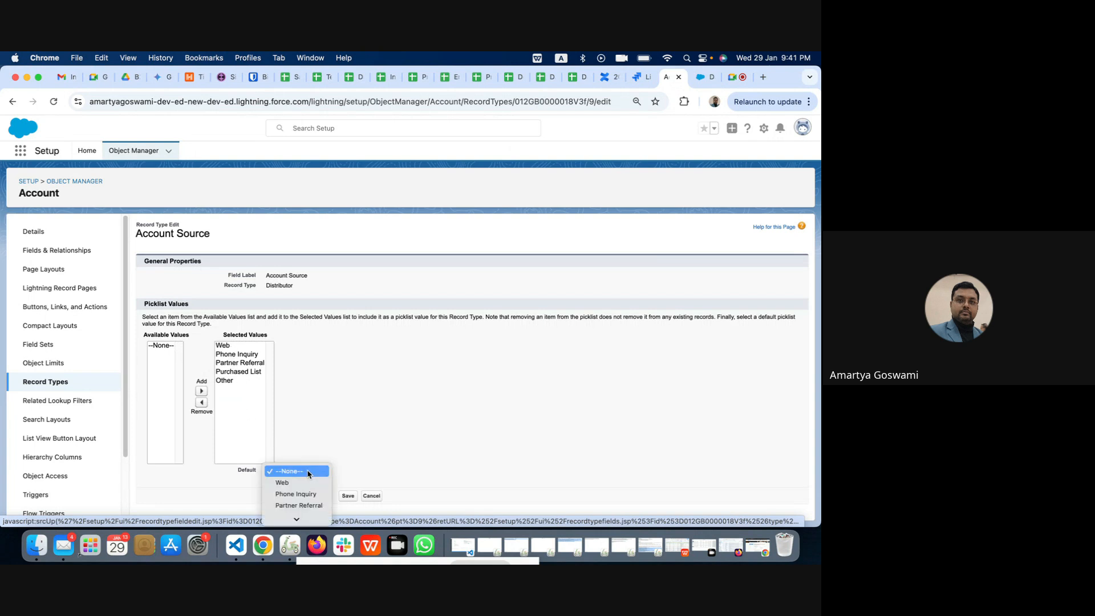
left_click(391, 413)
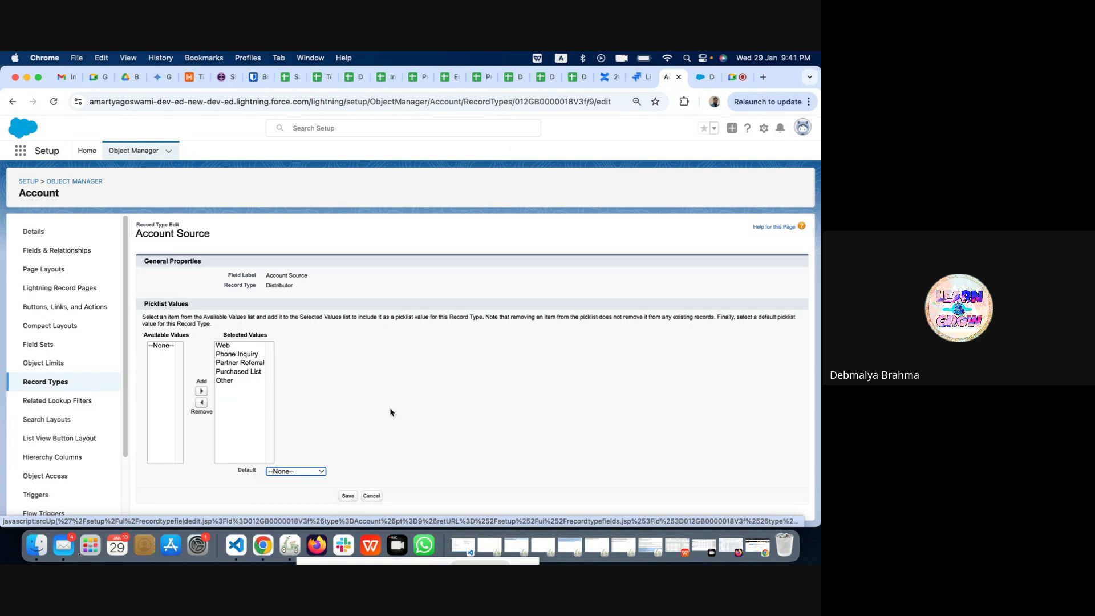
left_click(374, 497)
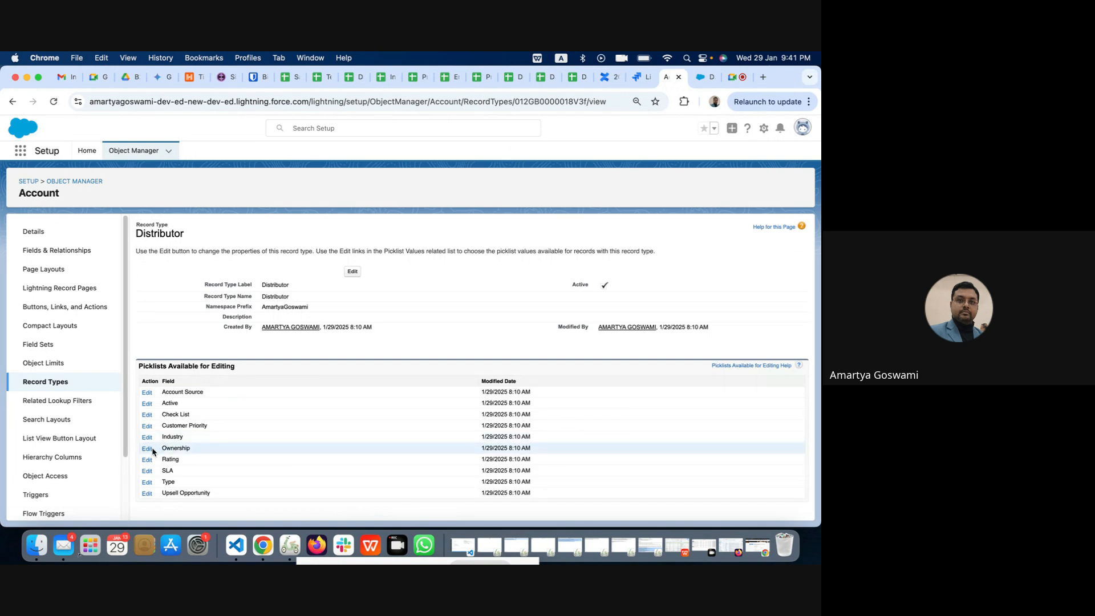
left_click(147, 448)
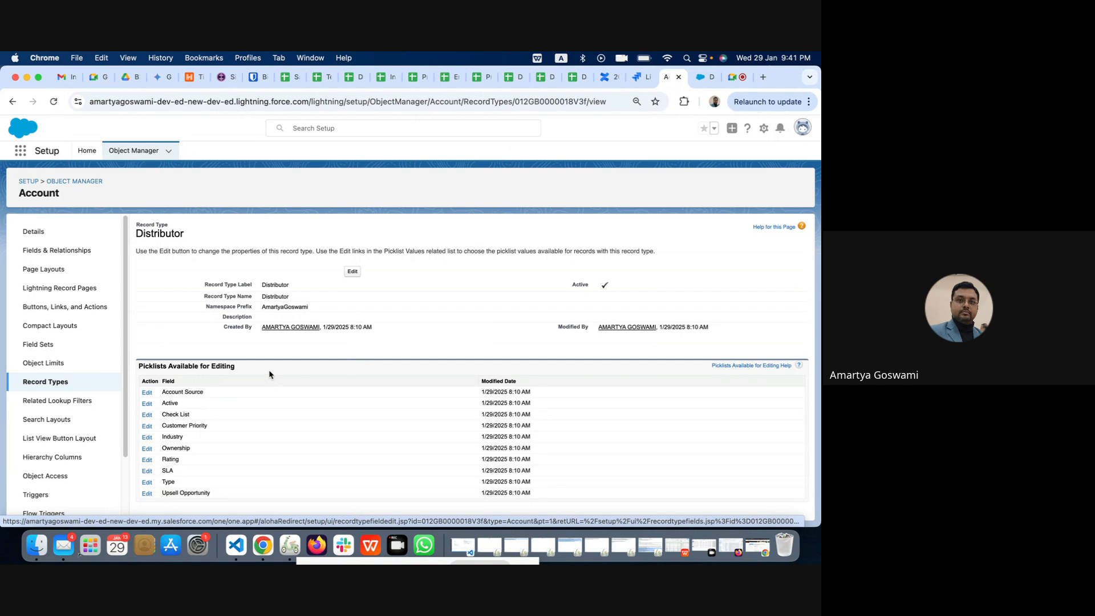
- Find the Opportunity object among the setup objects and view its record types
left_click(134, 151)
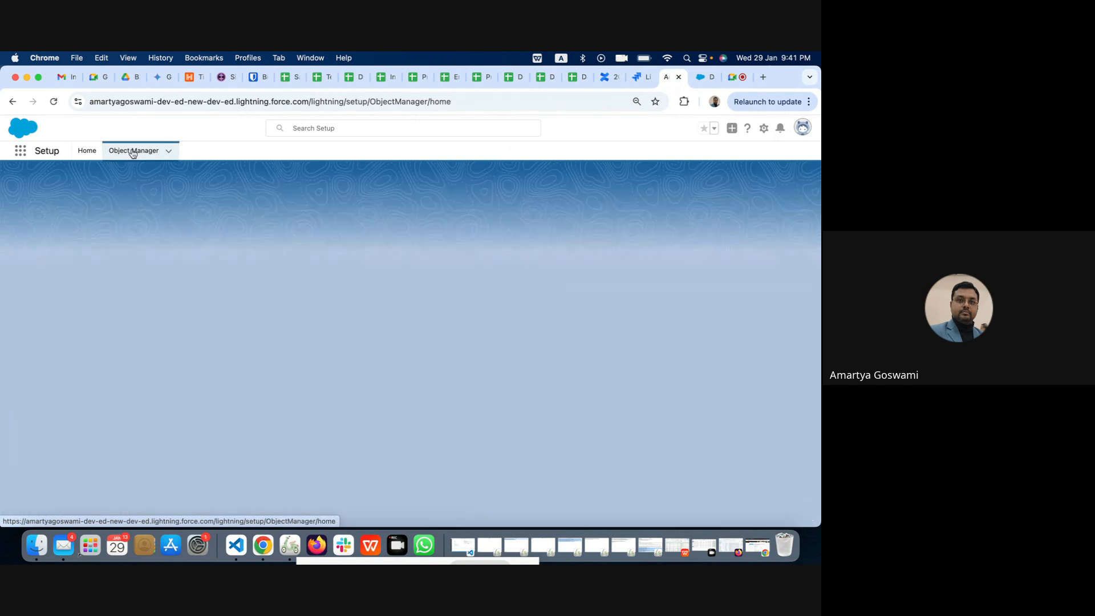
left_click(648, 185)
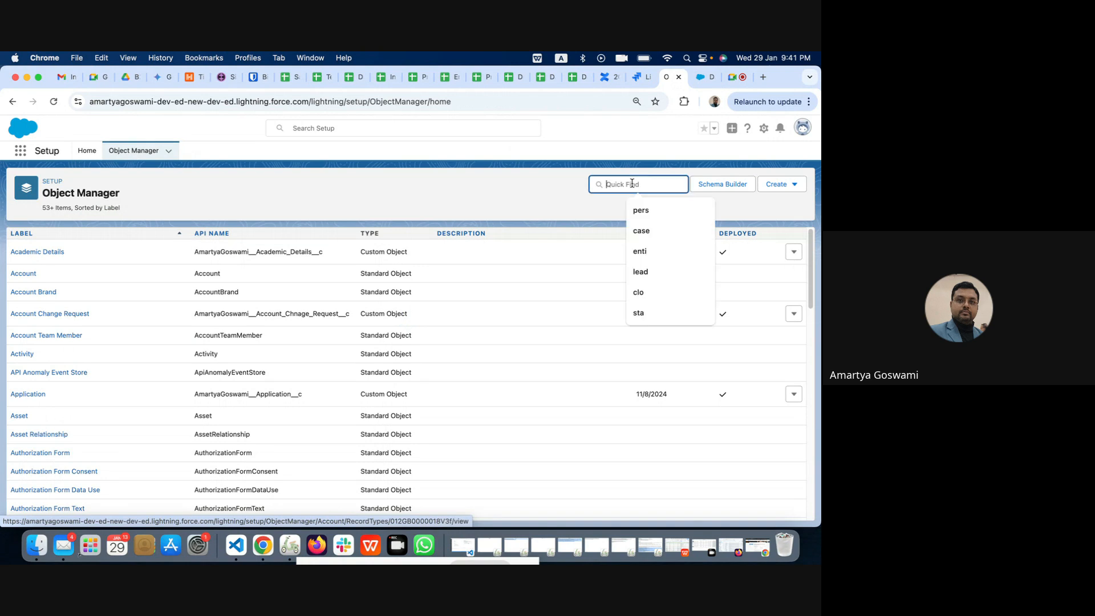
type("opp")
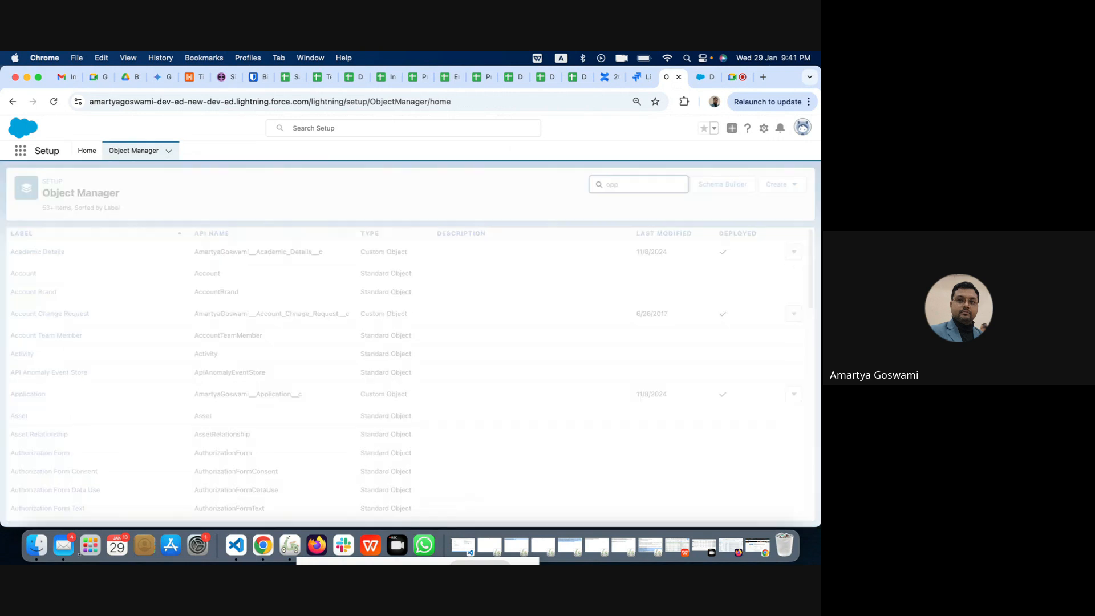
left_click(35, 249)
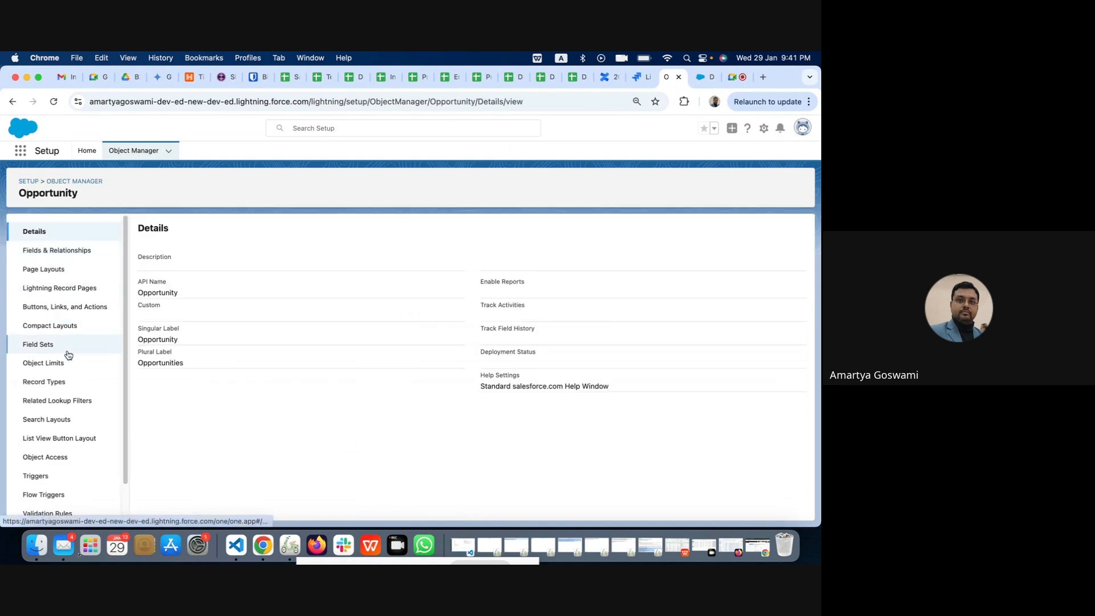
scroll(69, 429, "down", 1)
scroll(69, 429, "down", 2)
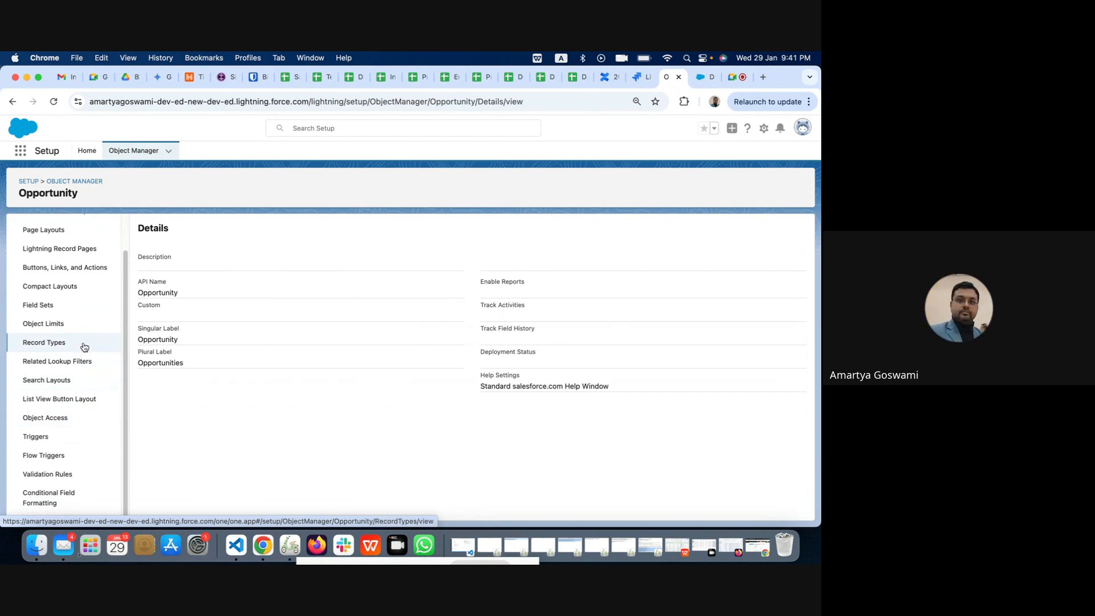
left_click(41, 343)
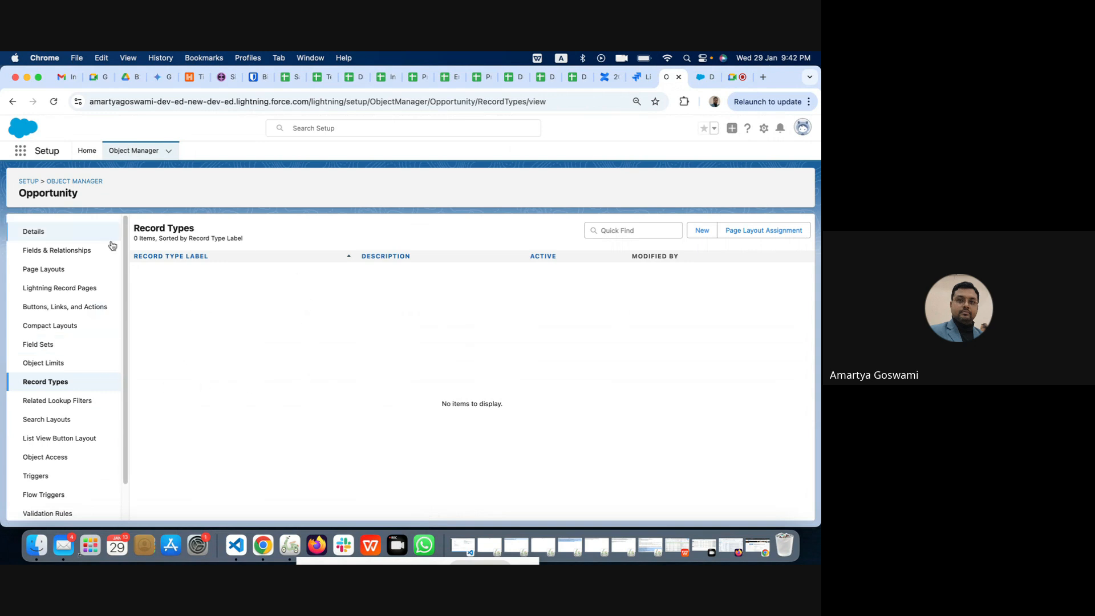
left_click(86, 150)
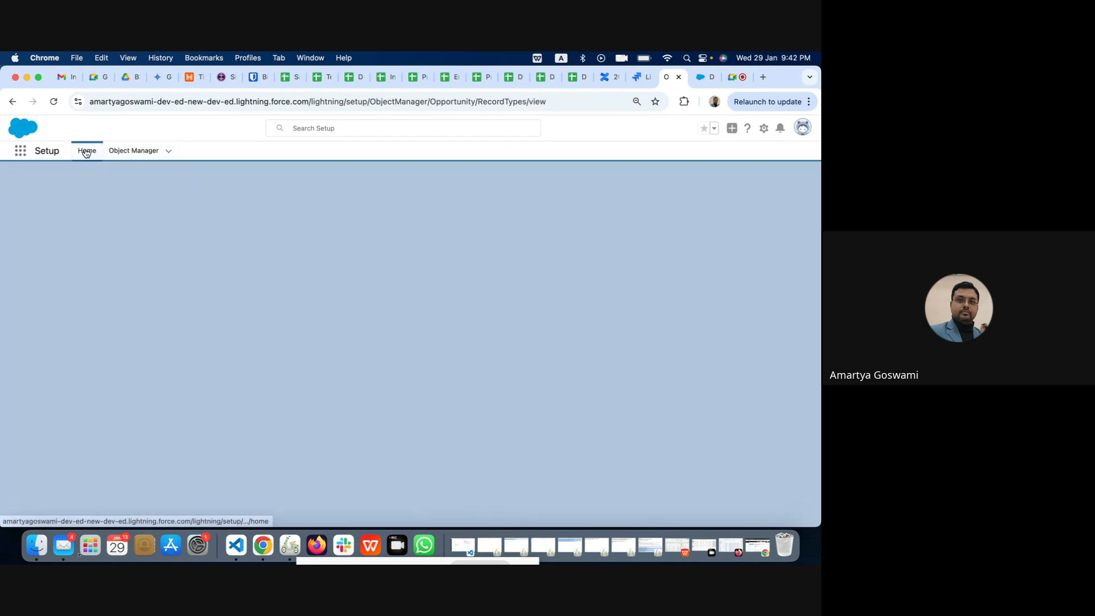
left_click(57, 178)
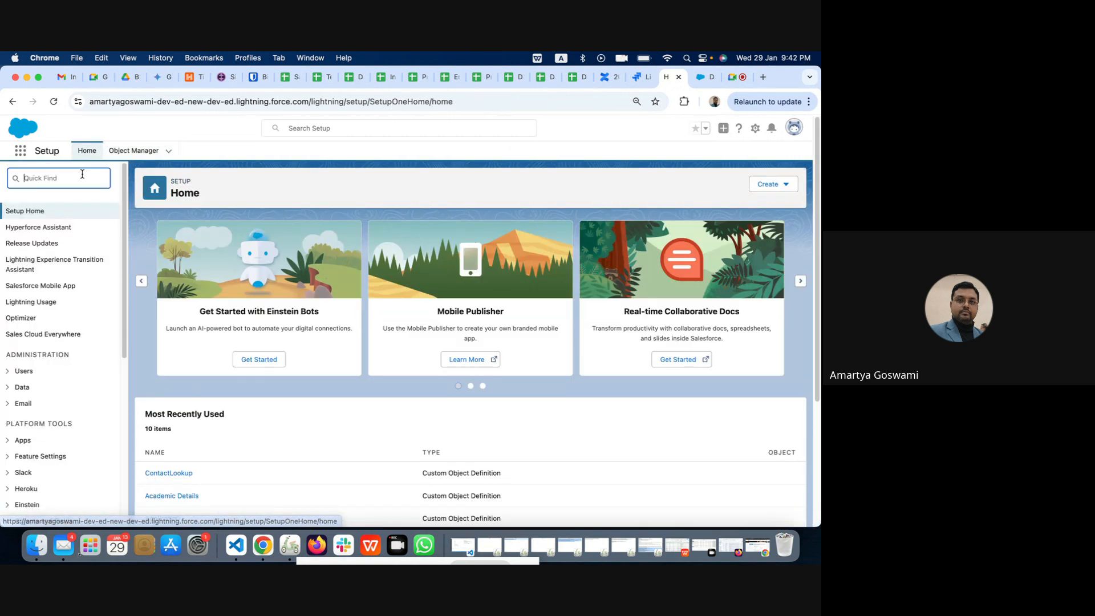
type("bus")
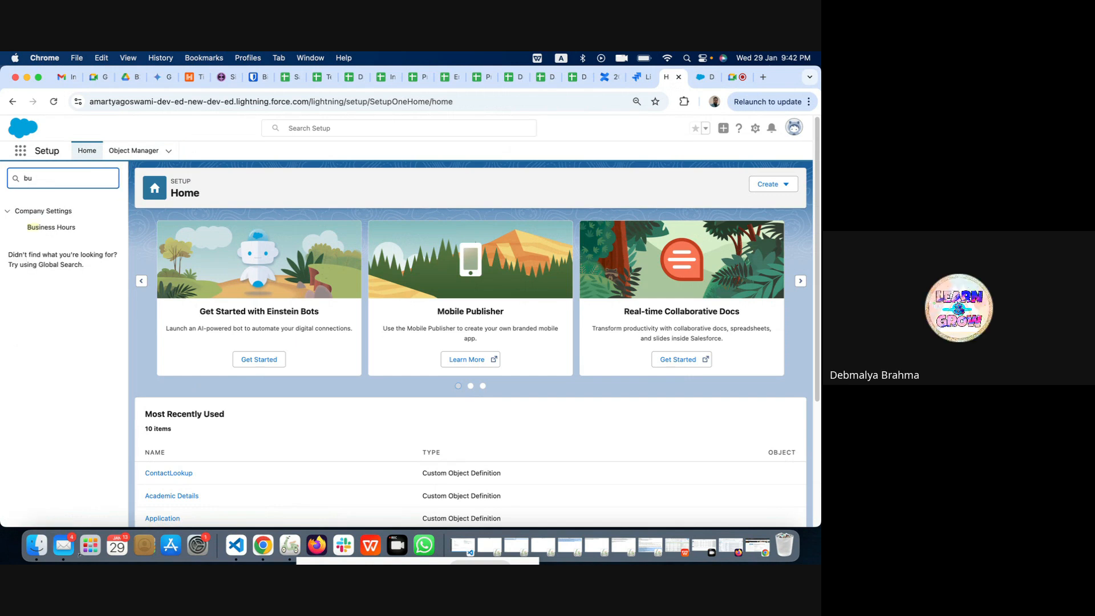
key("BackSpace")
key("BackSpace")
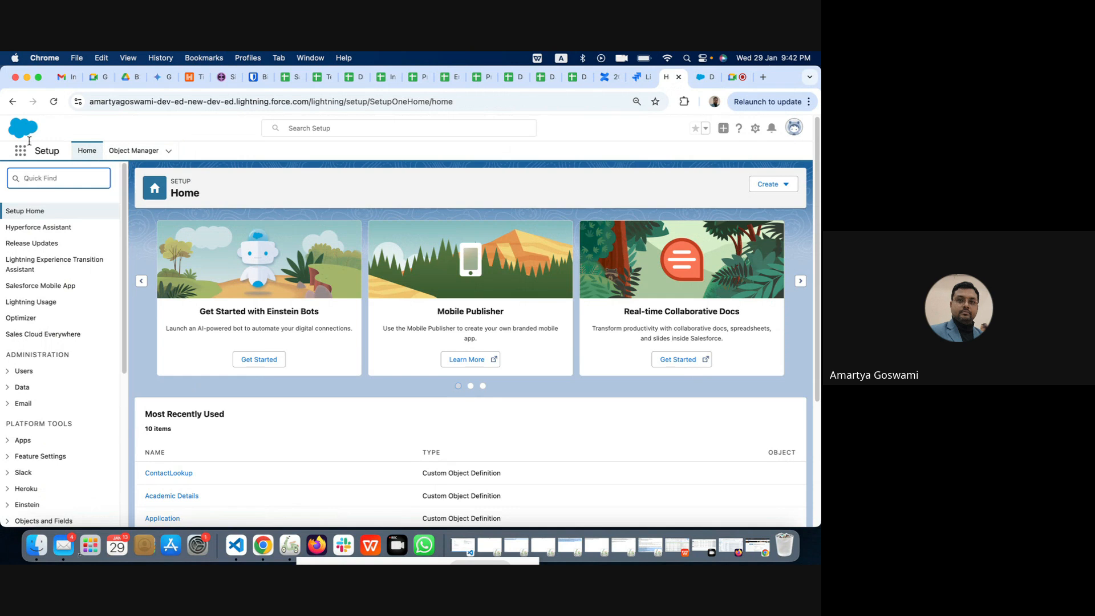
- View the Account object's page layout assignments by record type and profile
left_click(126, 153)
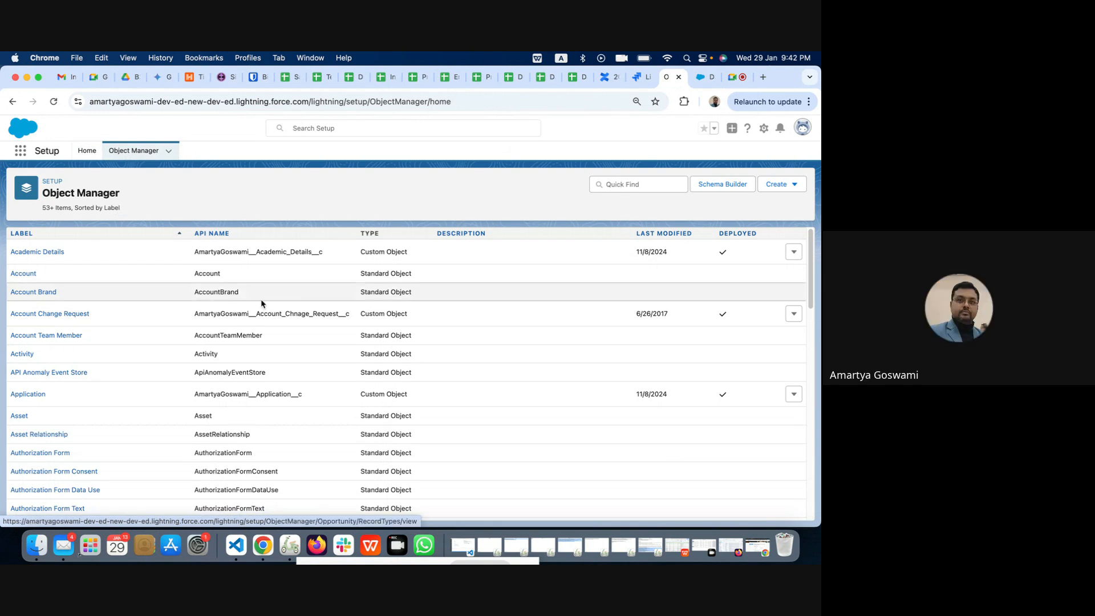
left_click(24, 274)
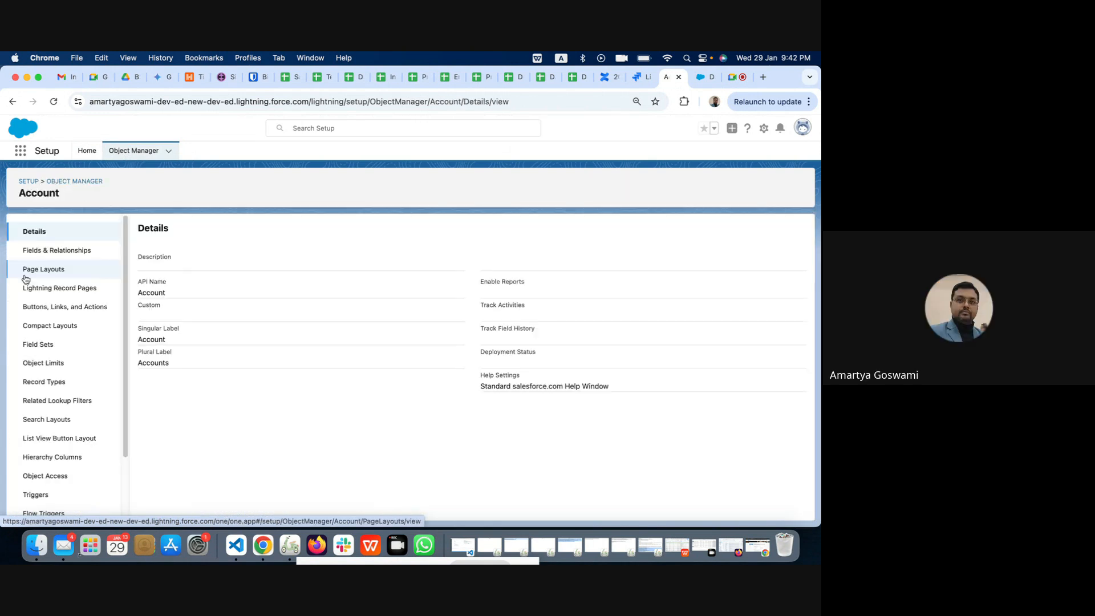
left_click(25, 276)
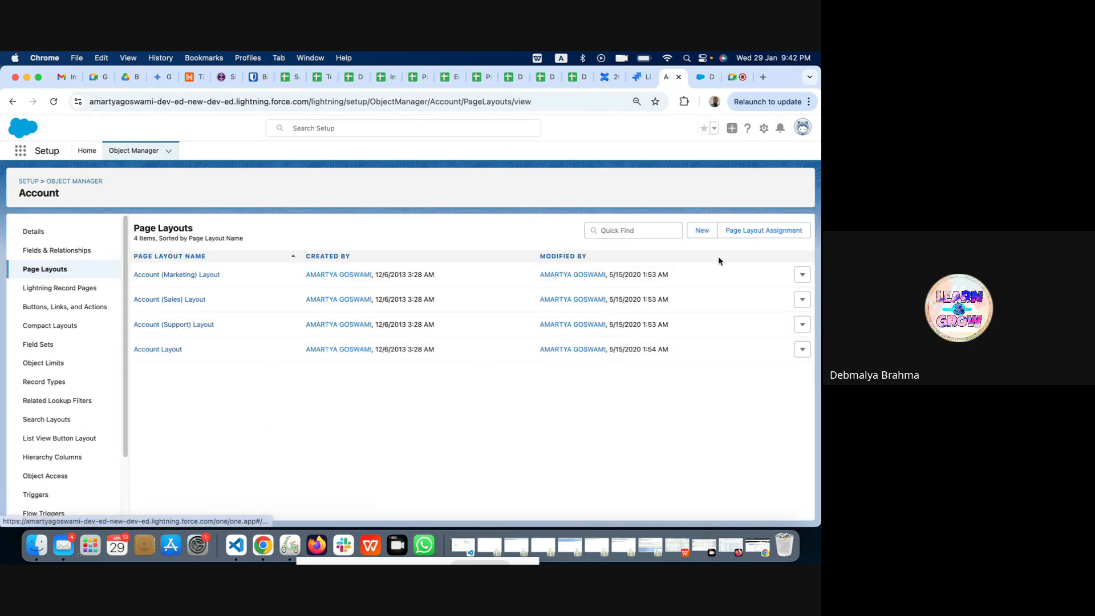
left_click(751, 229)
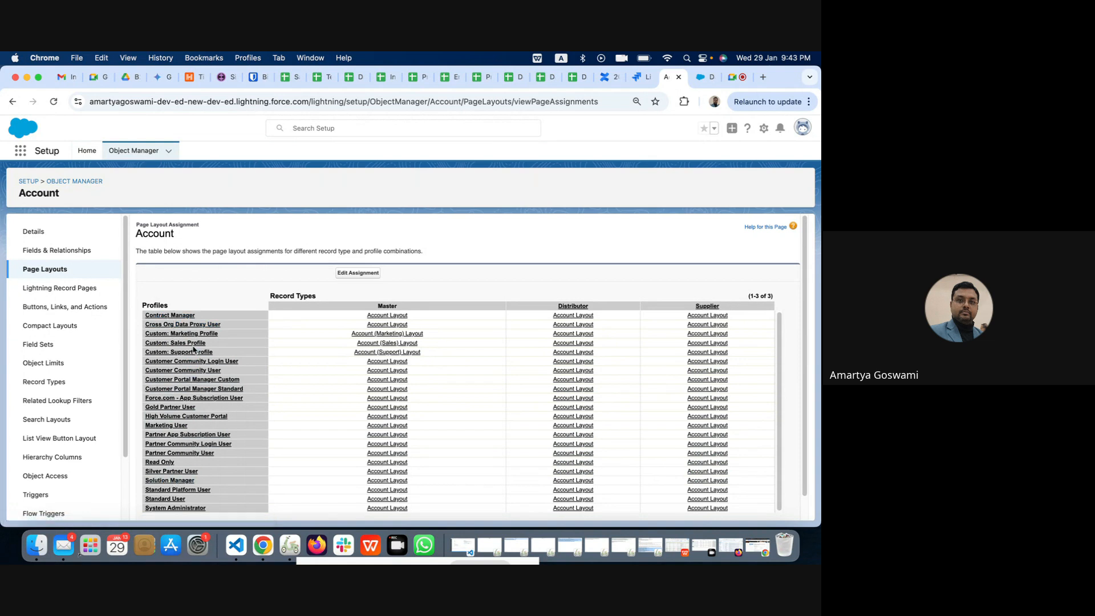
- Examine the Account object's Lightning record page assignments, including the assignment levels, org default, and app, record type and profile assignments
left_click(53, 288)
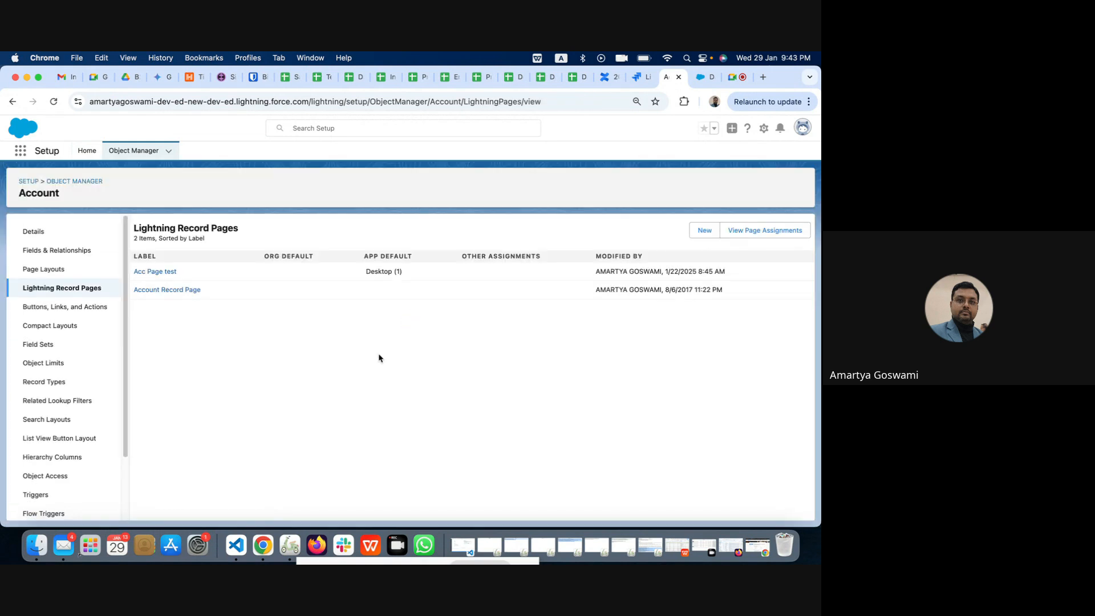
left_click(758, 231)
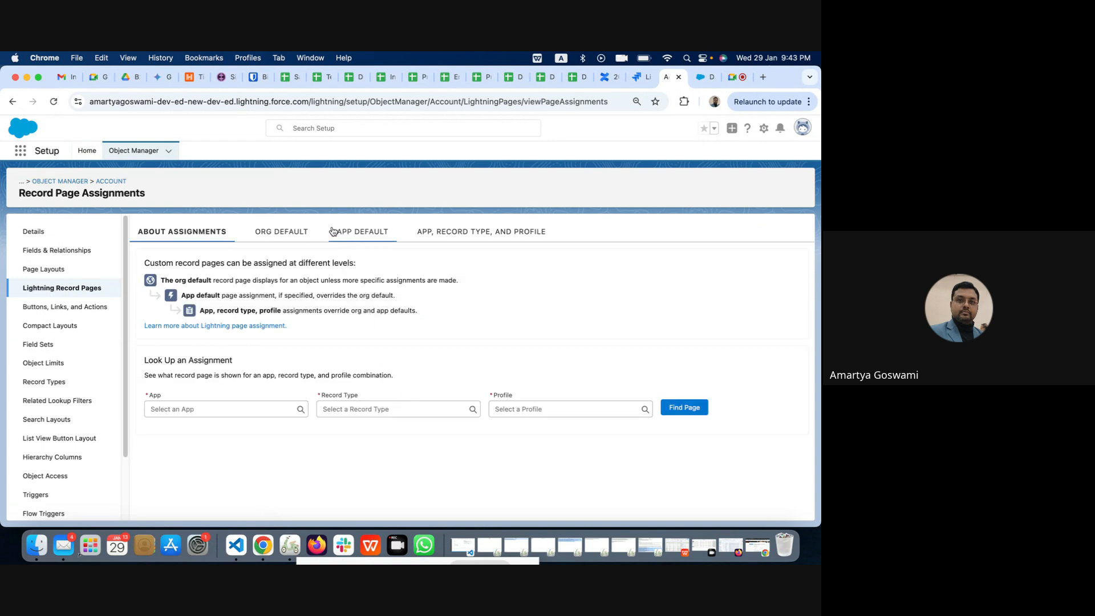
left_click(461, 234)
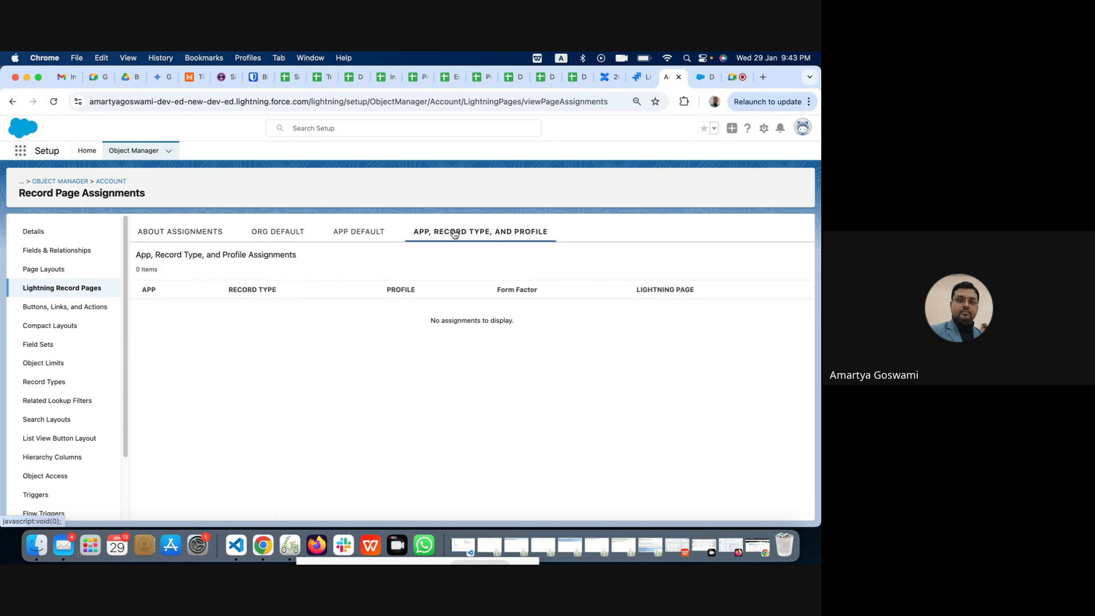
left_click(180, 234)
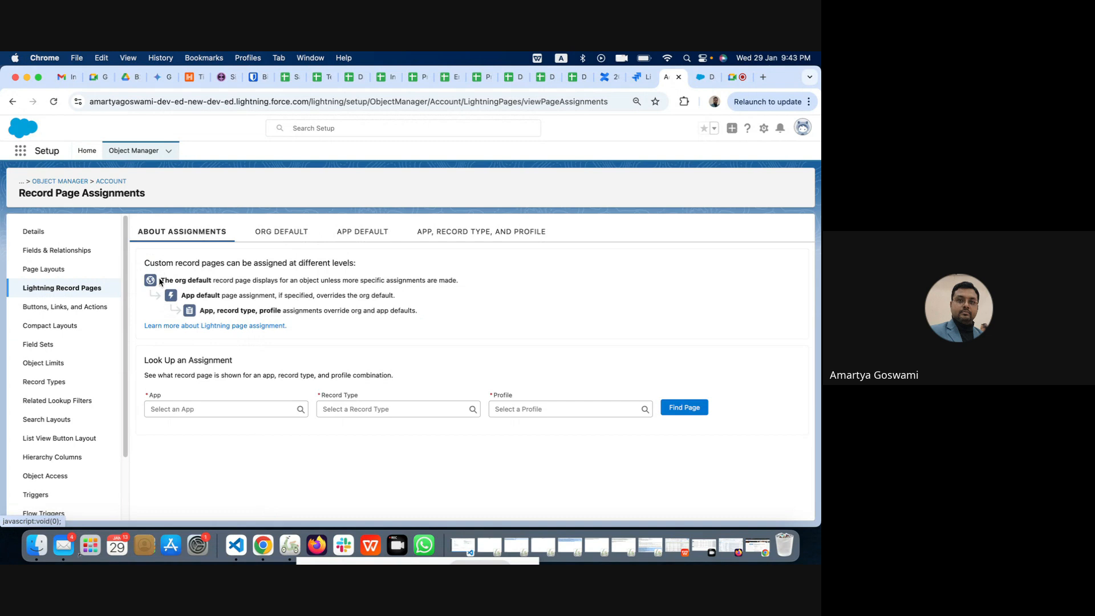
left_click_drag(160, 279, 235, 288)
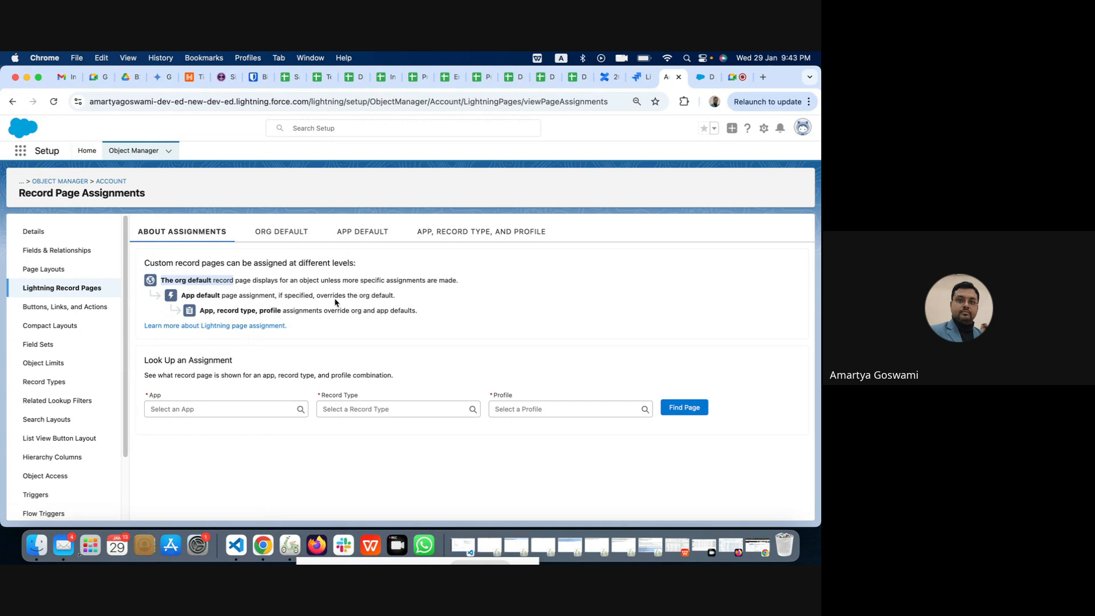
left_click(463, 232)
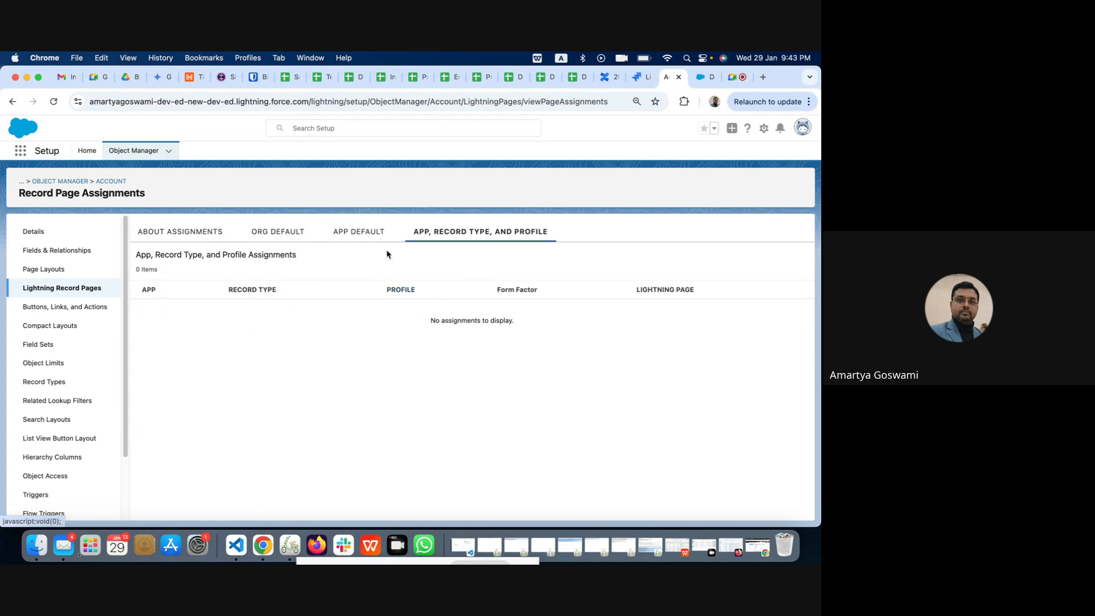
left_click(211, 234)
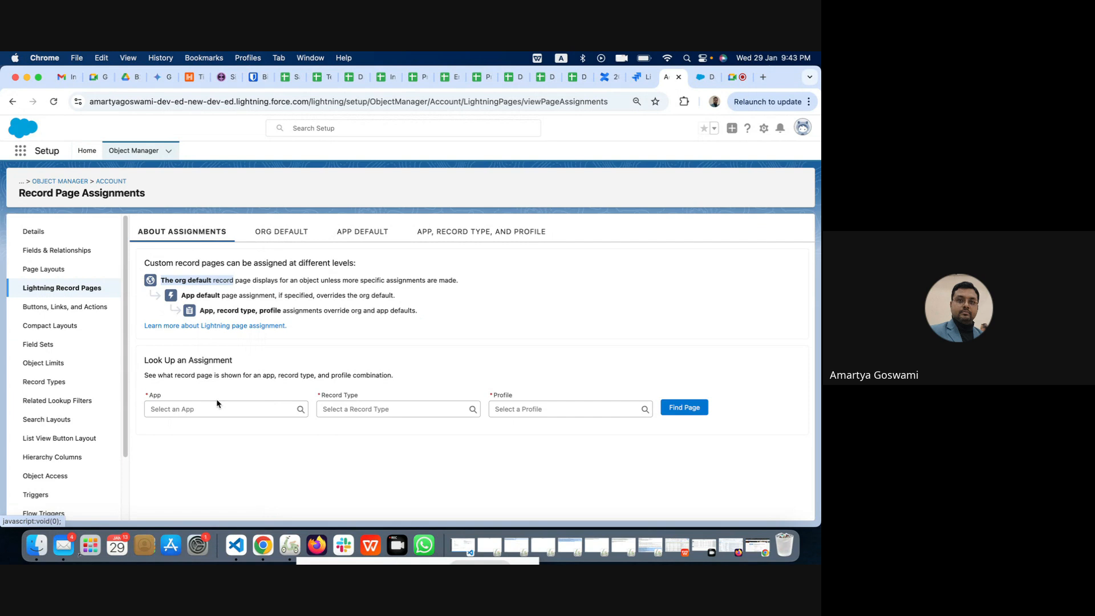
left_click_drag(161, 280, 225, 283)
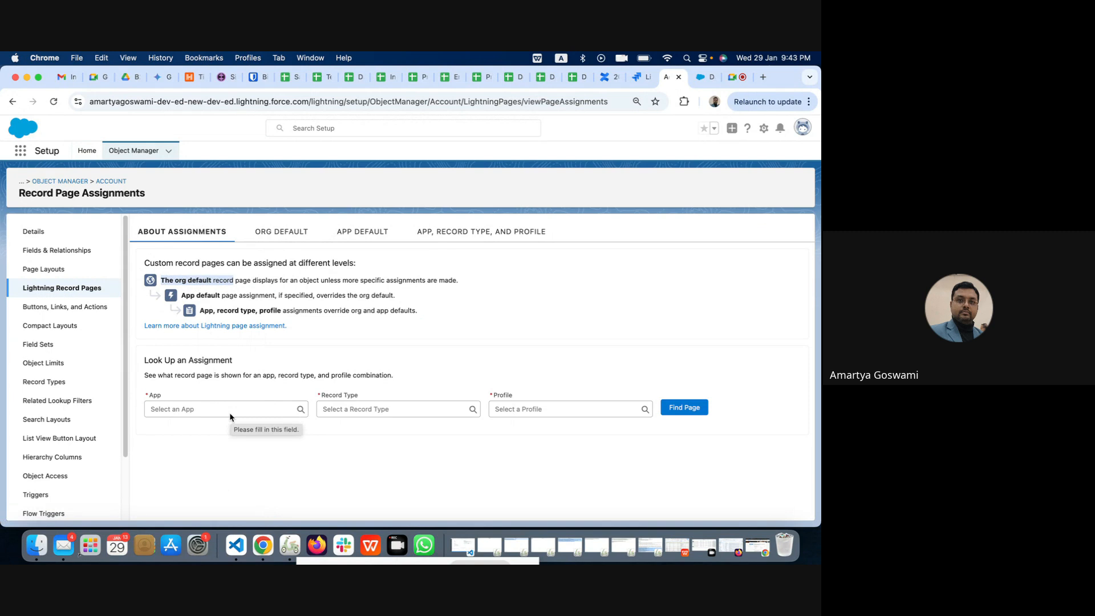
left_click(279, 231)
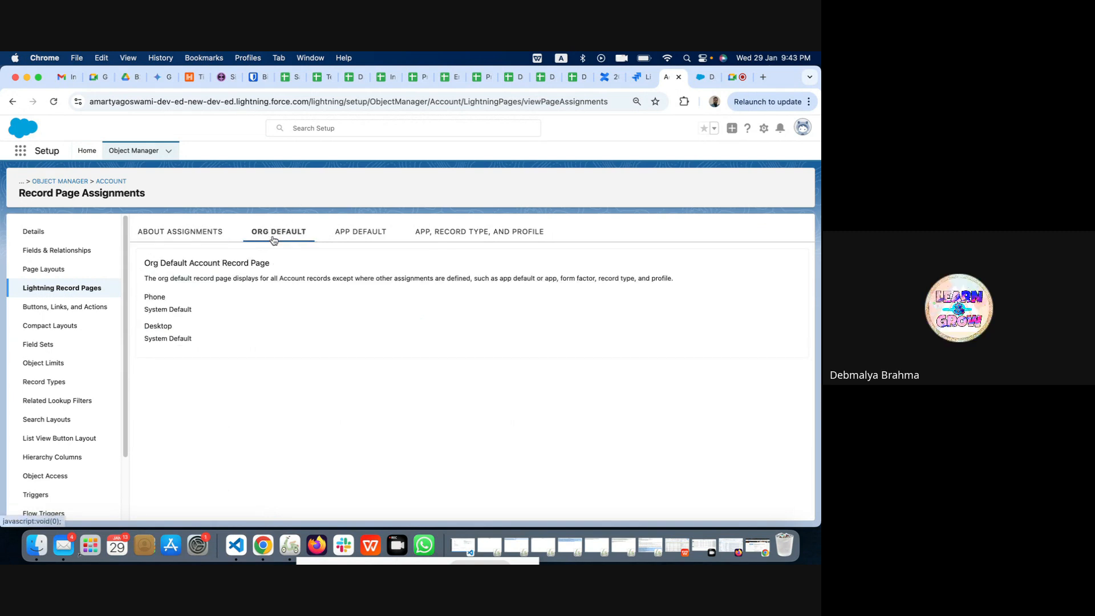
- Compare the Account record page assignment levels with the org default pages for phone and desktop
left_click(178, 232)
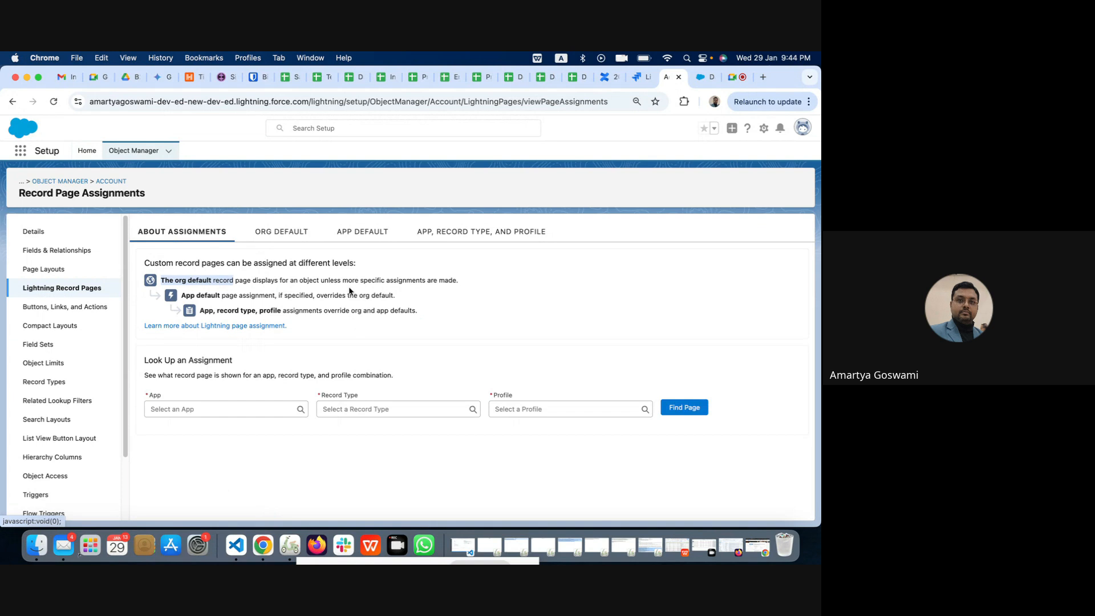
left_click(290, 239)
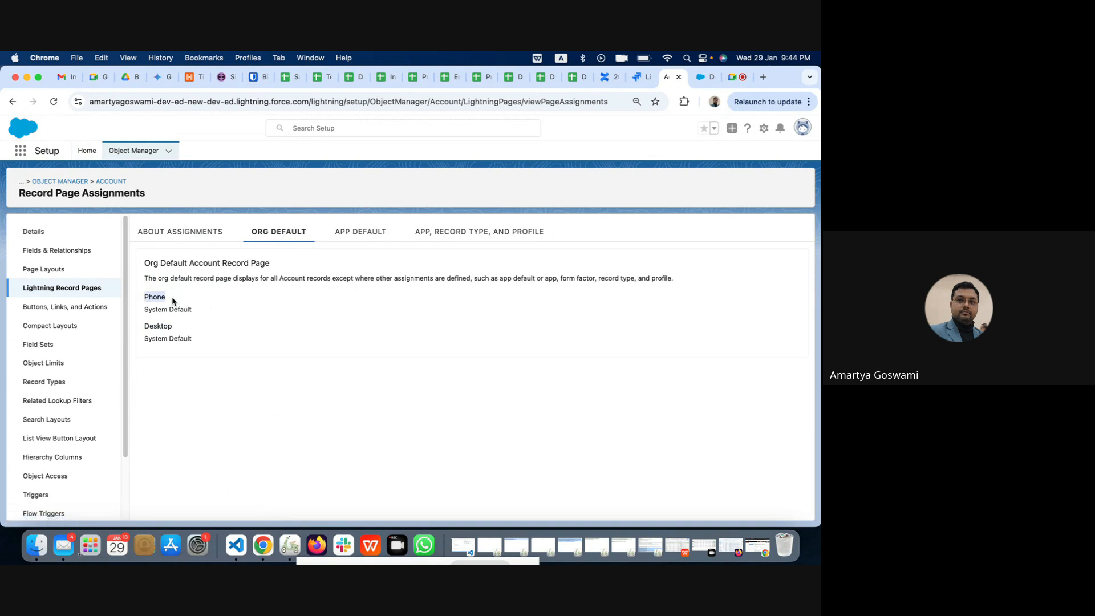
double_click(148, 327)
- Look up the Account record page assigned for the Sales app, Distributor record type and System Administrator profile, and compare it with the org default
left_click(174, 233)
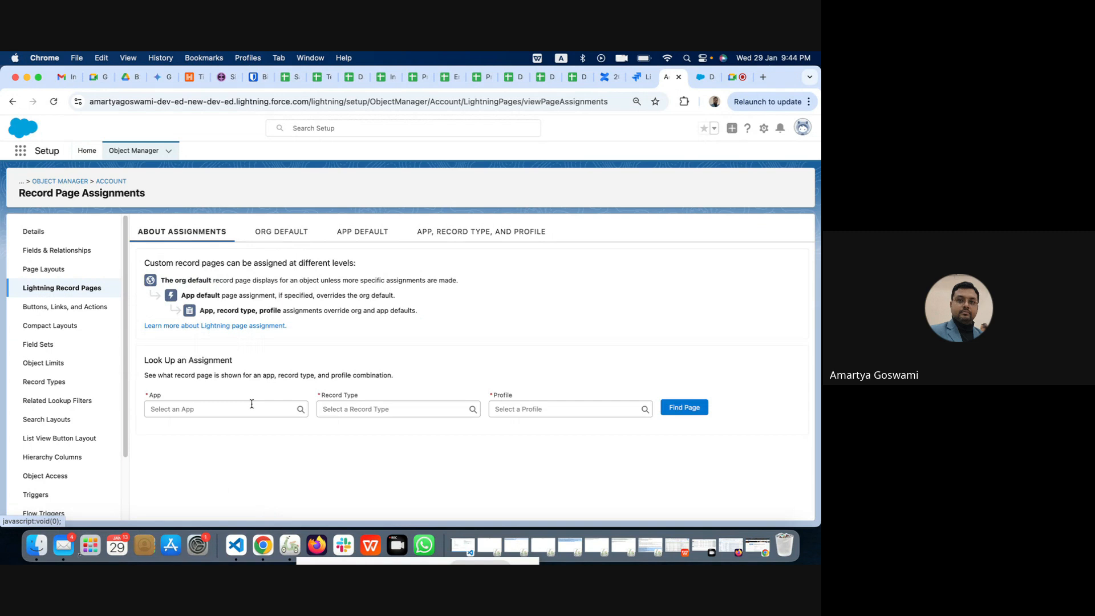
left_click(339, 409)
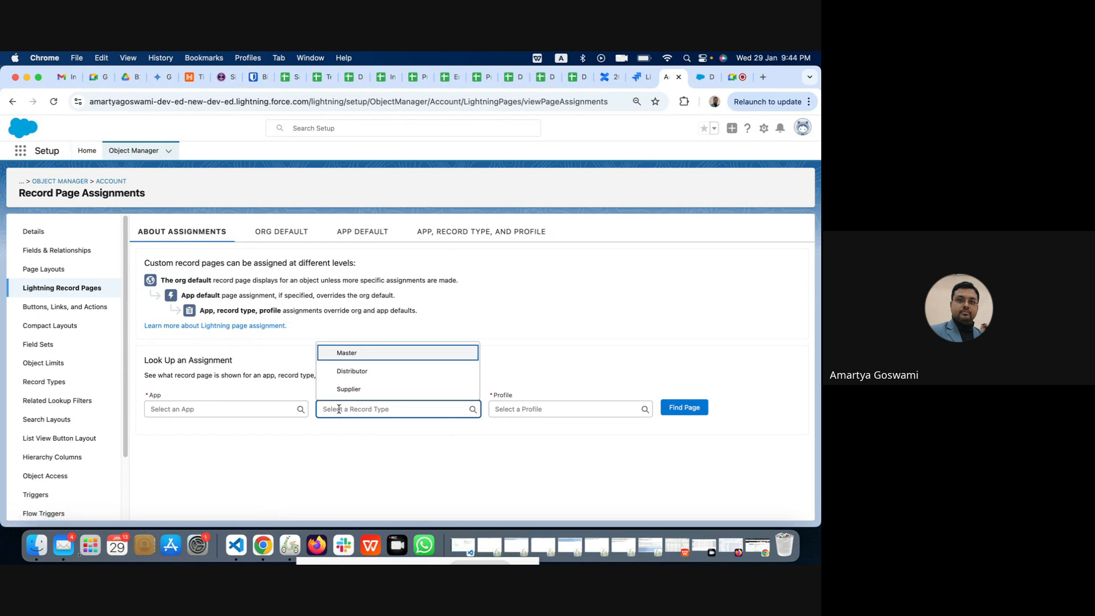
left_click(370, 372)
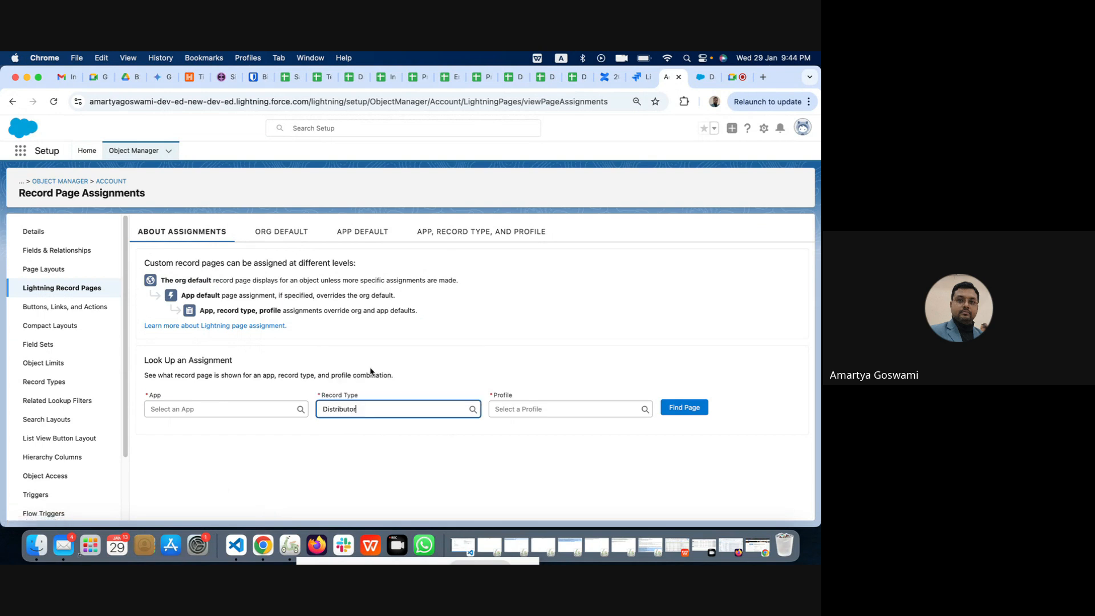
left_click(227, 414)
left_click(220, 370)
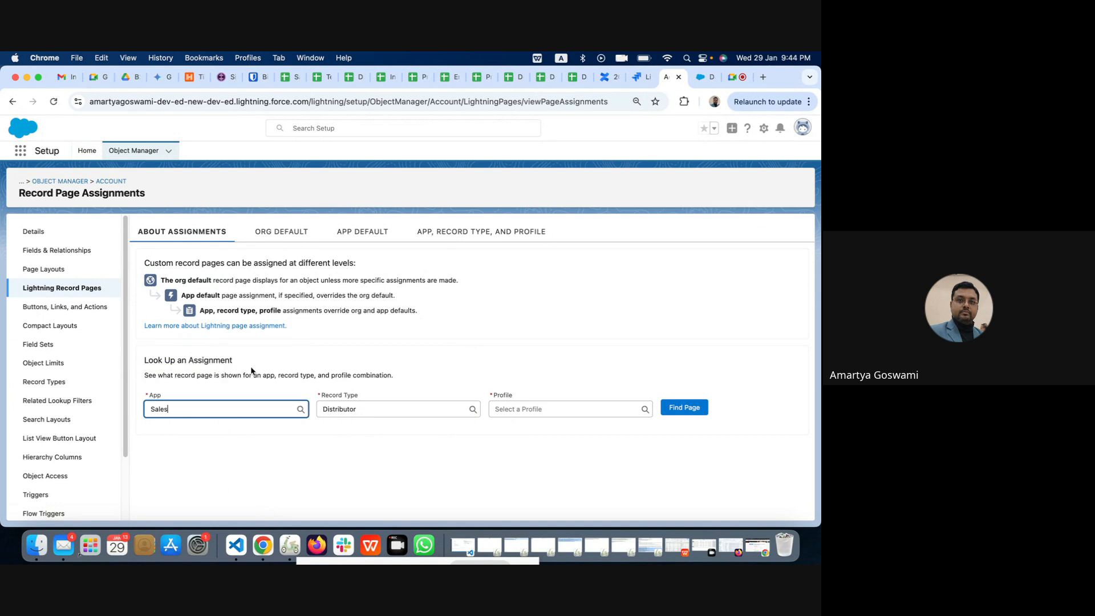
left_click(533, 407)
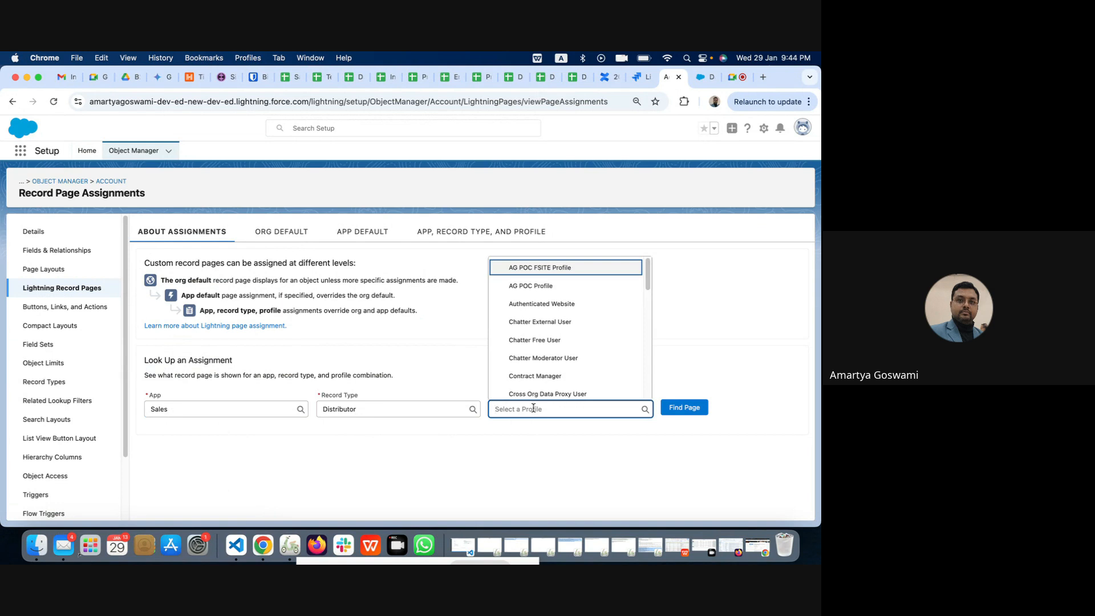
scroll(543, 374, "down", 10)
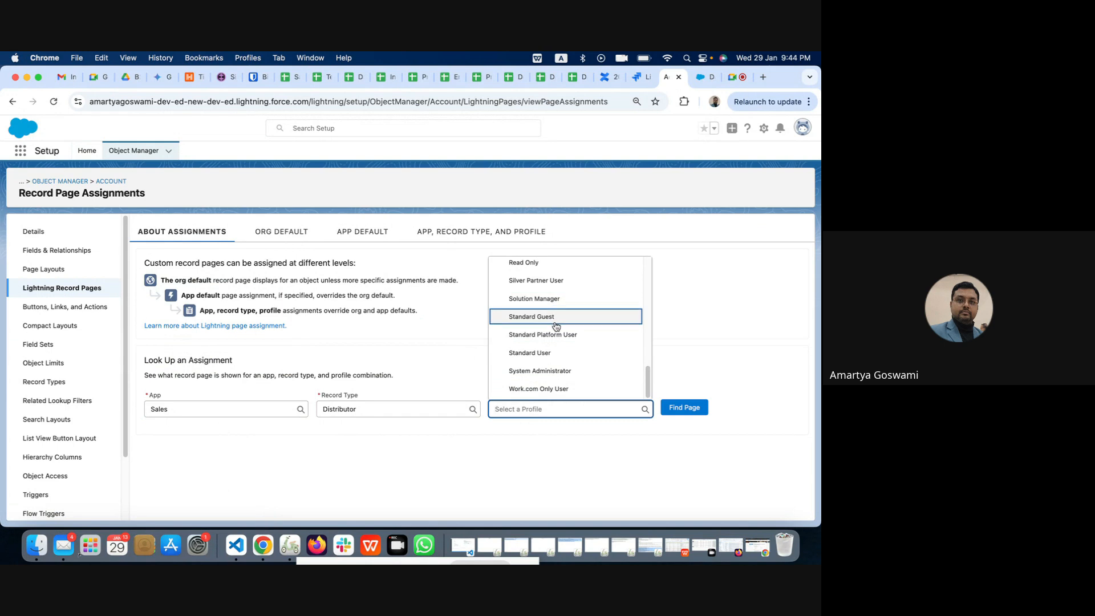
left_click(554, 372)
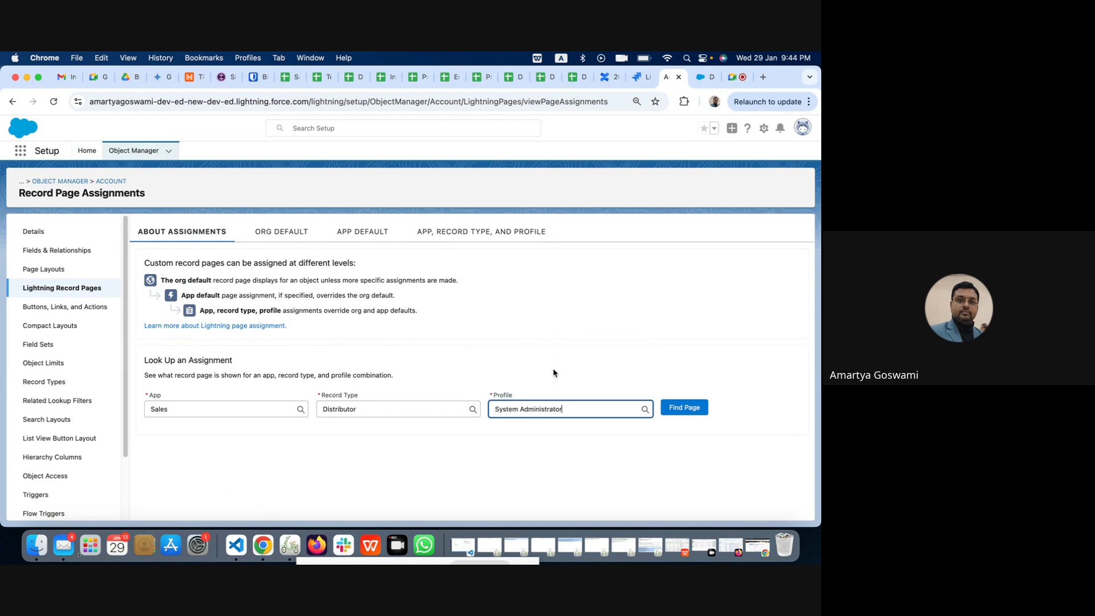
left_click(685, 415)
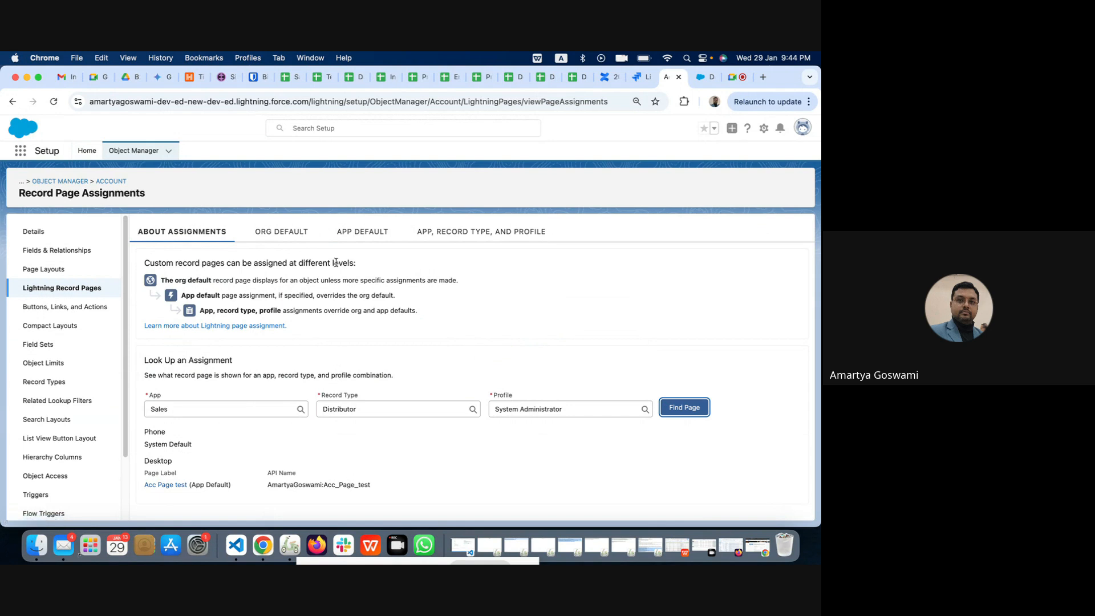
left_click(278, 233)
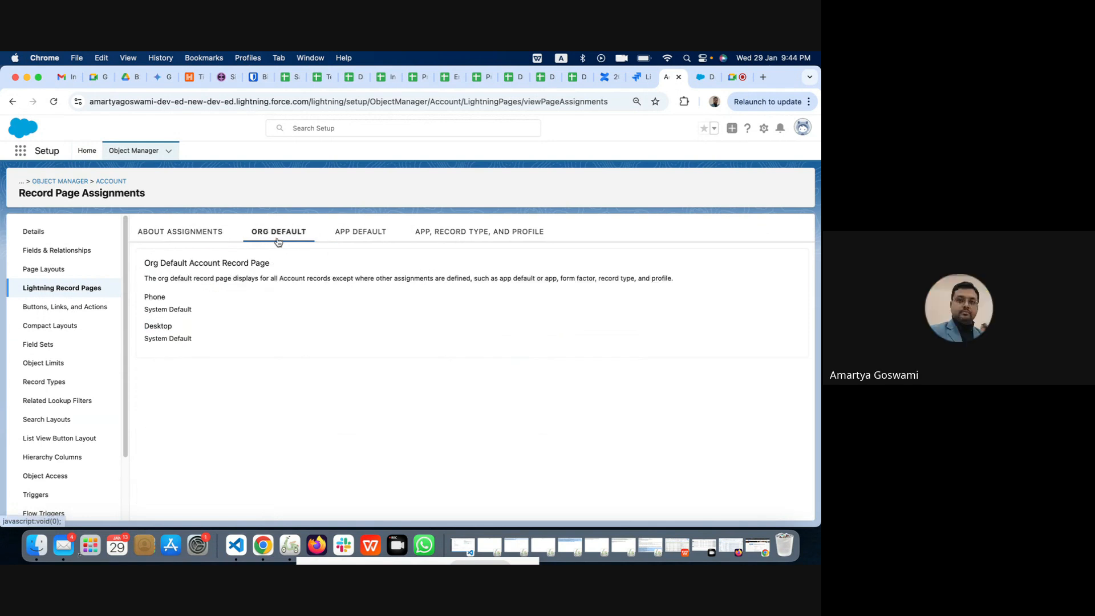
left_click(195, 228)
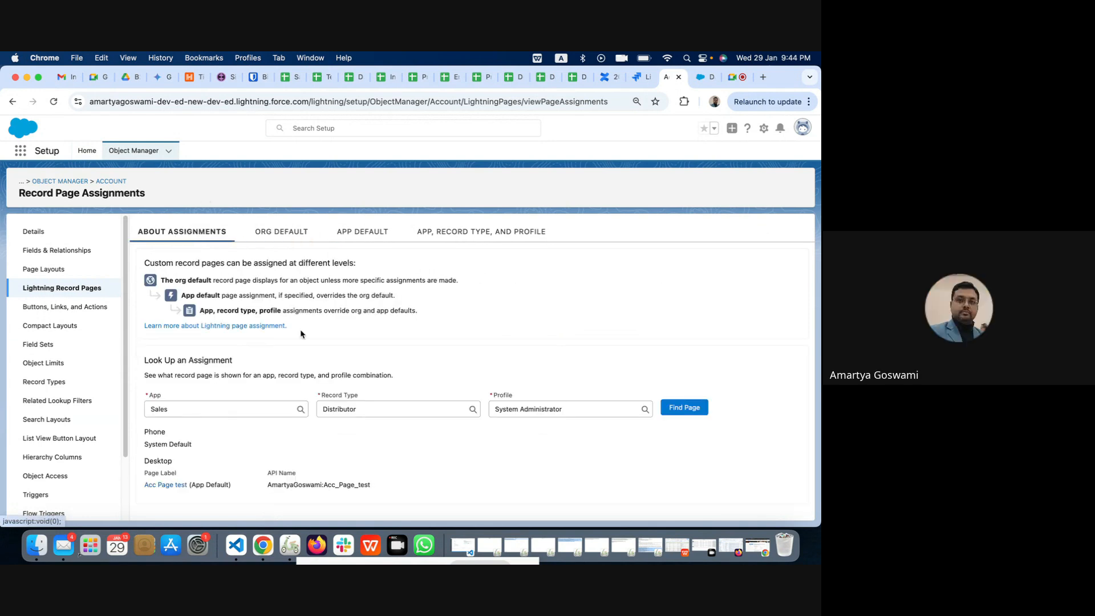
- Open the Acc Page test Lightning record page for editing and view its org default form factor options without assigning it
left_click(53, 288)
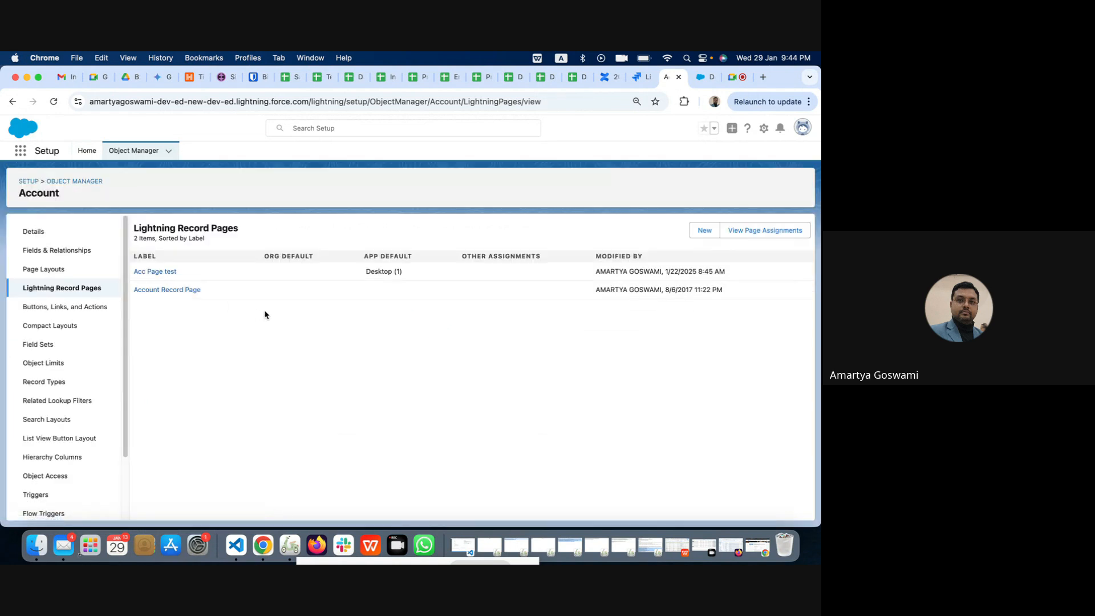
left_click(163, 273)
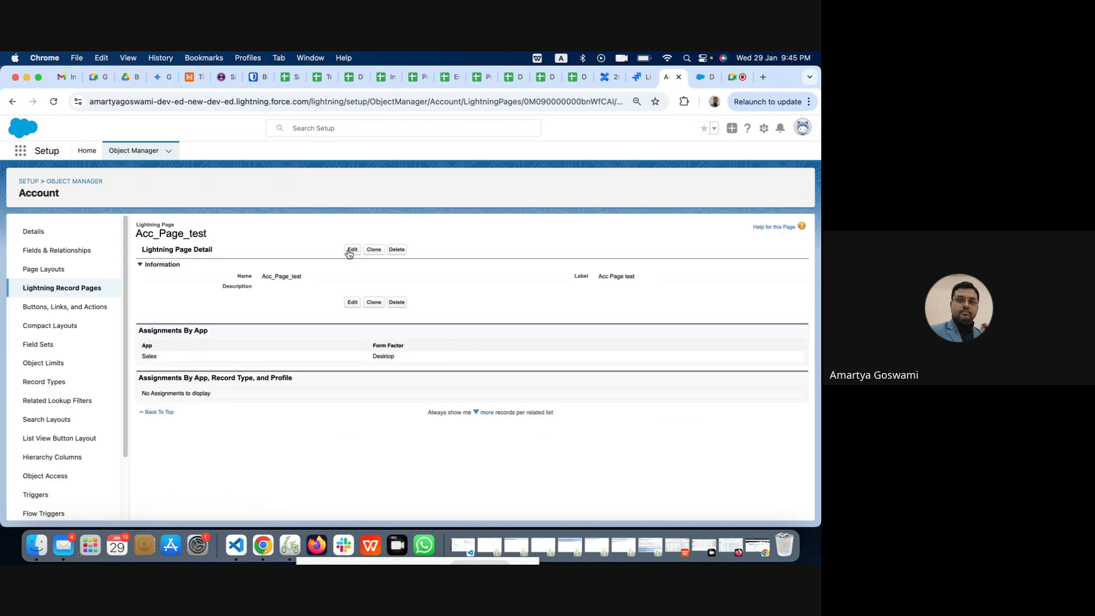
left_click(351, 250)
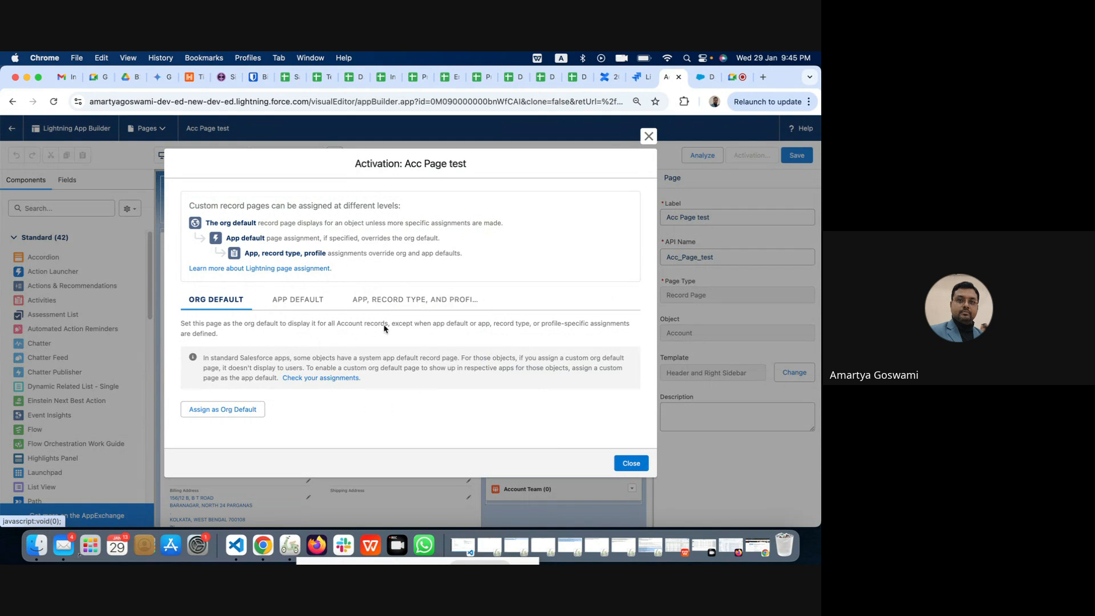
left_click(215, 411)
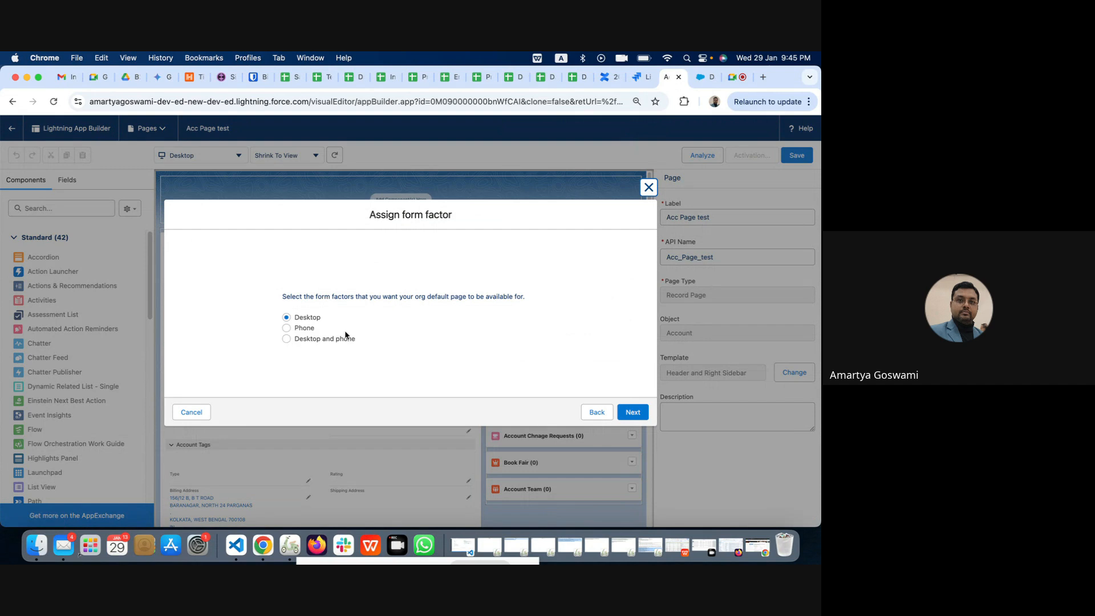
left_click(195, 412)
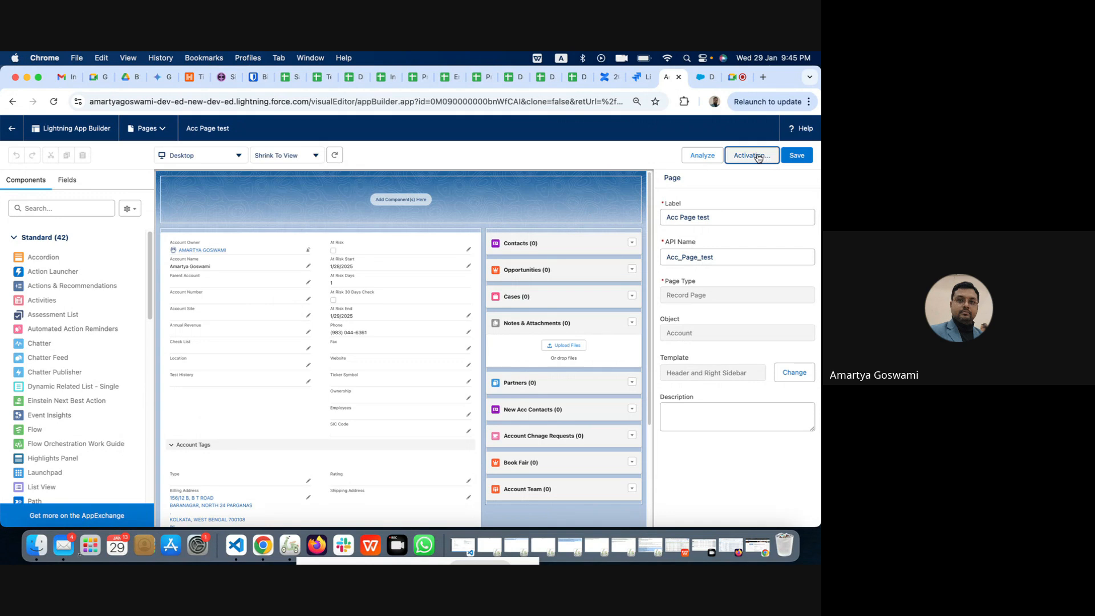
left_click(12, 130)
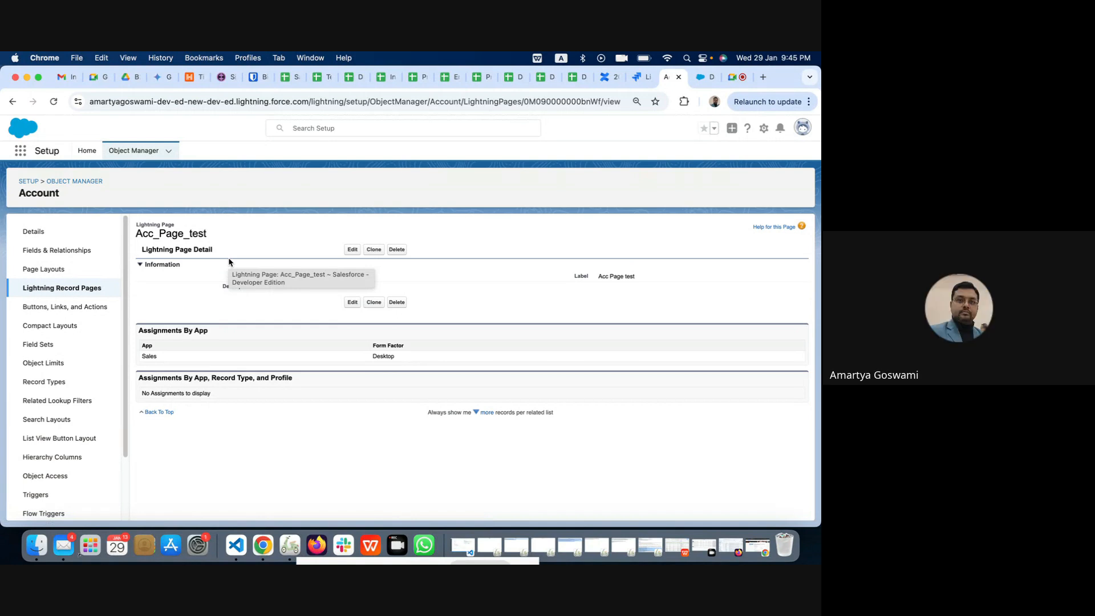
- View the fields in the Account object's System Default compact layout, and view its search layouts by profile
left_click(56, 328)
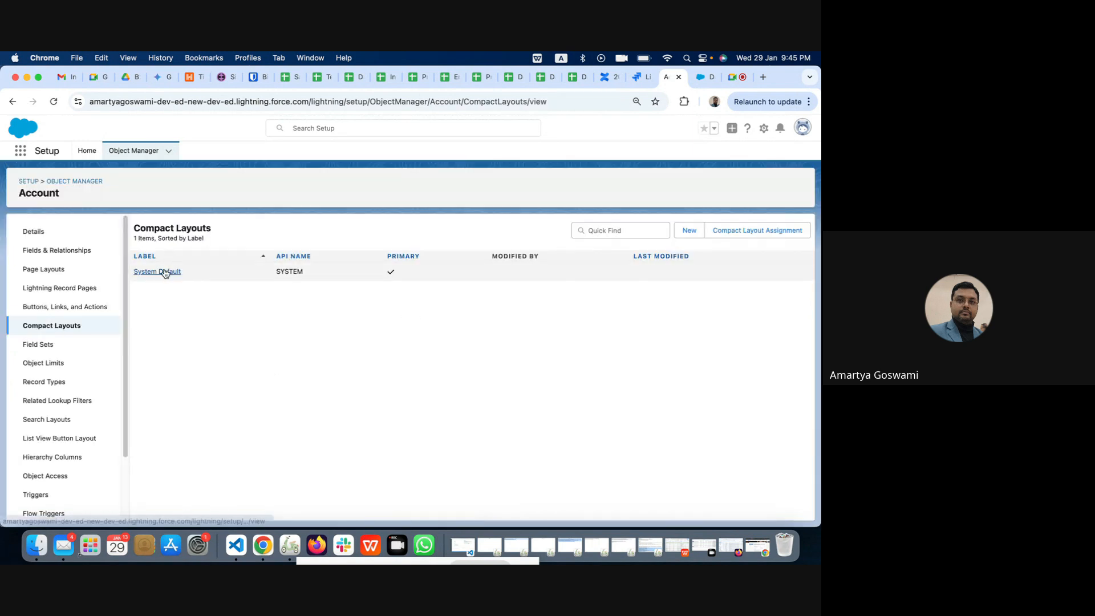
left_click(163, 271)
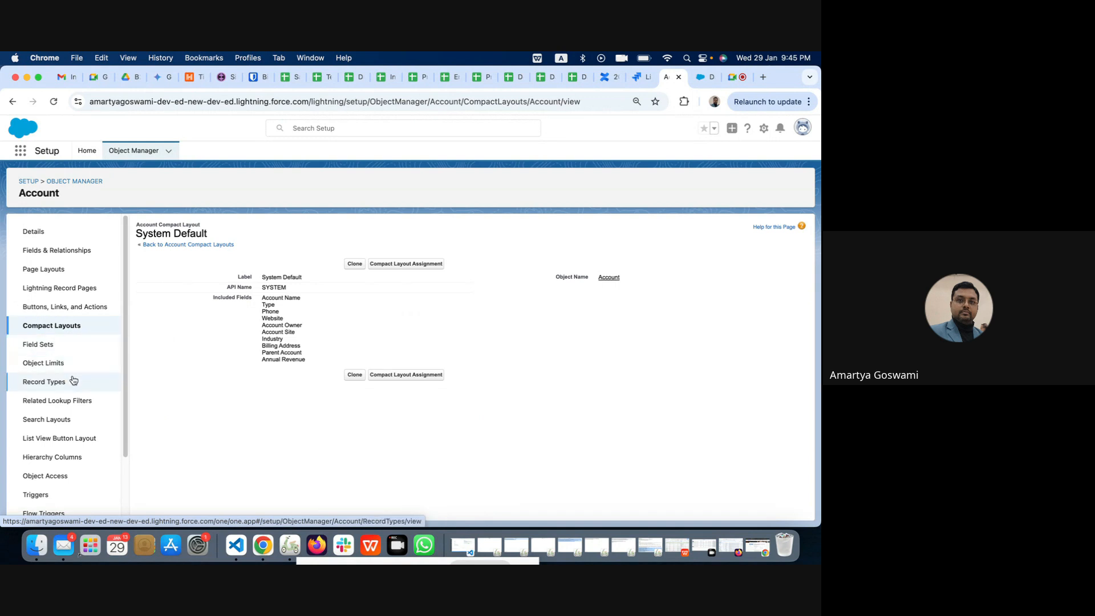
left_click(61, 419)
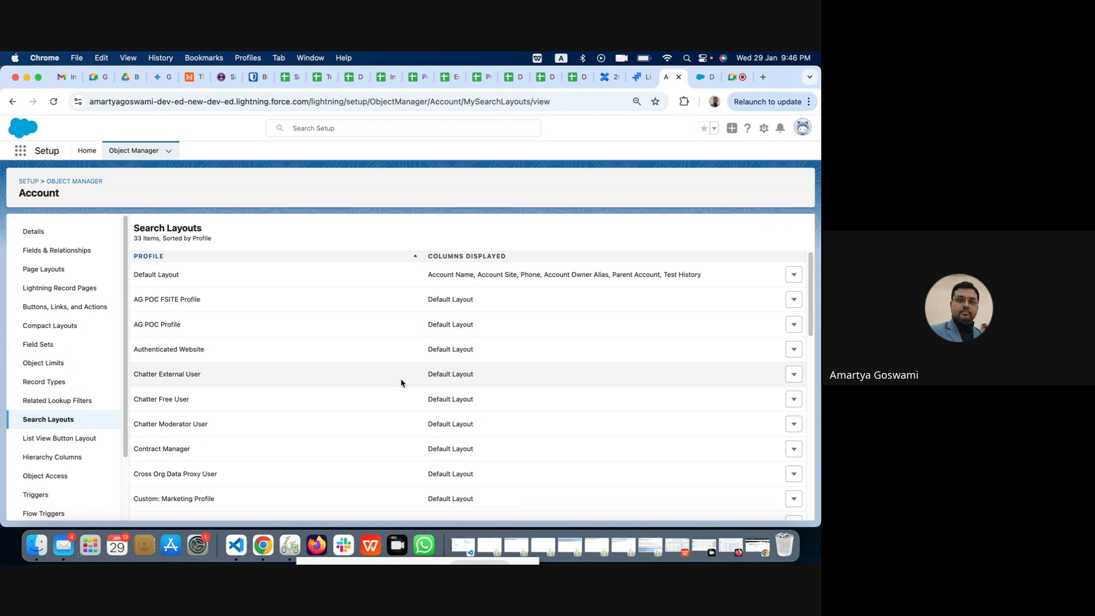
- Search for "tes" in the Account Name lookup of the DataColada-Oppty1 opportunity and examine the full results' columns and row actions
left_click(701, 77)
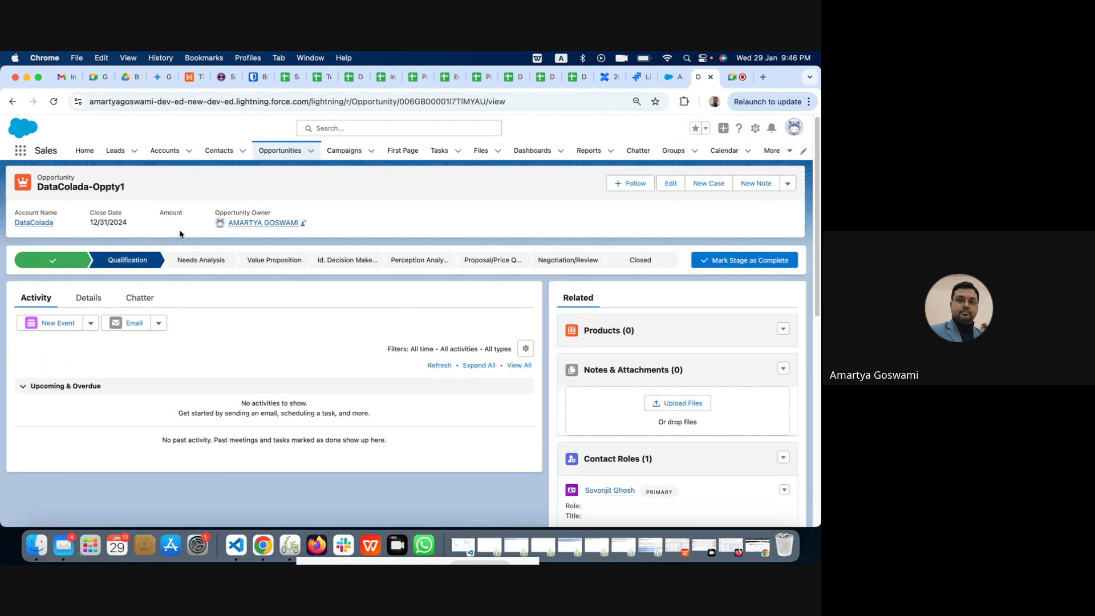
left_click(87, 297)
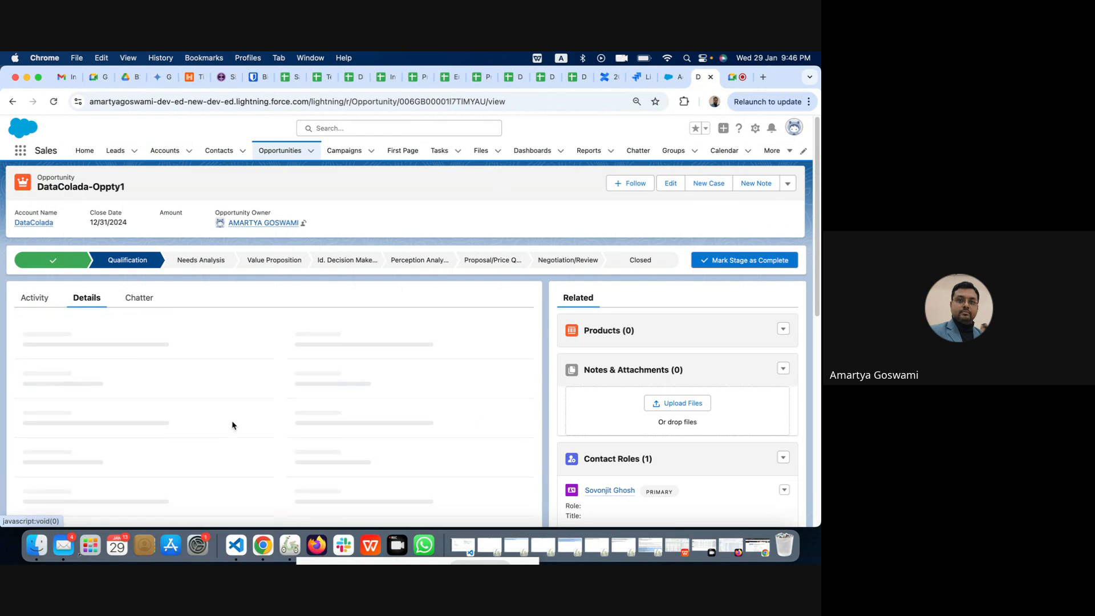
scroll(232, 425, "down", 3)
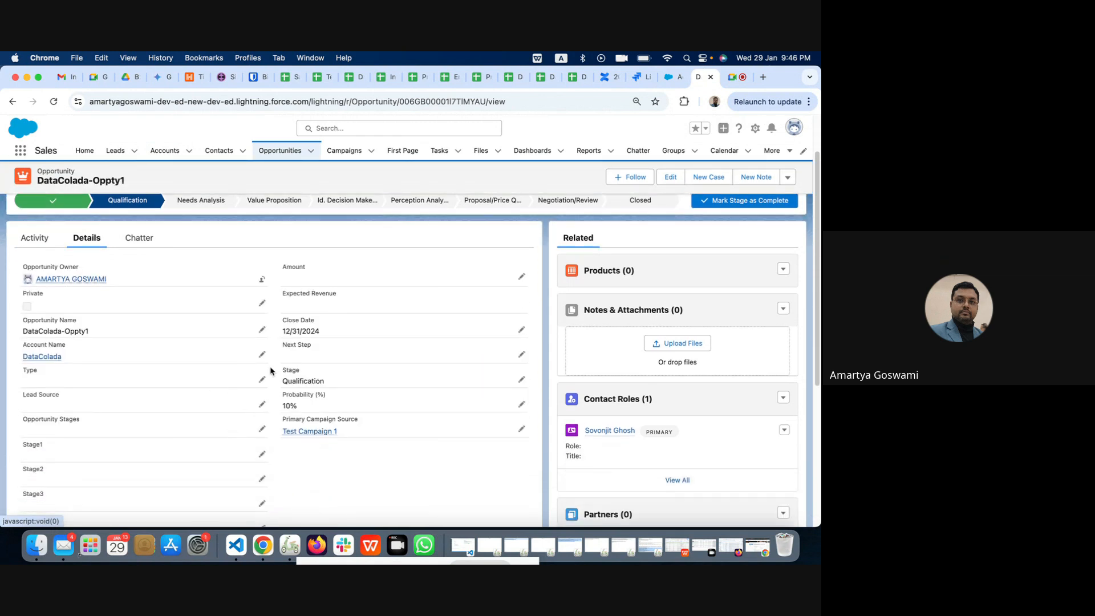
left_click(262, 355)
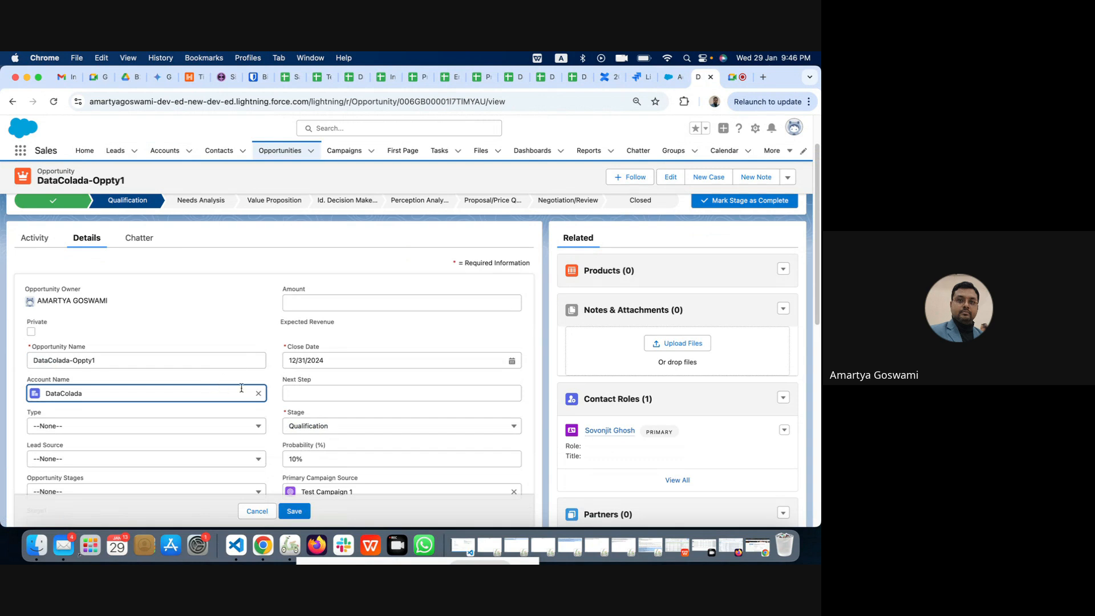
left_click(258, 393)
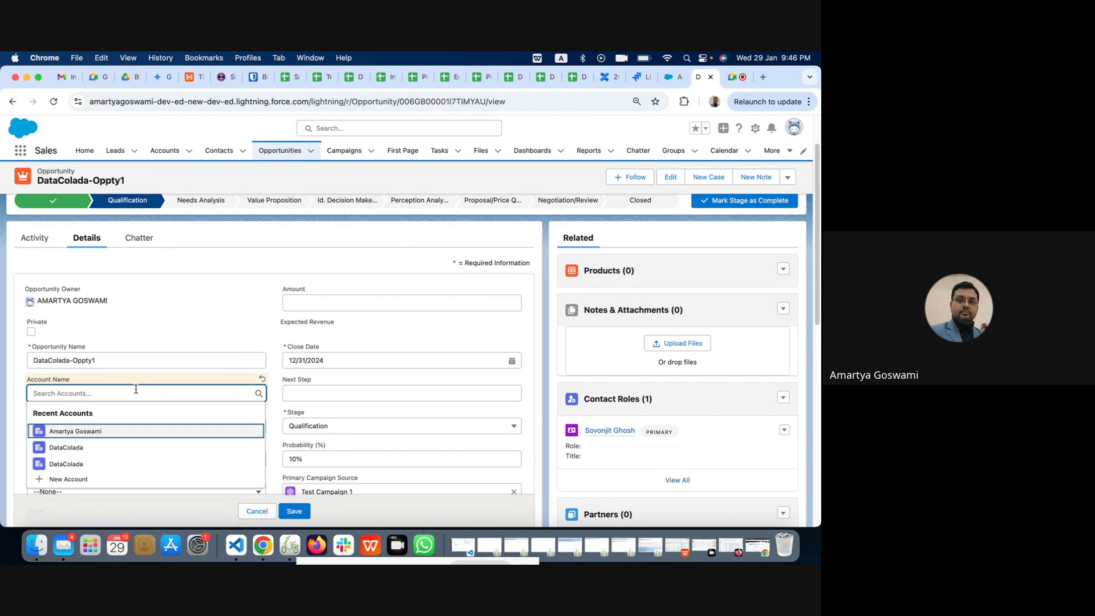
type("tes")
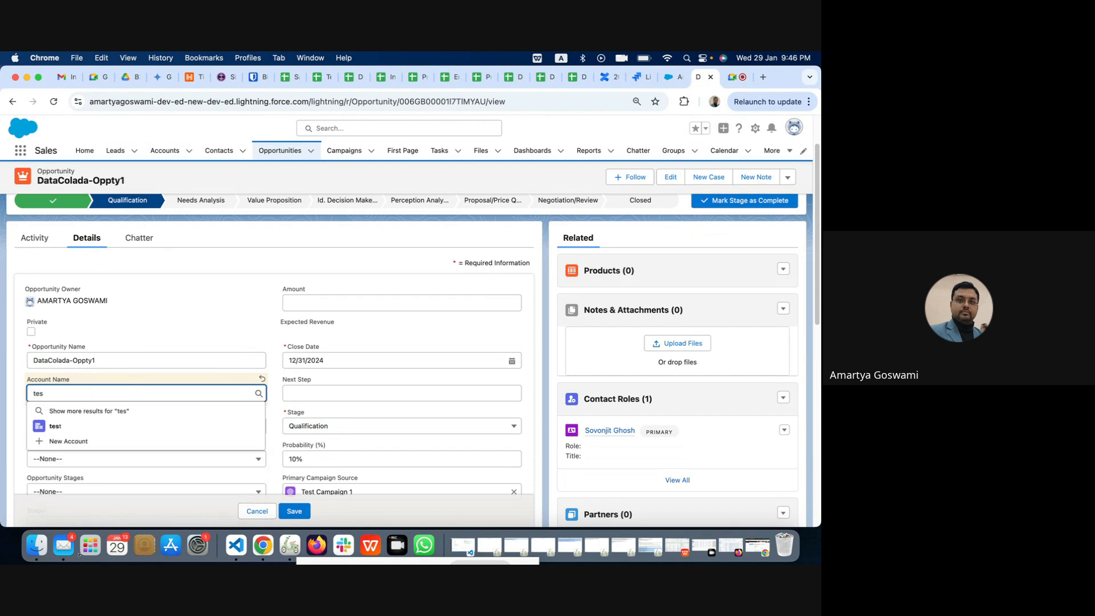
left_click(116, 411)
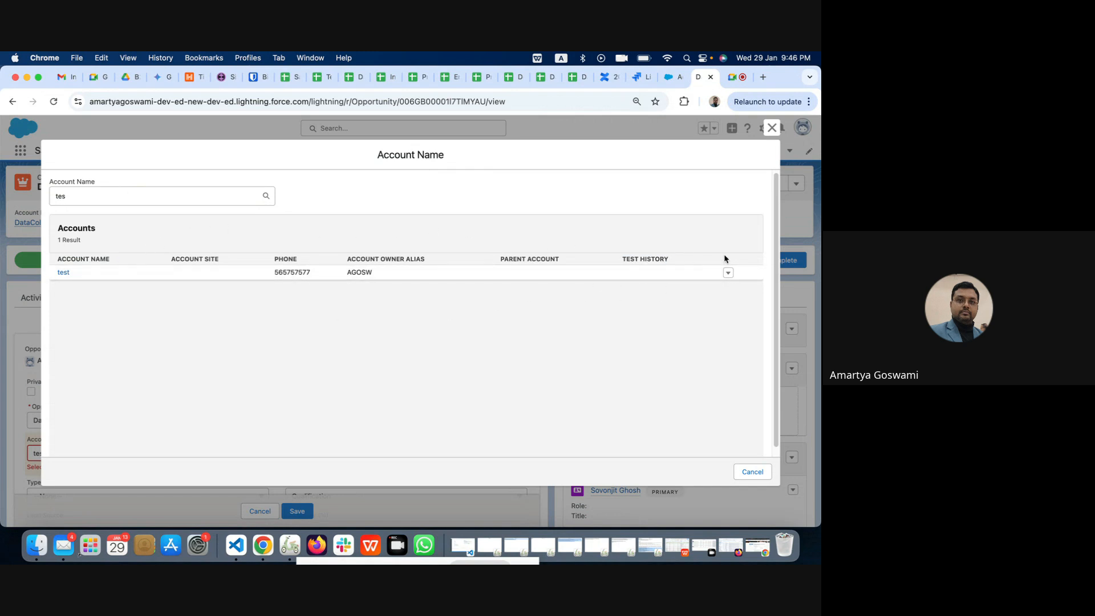
left_click(727, 273)
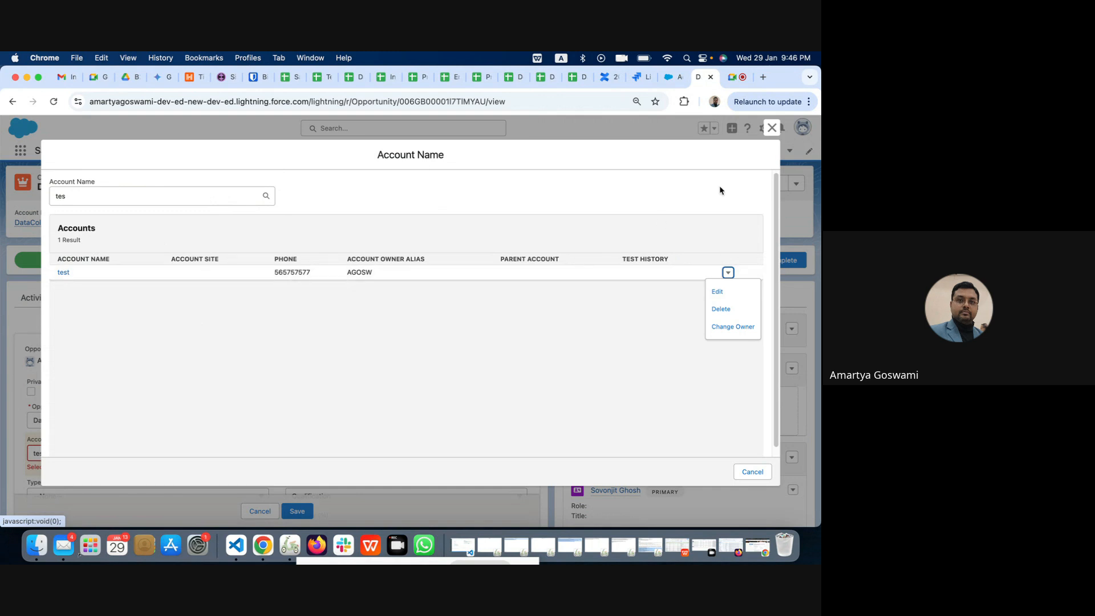
left_click(771, 129)
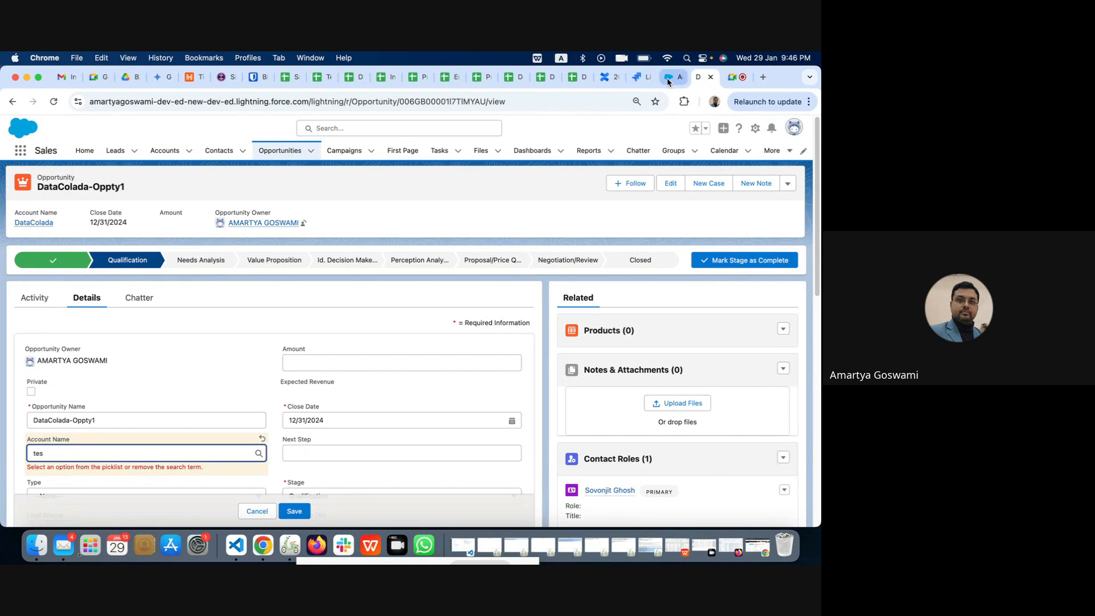
- Return to the Account search layouts in Setup and examine the columns displayed for the default layout and each profile
left_click(659, 76)
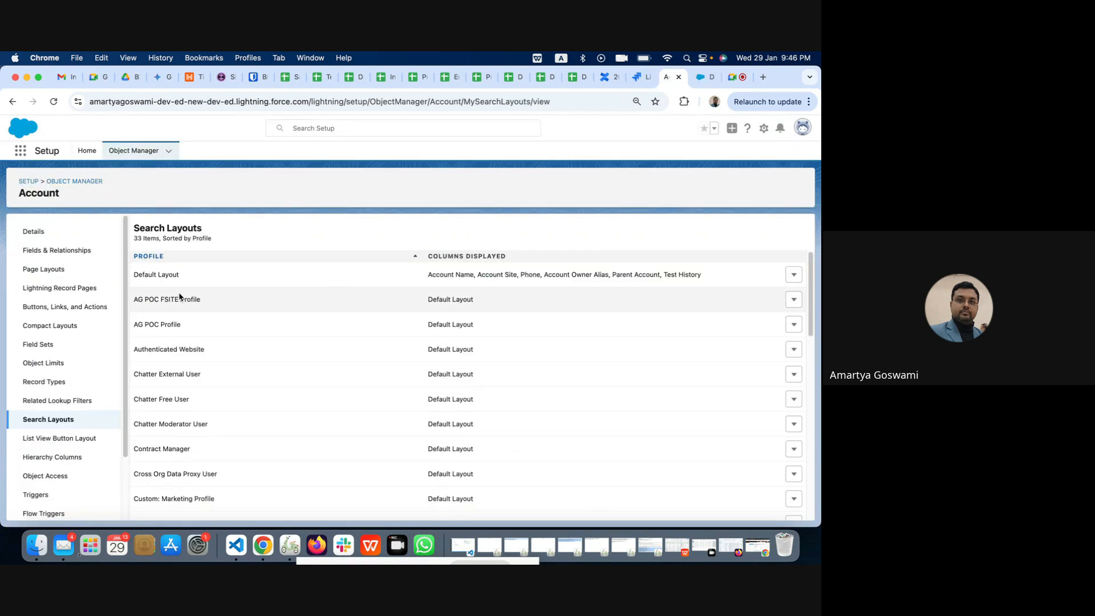
scroll(199, 394, "down", 10)
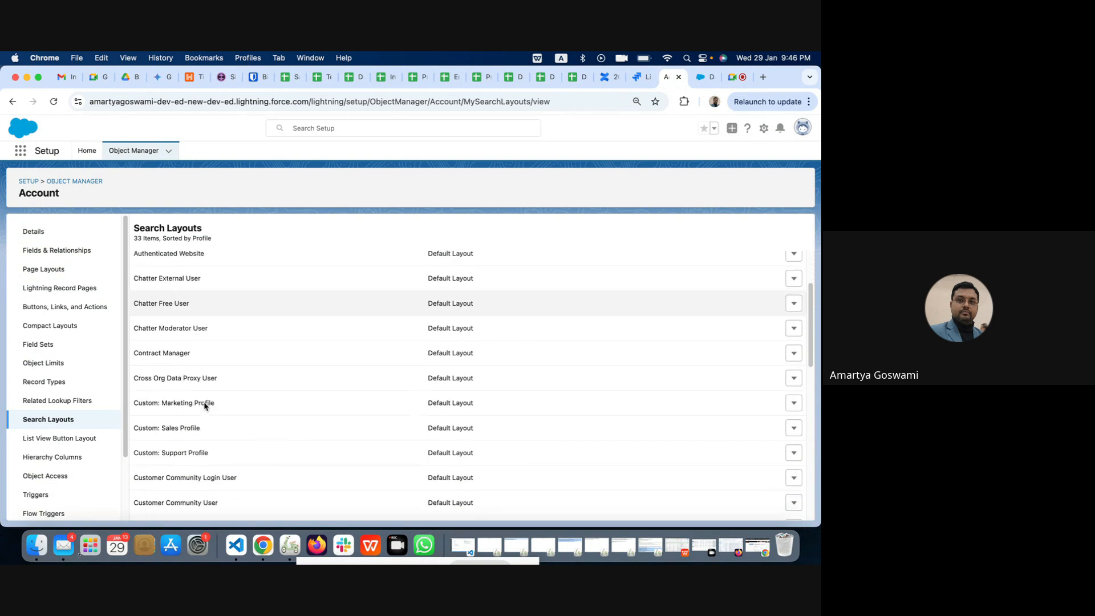
scroll(205, 403, "down", 5)
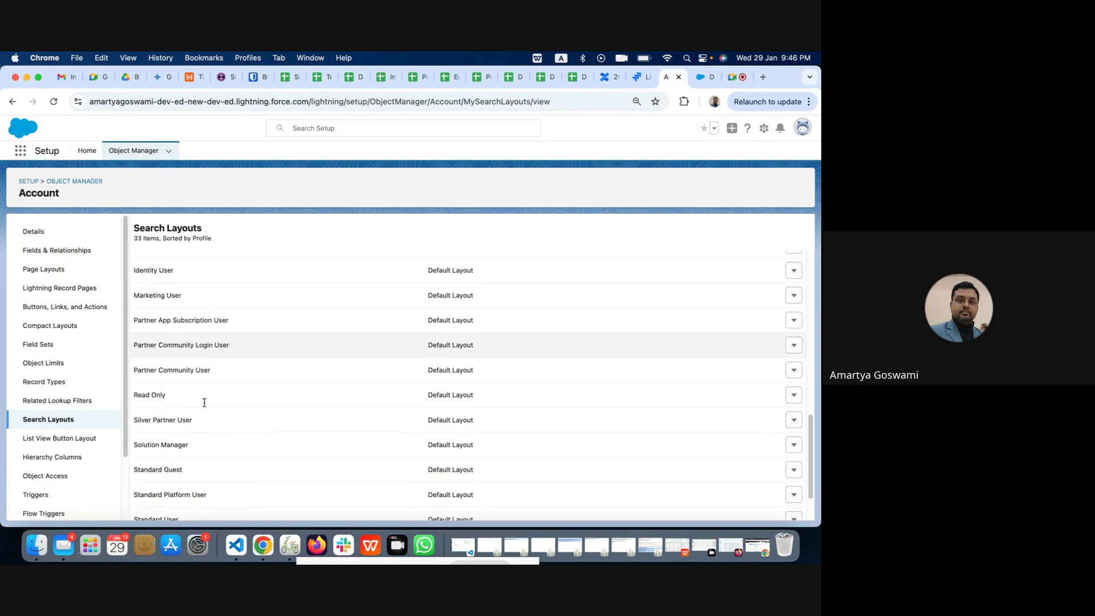
scroll(205, 406, "up", 15)
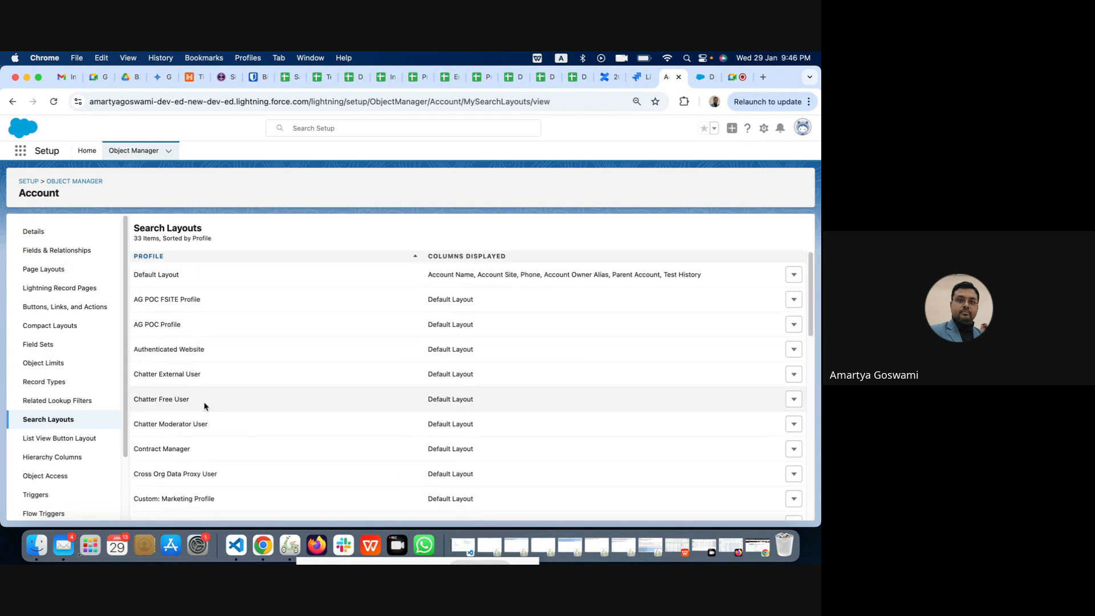
scroll(269, 406, "down", 15)
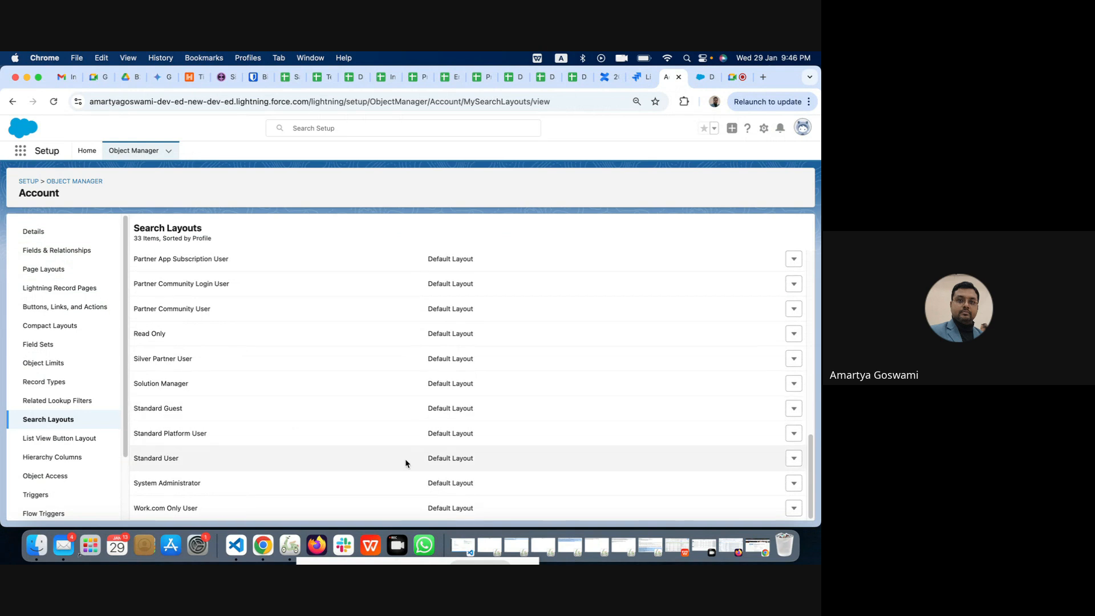
- Open the System Administrator search layout for Account and compare its selected fields with the columns of the opportunity's "tes" account lookup results
left_click(791, 484)
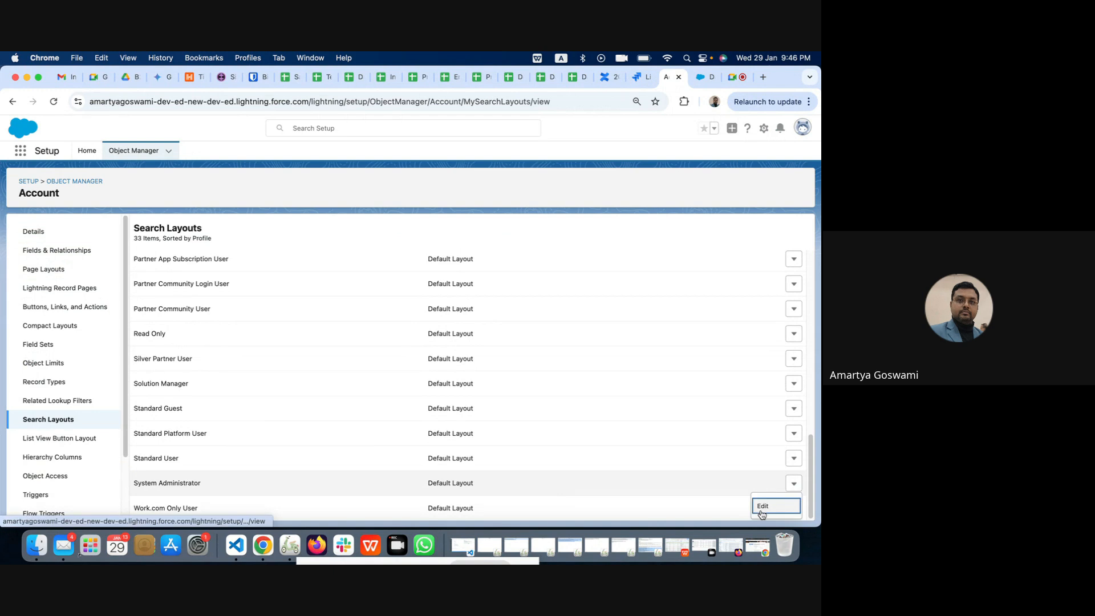
left_click(762, 508)
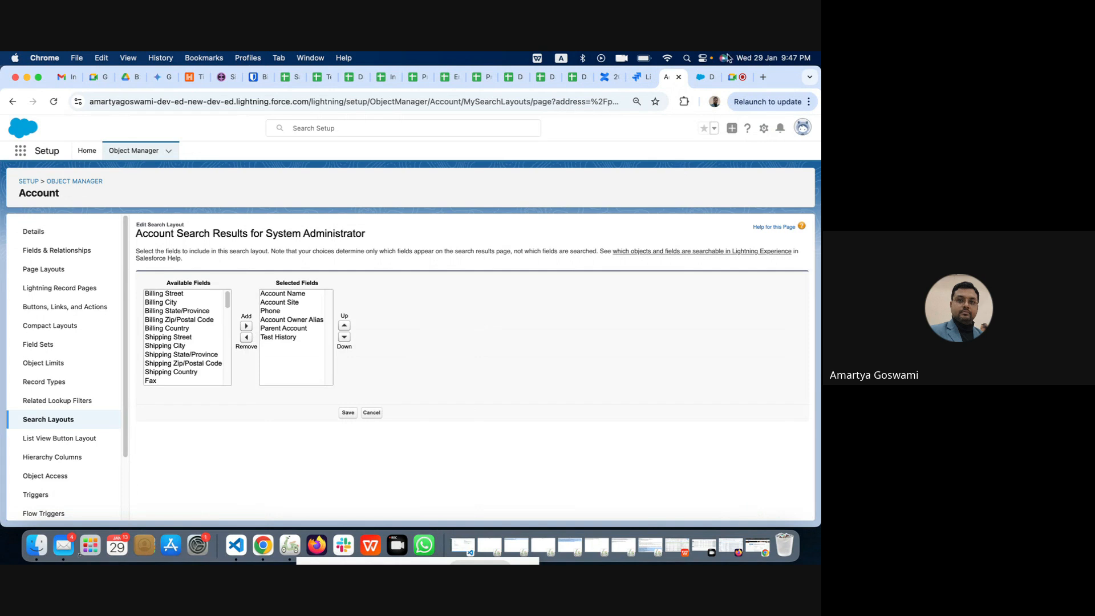
left_click(703, 79)
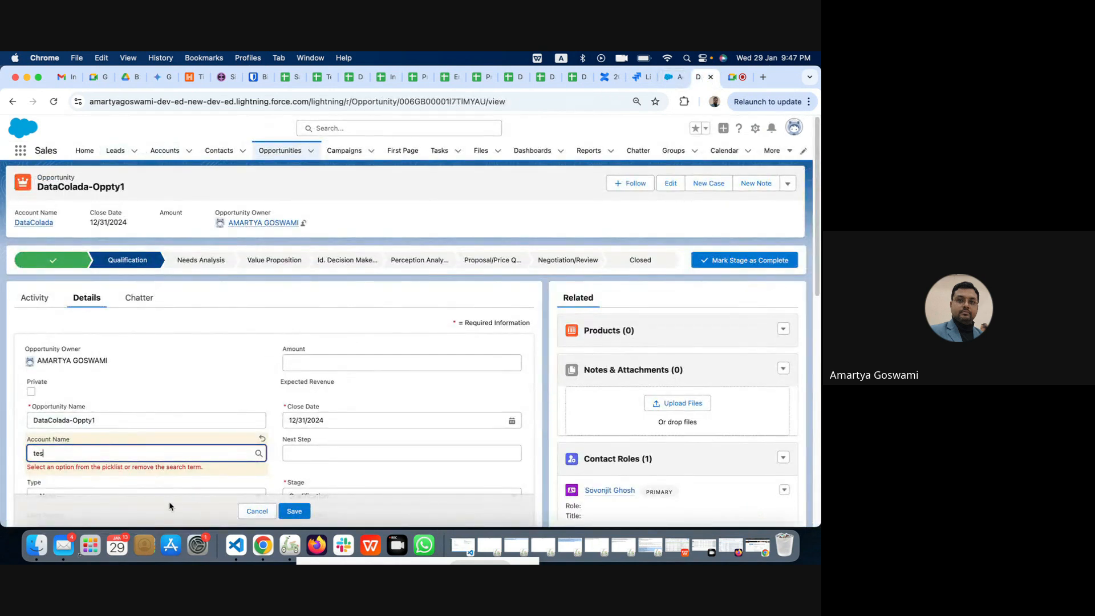
left_click(89, 447)
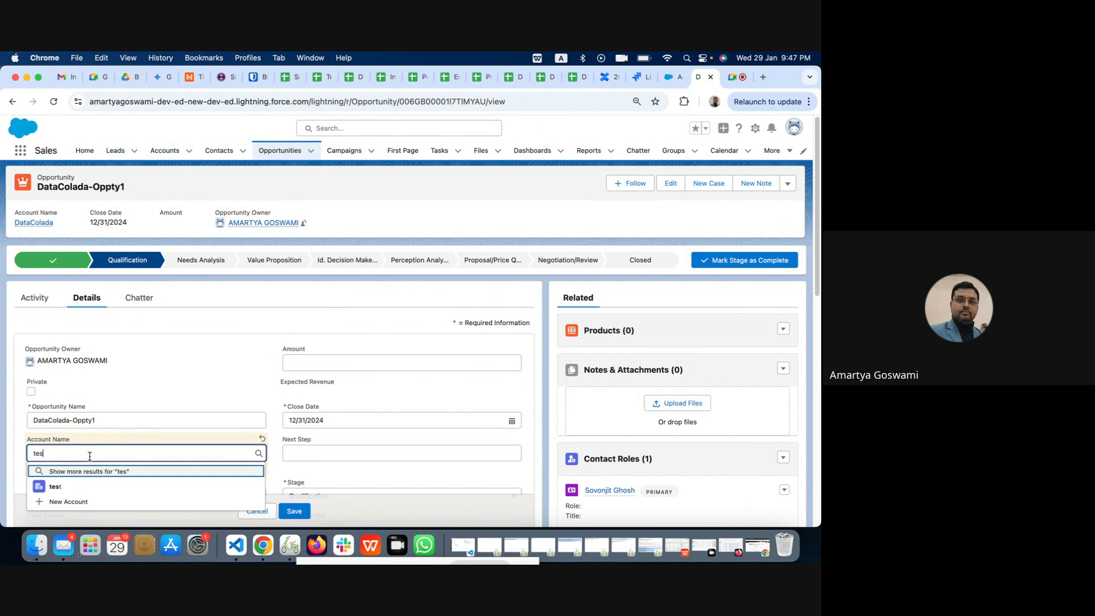
left_click(93, 471)
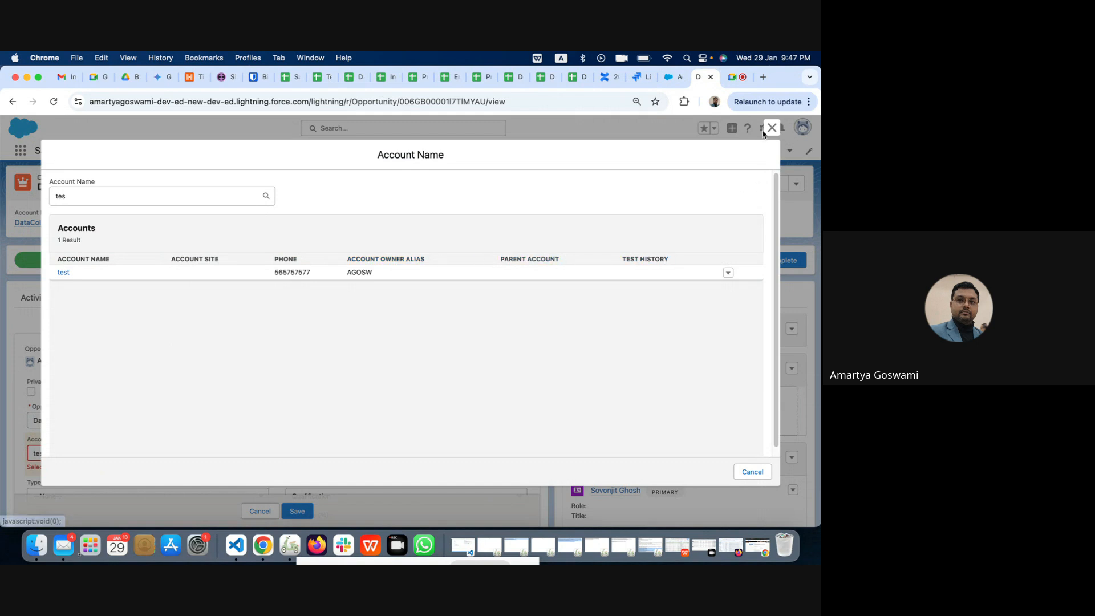
left_click(671, 77)
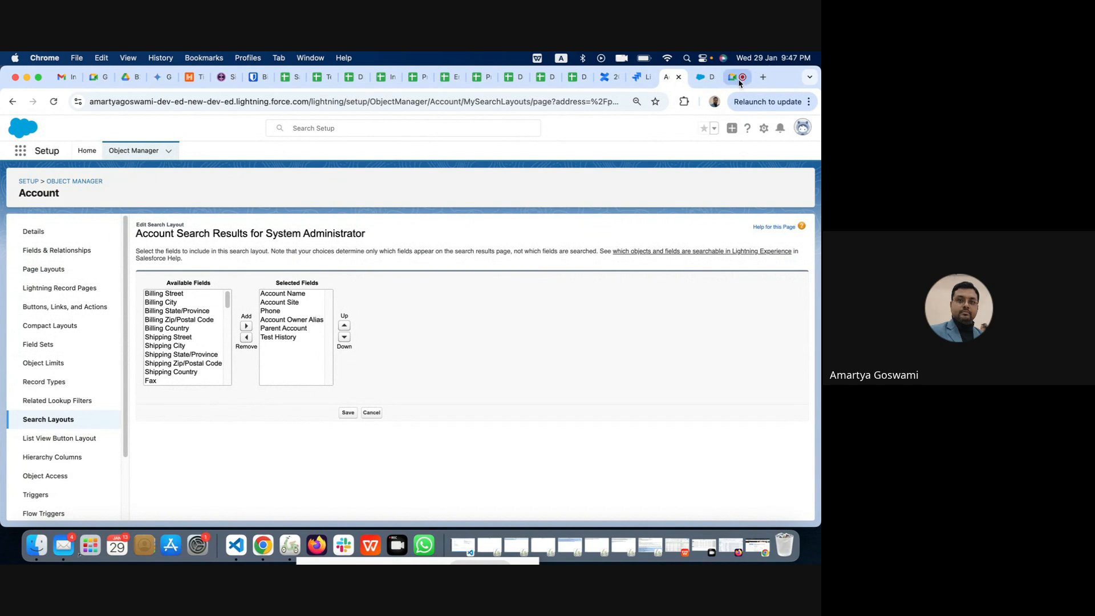
left_click(700, 79)
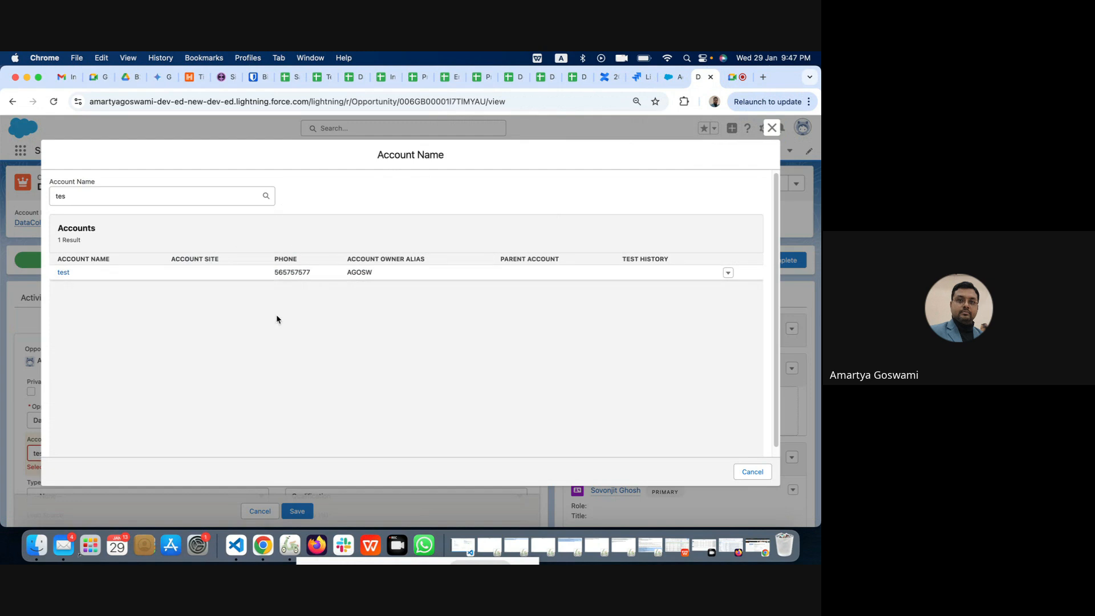
left_click(672, 80)
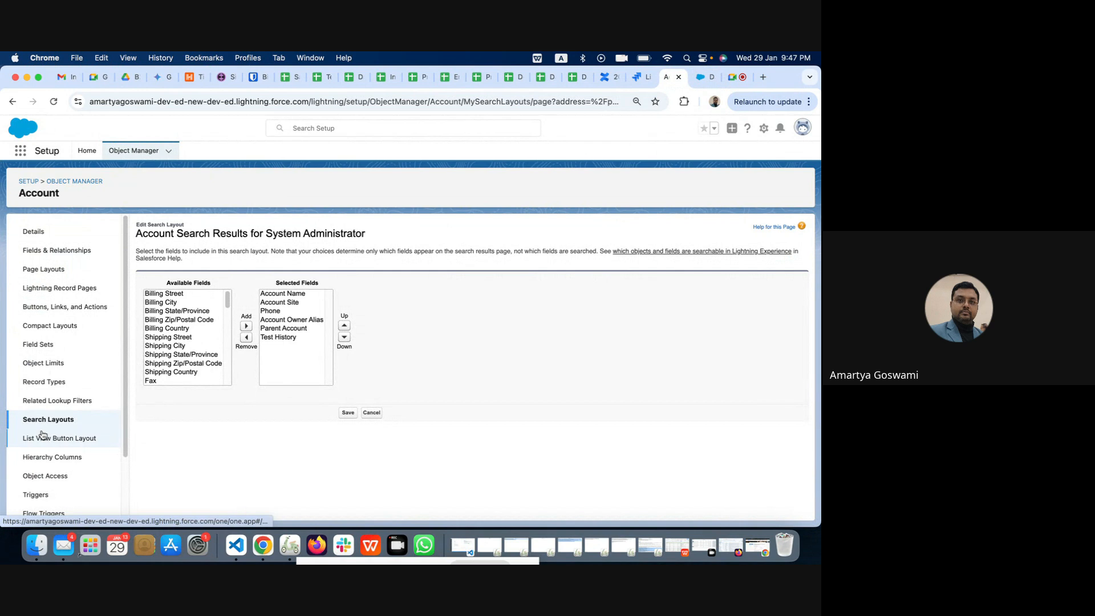
- View the Account object's buttons, links and actions in Setup, and close the account lookup results on the opportunity
scroll(42, 435, "down", 3)
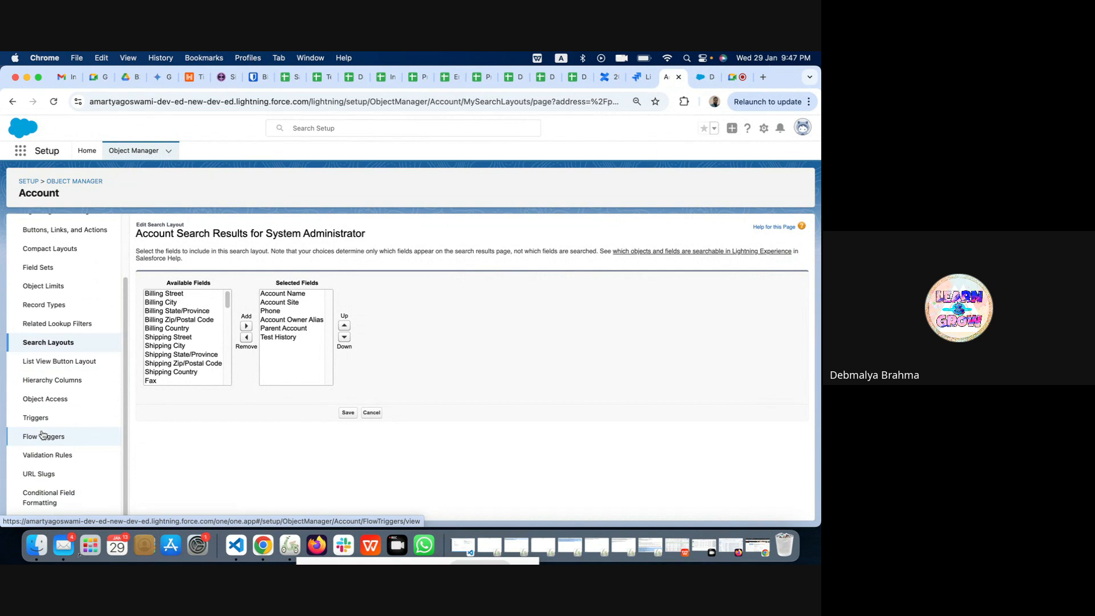
scroll(83, 328, "up", 3)
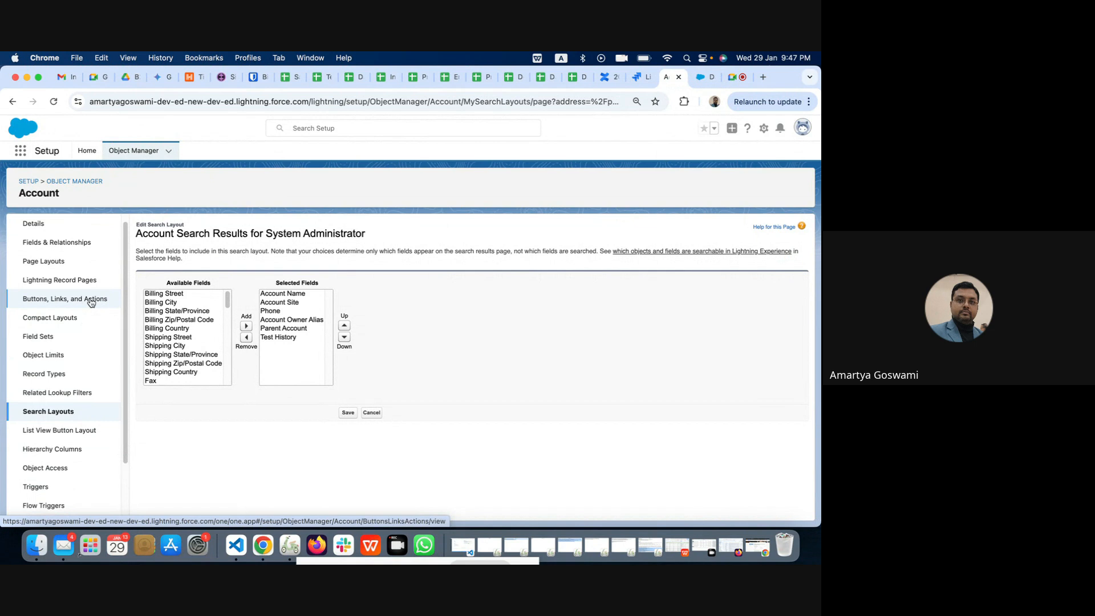
left_click(91, 301)
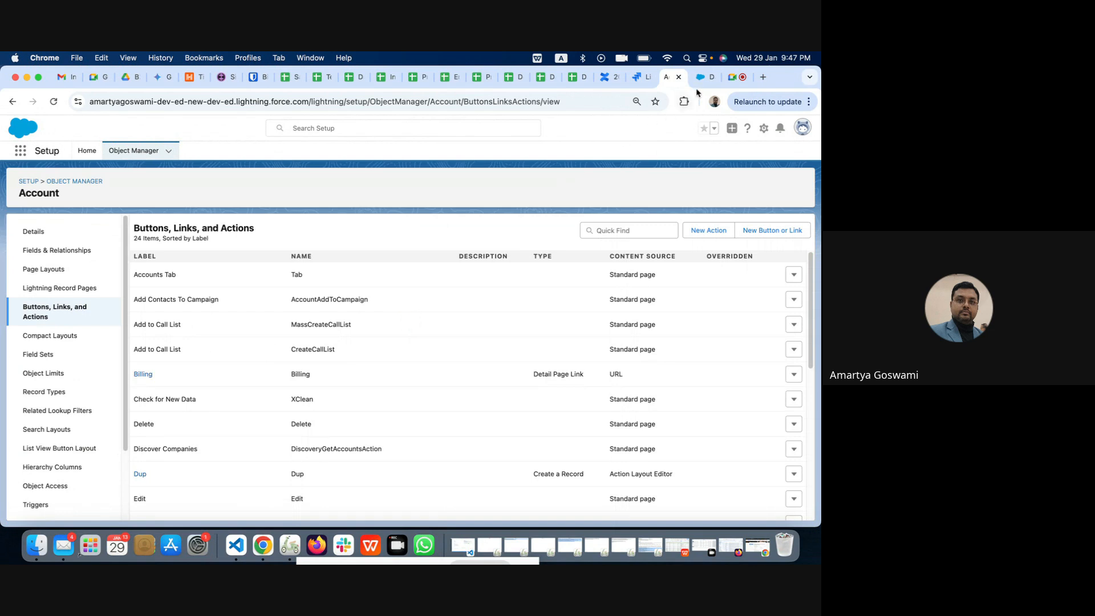
left_click(705, 77)
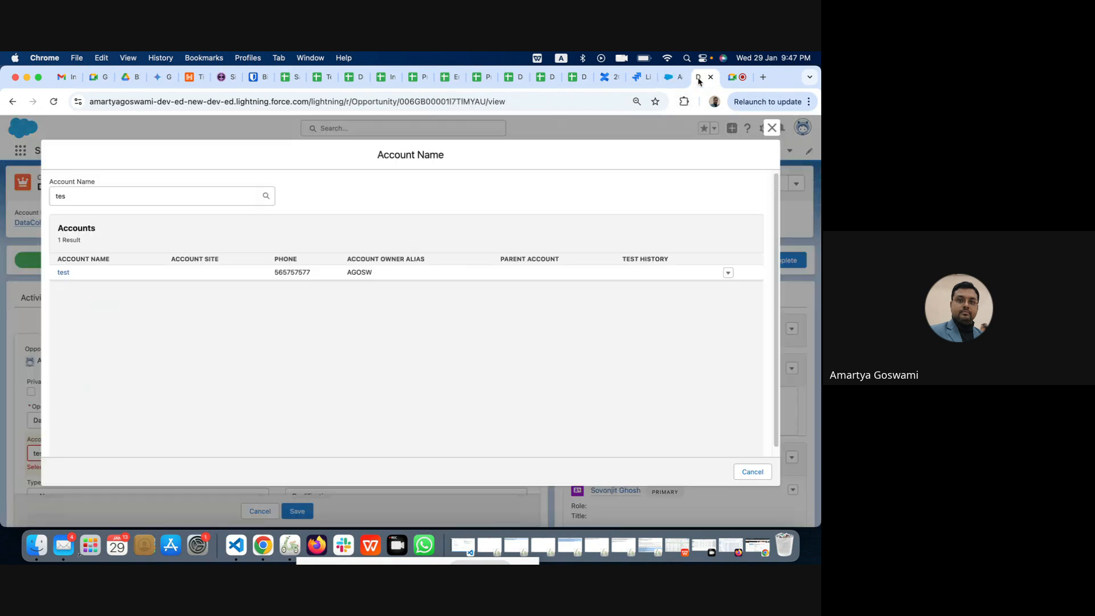
left_click(771, 127)
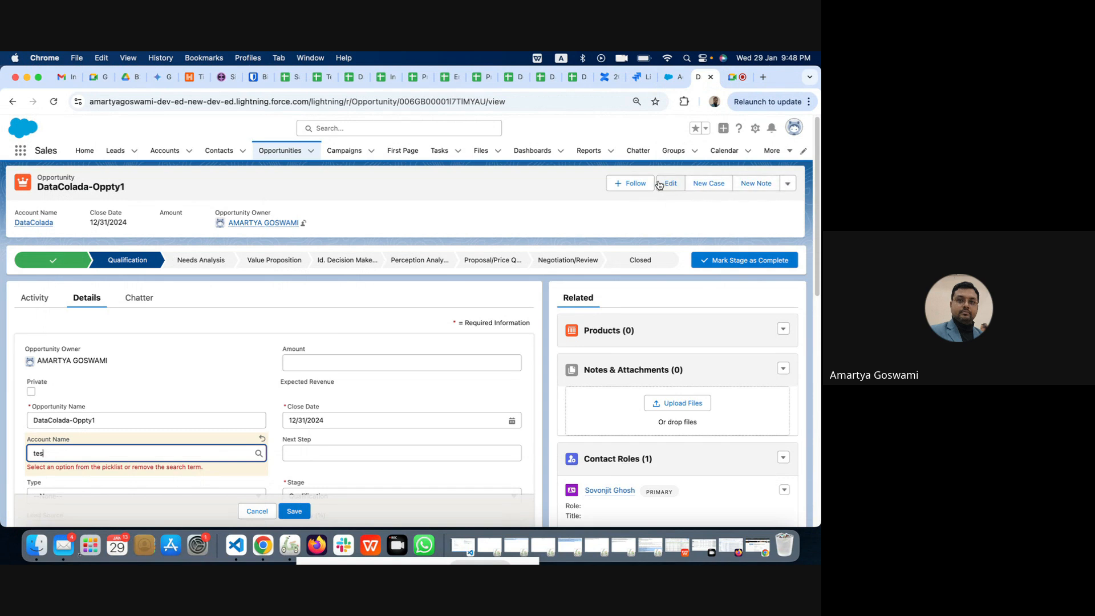
left_click(668, 80)
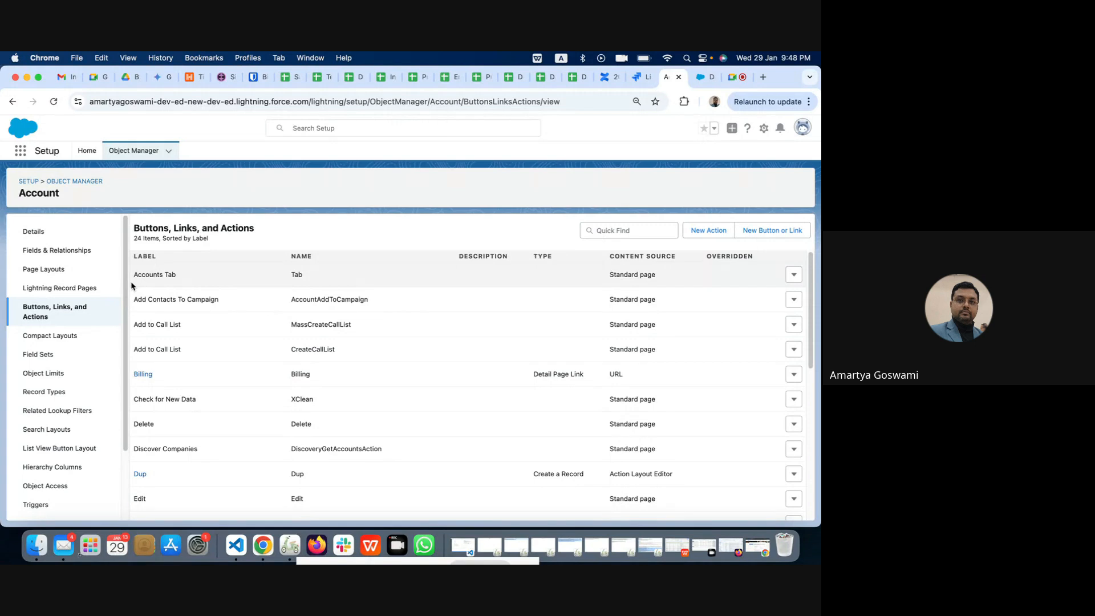
- View the action types available for a new Account action, cancel it, and look through the existing buttons, links and actions
left_click(706, 234)
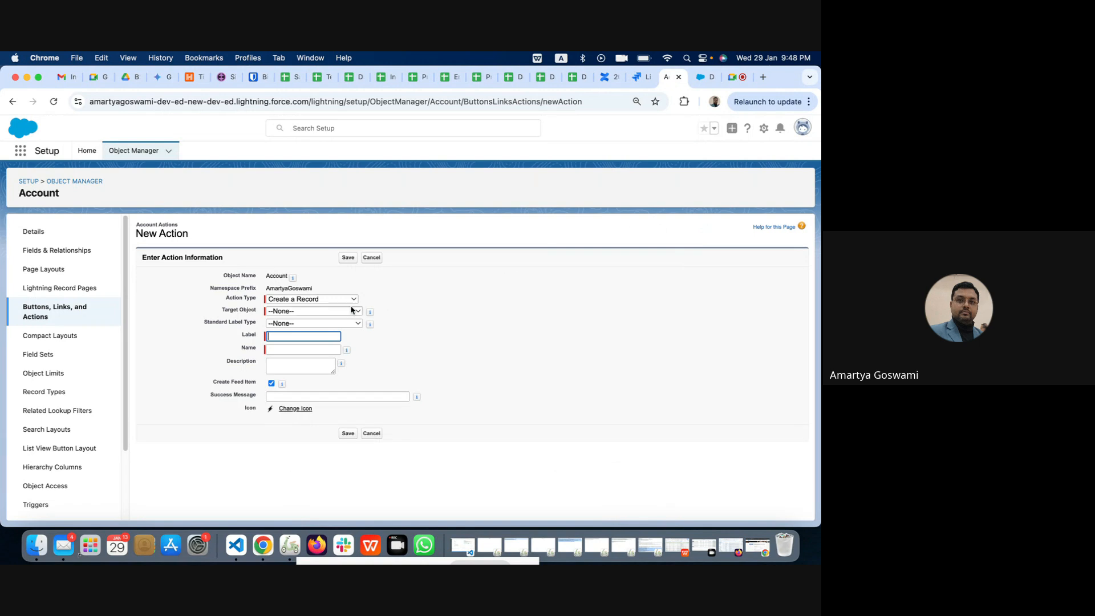
left_click(305, 299)
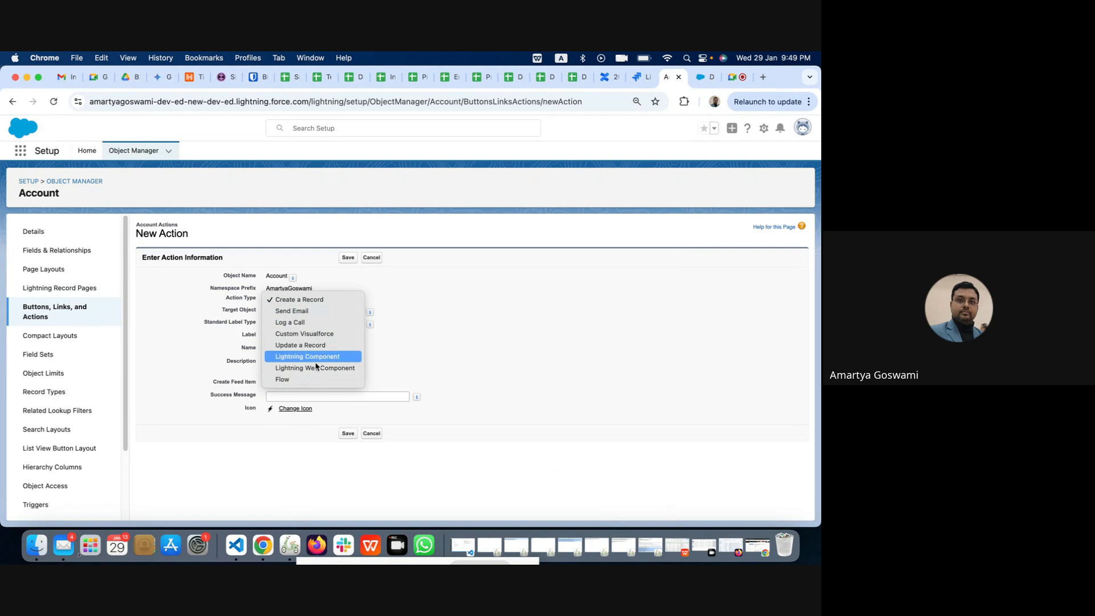
left_click(372, 435)
left_click(372, 435)
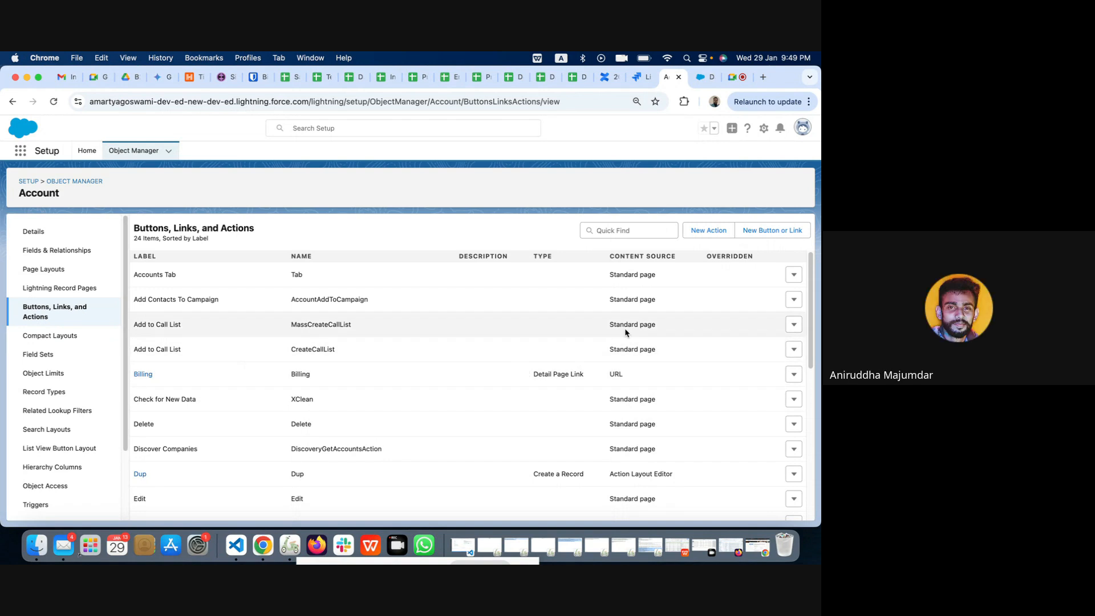
scroll(625, 332, "down", 10)
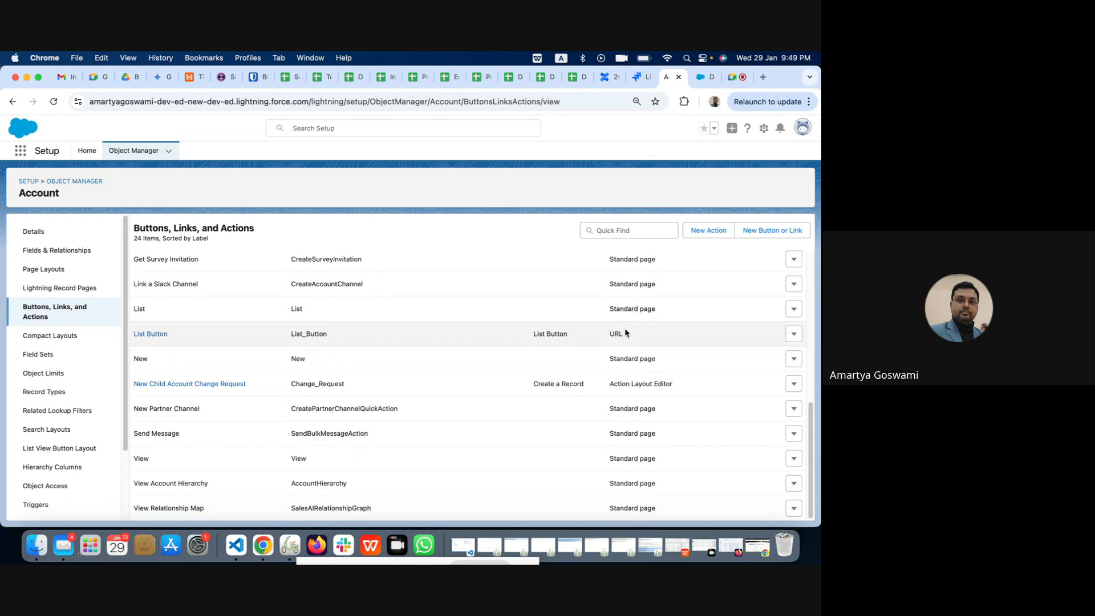
scroll(625, 333, "up", 10)
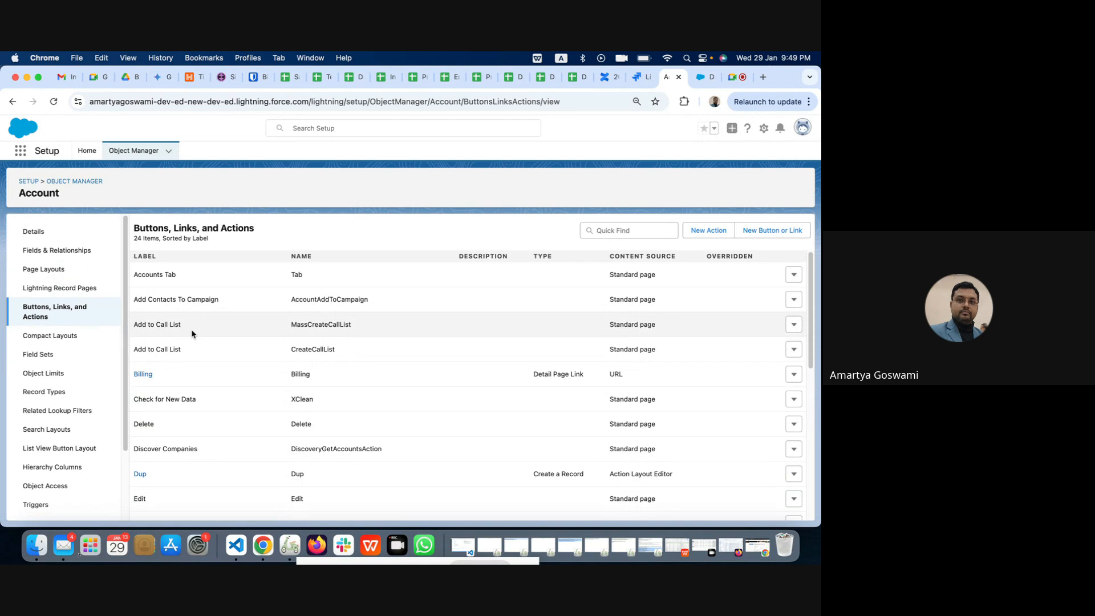
- Discard the unsaved DataColada-Oppty1 changes and open the record page of the first recently viewed DataColada account for editing
left_click(697, 77)
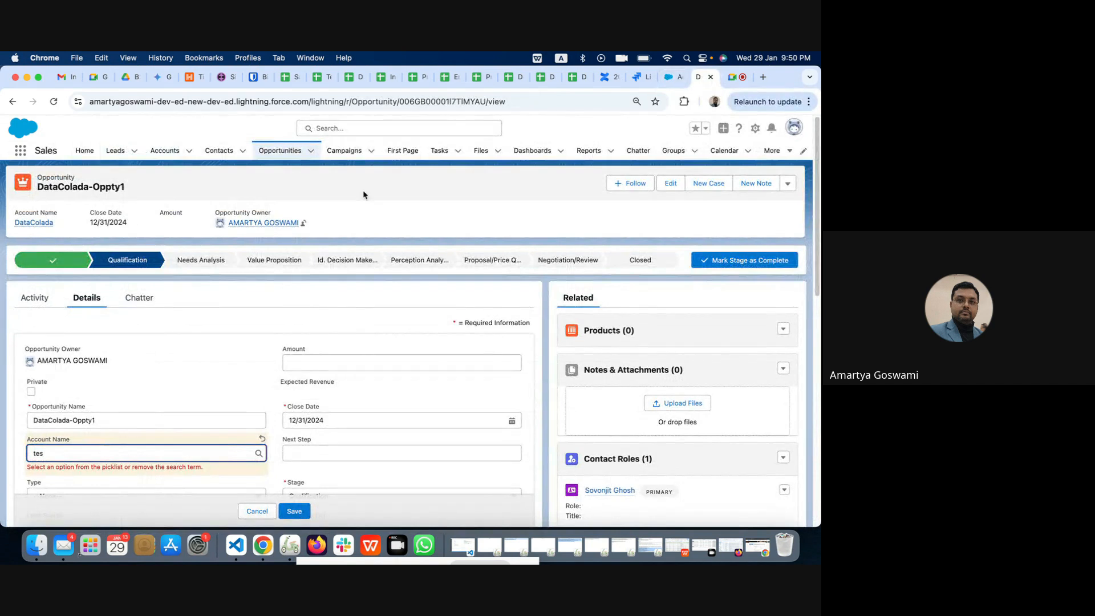
left_click(166, 151)
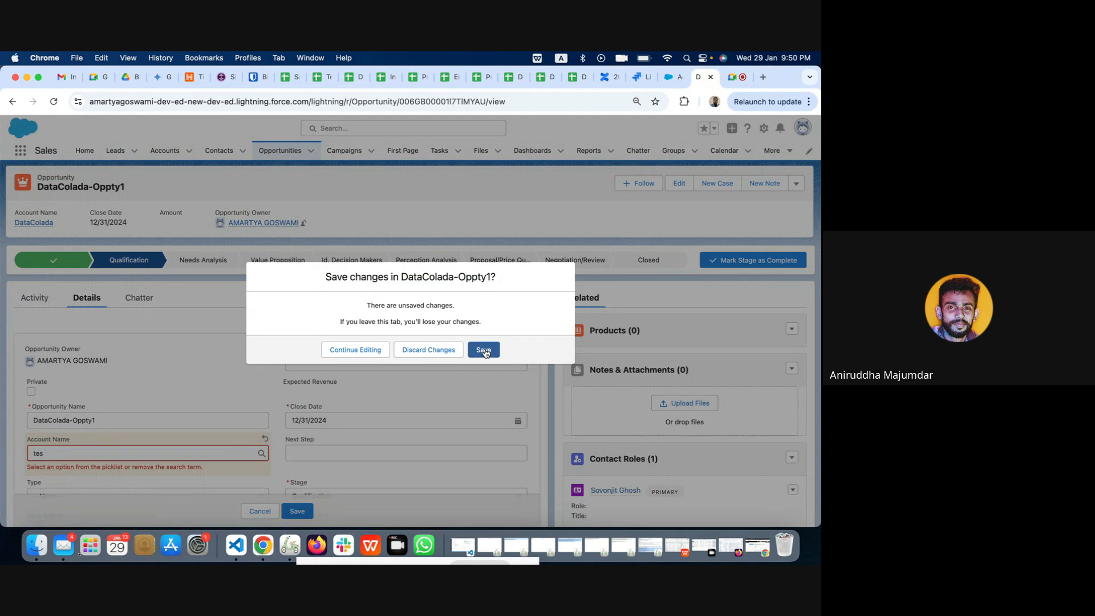
left_click(420, 350)
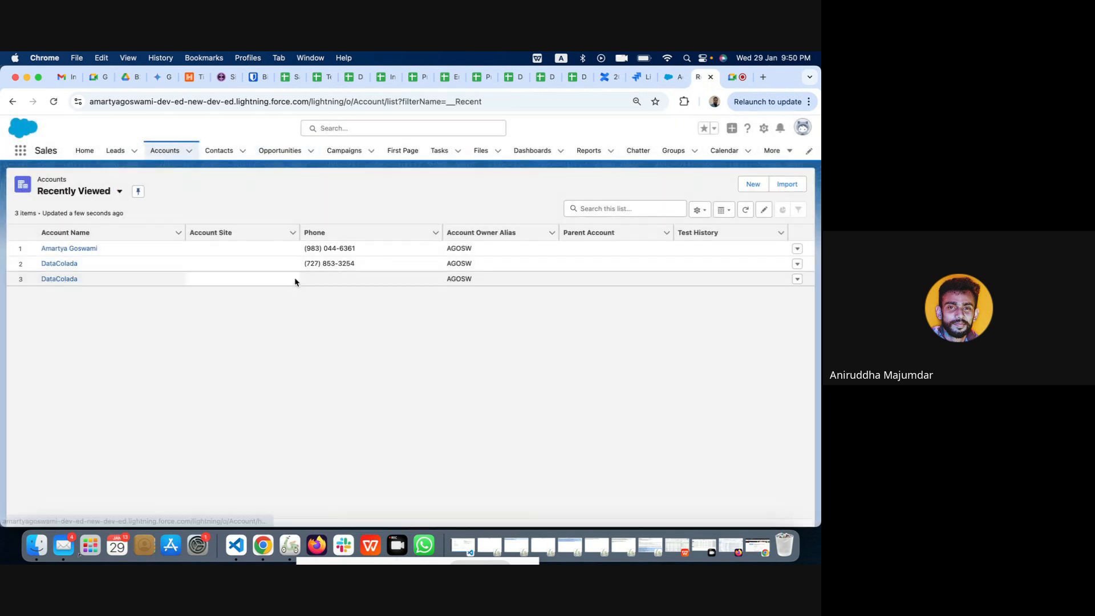
left_click(61, 263)
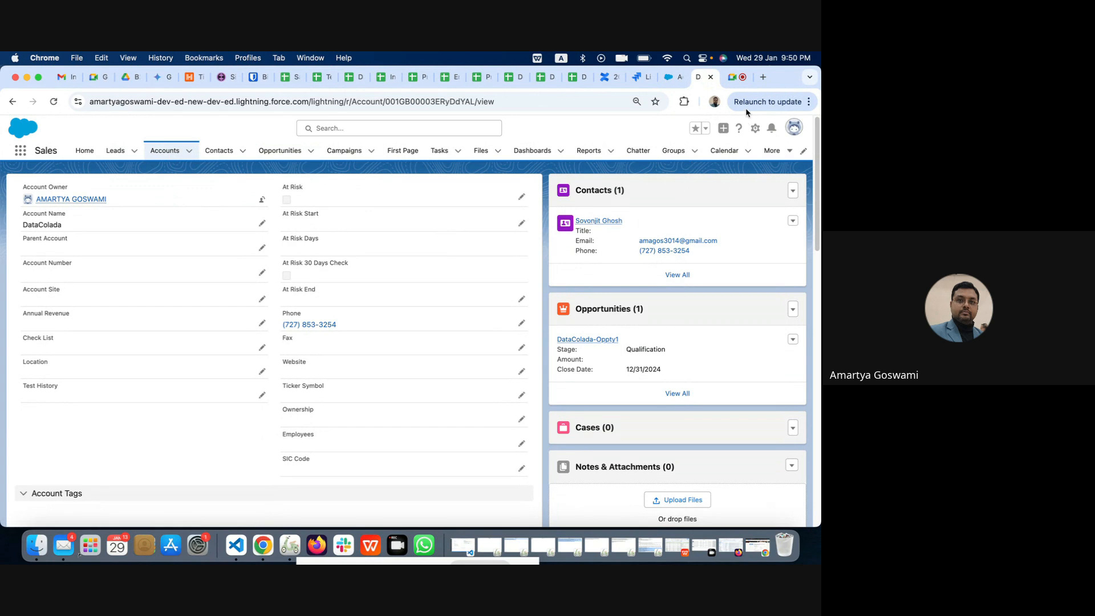
left_click(755, 129)
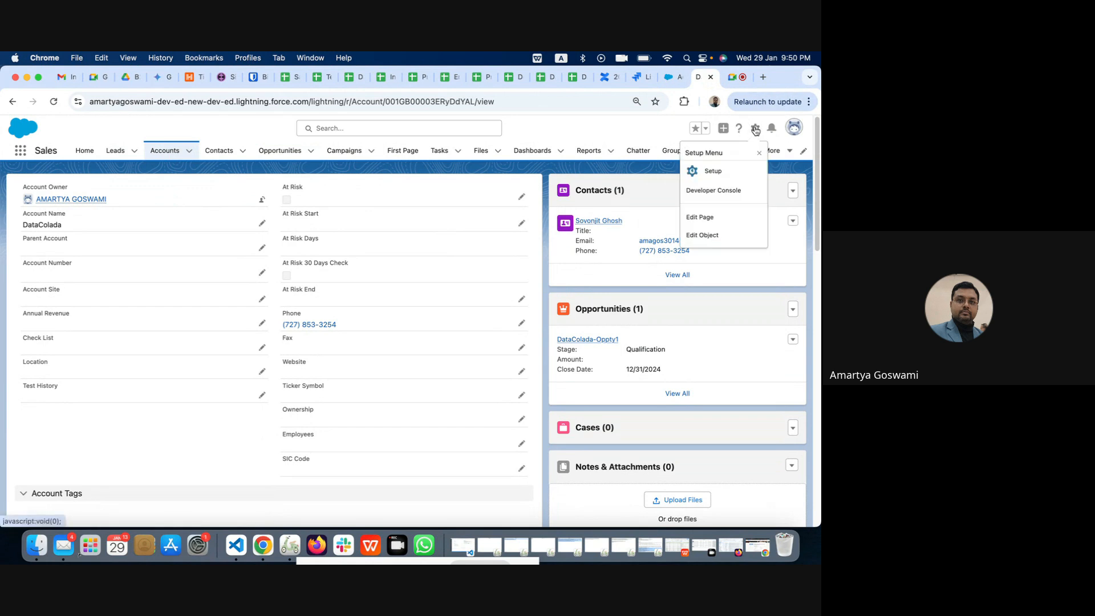
left_click(722, 217)
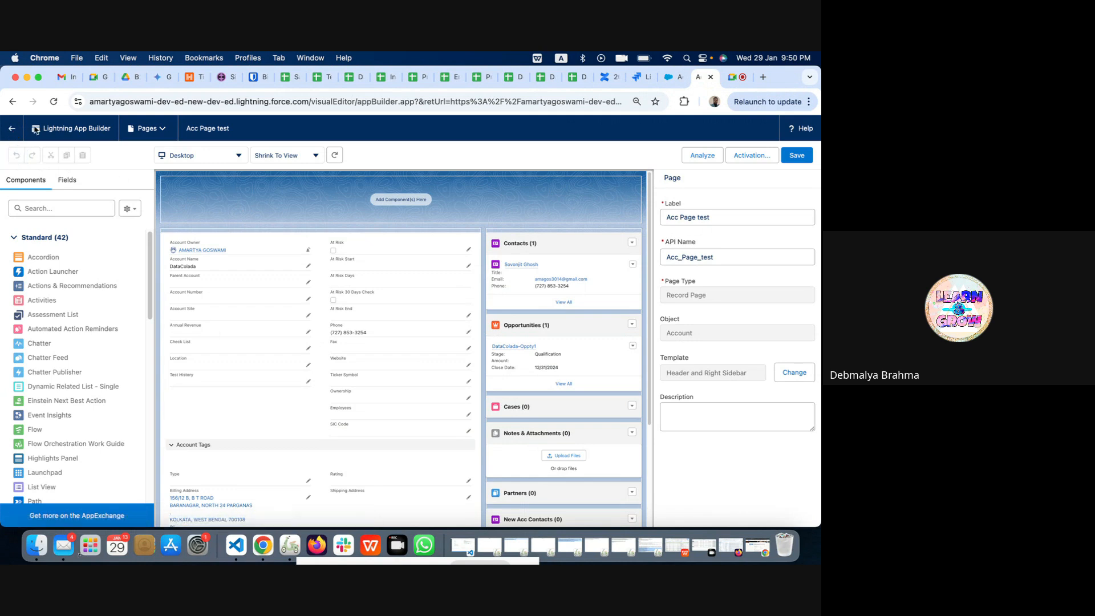
- Open the Account Record Page for editing from the Account object's Lightning record pages in Setup
left_click(672, 78)
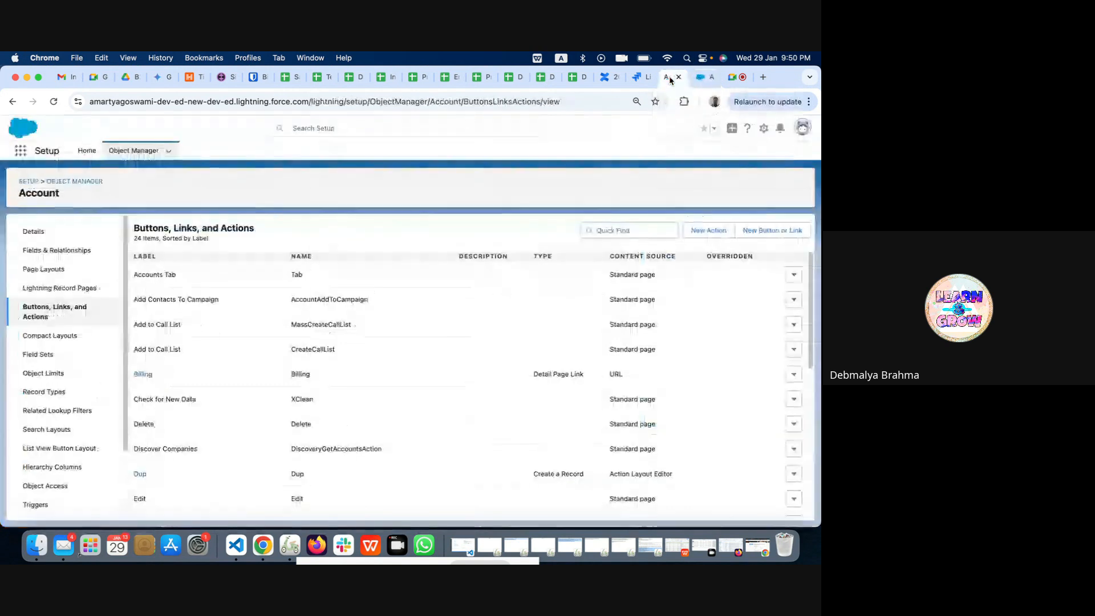
left_click(57, 288)
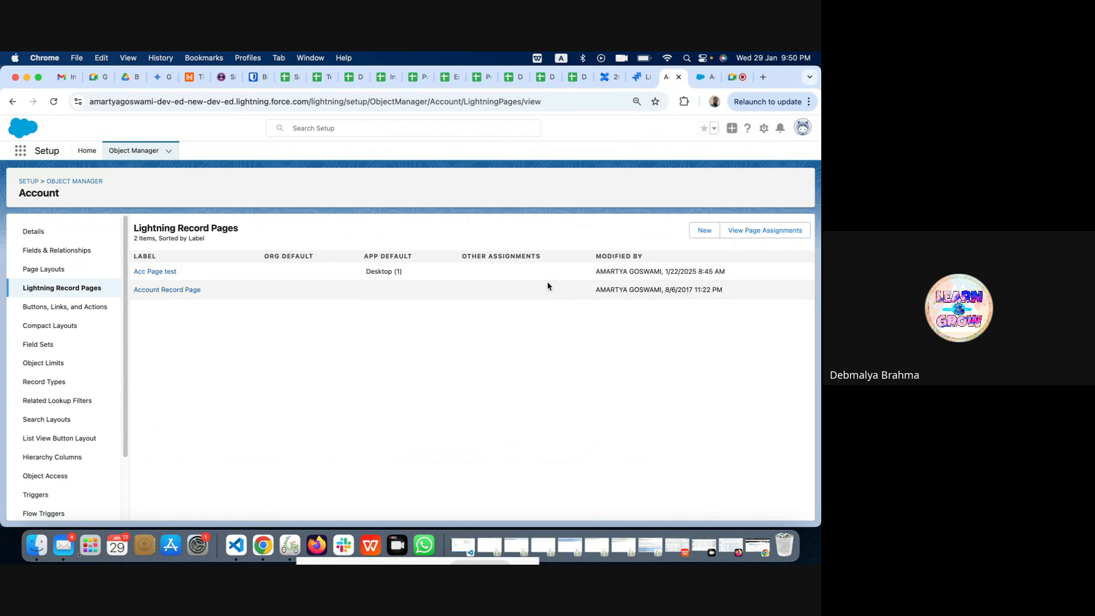
left_click(177, 291)
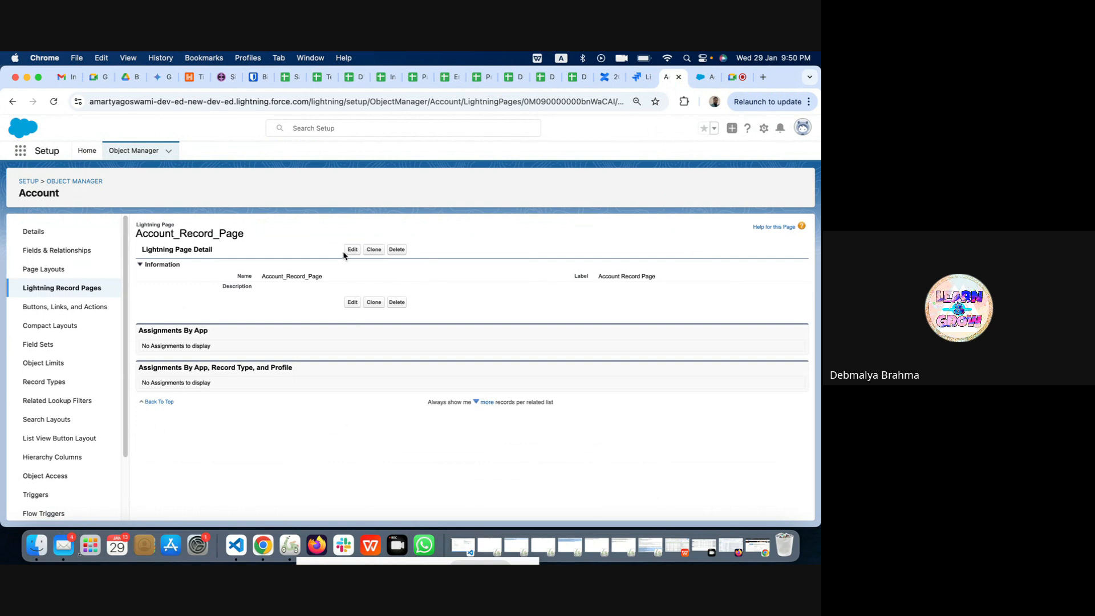
left_click(352, 251)
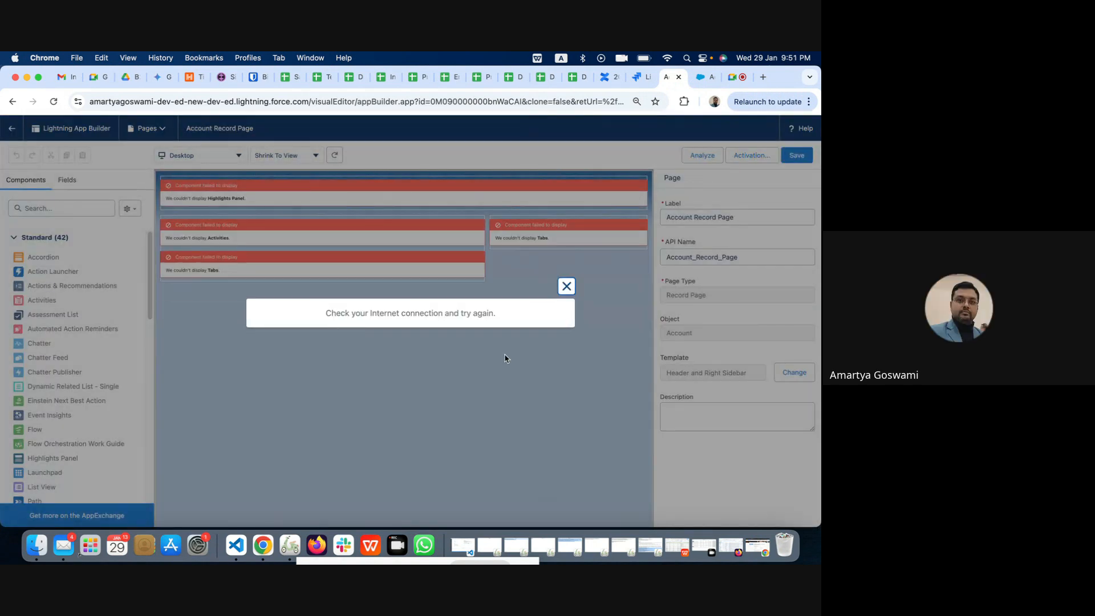
left_click(566, 287)
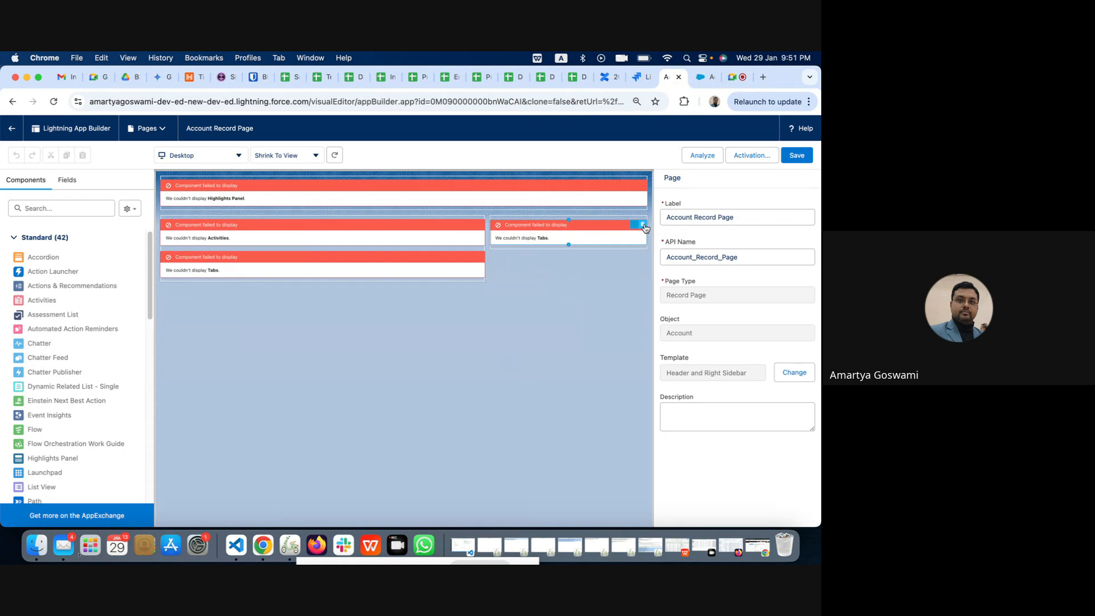
- Delete both Tabs components, the Activities component and the Highlights Panel from the Account Record Page, and save the page
left_click(644, 225)
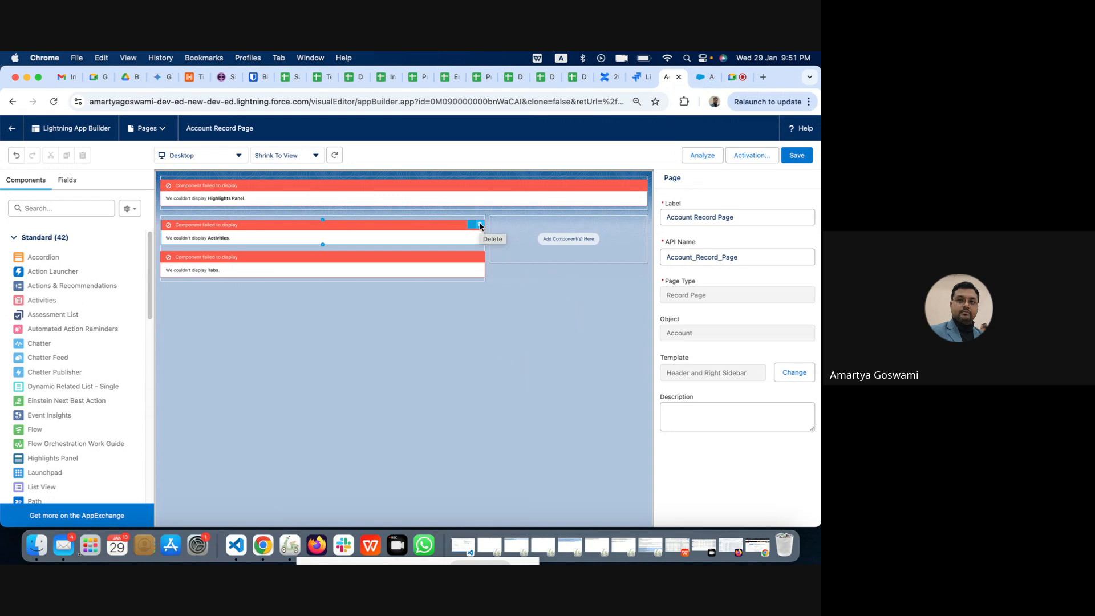
left_click(480, 225)
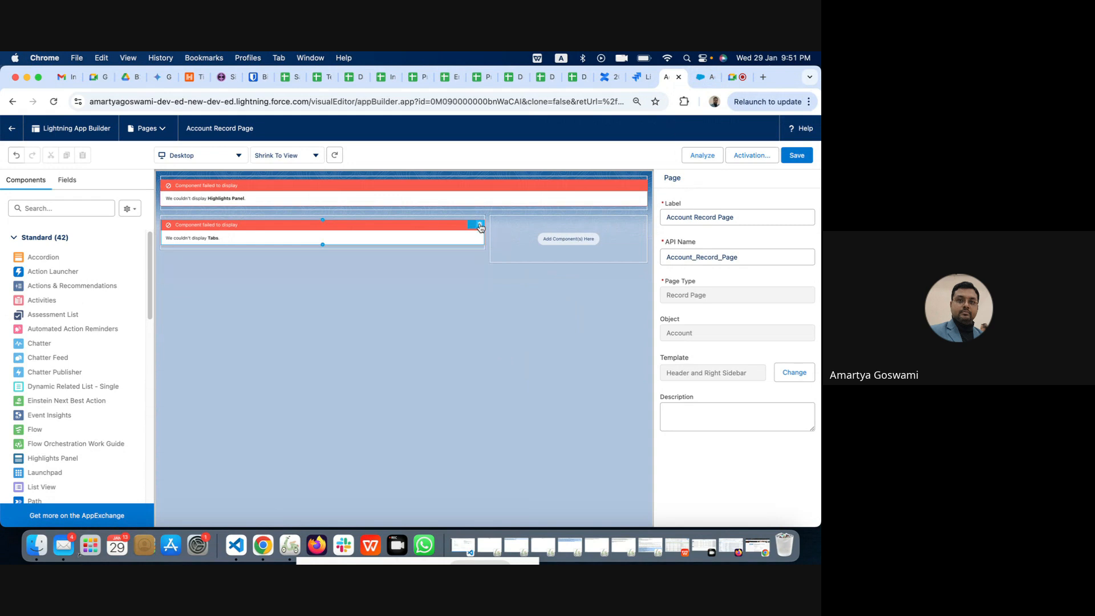
left_click(480, 226)
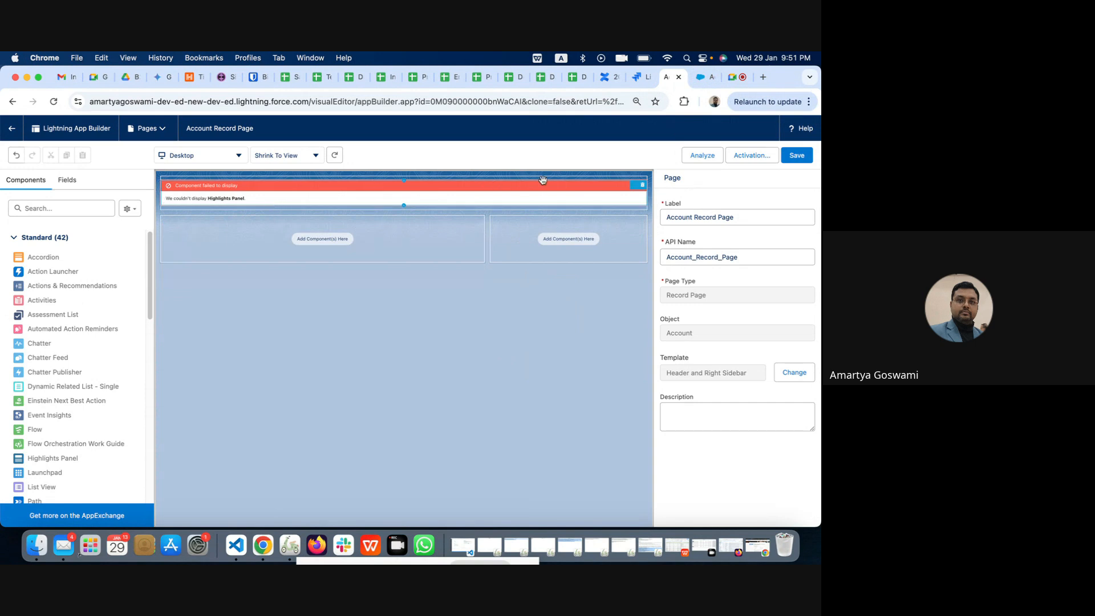
left_click(646, 183)
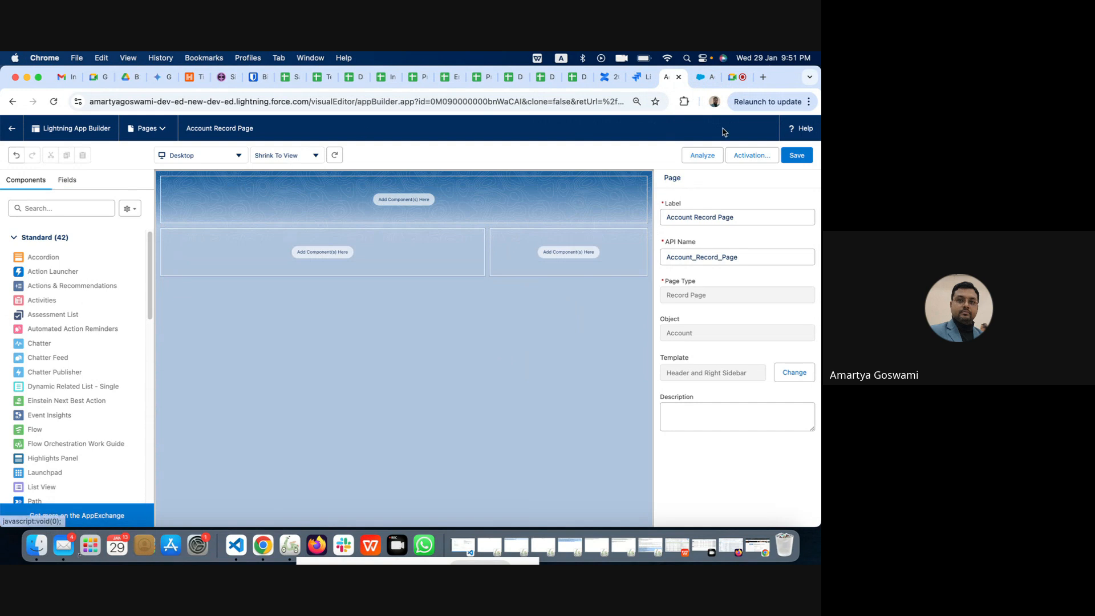
left_click(794, 157)
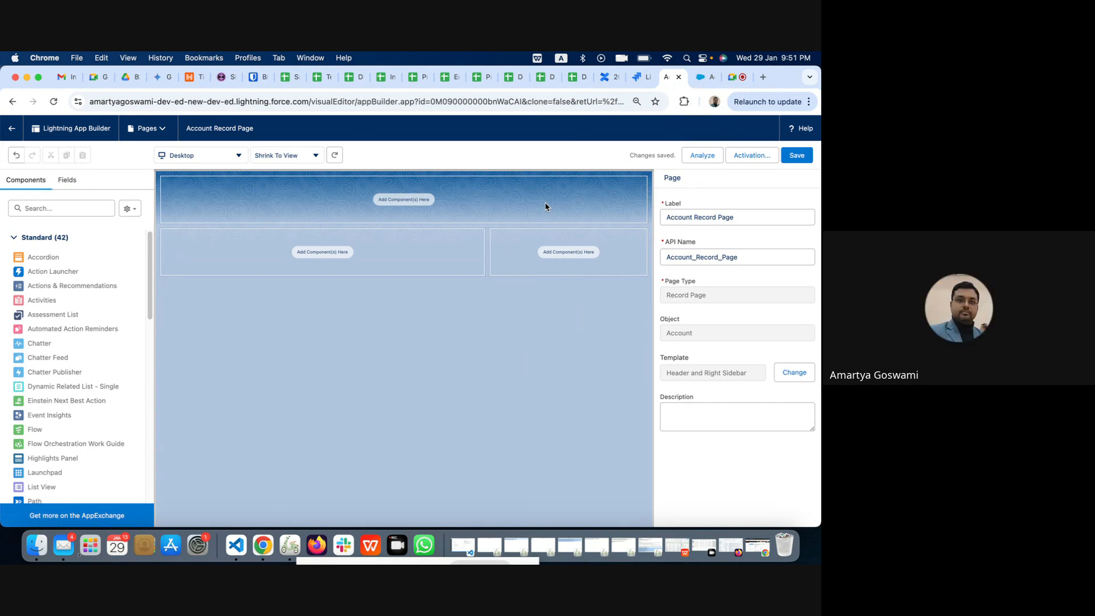
- Leave the Account Record Page and open the Acc Page test Lightning record page of Account for editing
left_click(10, 132)
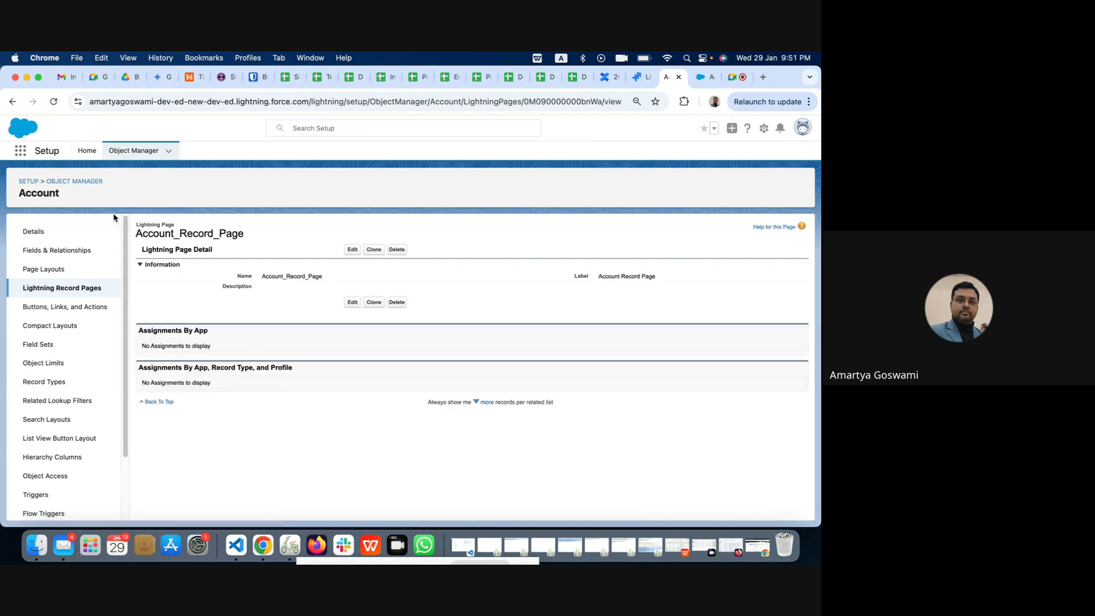
left_click(56, 290)
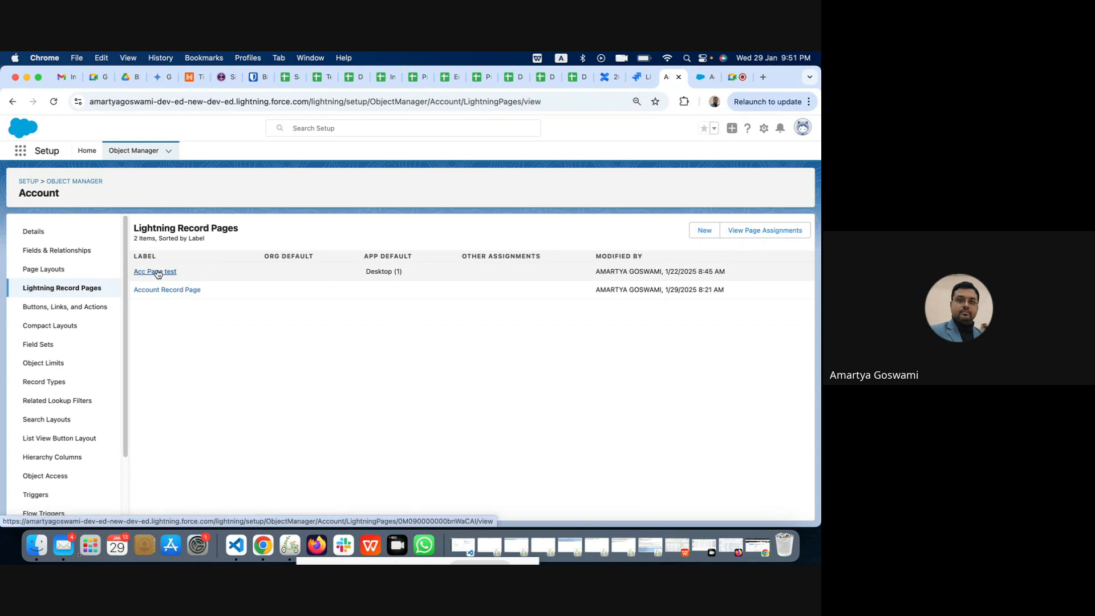
left_click(158, 274)
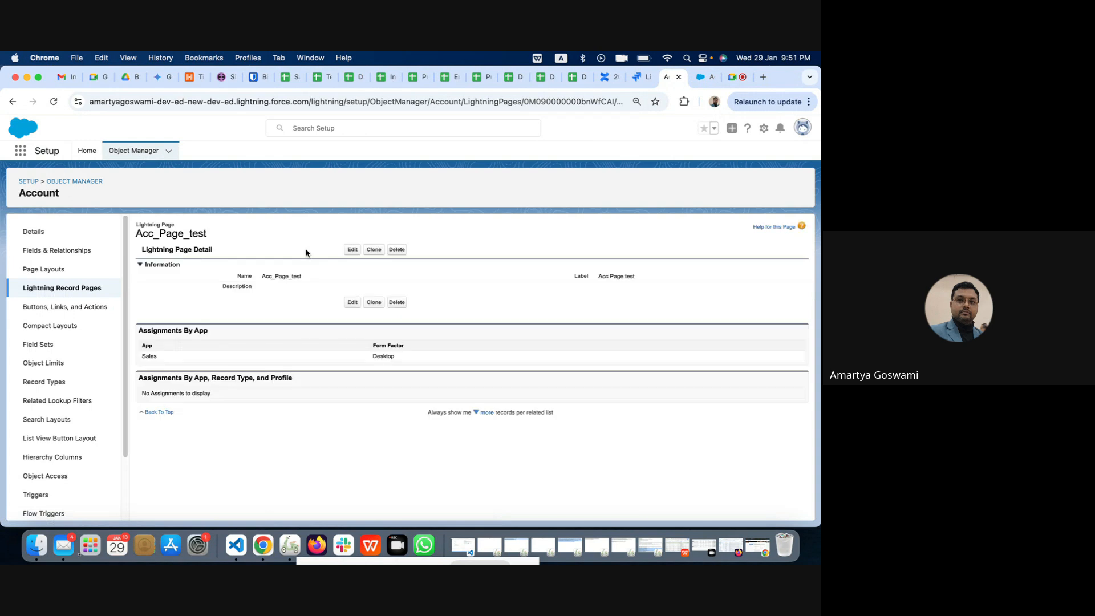
left_click(351, 250)
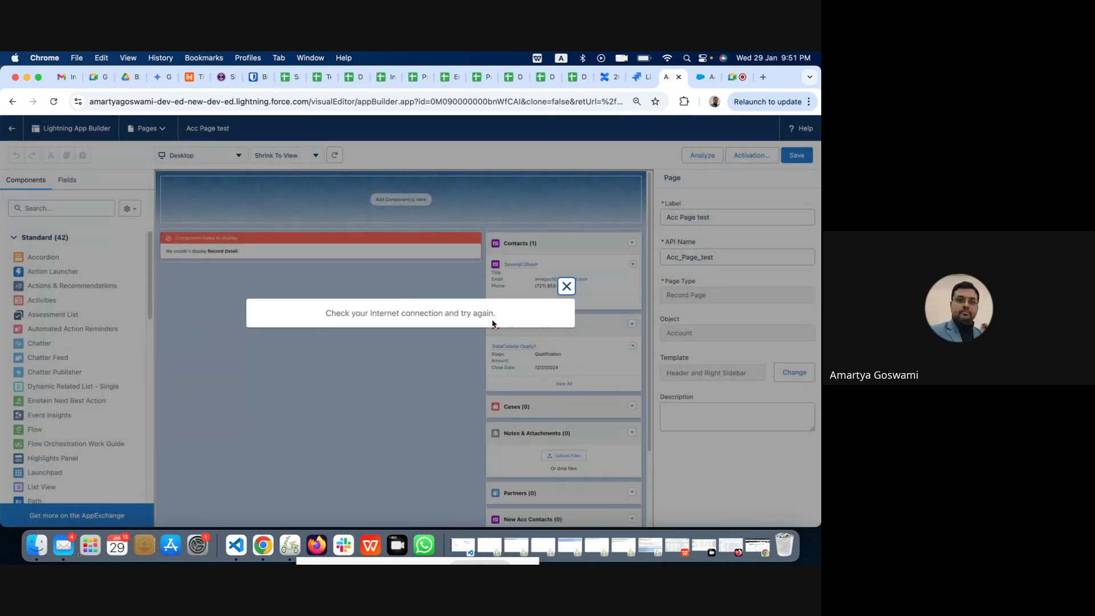
left_click(566, 287)
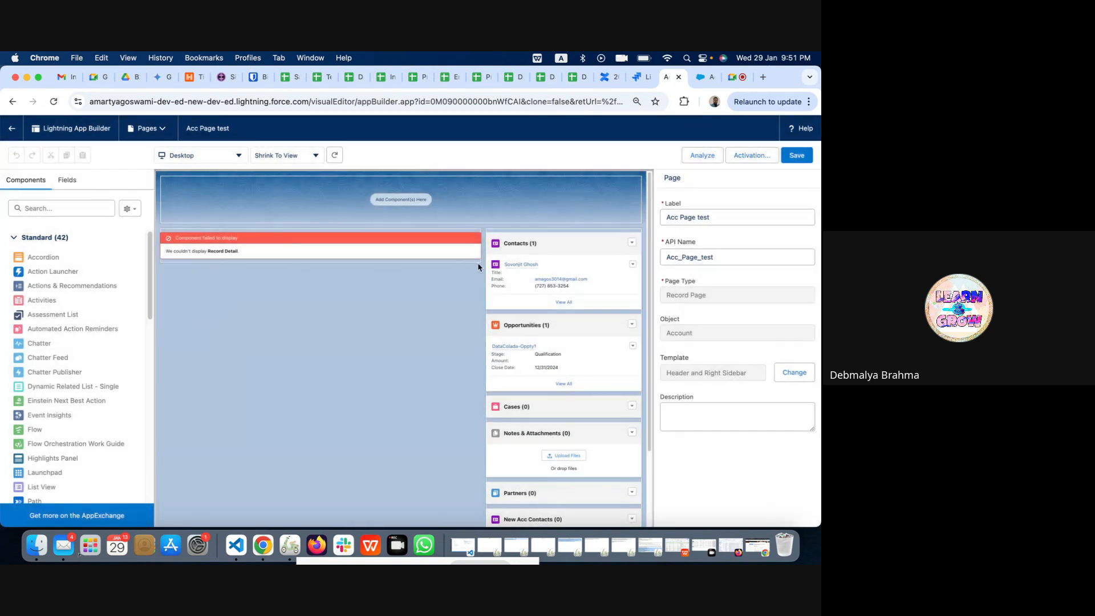
- Delete the failed Record Detail component from Acc Page test and add a new Record Detail component in the same main region
left_click(477, 240)
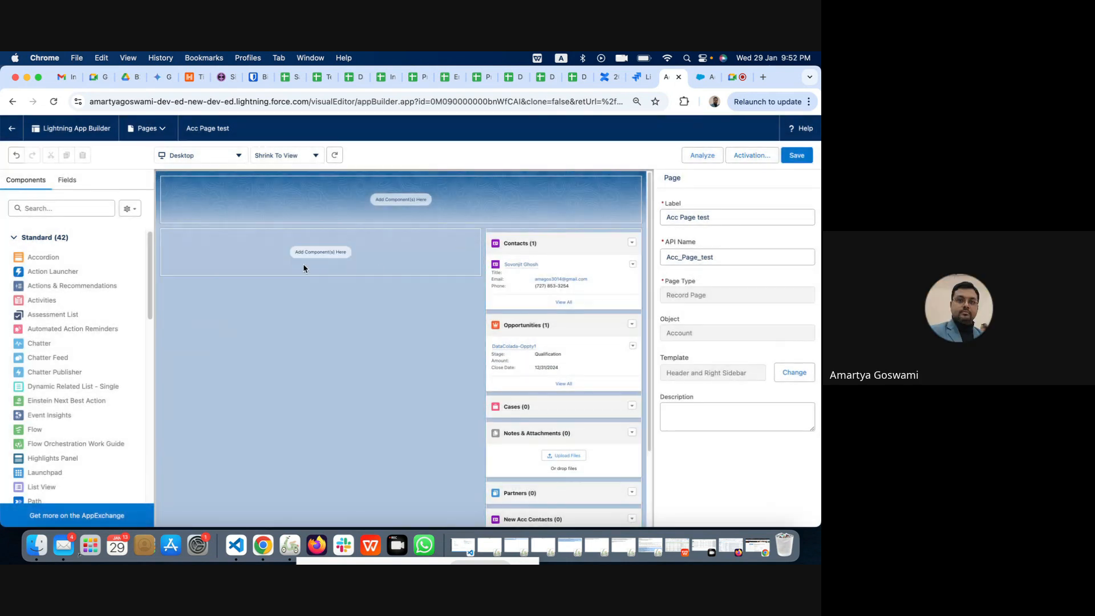
left_click(59, 208)
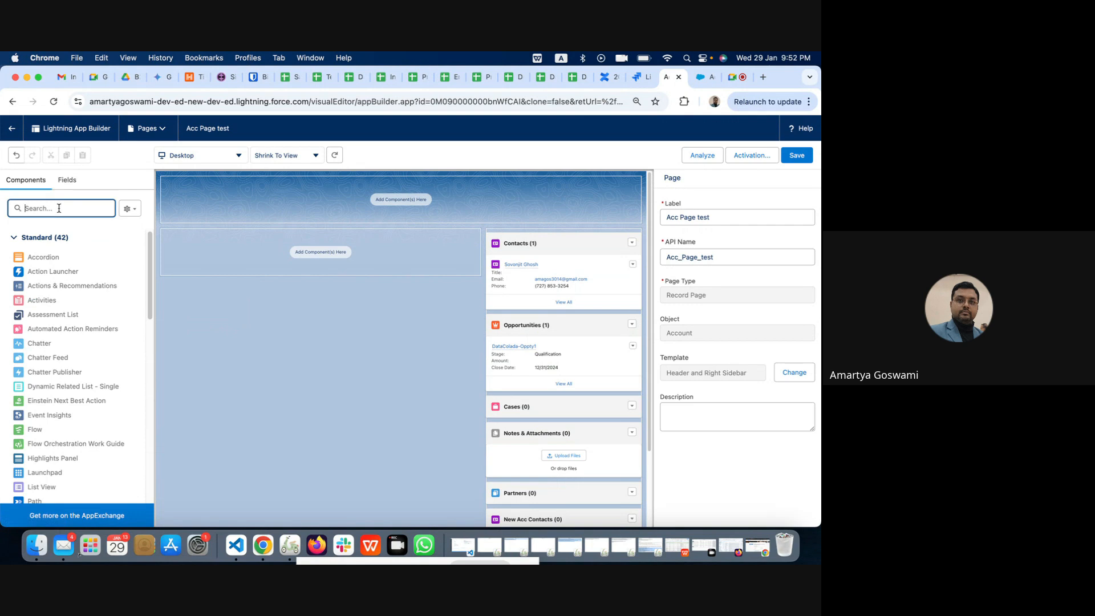
type("de")
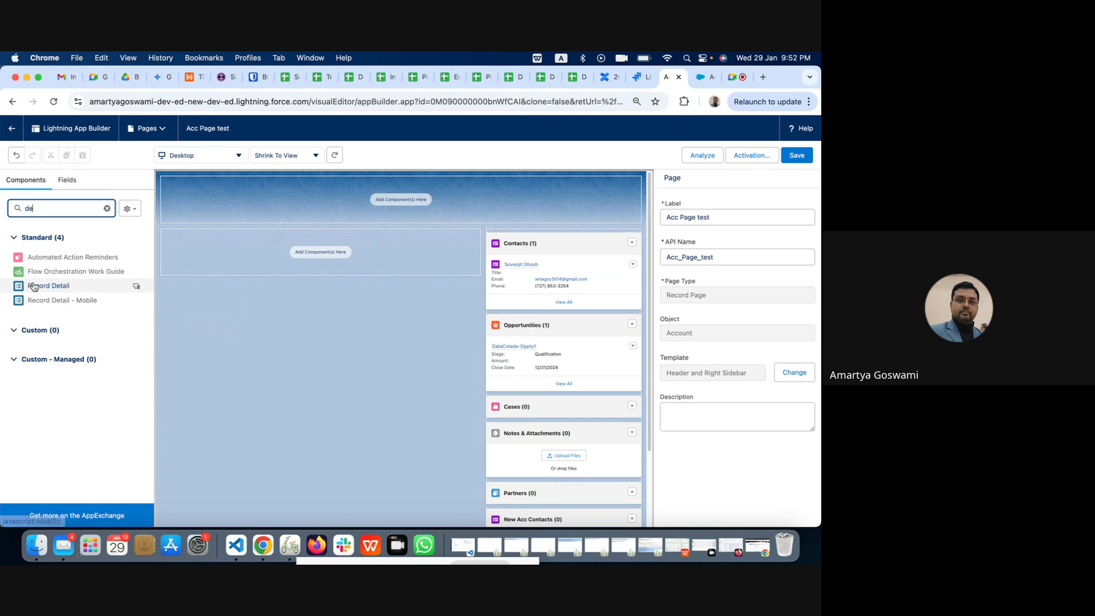
left_click_drag(36, 286, 245, 249)
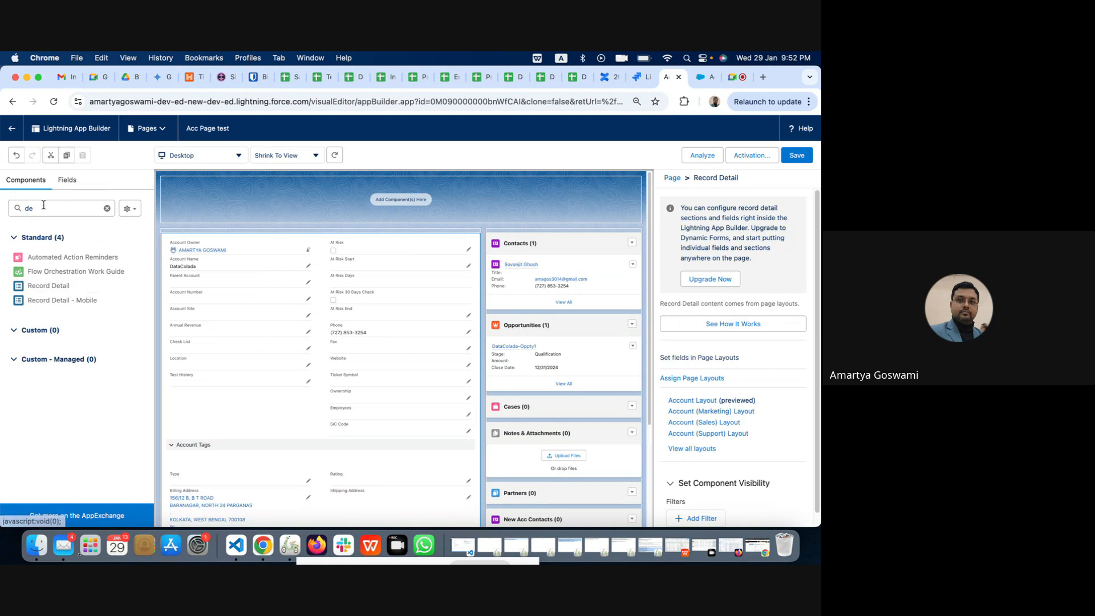
- Add a Highlights Panel component to the header region of Acc Page test and save the page
left_click_drag(44, 210, 8, 208)
type("hi")
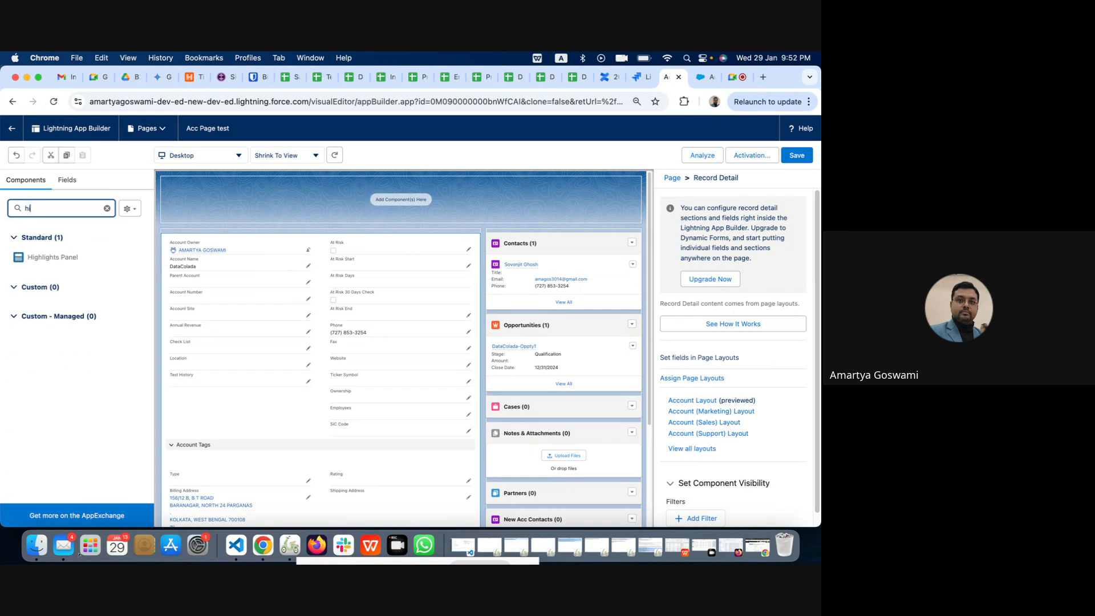
type("gh")
left_click_drag(34, 257, 283, 209)
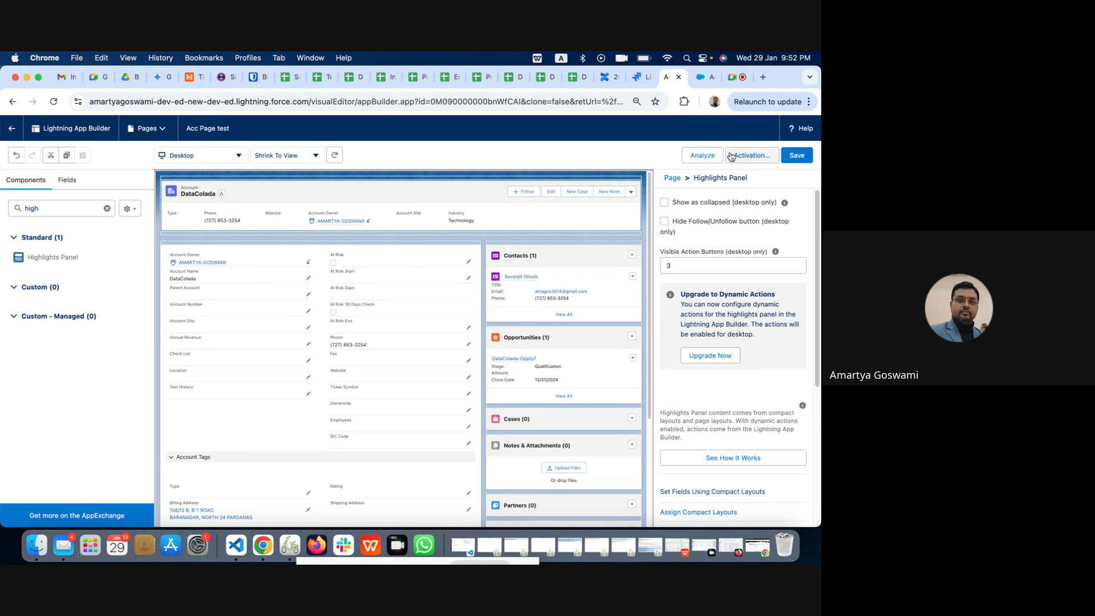
left_click(797, 157)
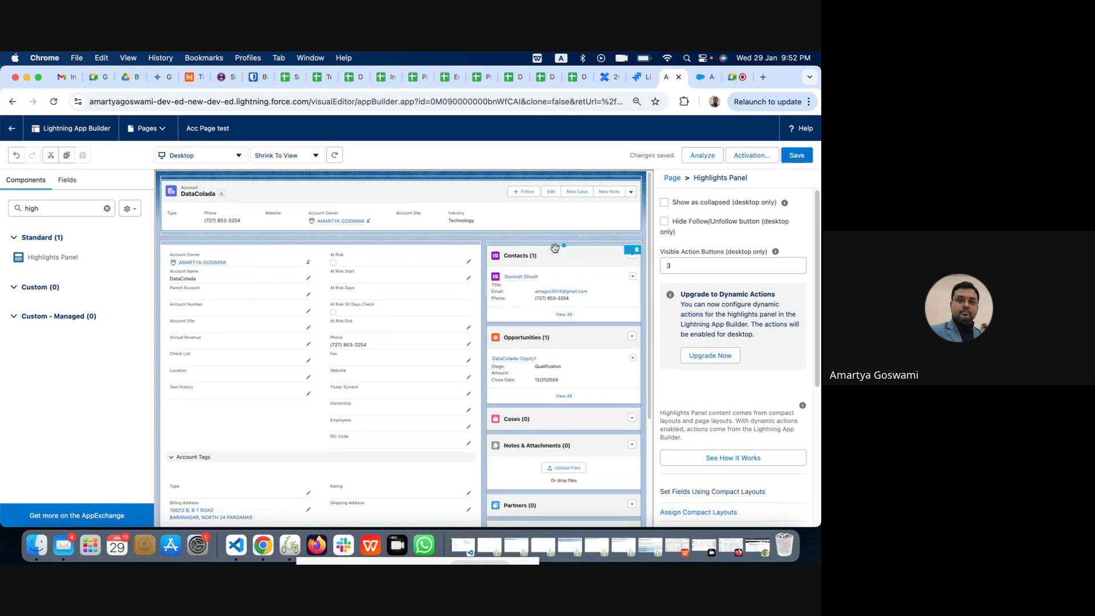
- Assign Acc Page test as the org default for the Desktop and phone form factors
left_click(753, 154)
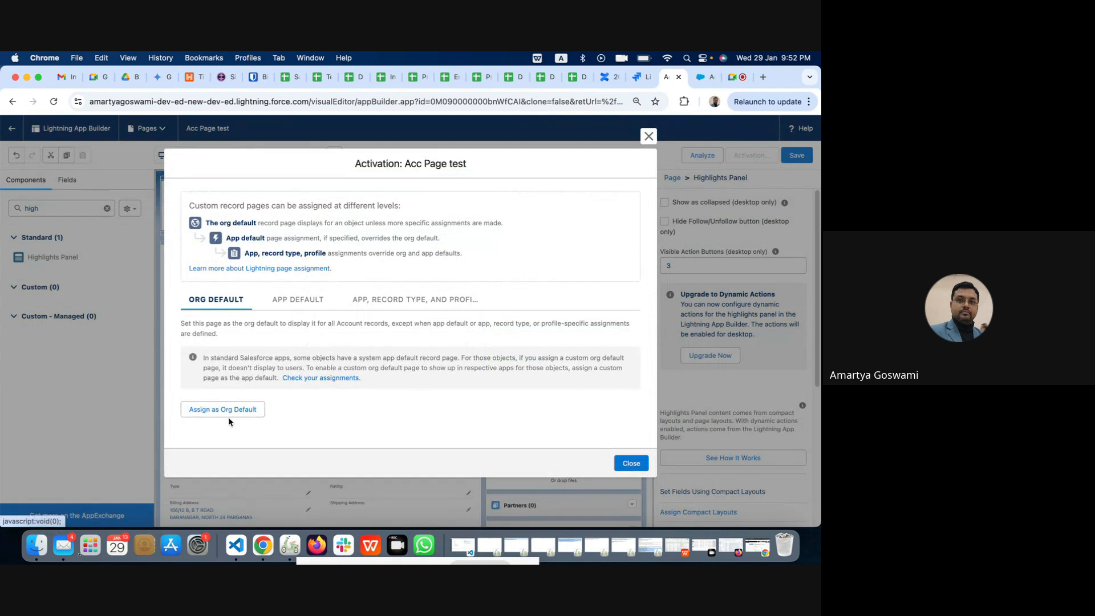
left_click(219, 410)
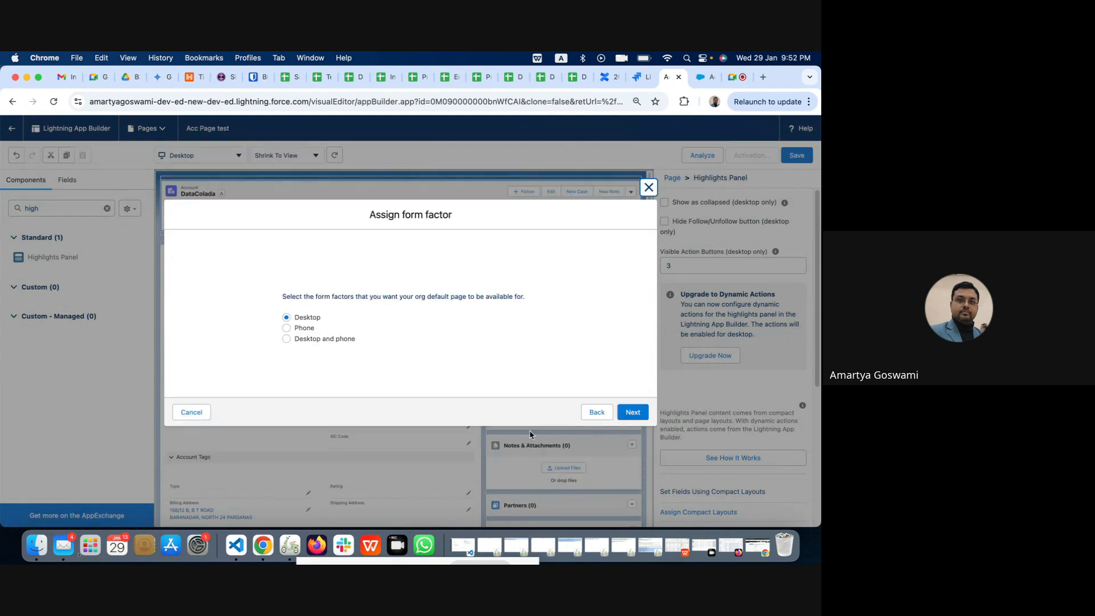
left_click(337, 339)
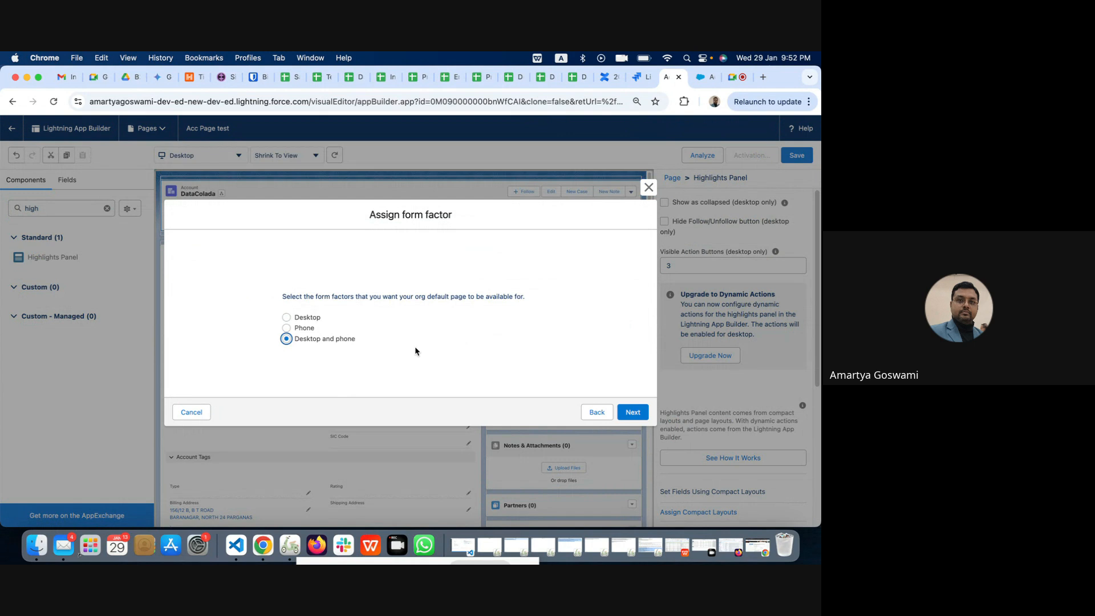
left_click(634, 412)
left_click(633, 390)
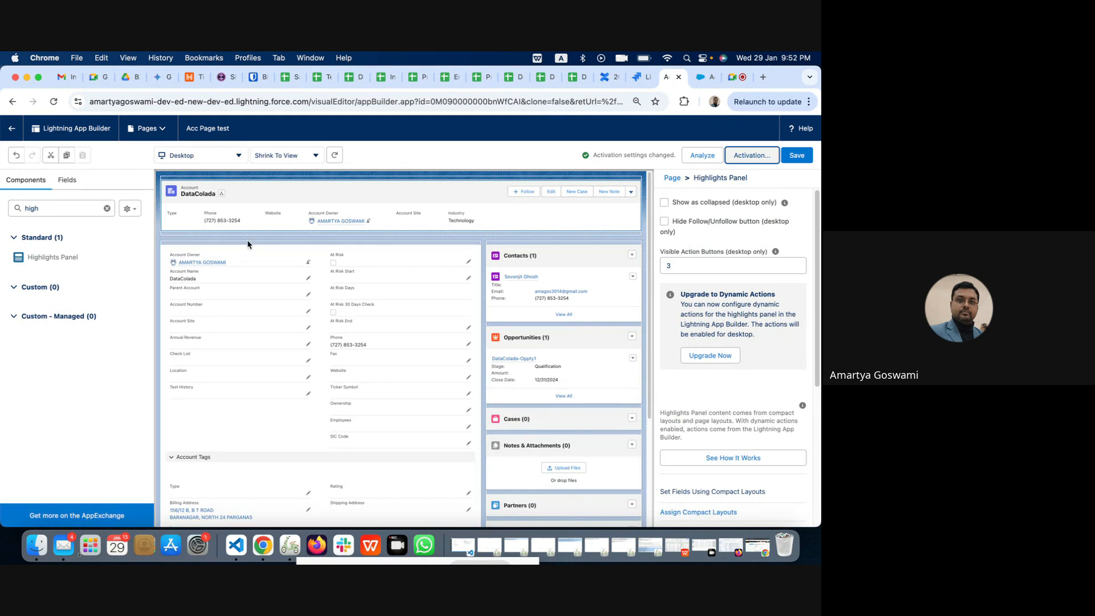
- Leave the page builder, open the first recently viewed DataColada account, and view its account hierarchy
left_click(11, 128)
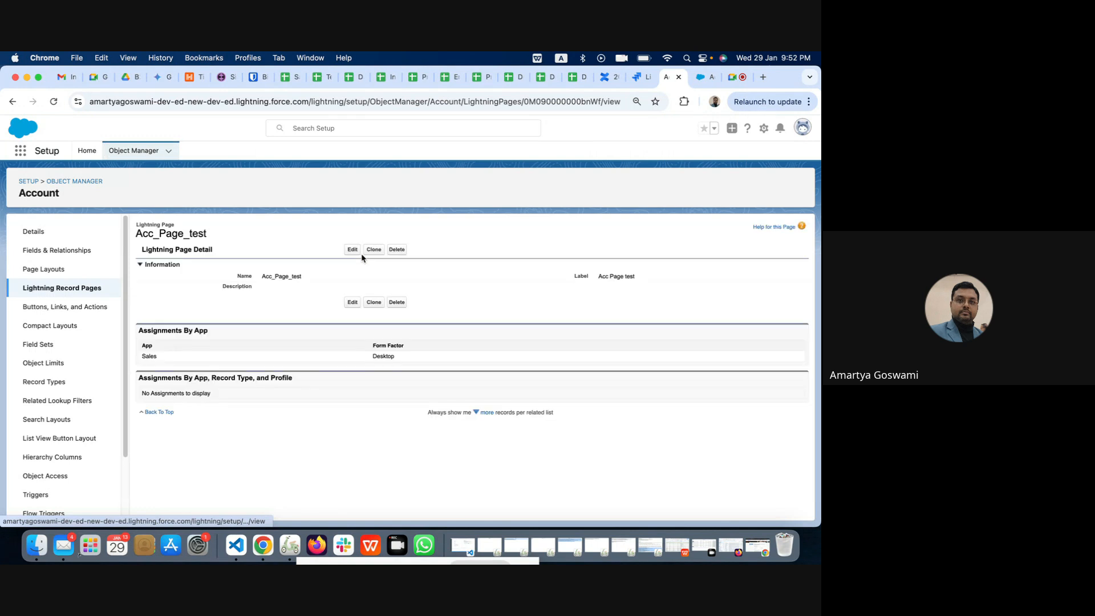
left_click(700, 78)
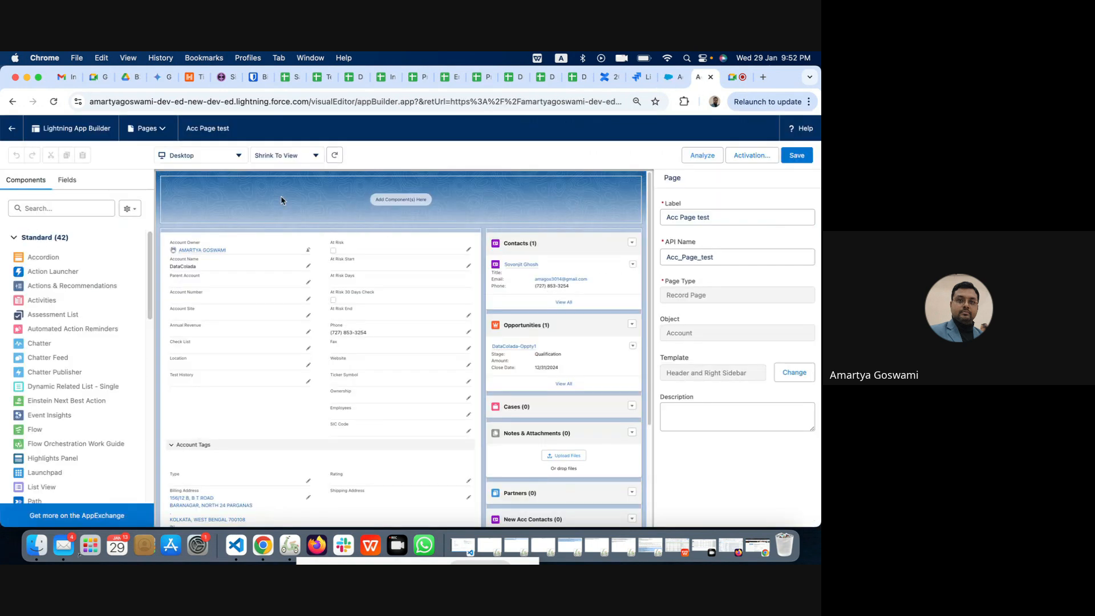
left_click(14, 129)
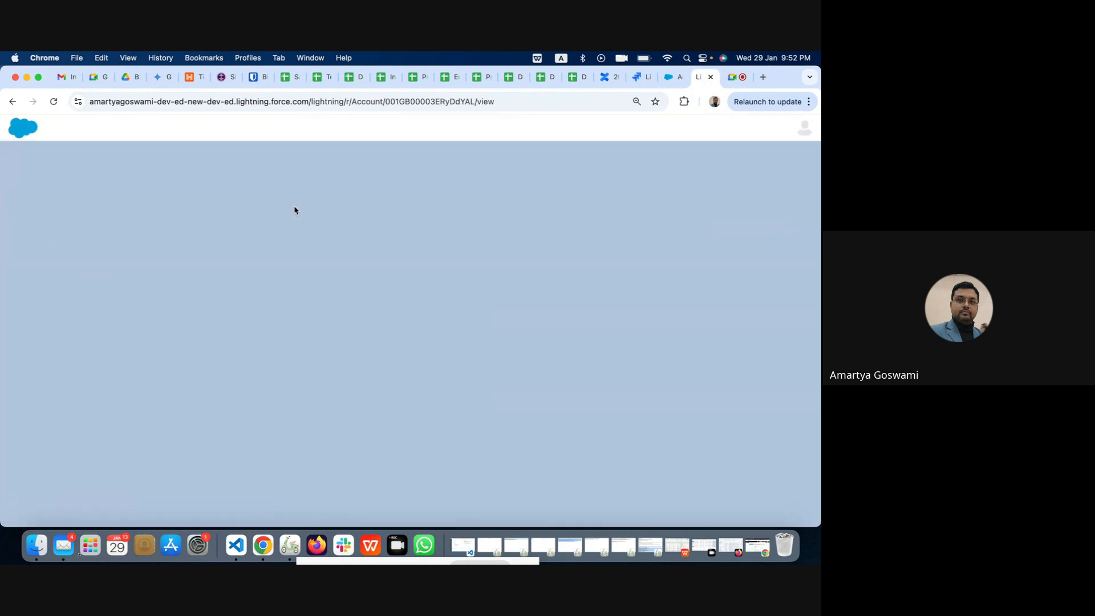
left_click(165, 150)
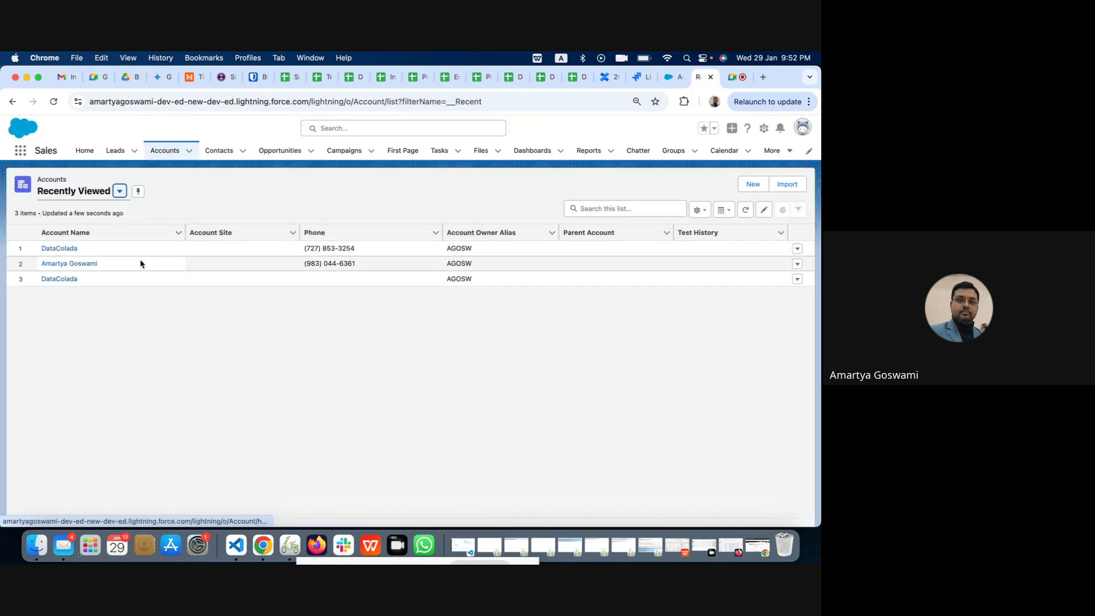
left_click(59, 248)
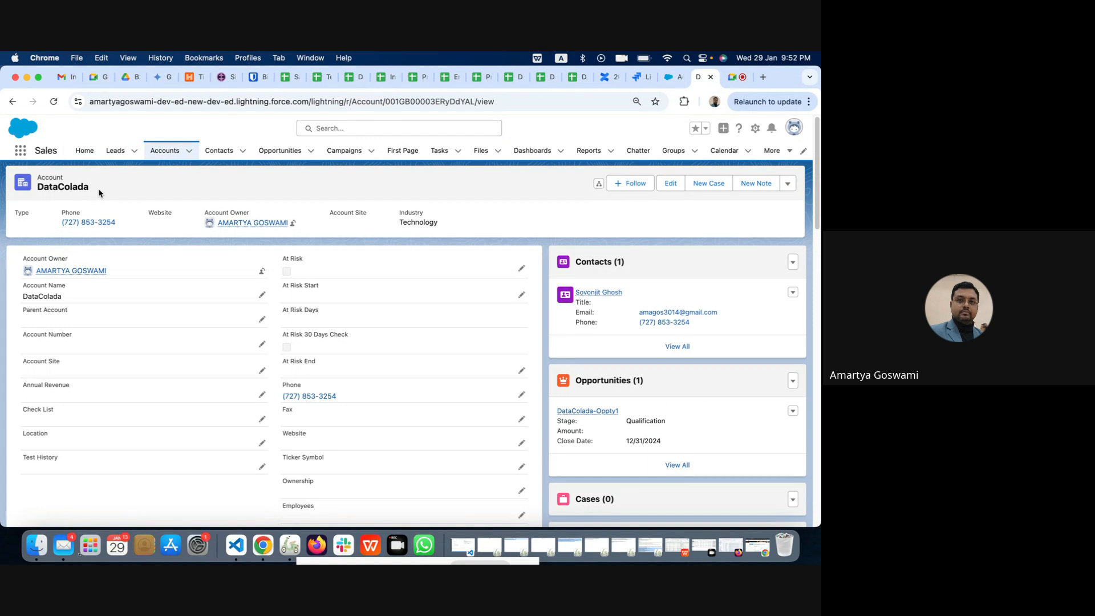
left_click(598, 183)
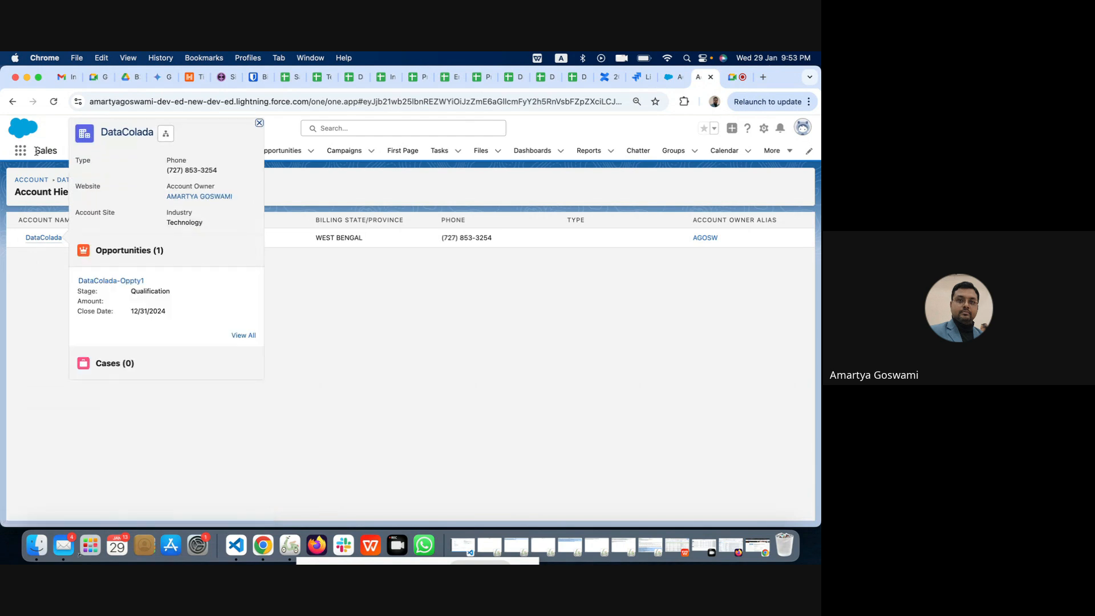
left_click(18, 106)
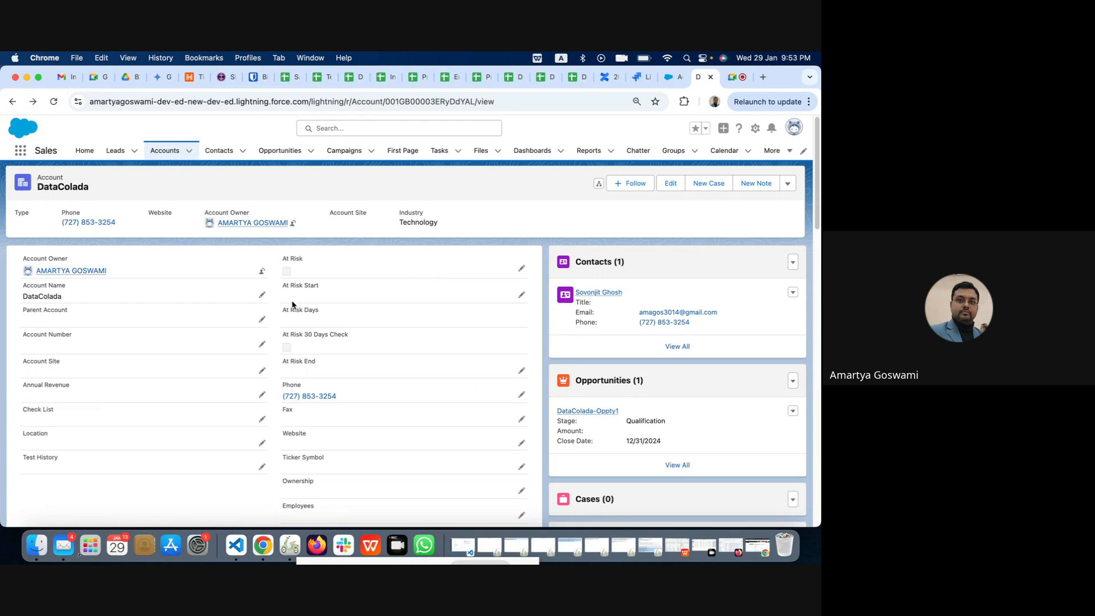
- Set DataColada's Parent Account to the second recent account, save the record, and view the account hierarchy
left_click(262, 319)
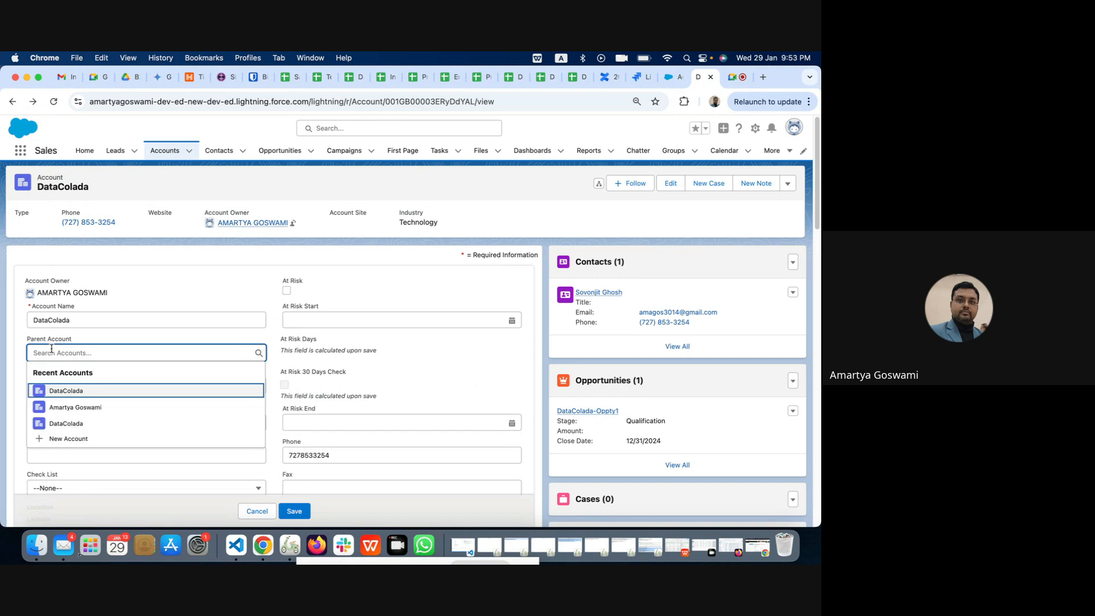
left_click(79, 408)
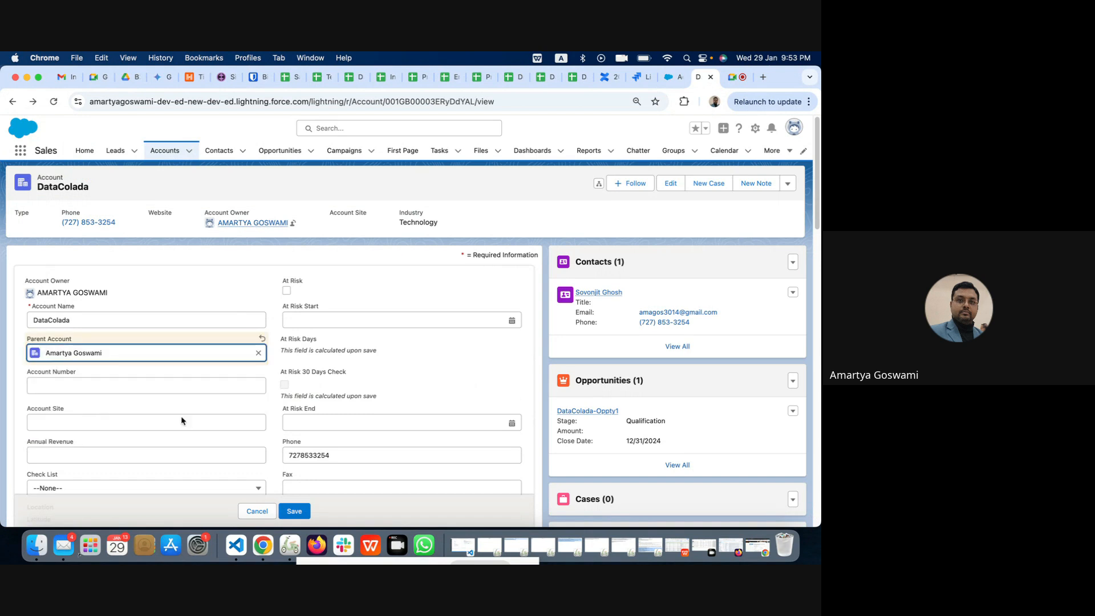
left_click(304, 511)
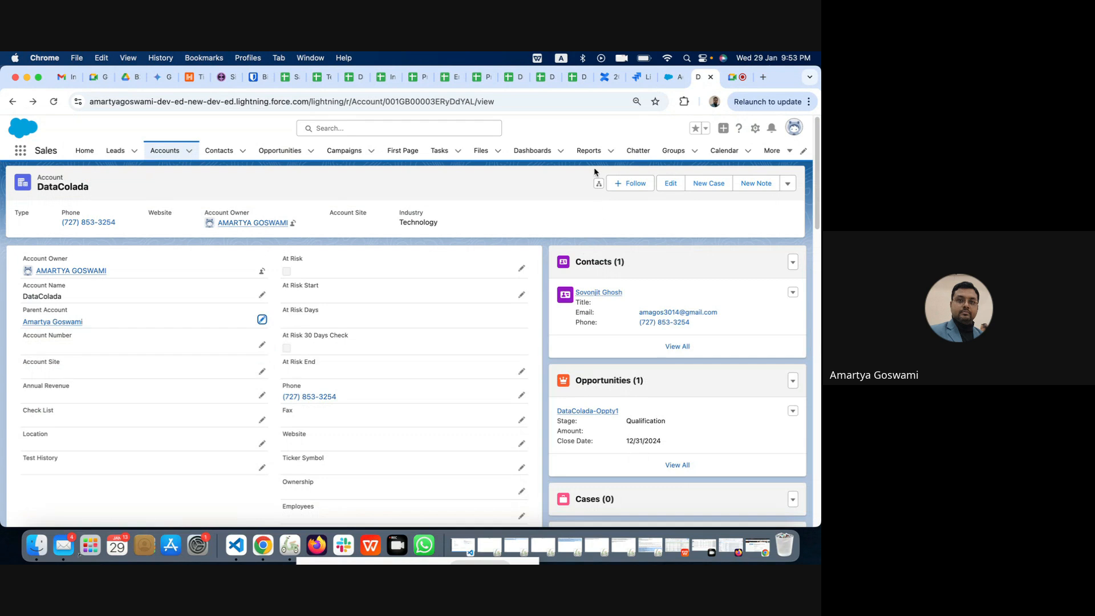
left_click(598, 183)
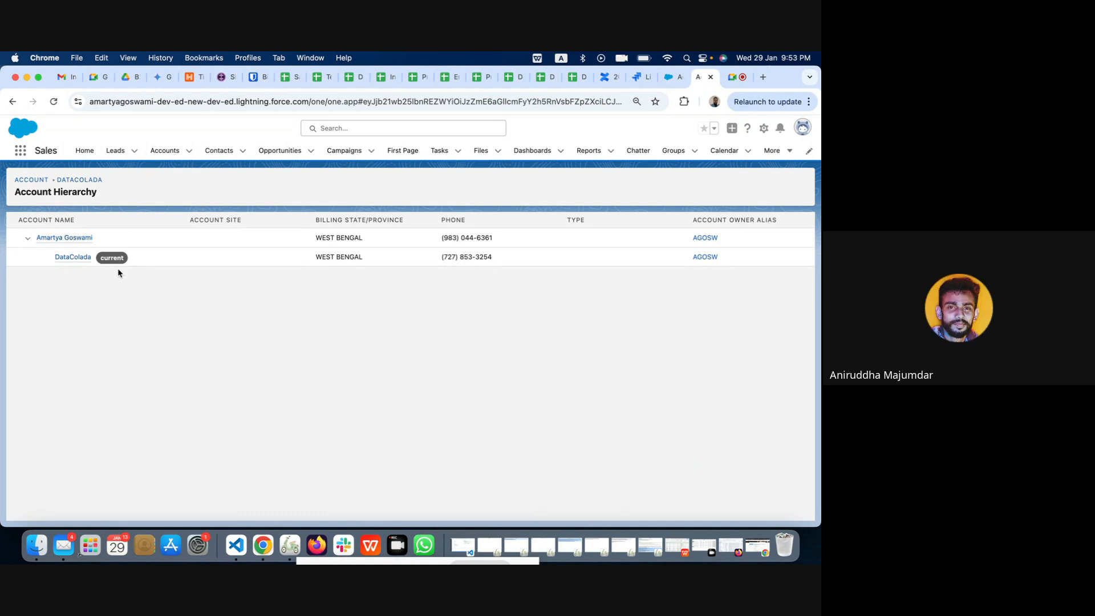
left_click(12, 102)
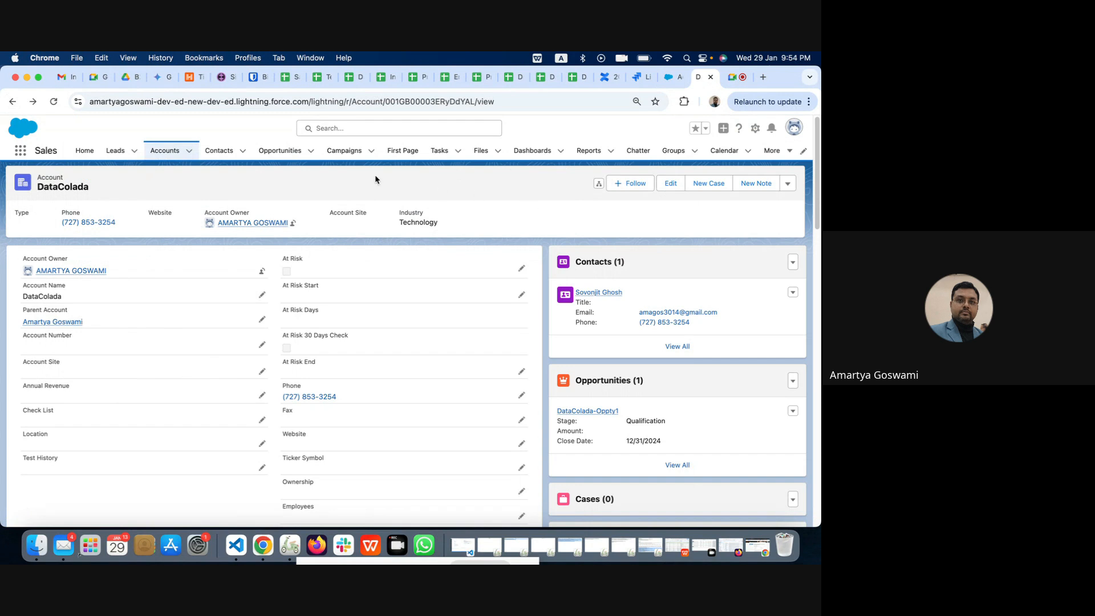
- Review the fields of Account's System Default compact layout in Setup and compare them with the highlights on the DataColada record
left_click(670, 80)
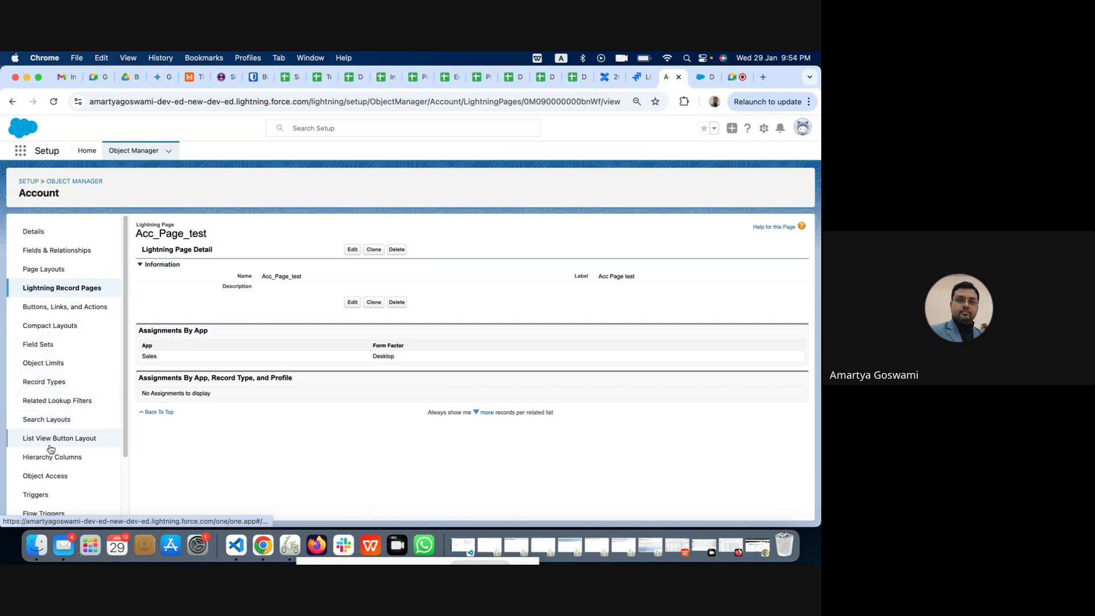
left_click(52, 326)
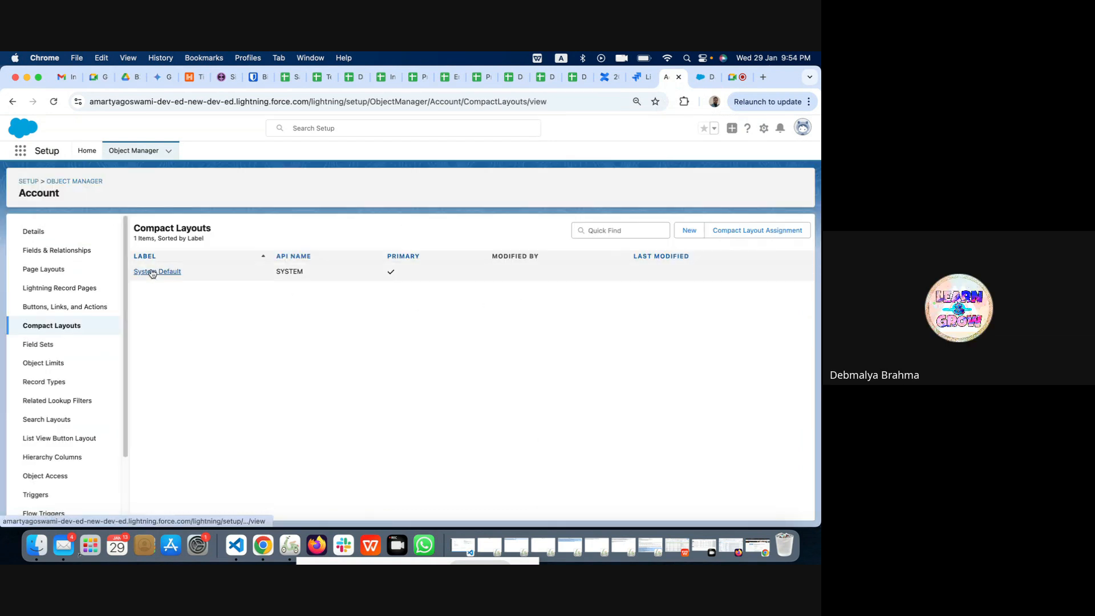
left_click(151, 271)
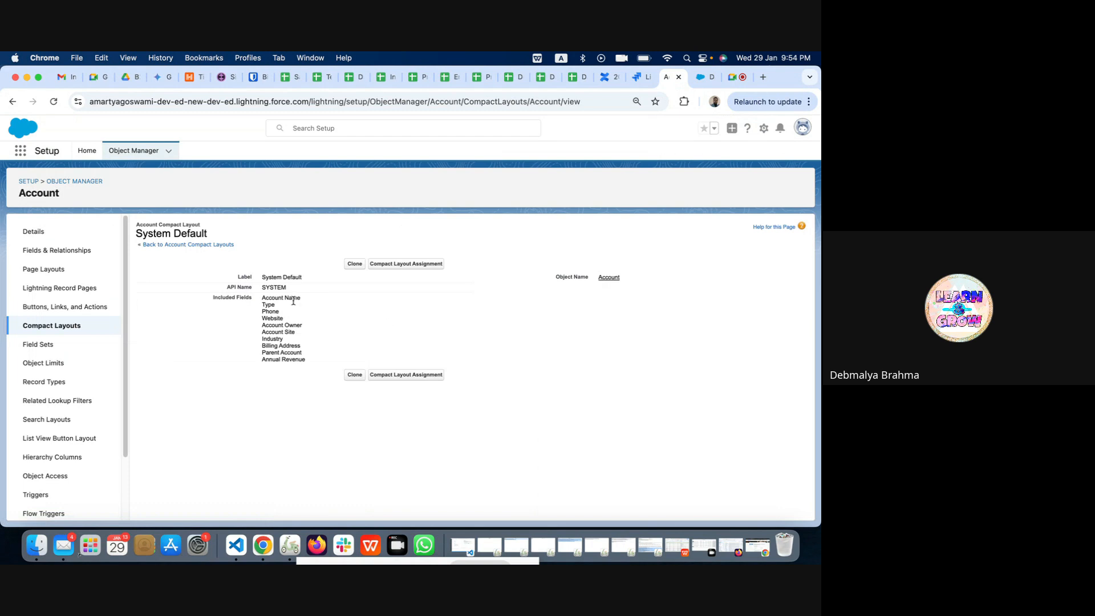
left_click(697, 76)
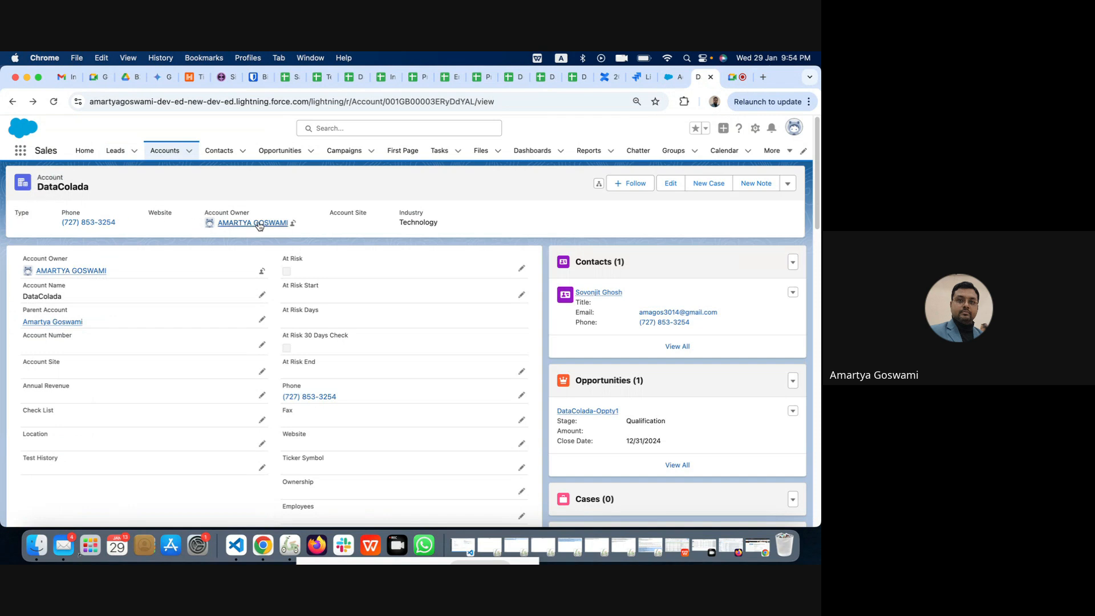
mouse_move(251, 223)
left_click(671, 82)
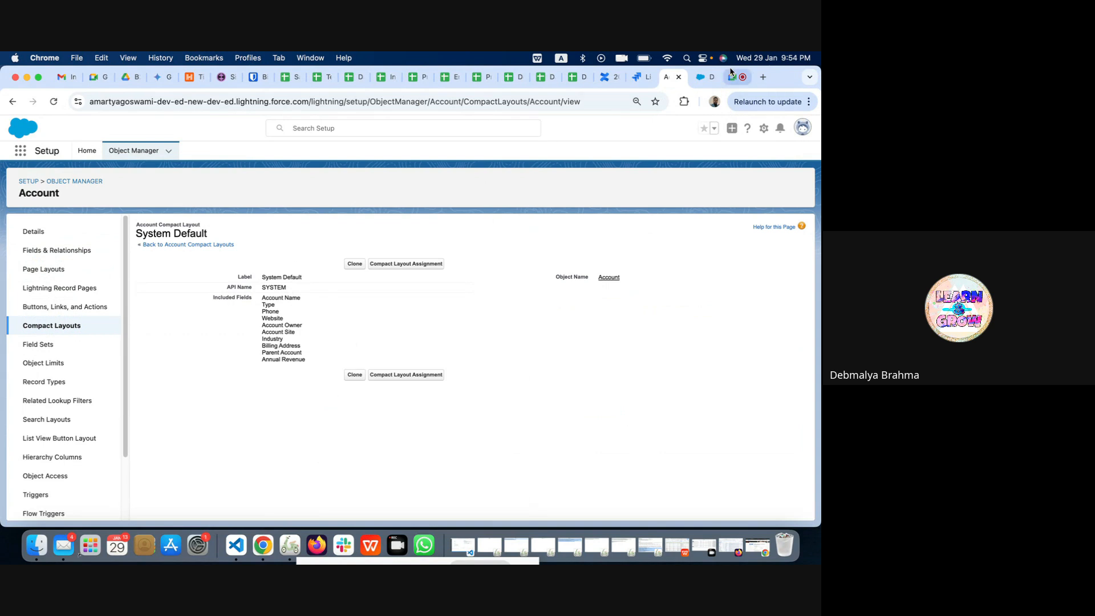
- Return to the DataColada account record and open its Lightning page for editing
left_click(701, 80)
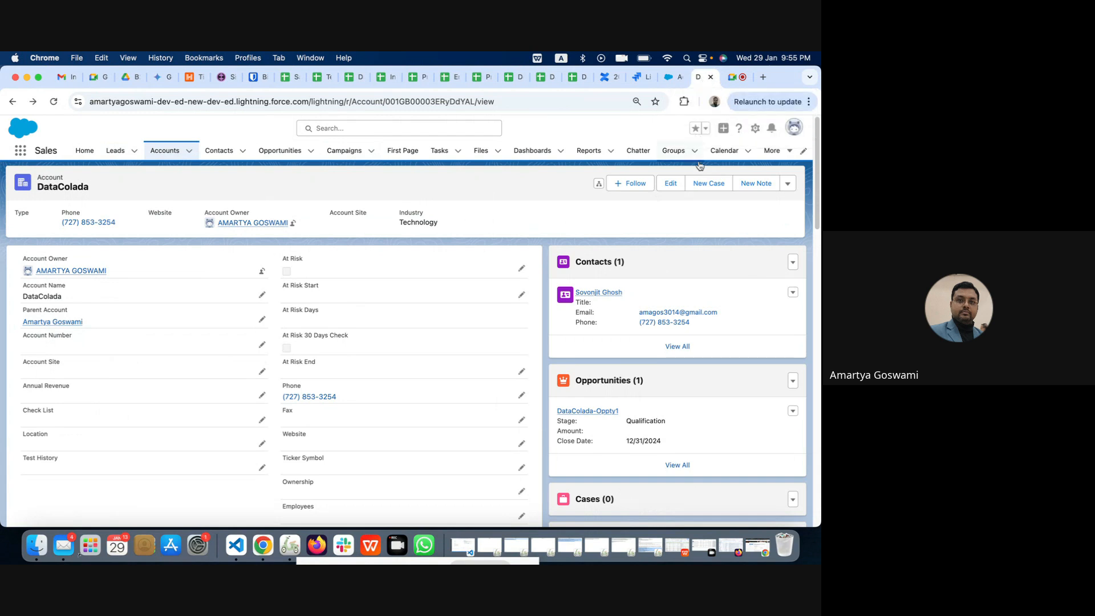
left_click(755, 128)
left_click(705, 217)
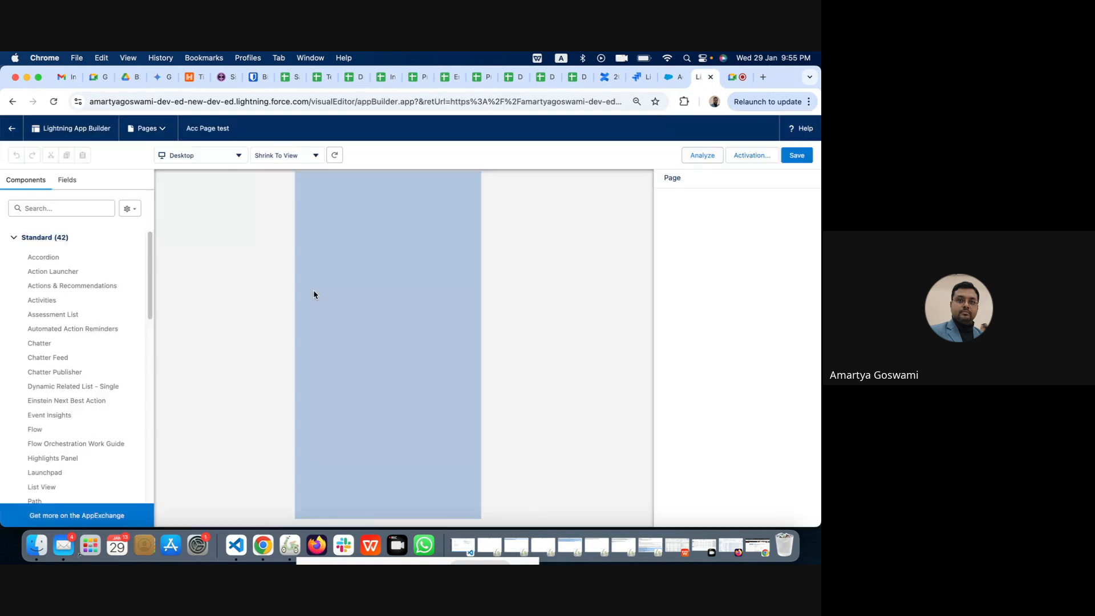
- Add a Tabs component above the record details and move the Record Detail component into its Details tab
left_click(61, 207)
type("tab")
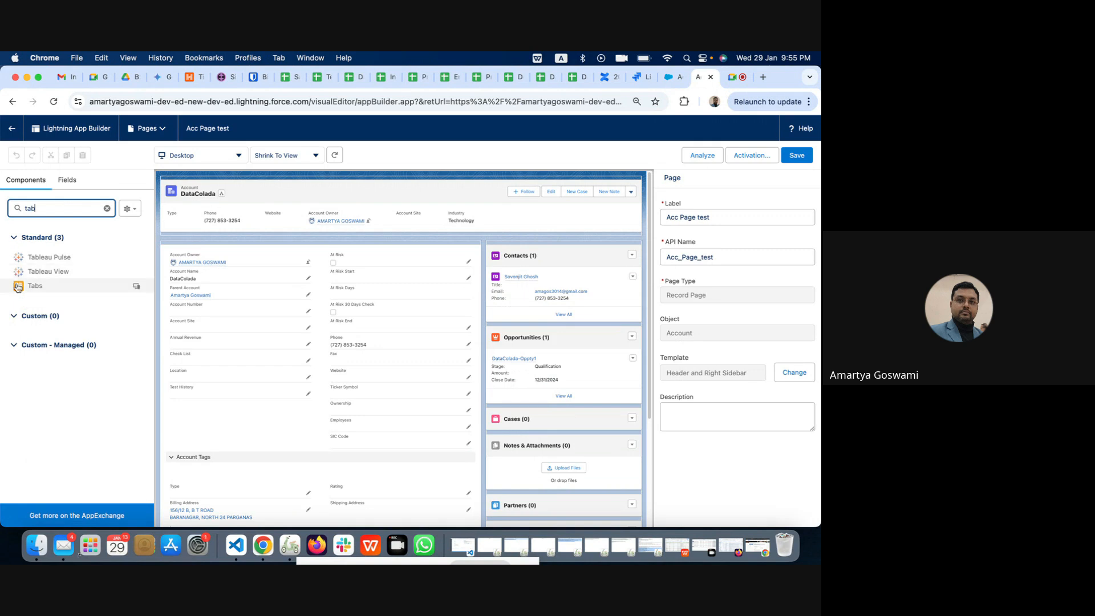
left_click_drag(31, 285, 180, 249)
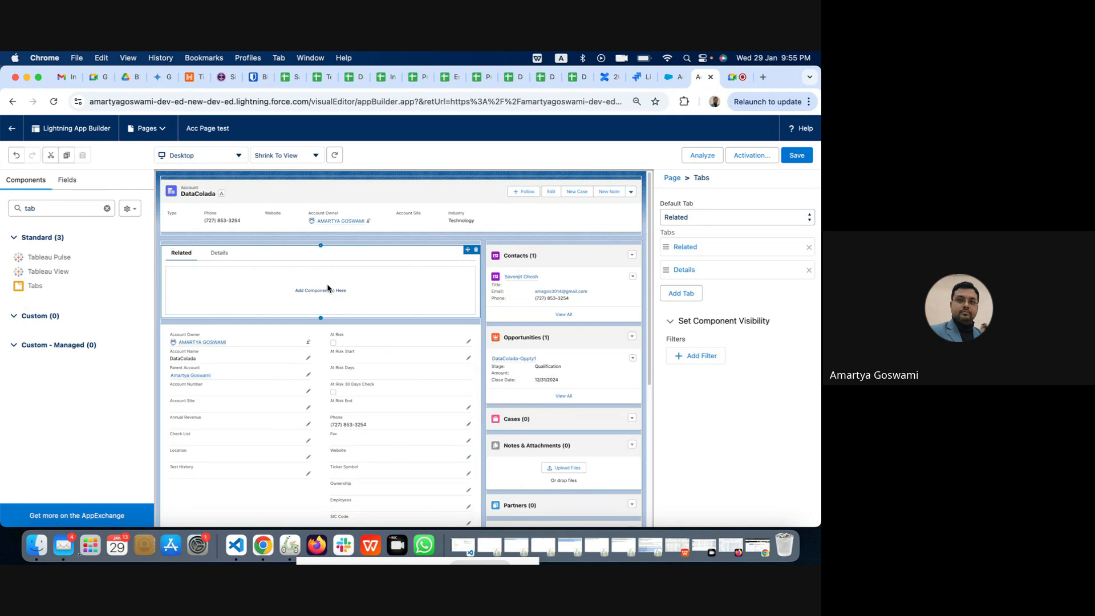
left_click(220, 254)
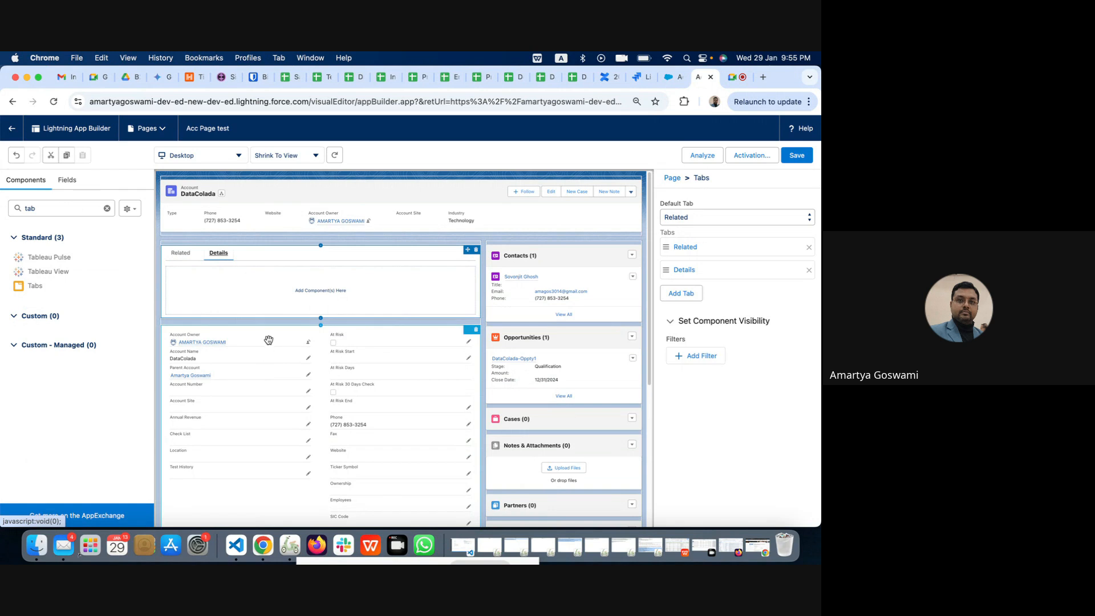
left_click_drag(267, 334, 267, 274)
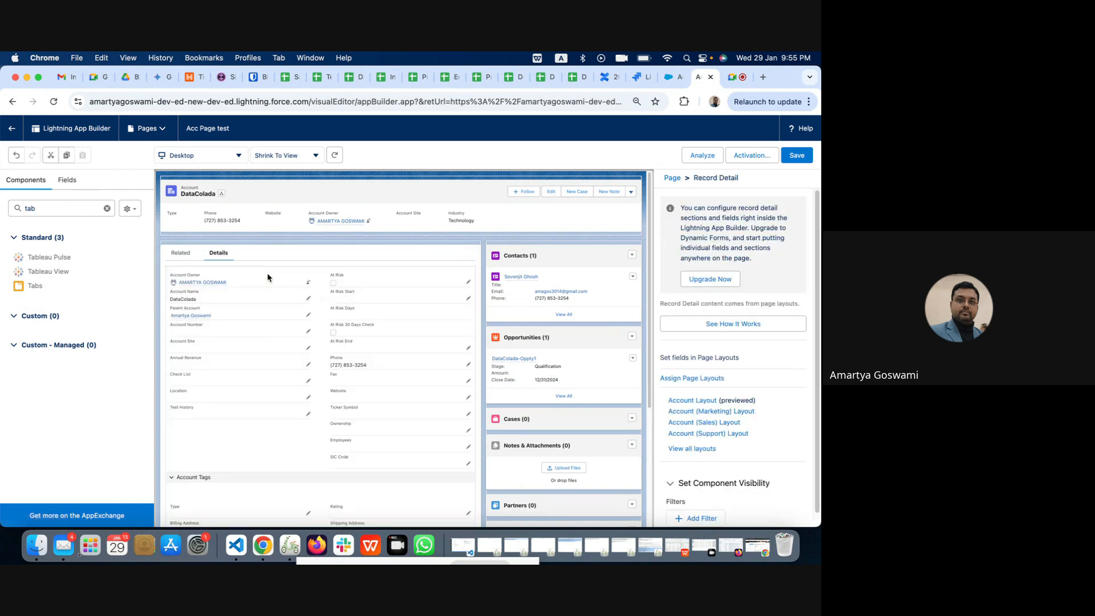
- Change the label of the Related tab to Recent Activity and save the Acc Page test page
left_click(176, 254)
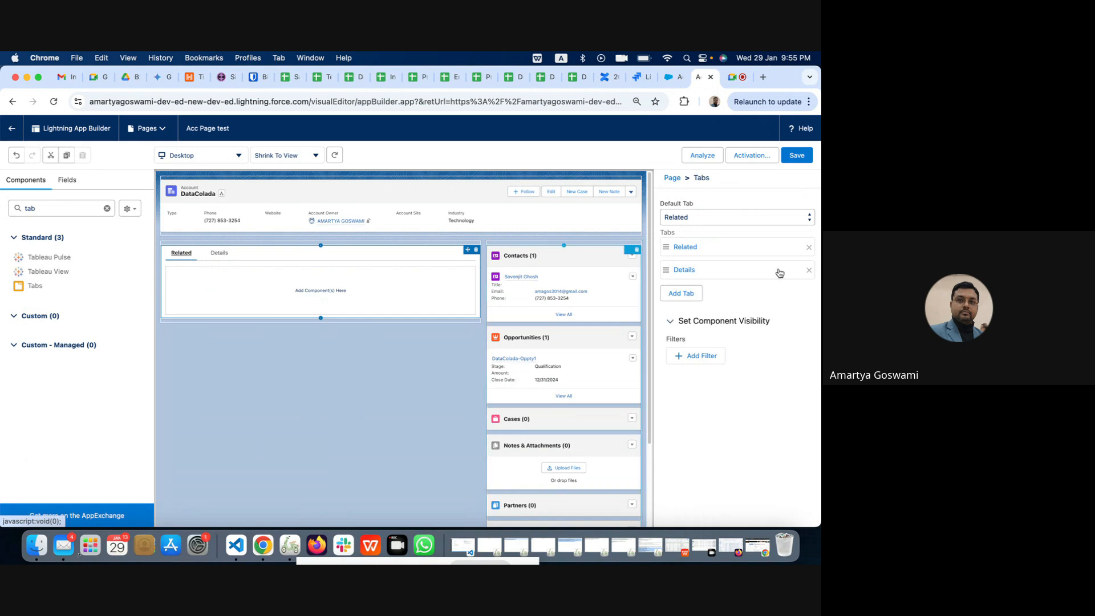
left_click(741, 248)
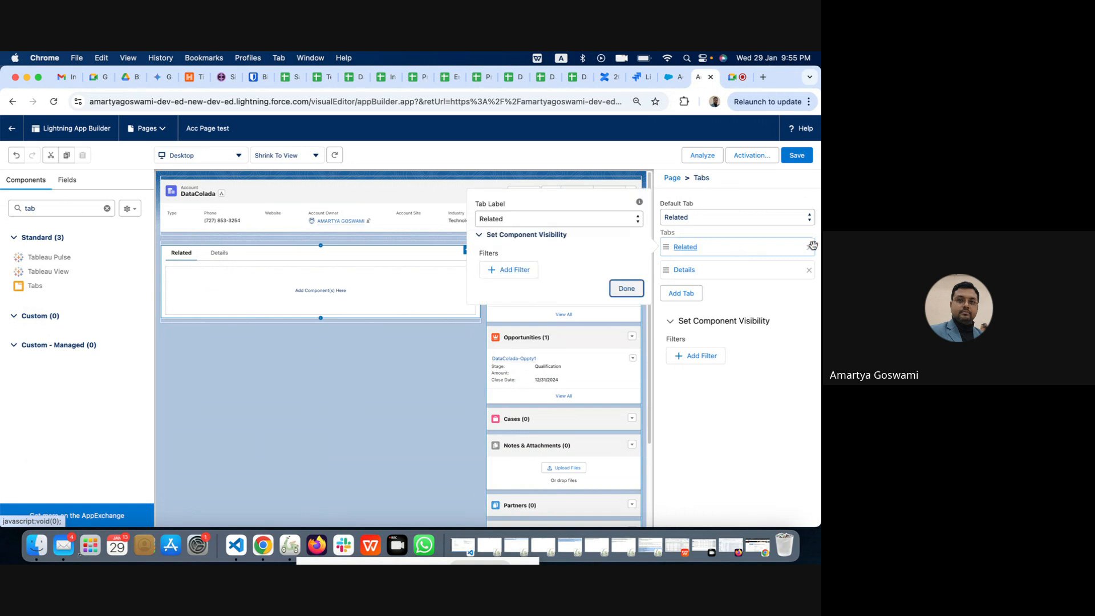
left_click(569, 219)
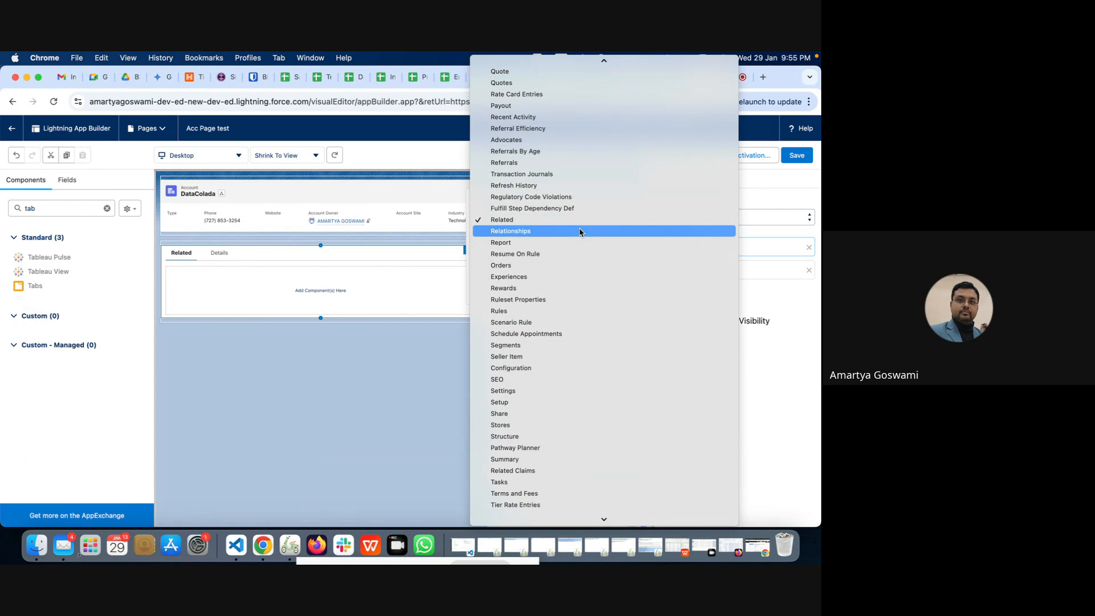
left_click(573, 117)
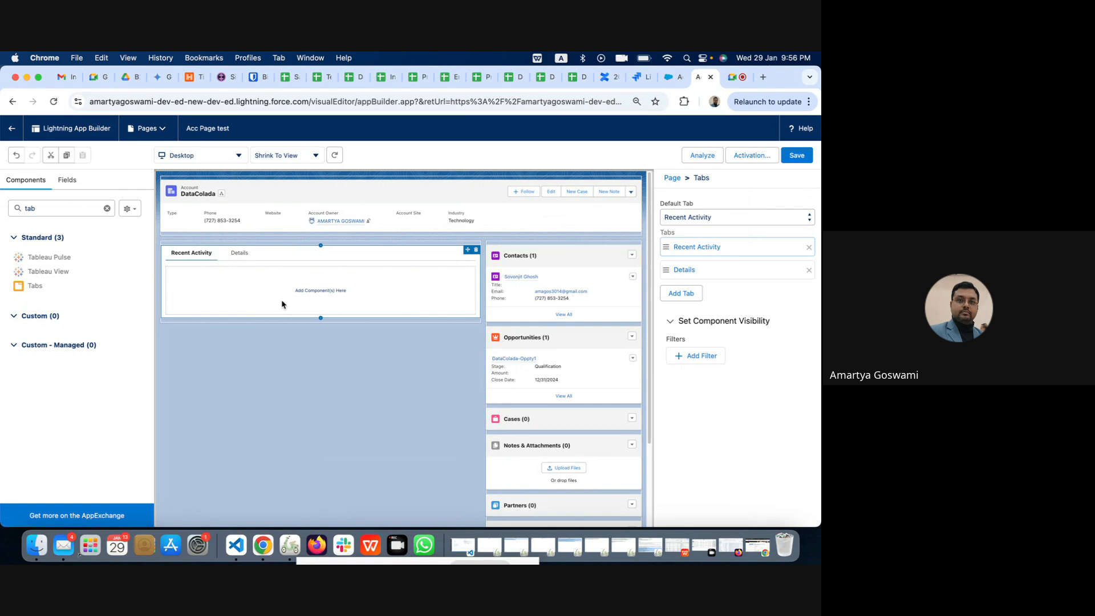
left_click(792, 155)
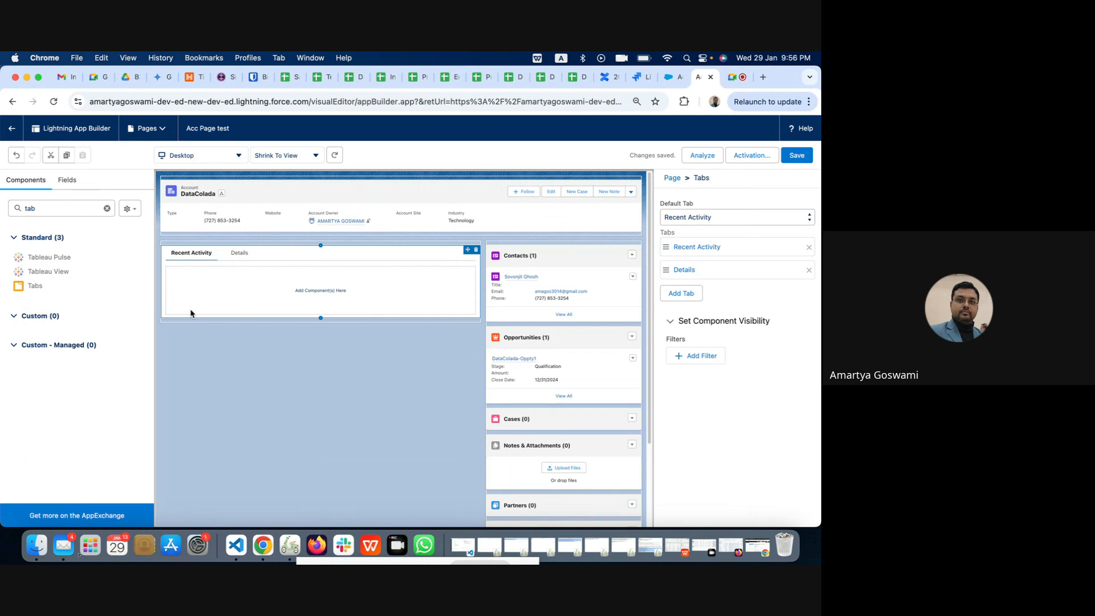
- Review the org default activation of Acc Page test and return to the DataColada account record
left_click(741, 156)
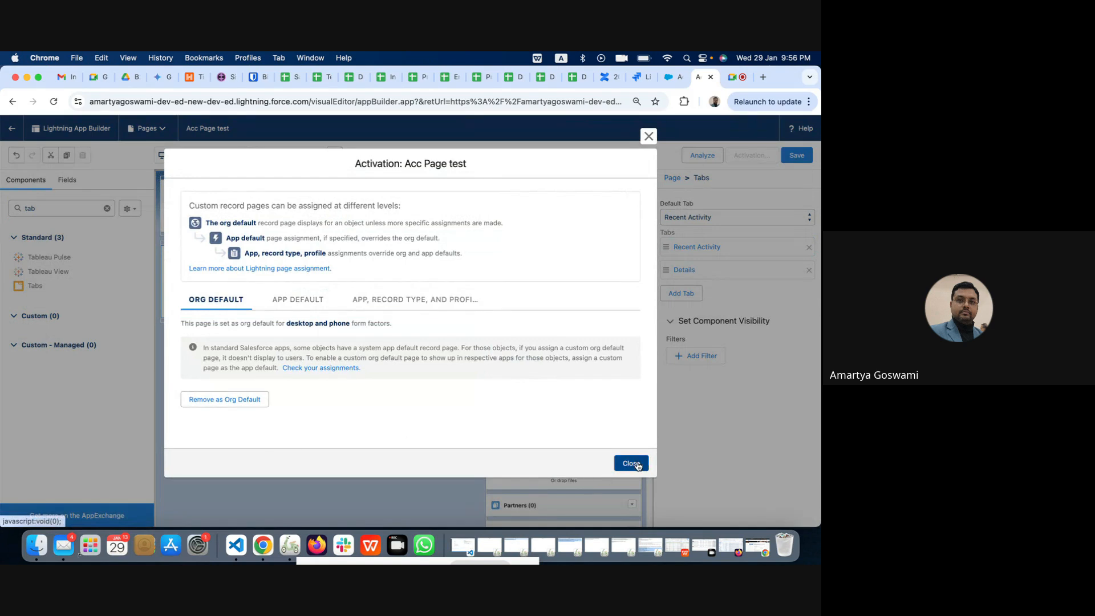
left_click(631, 463)
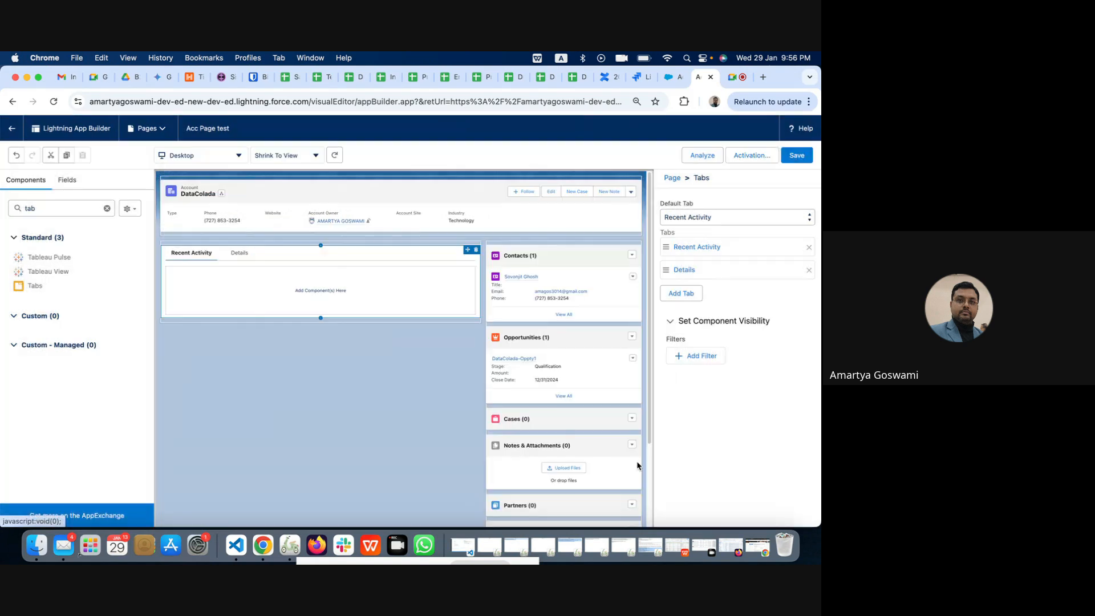
left_click(10, 131)
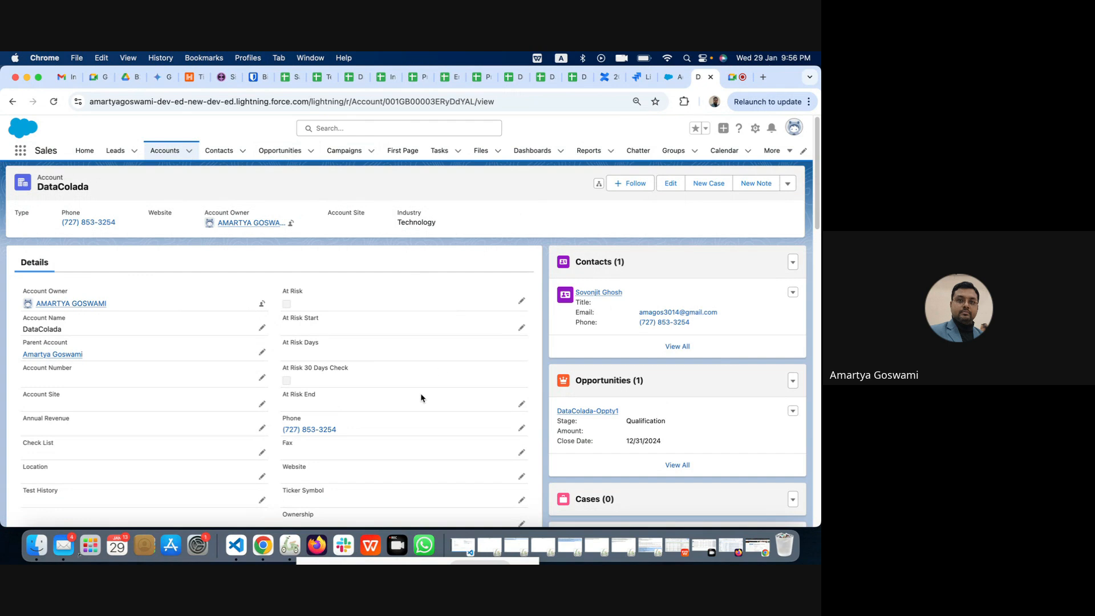
- Open the DataColada-Oppty1 opportunity from the recently viewed opportunities and view its details
left_click(280, 150)
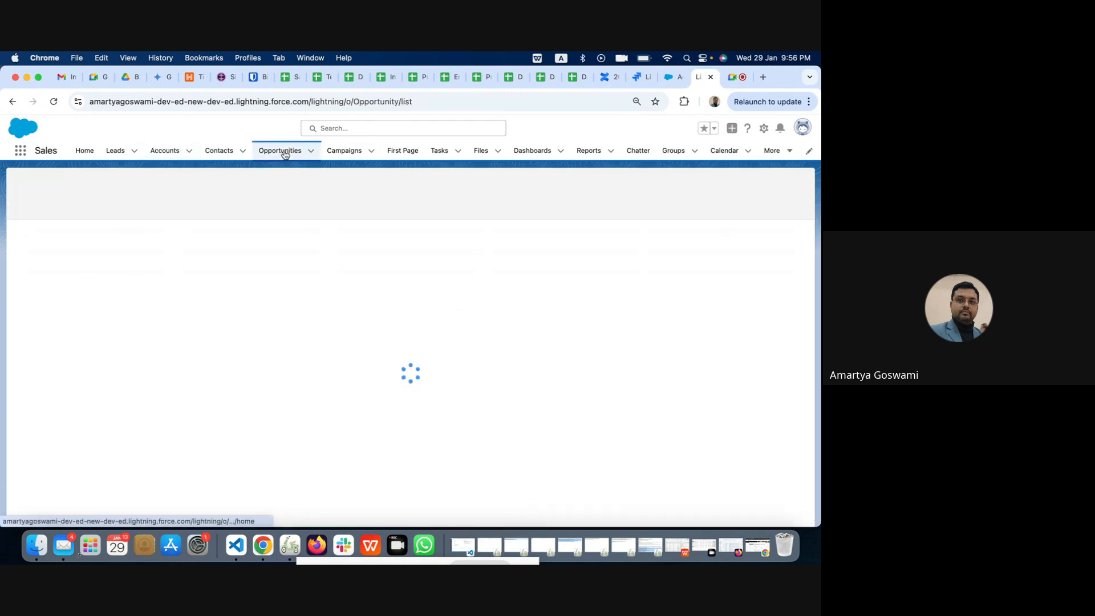
left_click(88, 248)
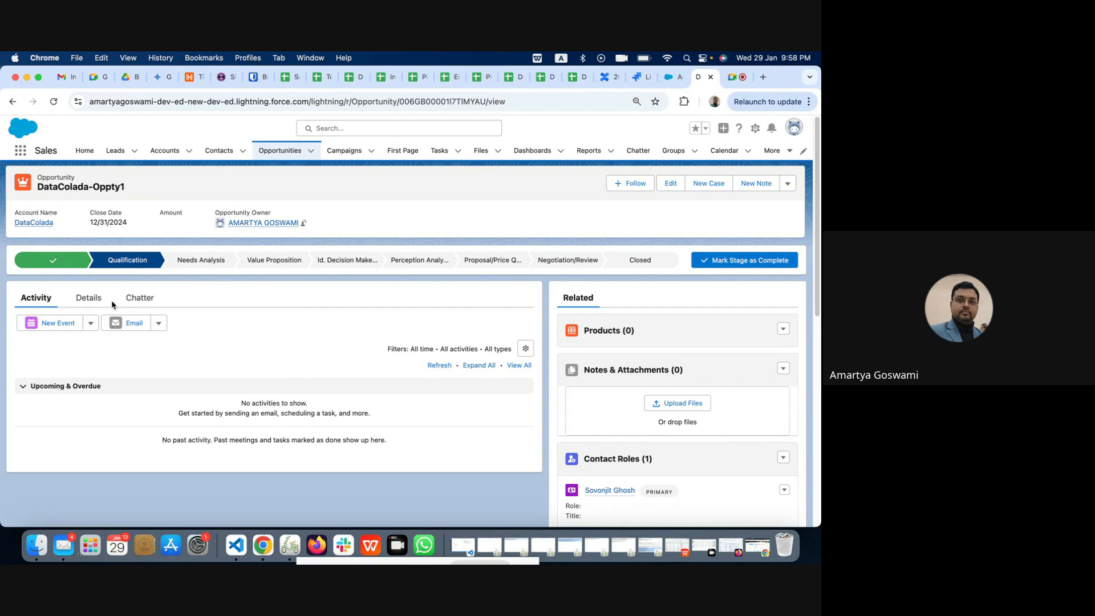
left_click(172, 152)
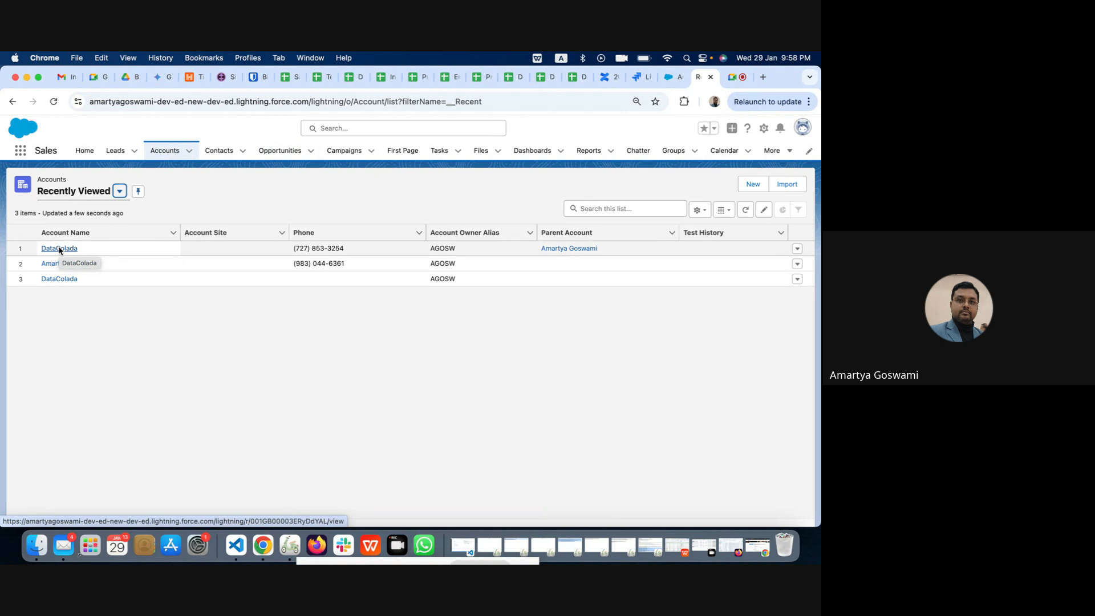
left_click(278, 152)
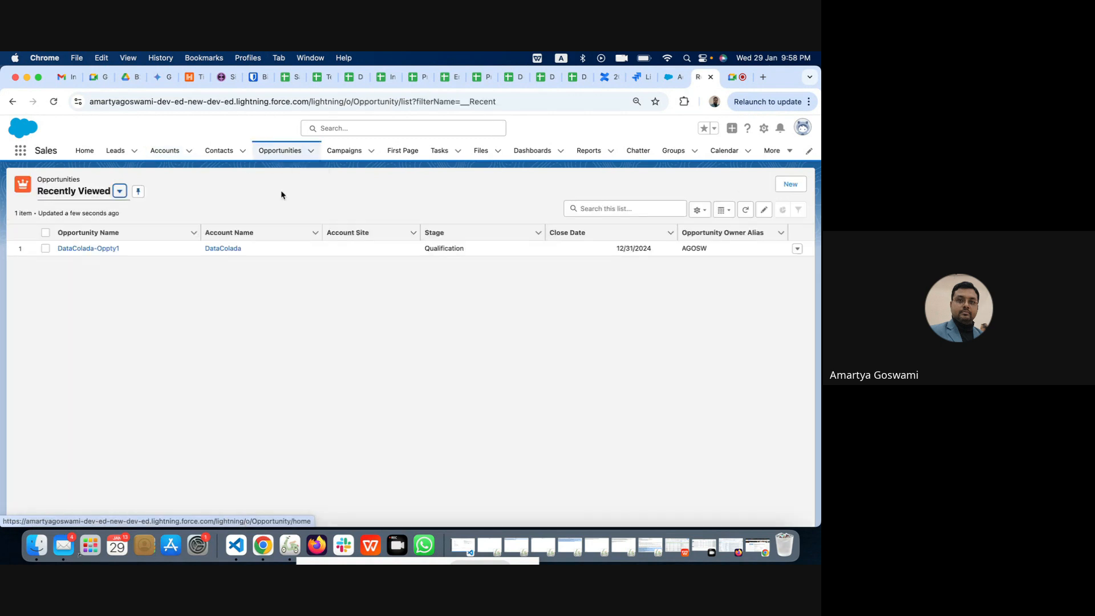
left_click(104, 248)
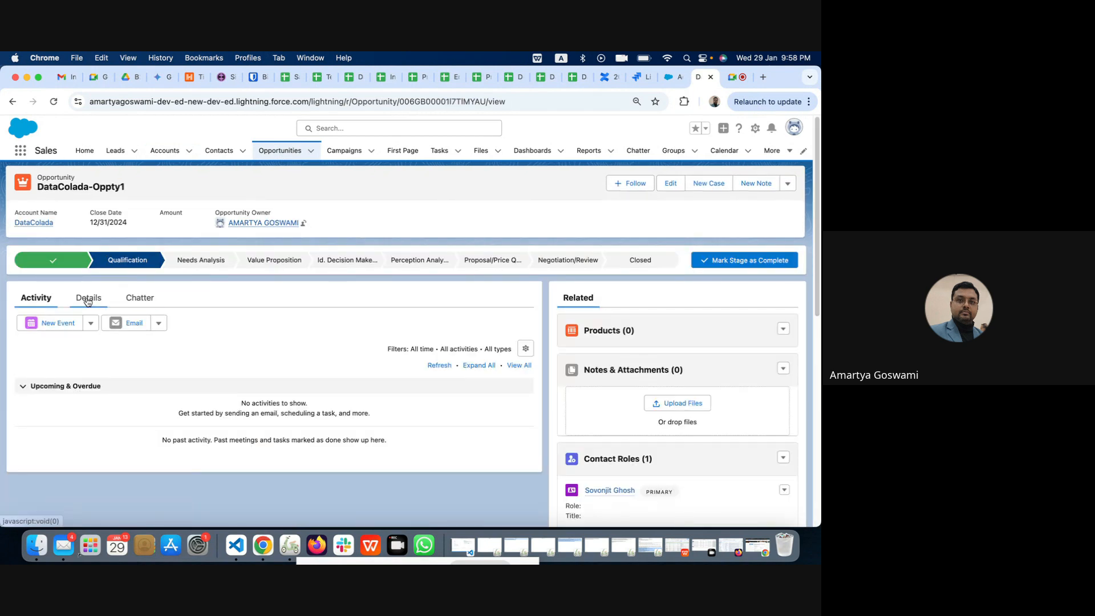
left_click(88, 300)
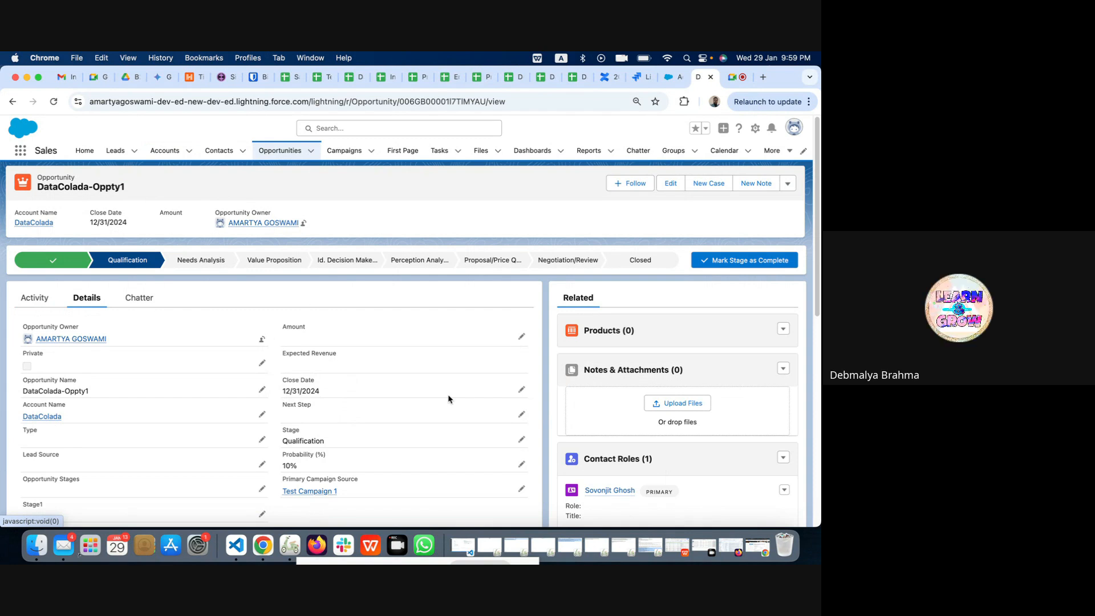
- Review Account's StartDateGTEndDate validation rule in Setup, including its error condition formula and the fields available for insertion
left_click(674, 77)
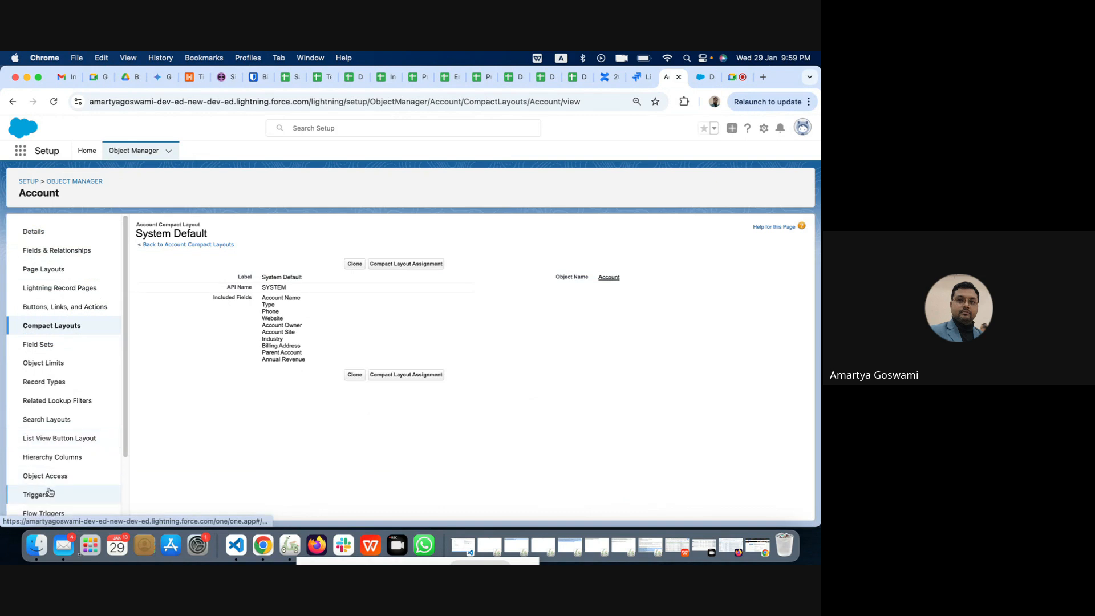
scroll(50, 494, "down", 3)
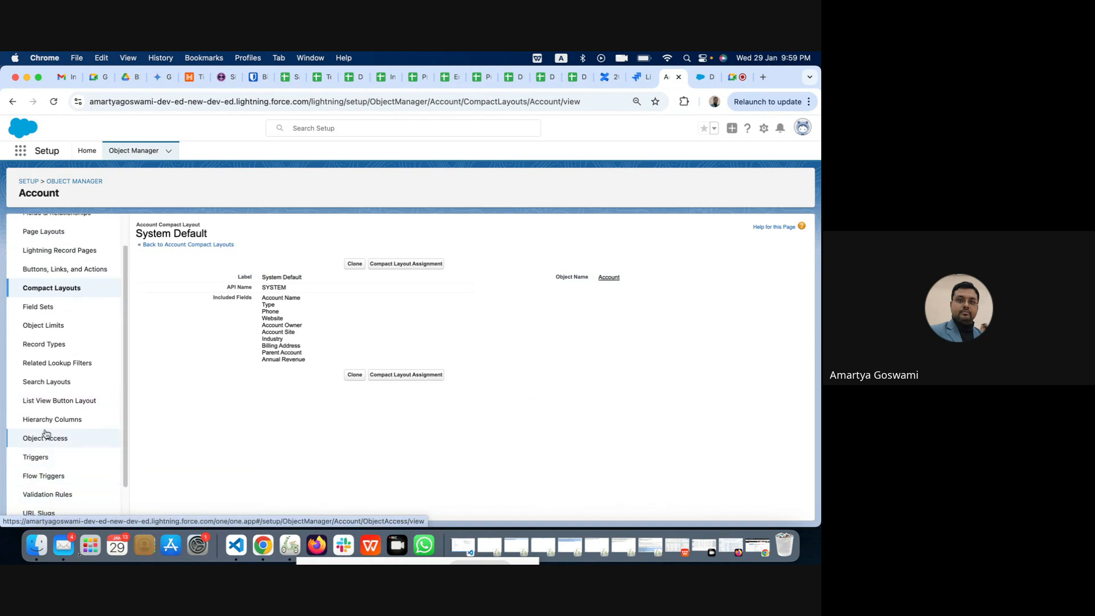
left_click(51, 455)
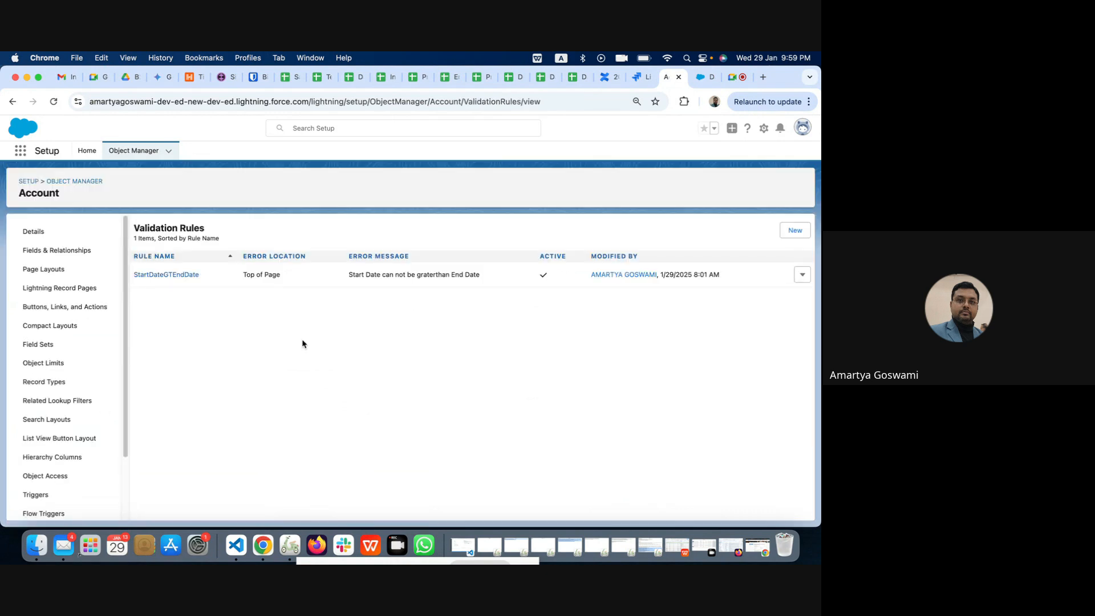
left_click(150, 275)
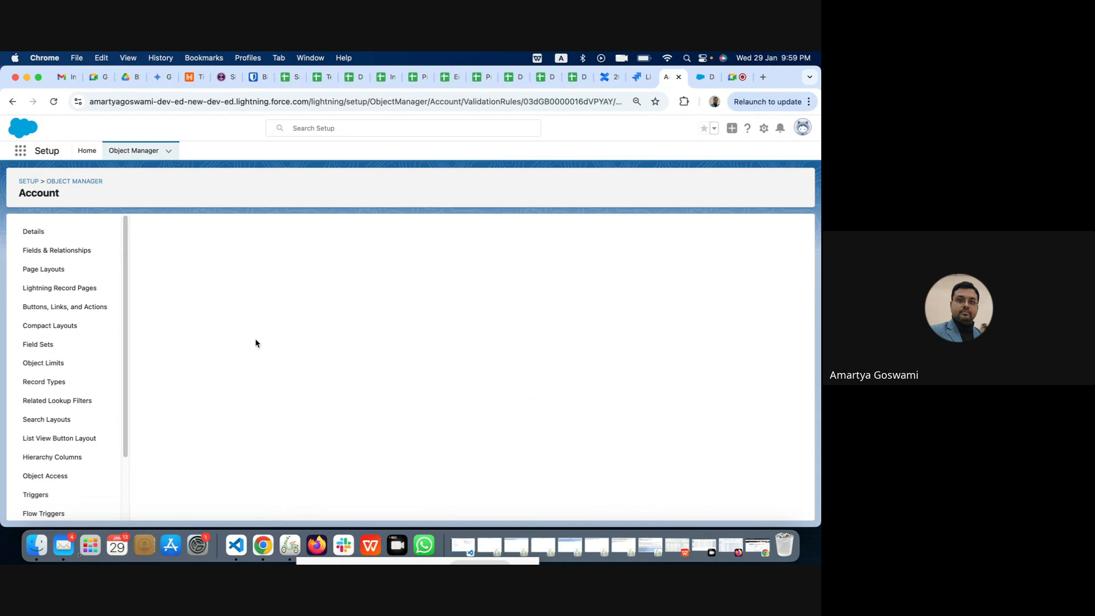
left_click(352, 271)
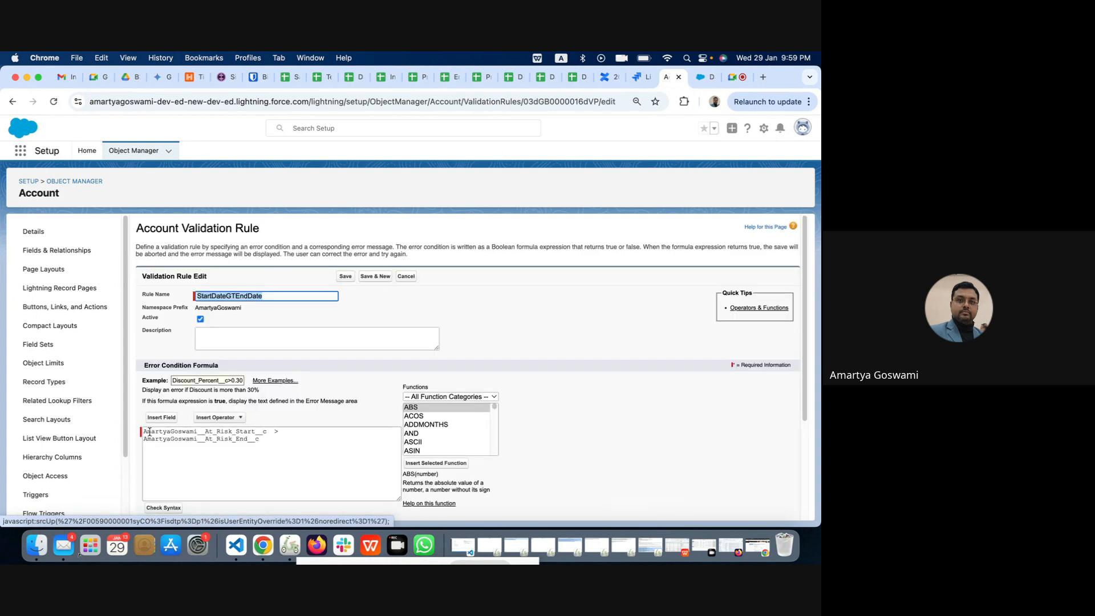
left_click(159, 418)
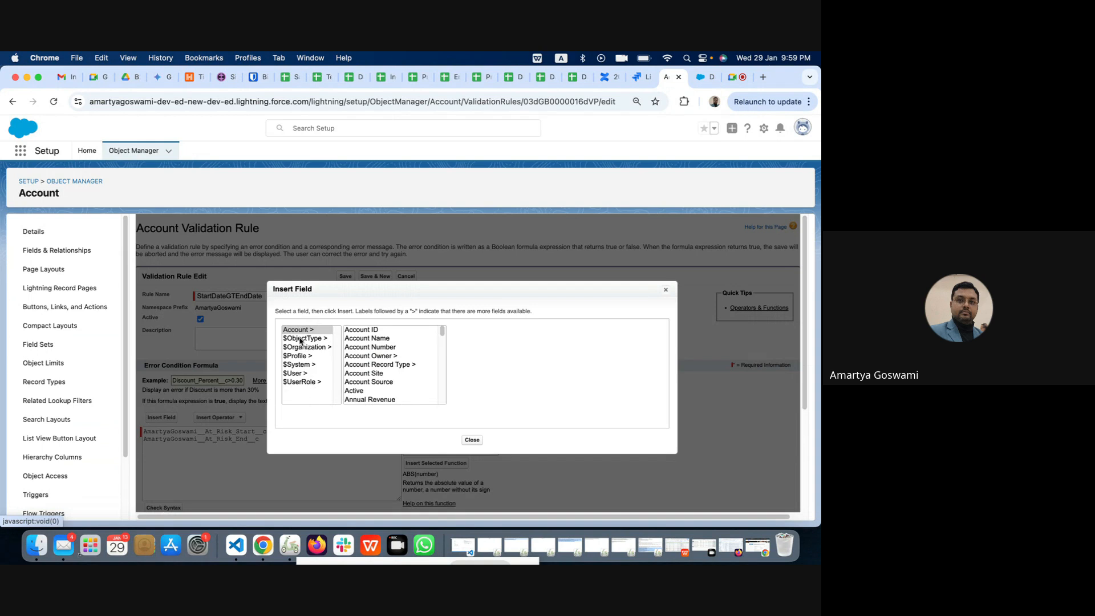
left_click(472, 440)
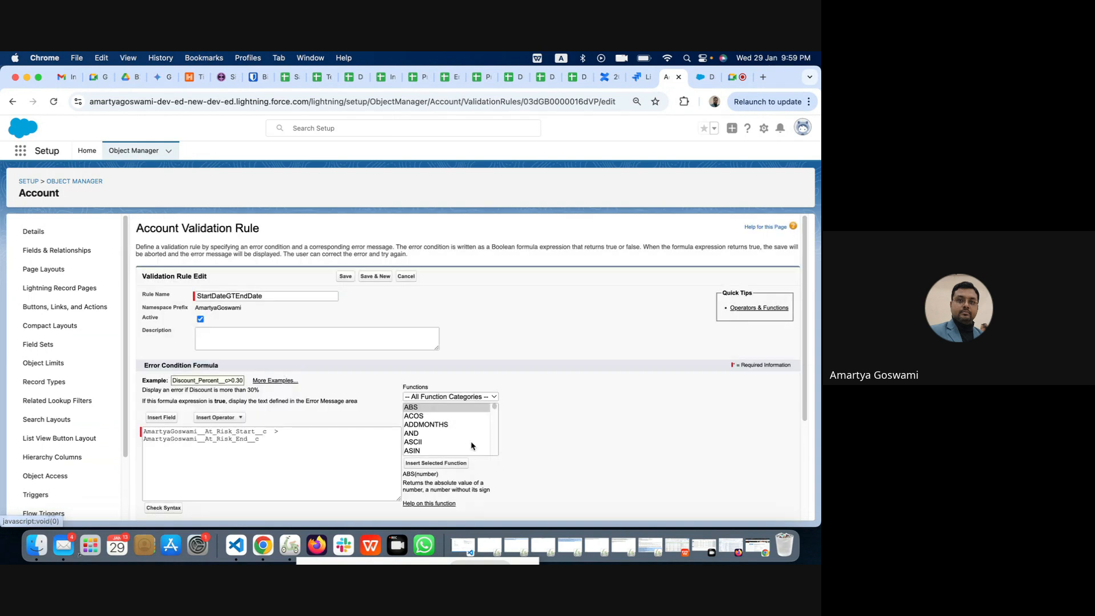
- Find the Opportunity object in Object Manager and start a new validation rule for it
left_click(139, 151)
left_click(623, 184)
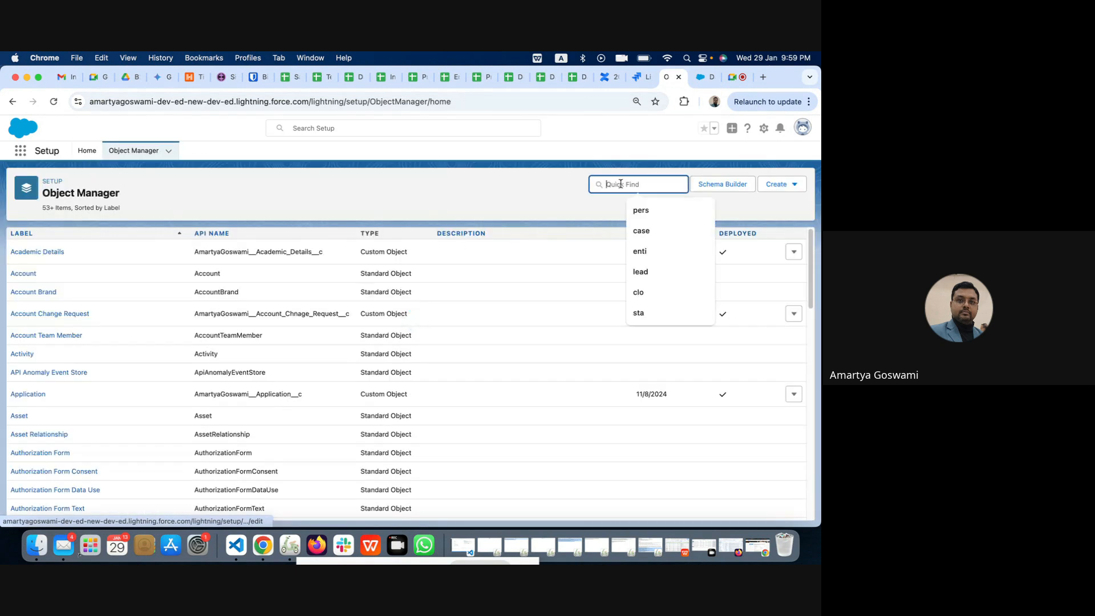
type("opp")
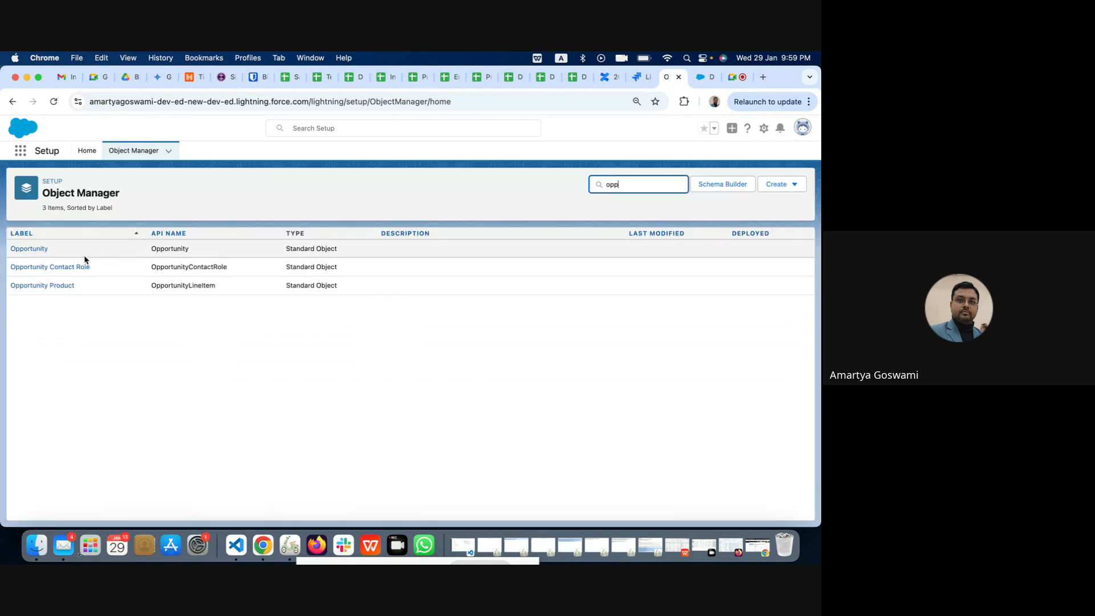
left_click(40, 250)
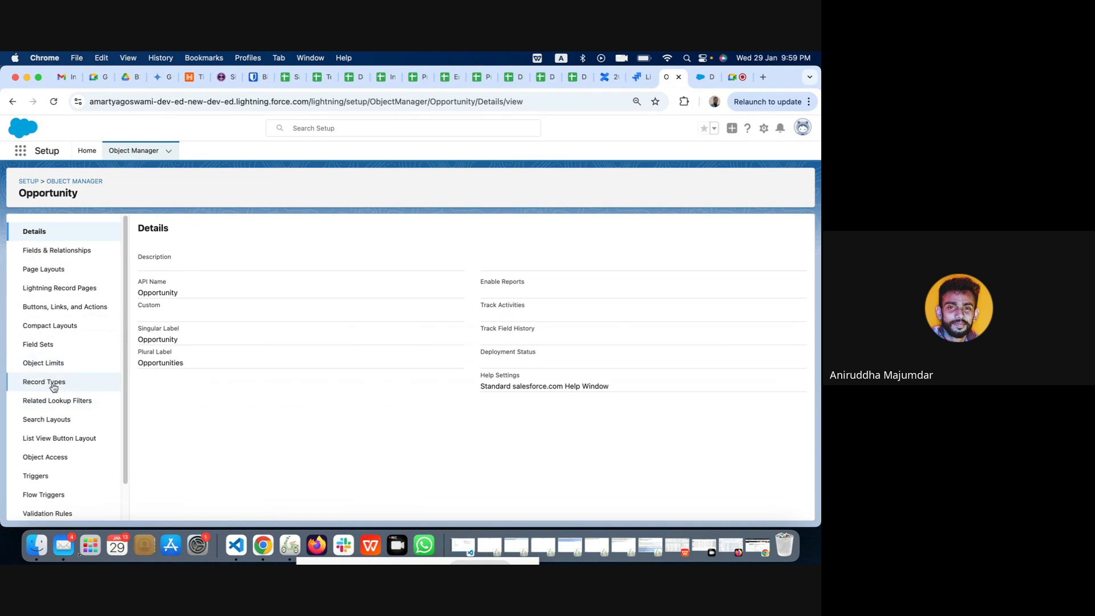
scroll(58, 504, "down", 1)
left_click(61, 475)
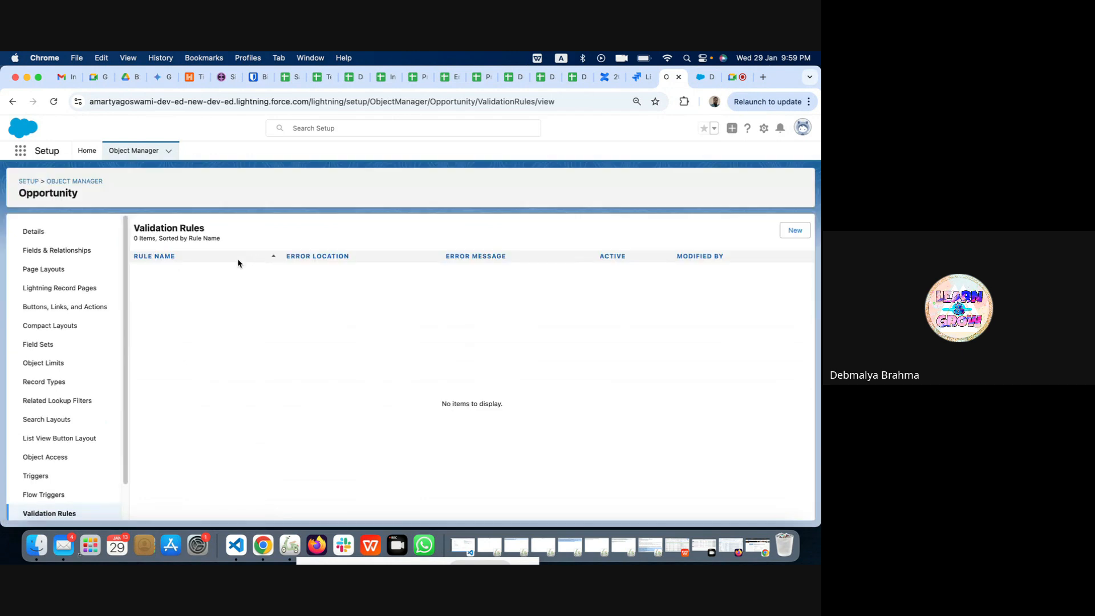
left_click(795, 230)
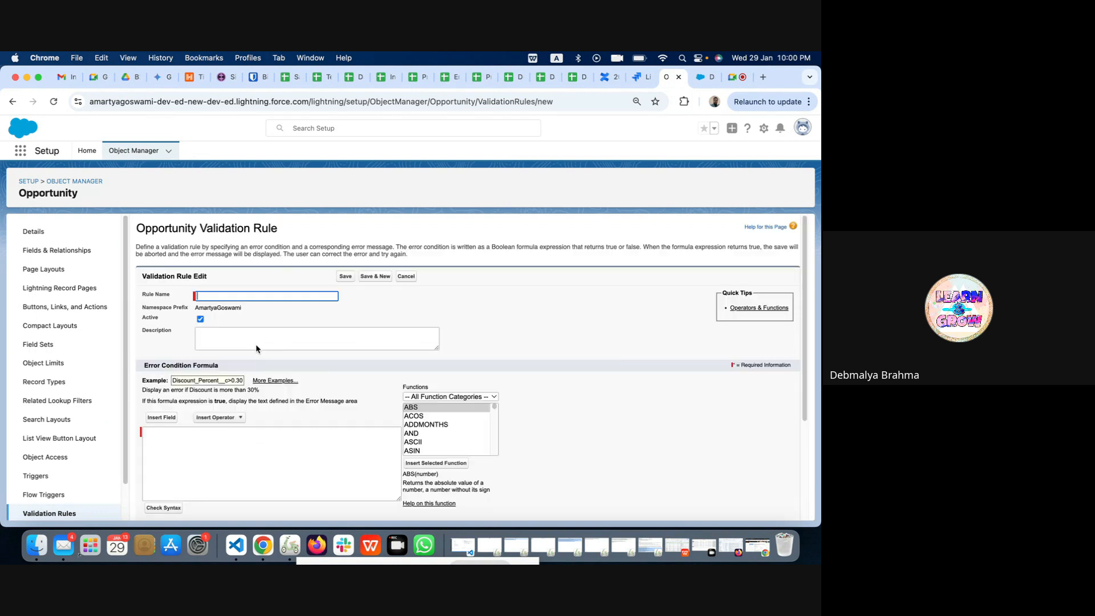
- Open field insertion for the error condition formula and compare the related Account reference with the custom Account lookup field
scroll(256, 348, "down", 2)
left_click(162, 343)
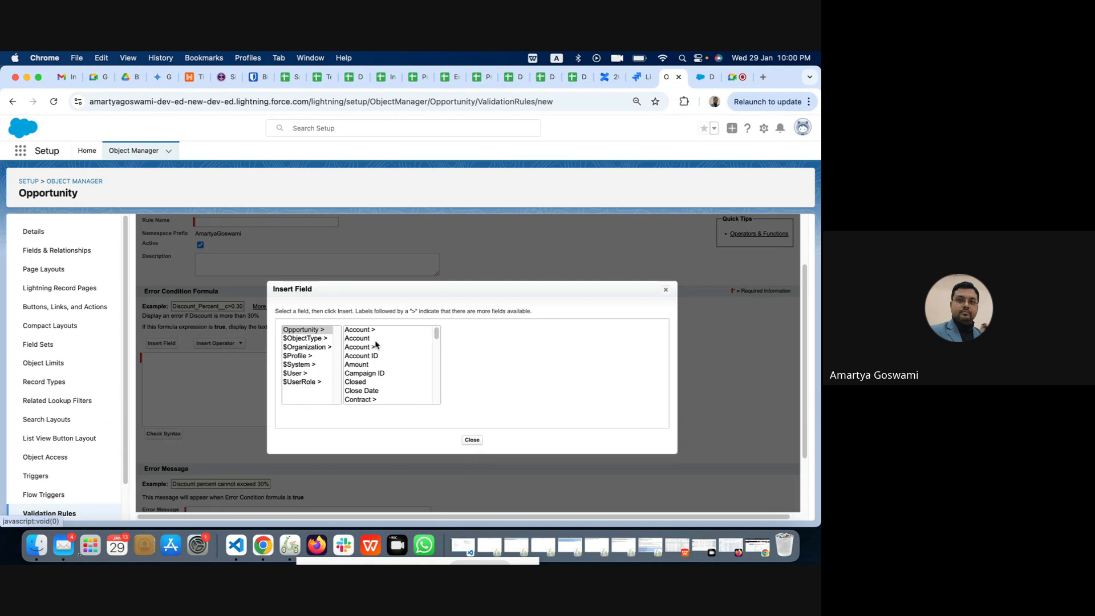
left_click(363, 330)
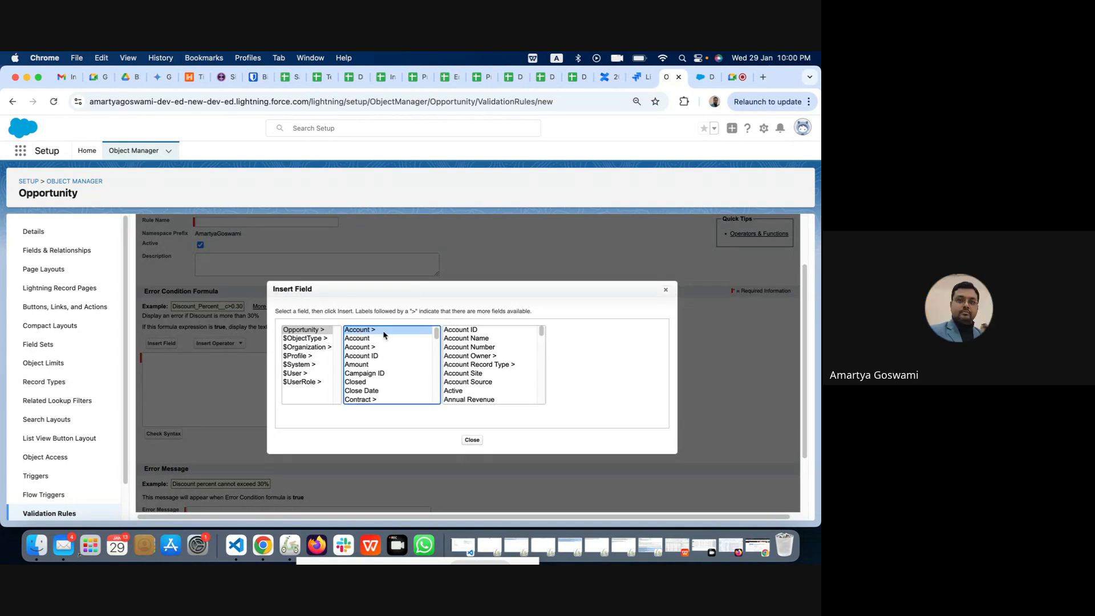
left_click(361, 339)
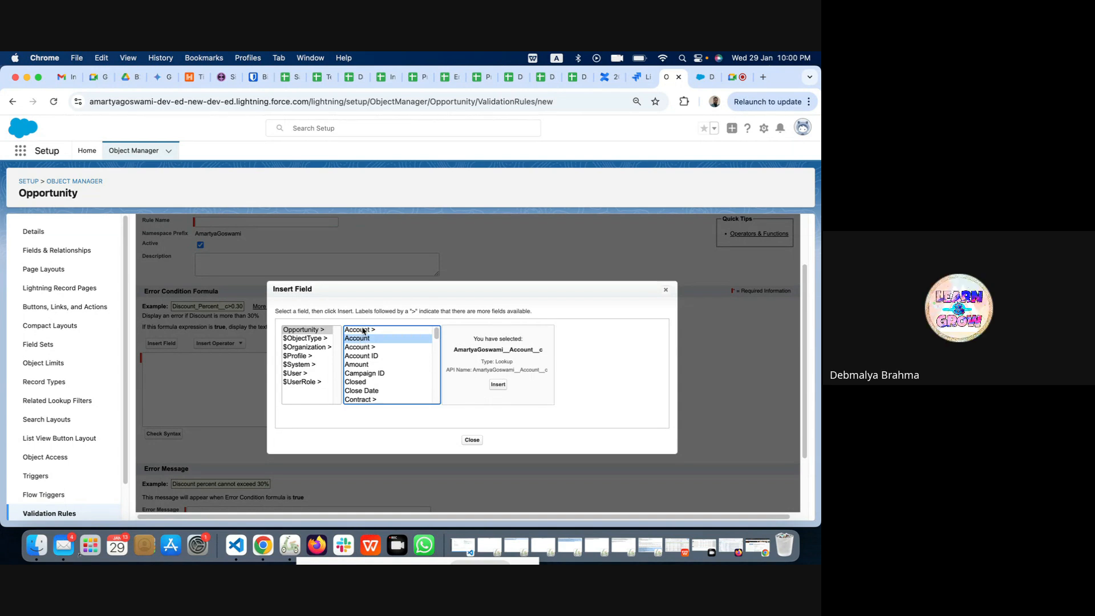
left_click(363, 330)
left_click(365, 339)
left_click_drag(481, 361, 524, 366)
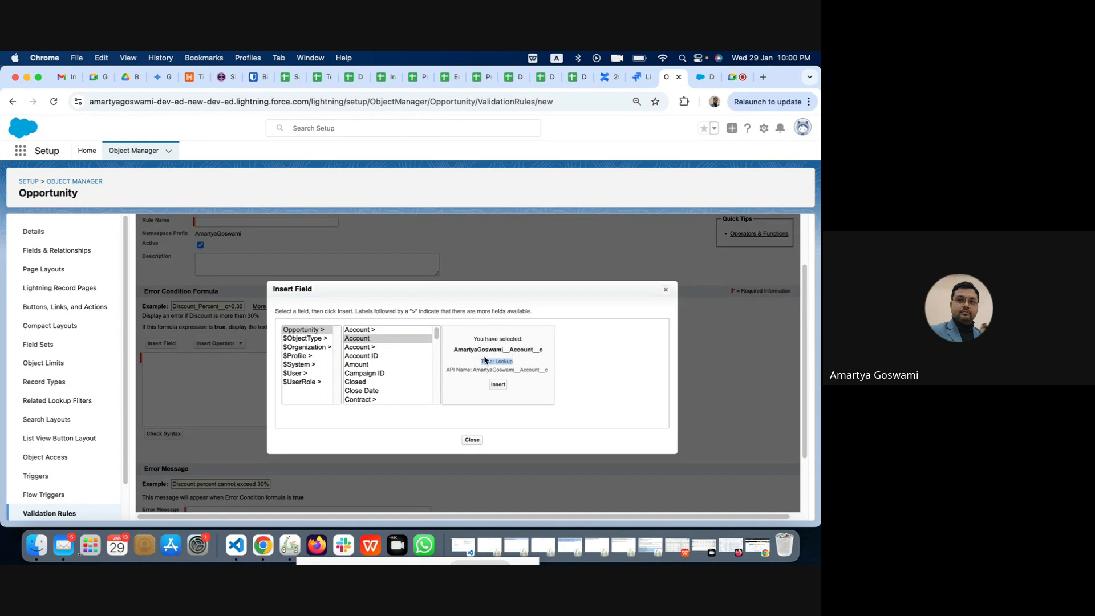
- Browse the fields reachable through the Opportunity's related Account, including those under Account Record Type and Last Modified By
left_click(360, 331)
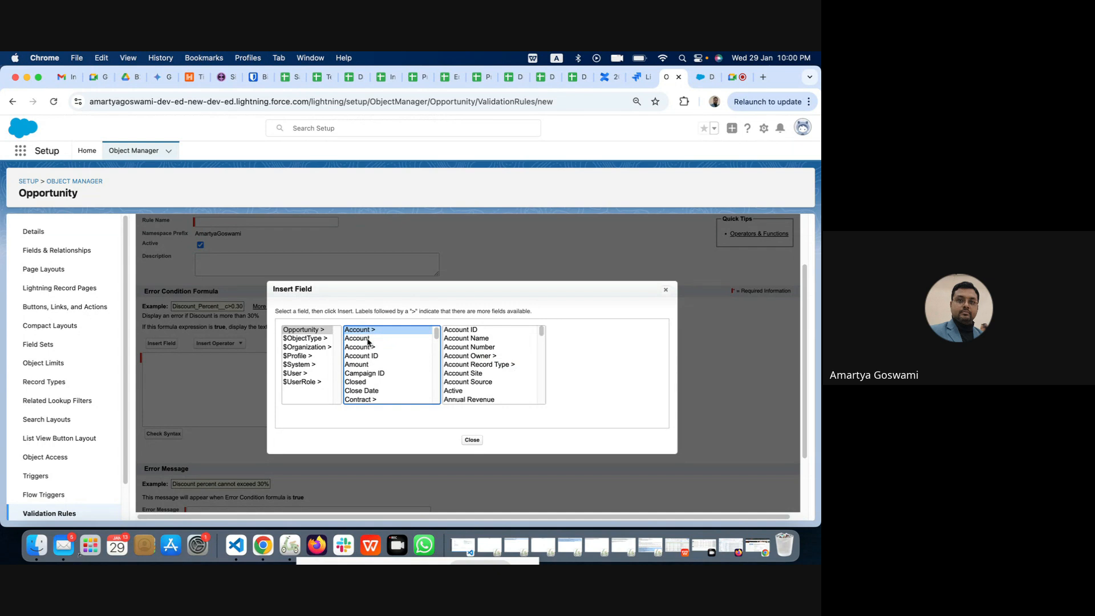
scroll(493, 376, "down", 5)
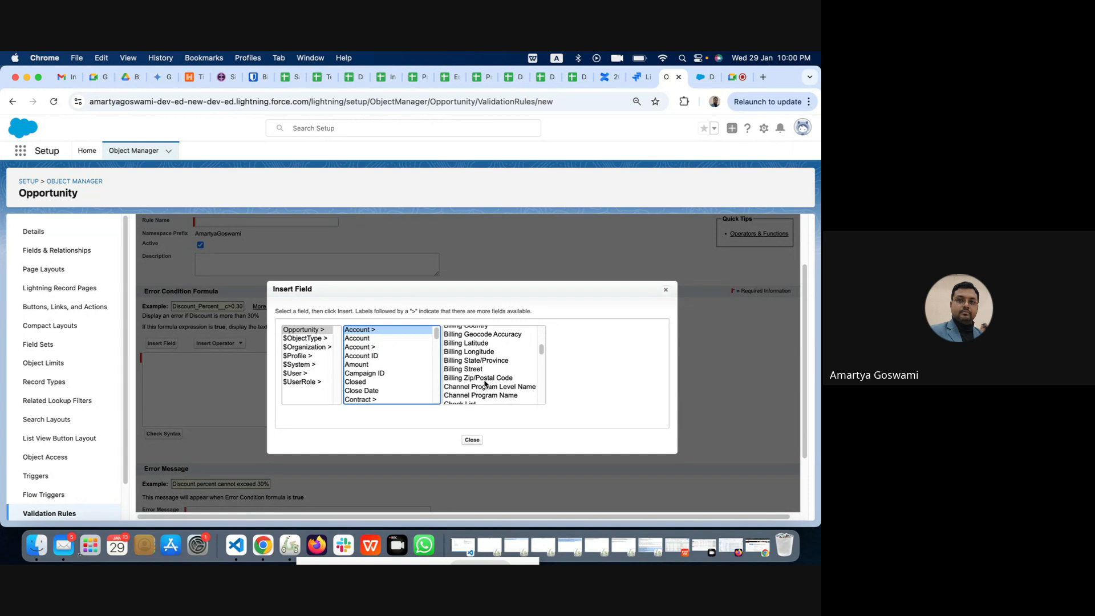
scroll(485, 384, "up", 5)
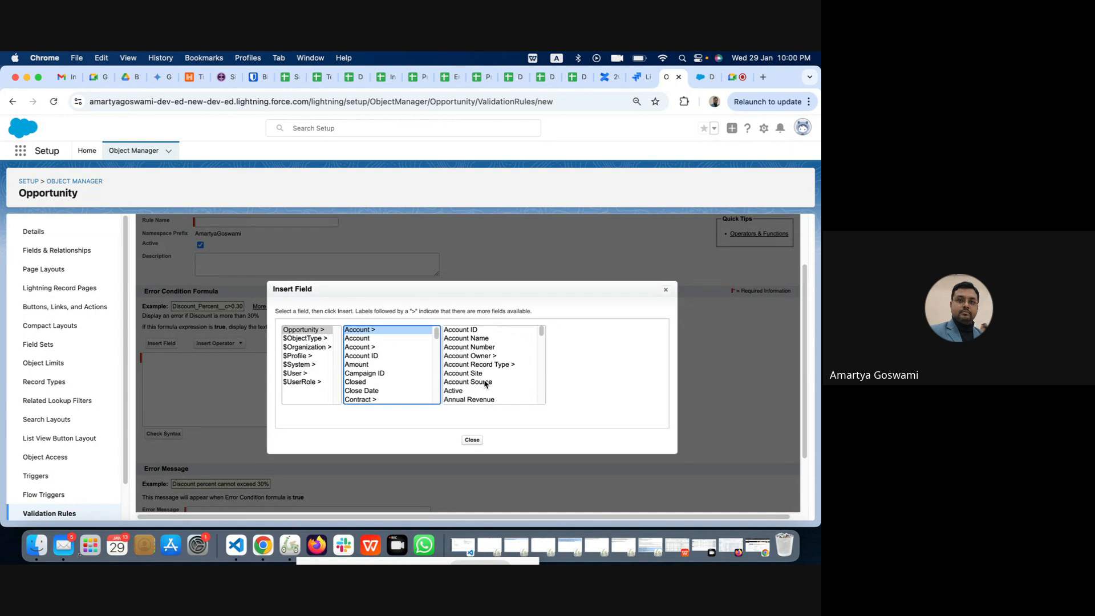
left_click(503, 365)
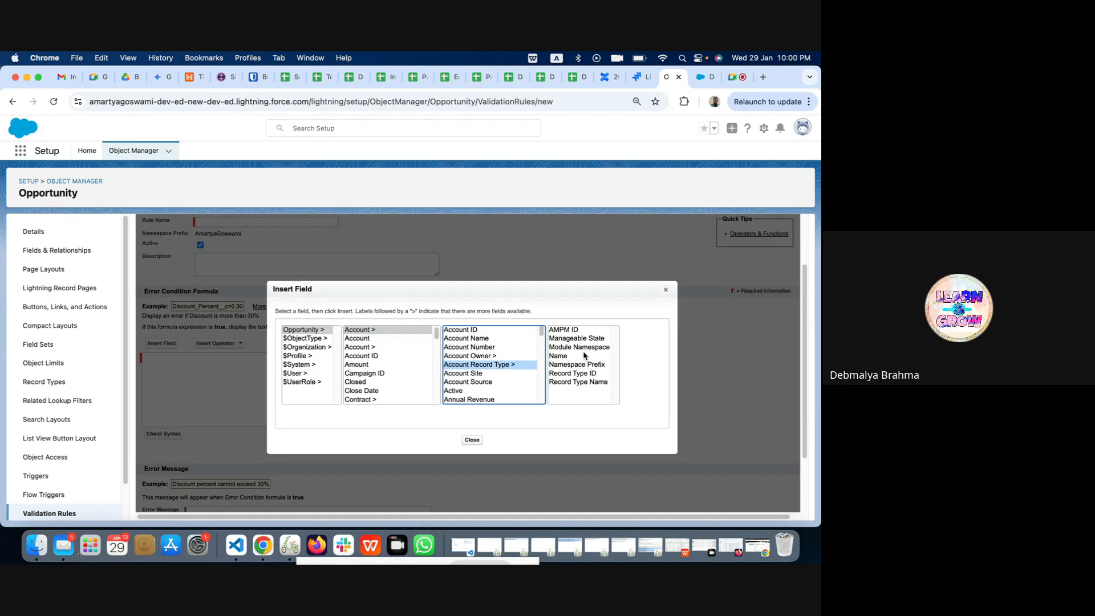
scroll(479, 388, "down", 5)
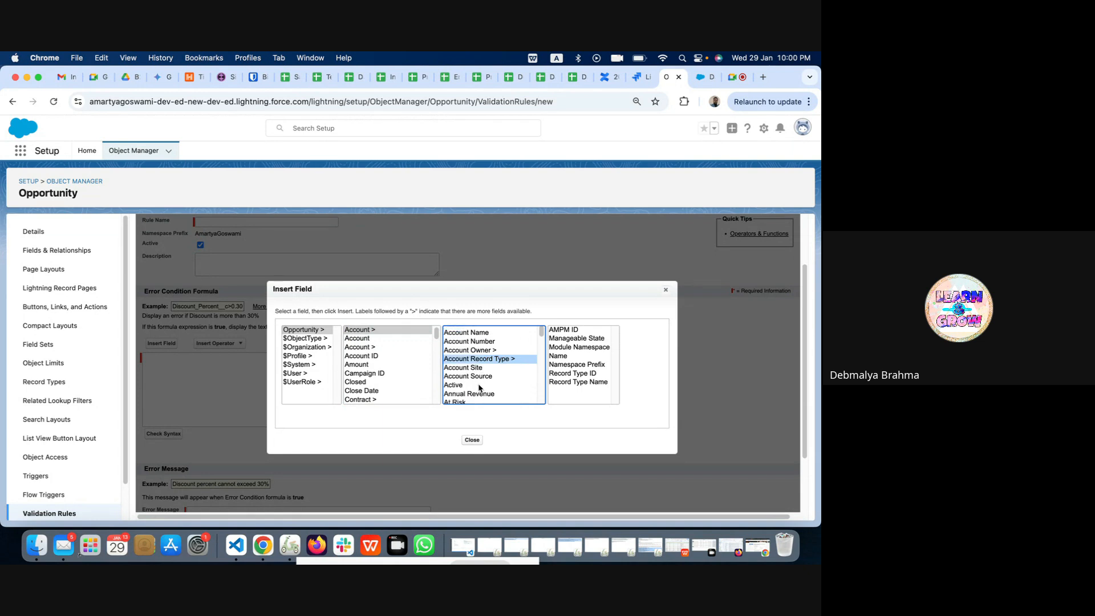
scroll(479, 388, "down", 3)
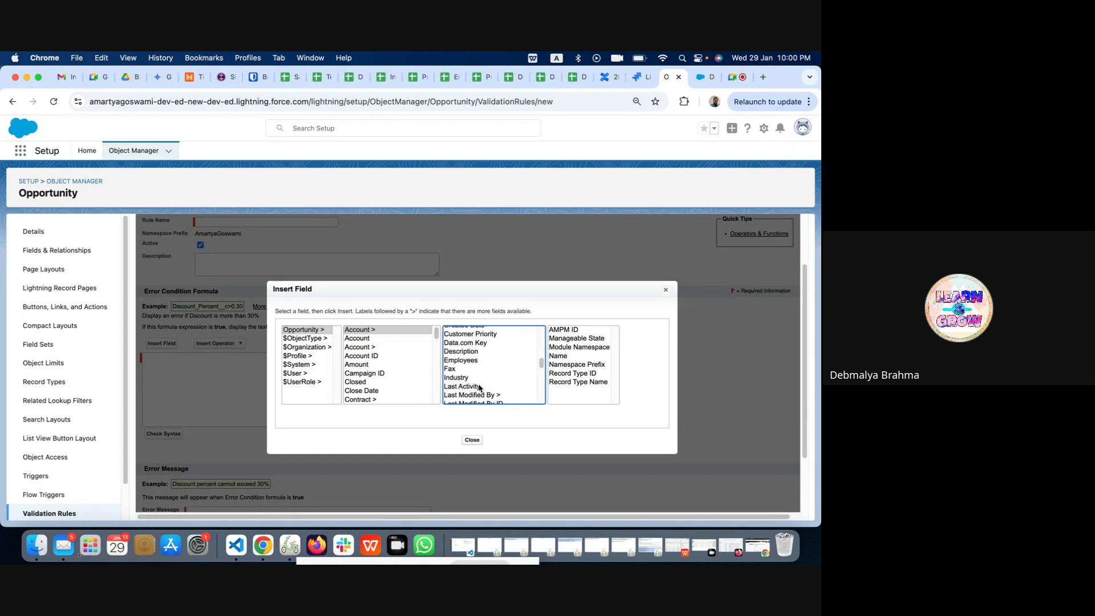
scroll(479, 388, "down", 2)
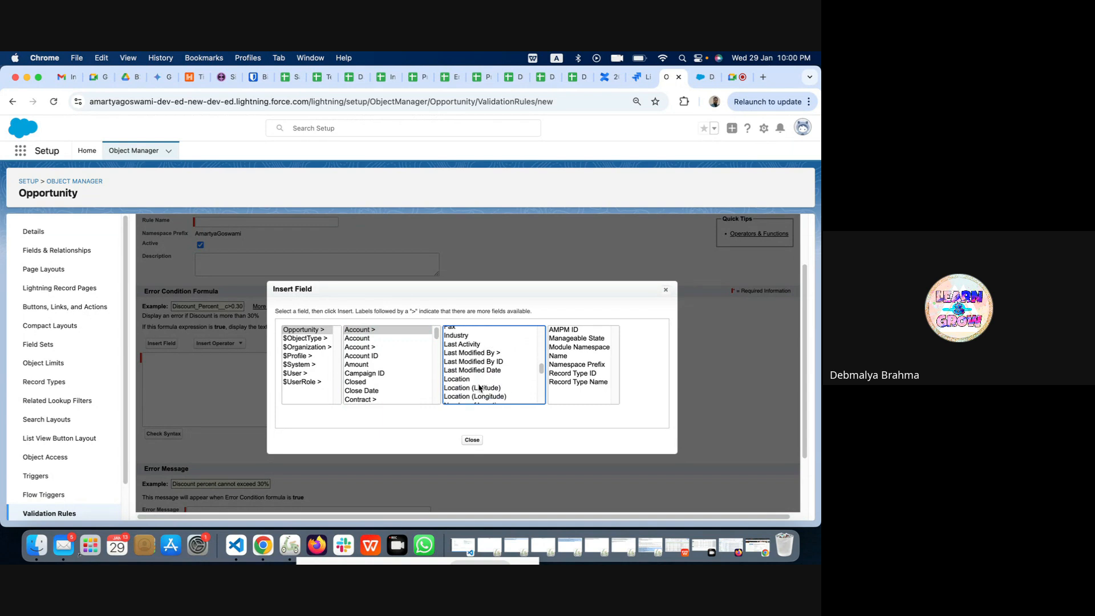
left_click(484, 354)
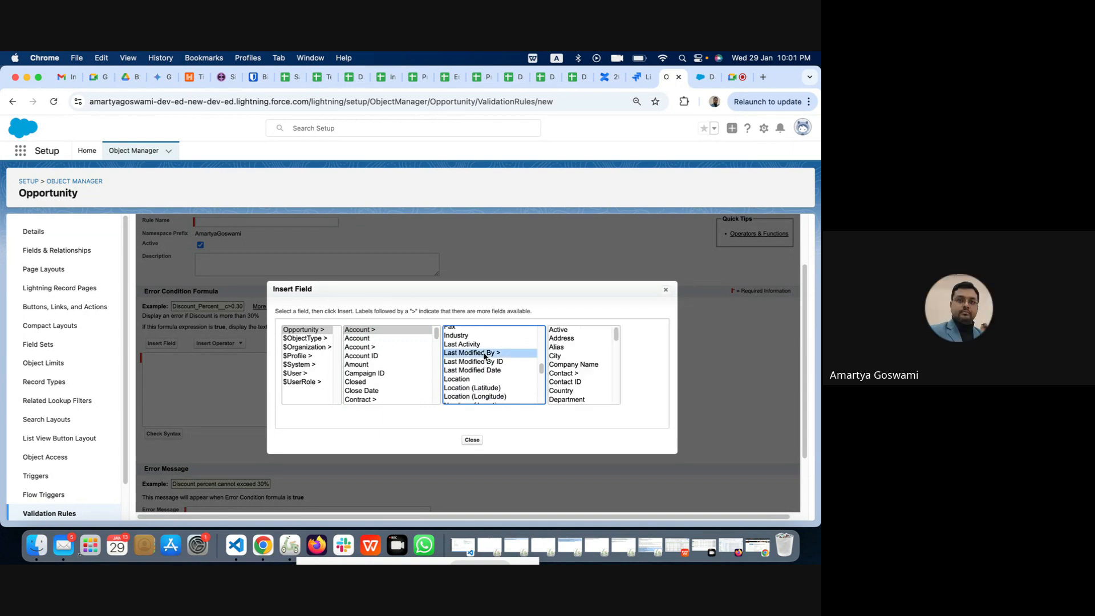
- Trace the multi-level reference from the related Account through Created By and Contact to that contact's Account fields
scroll(485, 380, "up", 3)
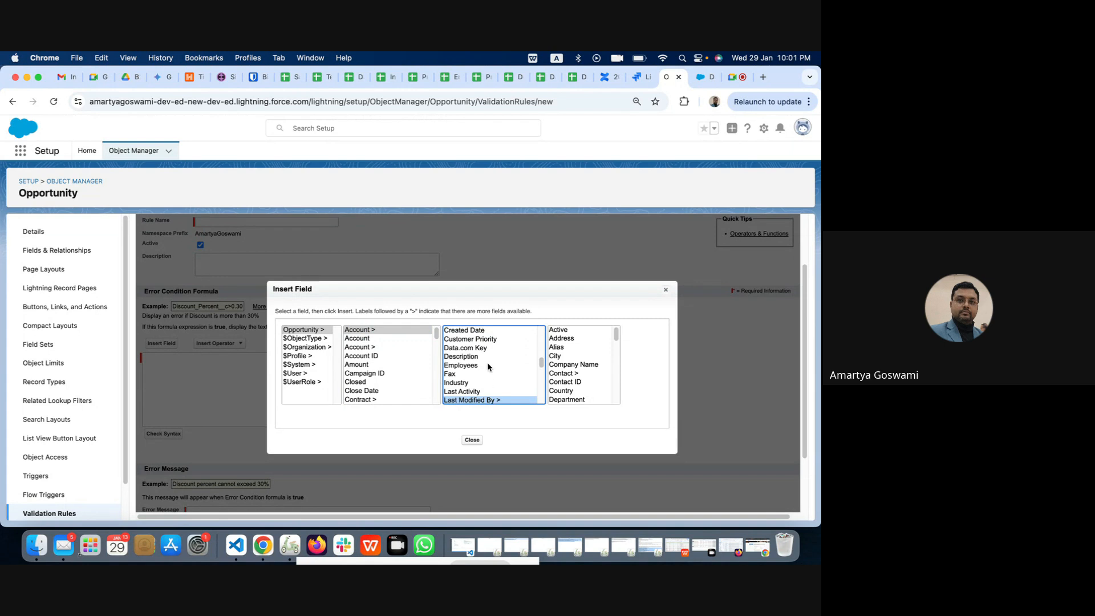
scroll(489, 370, "up", 3)
scroll(489, 368, "up", 3)
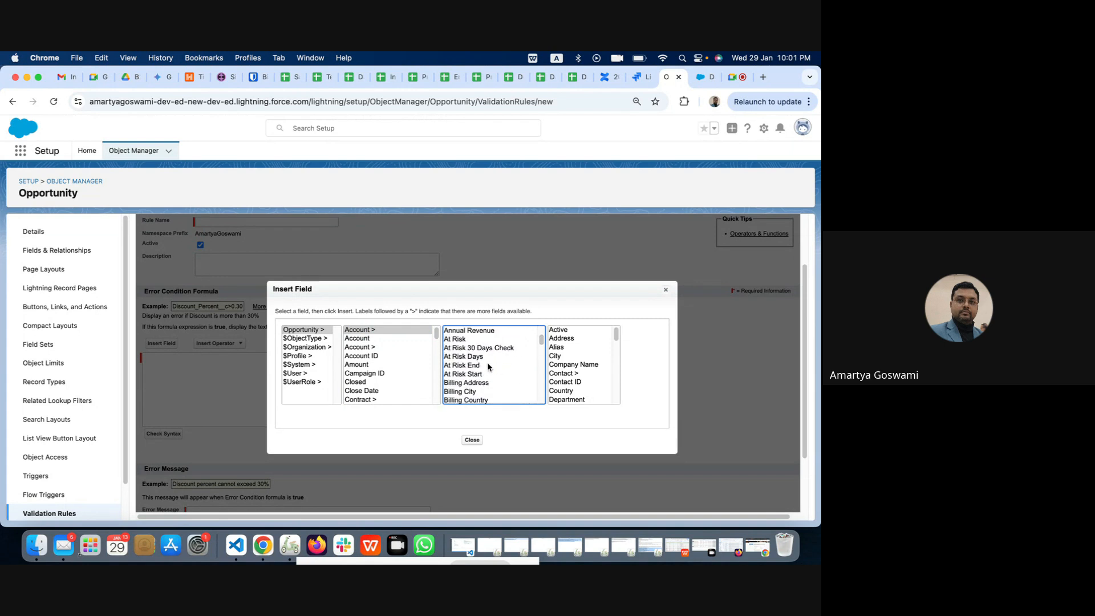
scroll(488, 361, "down", 5)
left_click(469, 374)
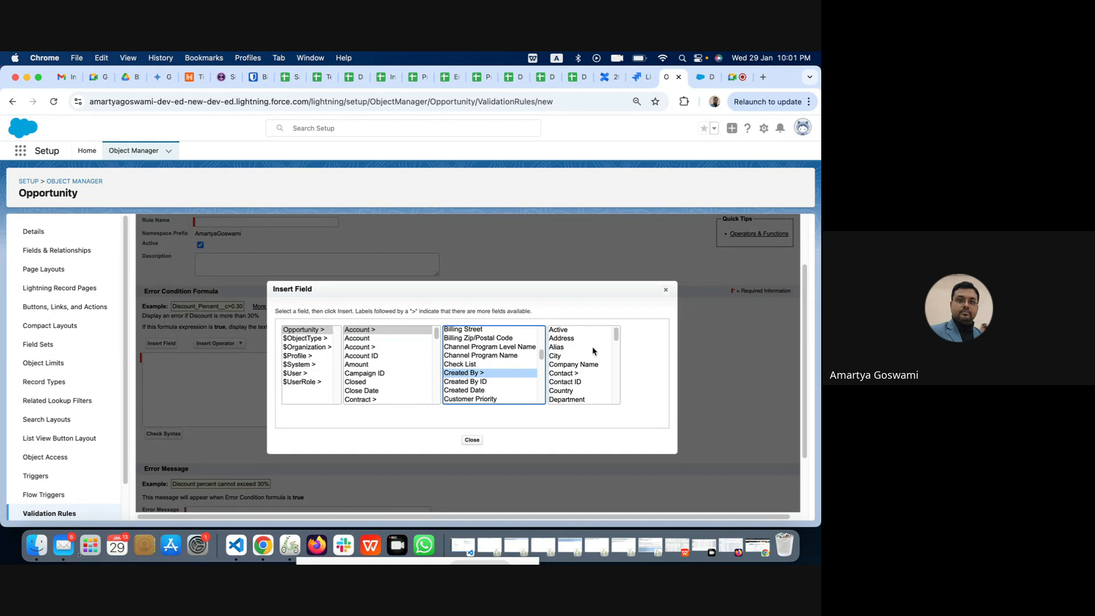
left_click(567, 374)
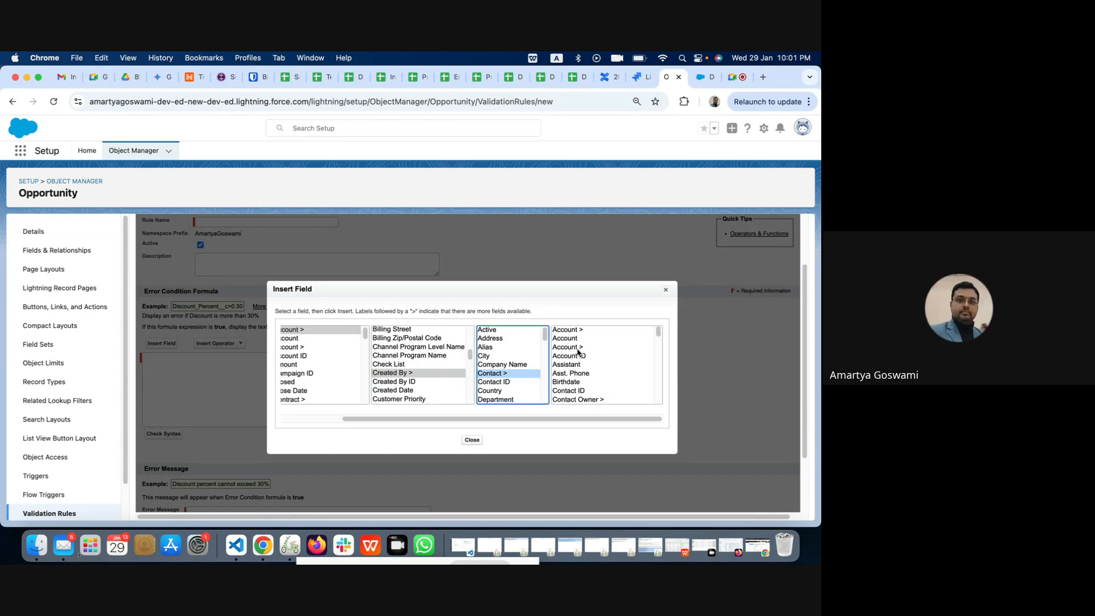
left_click(571, 345)
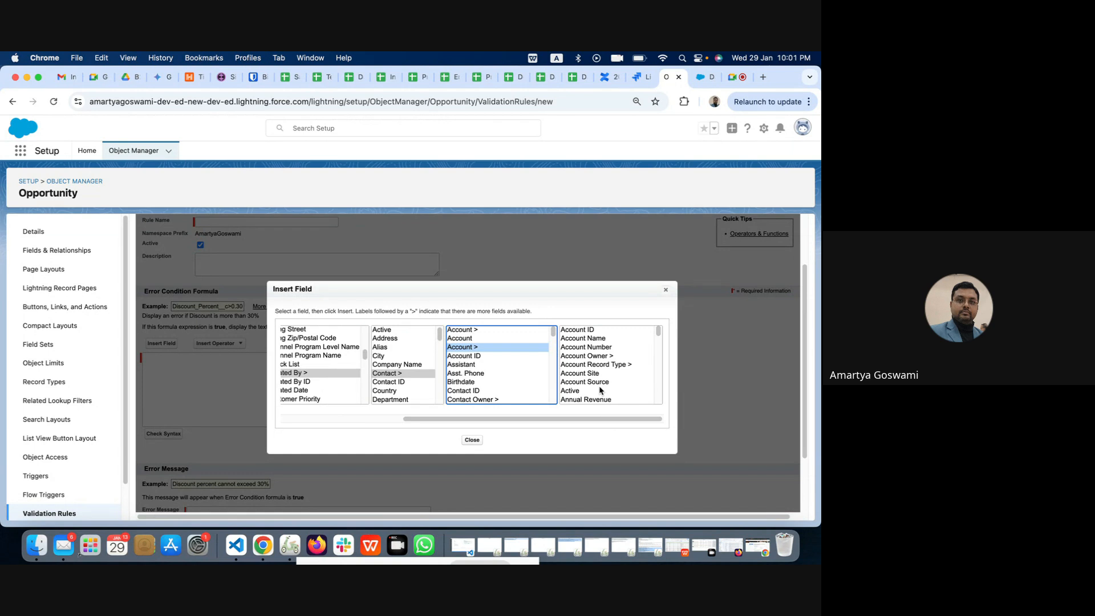
scroll(448, 367, "left", 5)
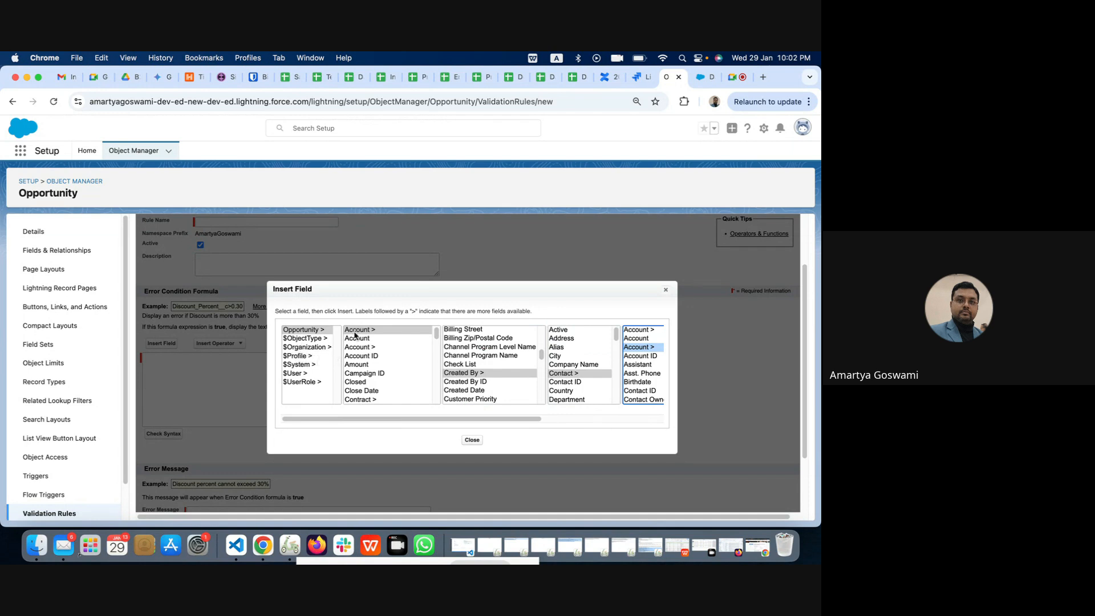
- Examine the fields offered by the global variables $ObjectType, $Organization, $System, $Profile, $User and $UserRole
left_click(306, 340)
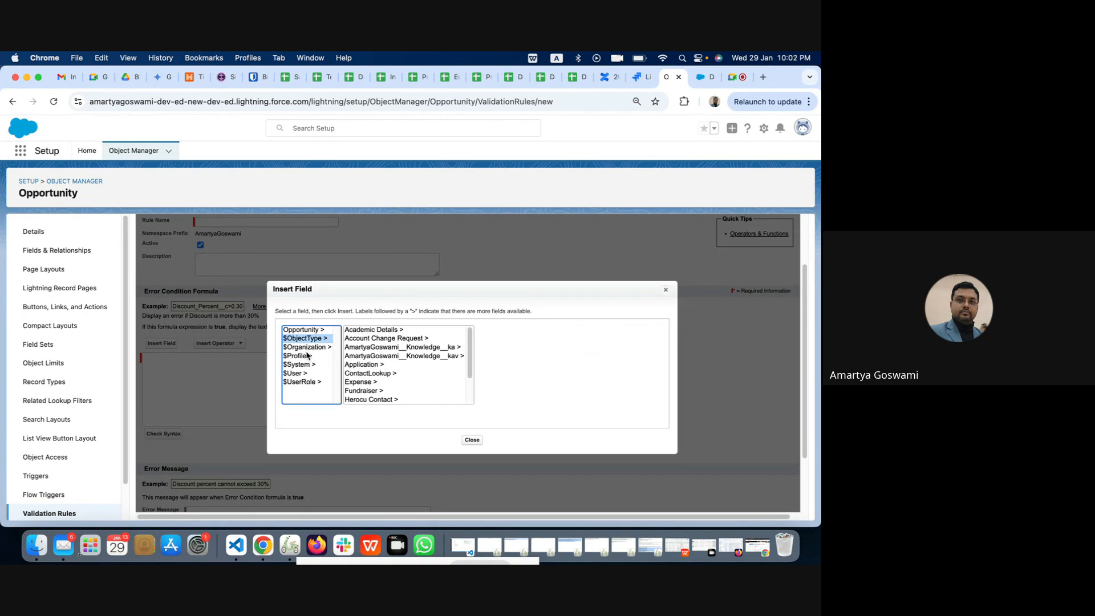
left_click(309, 348)
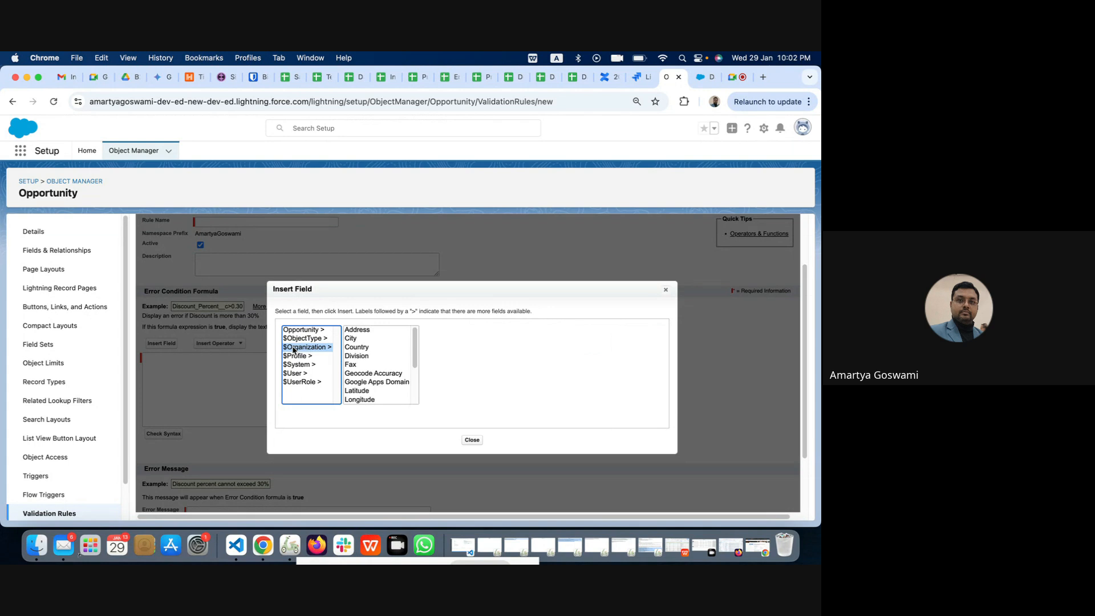
left_click(298, 364)
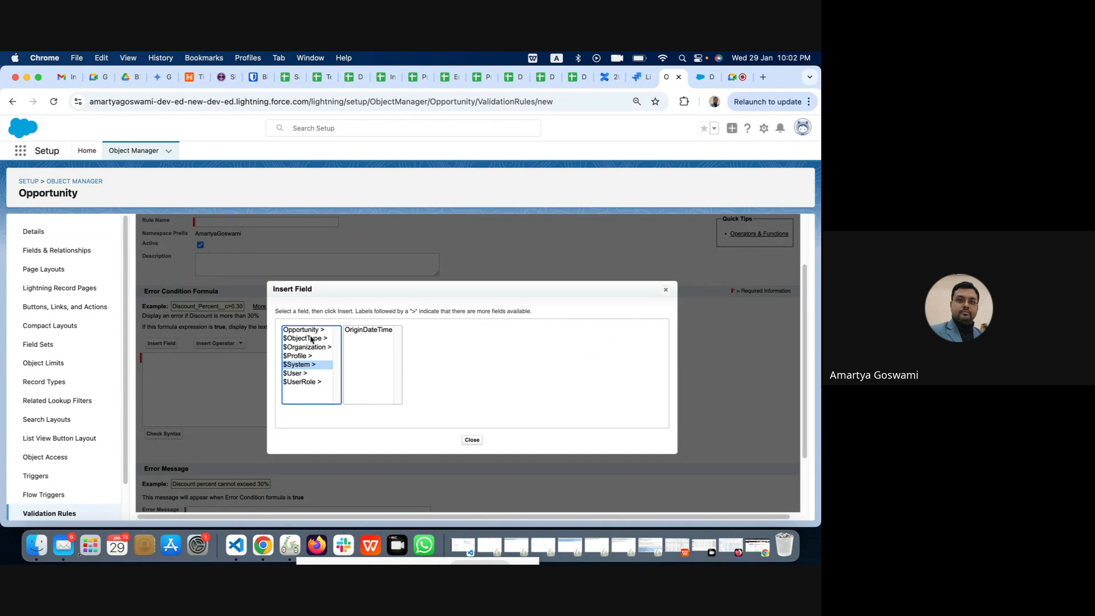
left_click(298, 357)
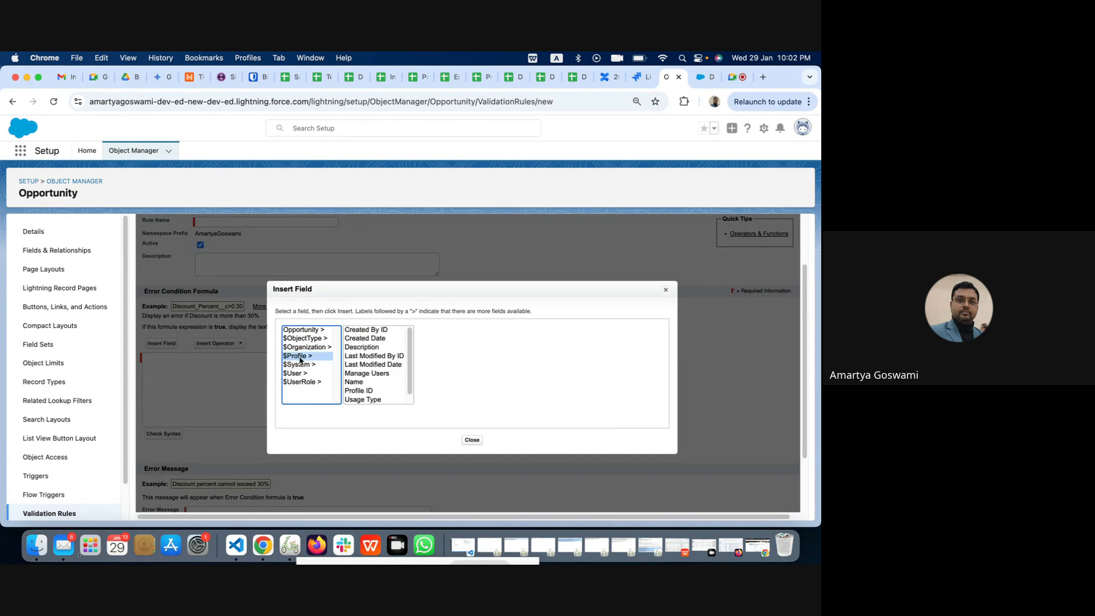
left_click(301, 374)
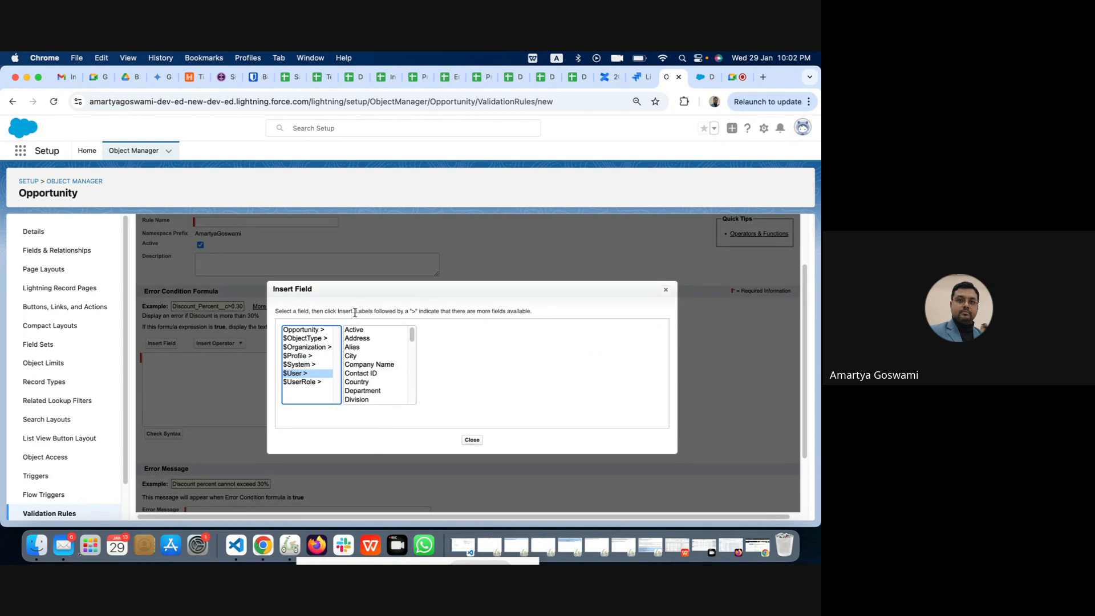
left_click(302, 383)
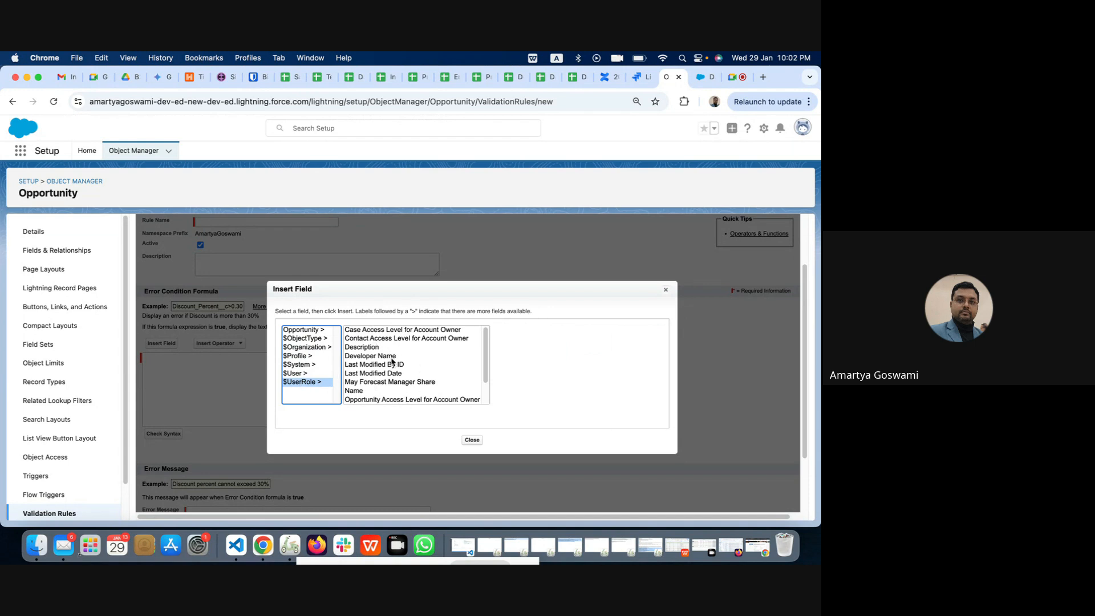
- Look at the fields under the Opportunity's own Created By reference, and close field insertion without adding anything
left_click(306, 330)
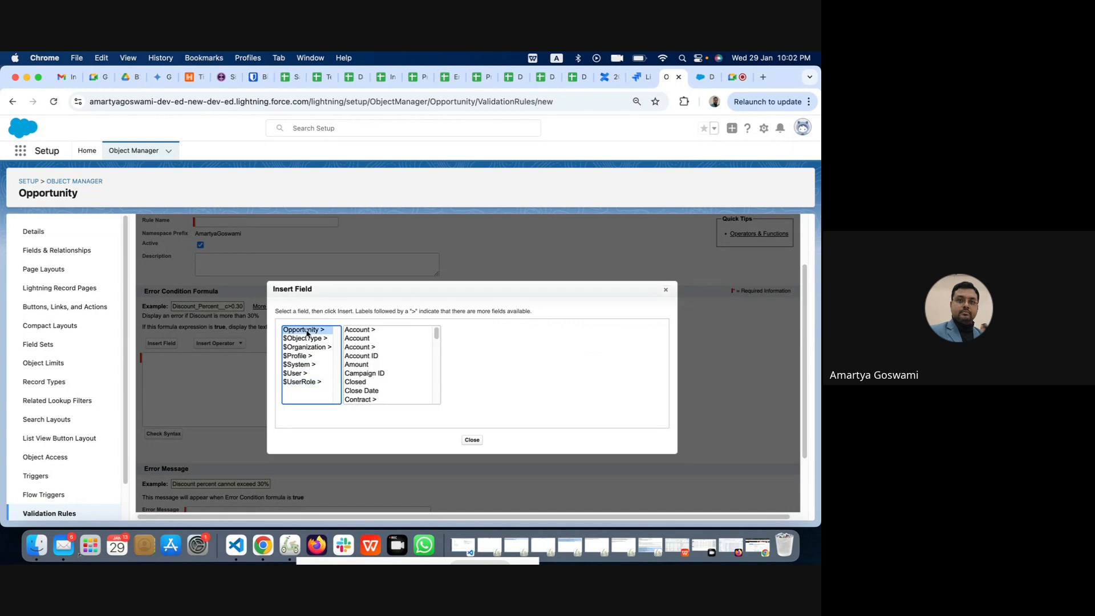
scroll(377, 376, "down", 3)
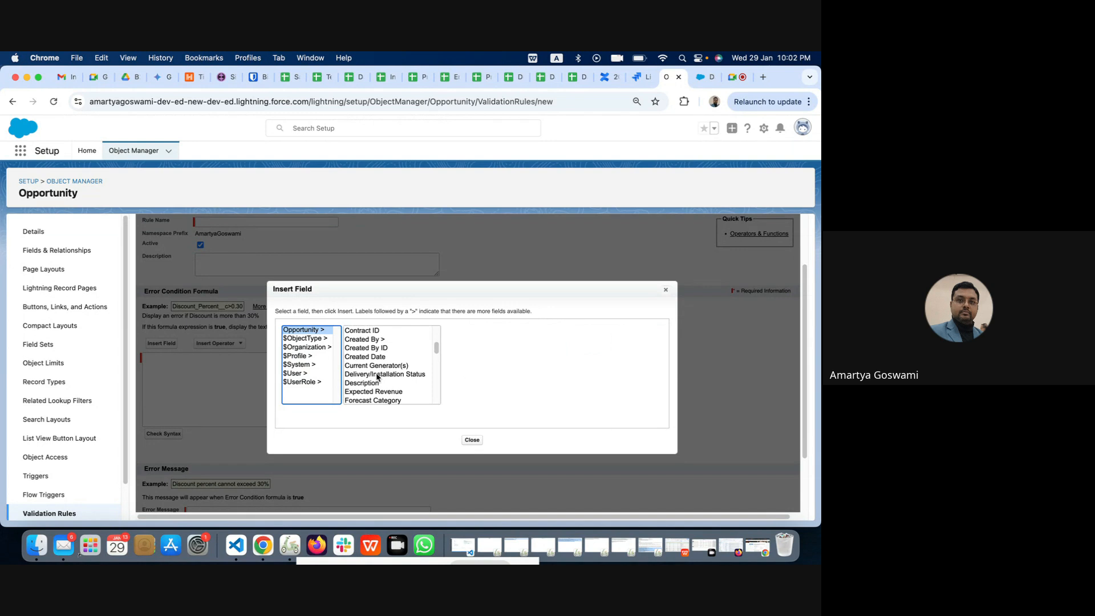
left_click(368, 341)
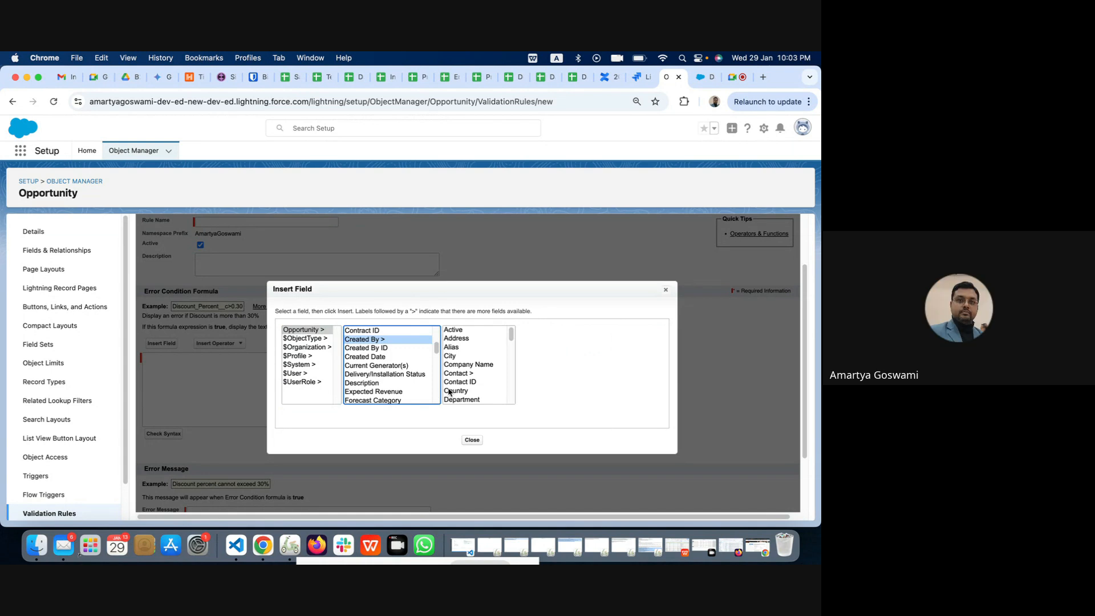
left_click(472, 439)
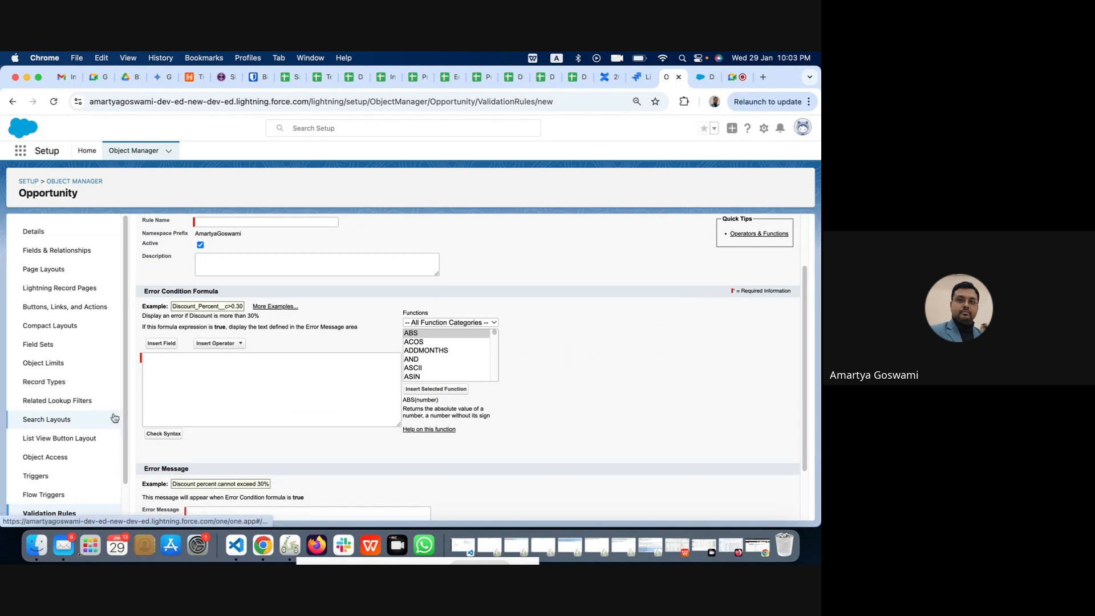
- Leave the validation rule and start a new action among the Opportunity's buttons, links and actions
scroll(114, 418, "down", 3)
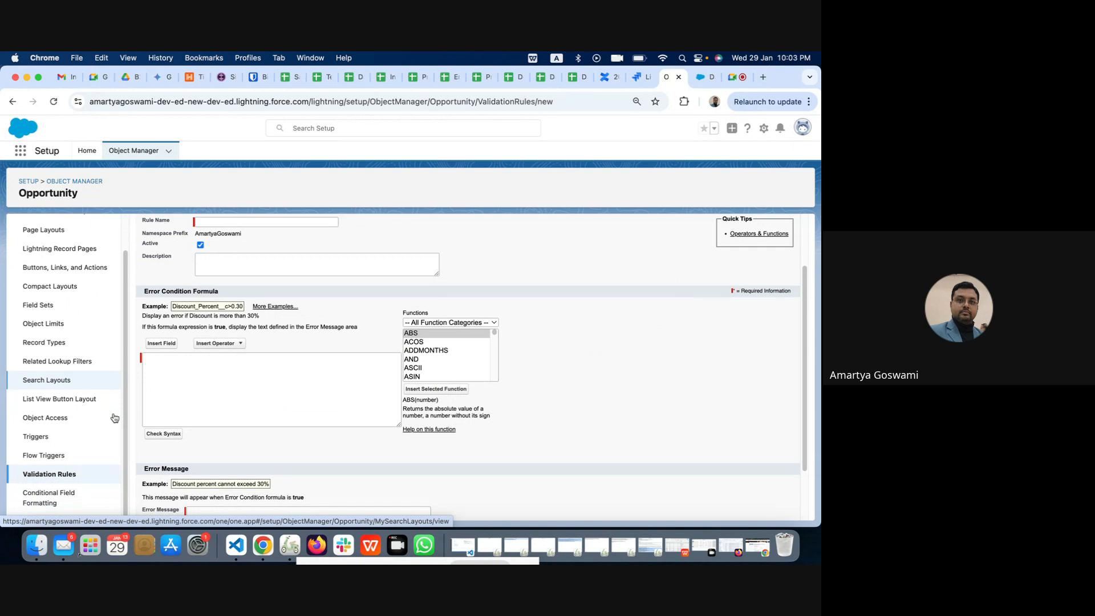
scroll(115, 418, "up", 3)
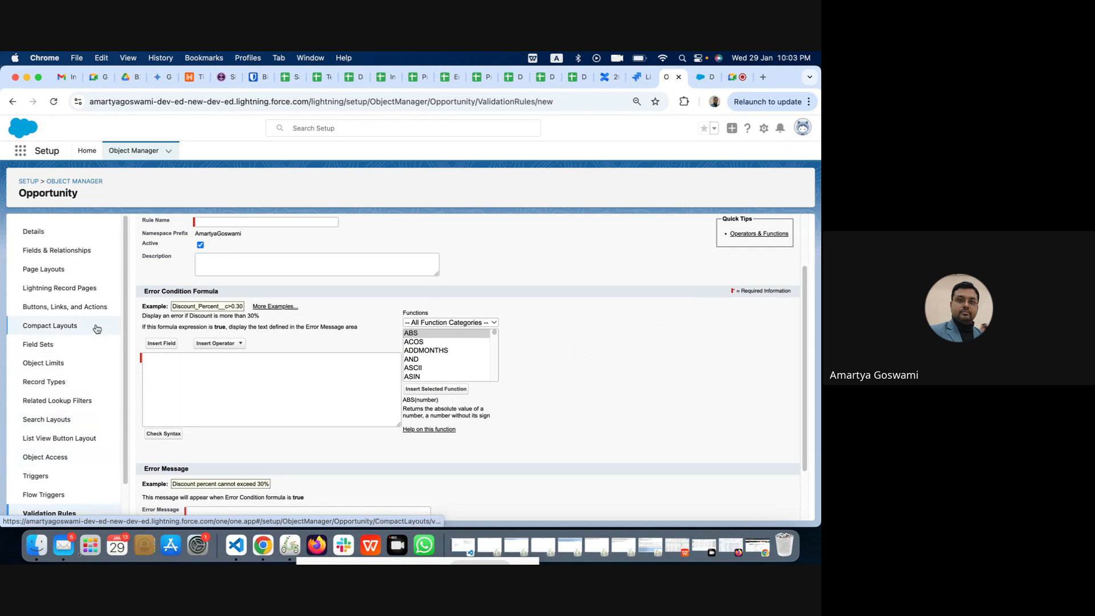
left_click(95, 306)
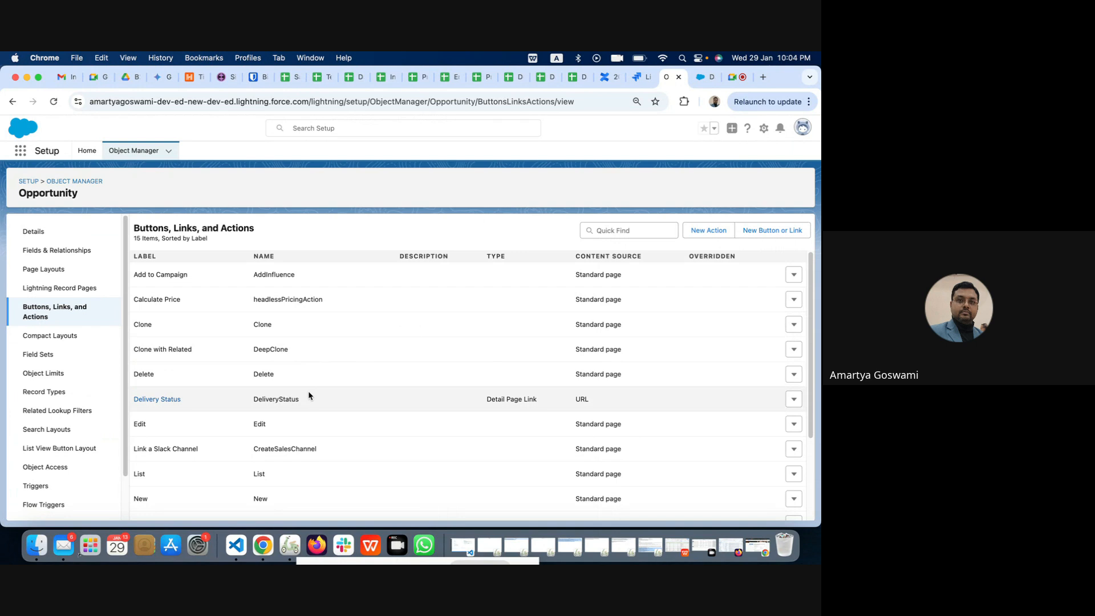
left_click(709, 233)
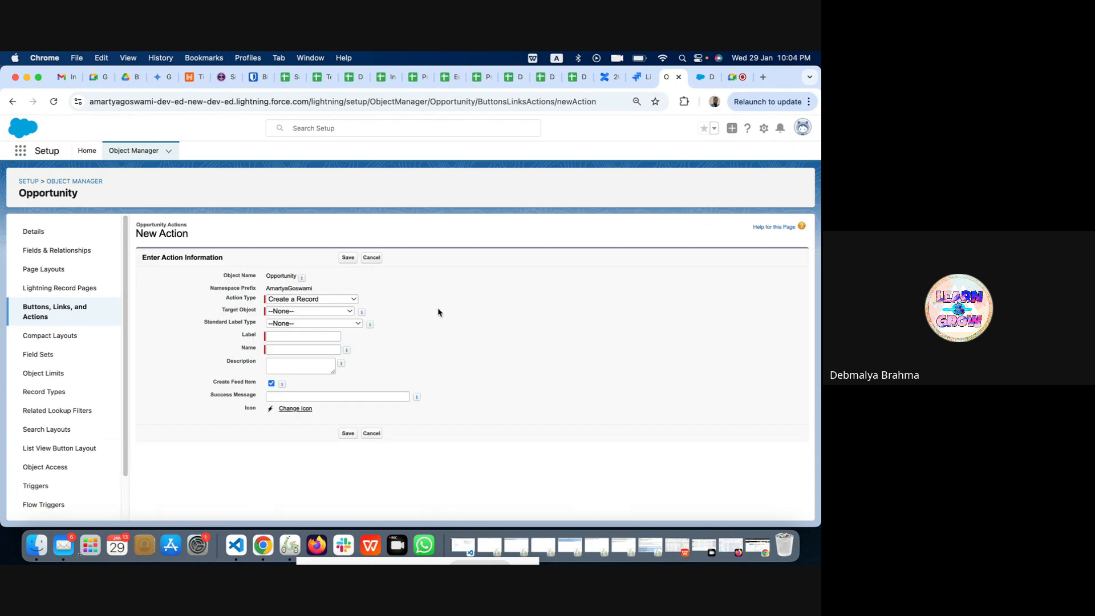
- Examine the new action's types, target objects and standard label types, trying Opportunity Product as the target and resetting it to none
left_click(293, 301)
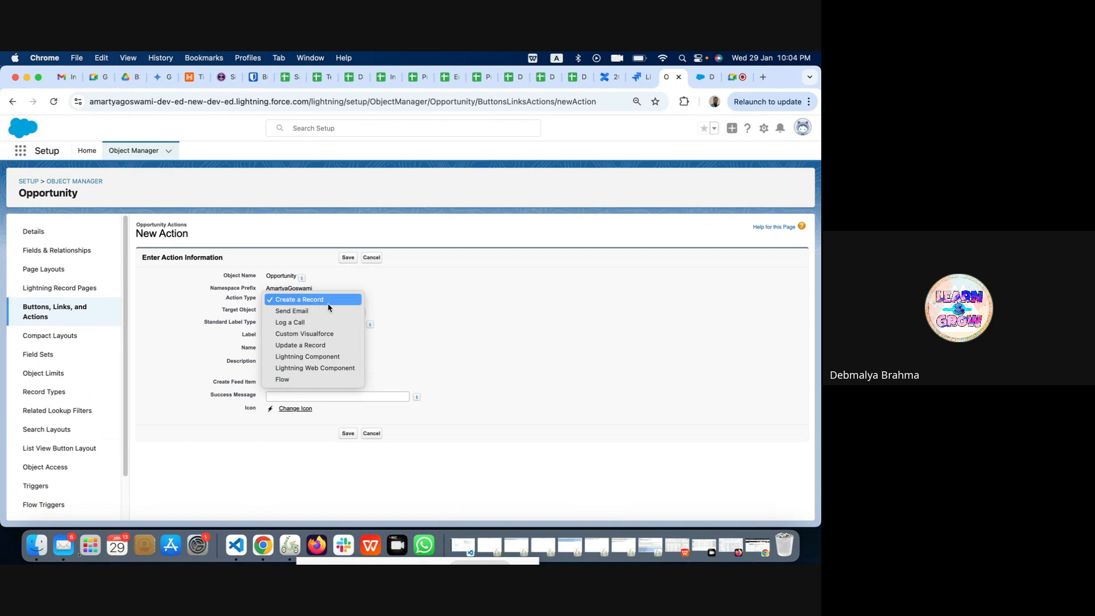
left_click(359, 299)
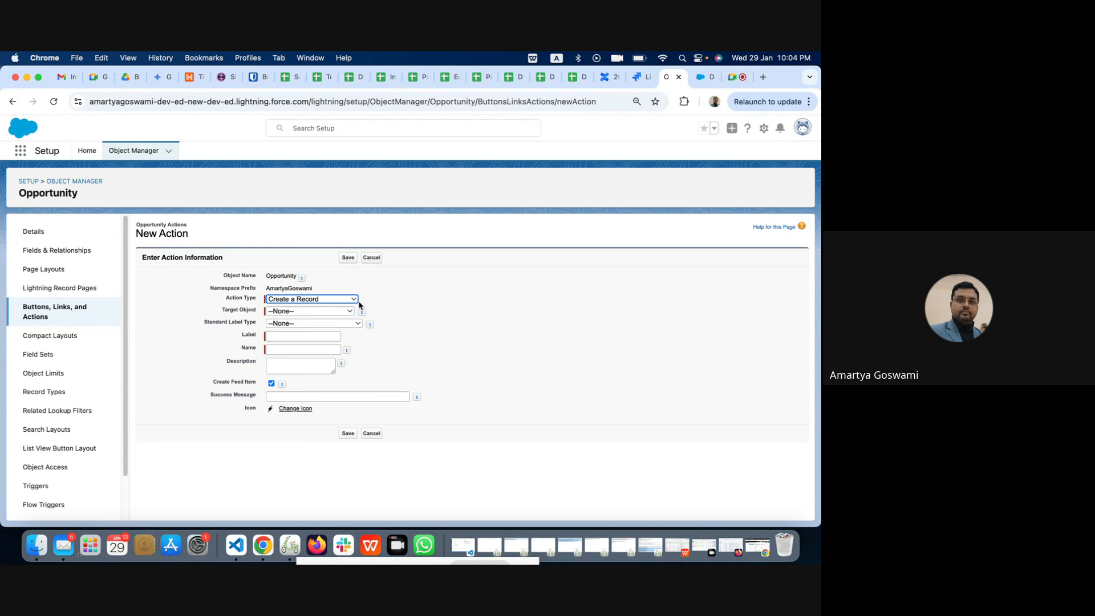
left_click(350, 311)
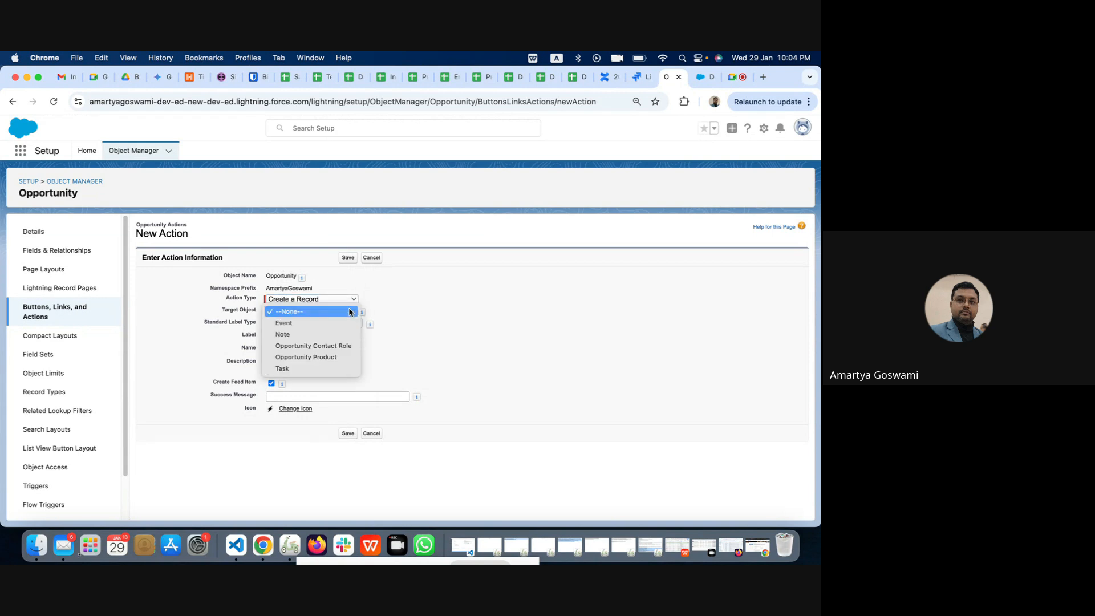
left_click(338, 358)
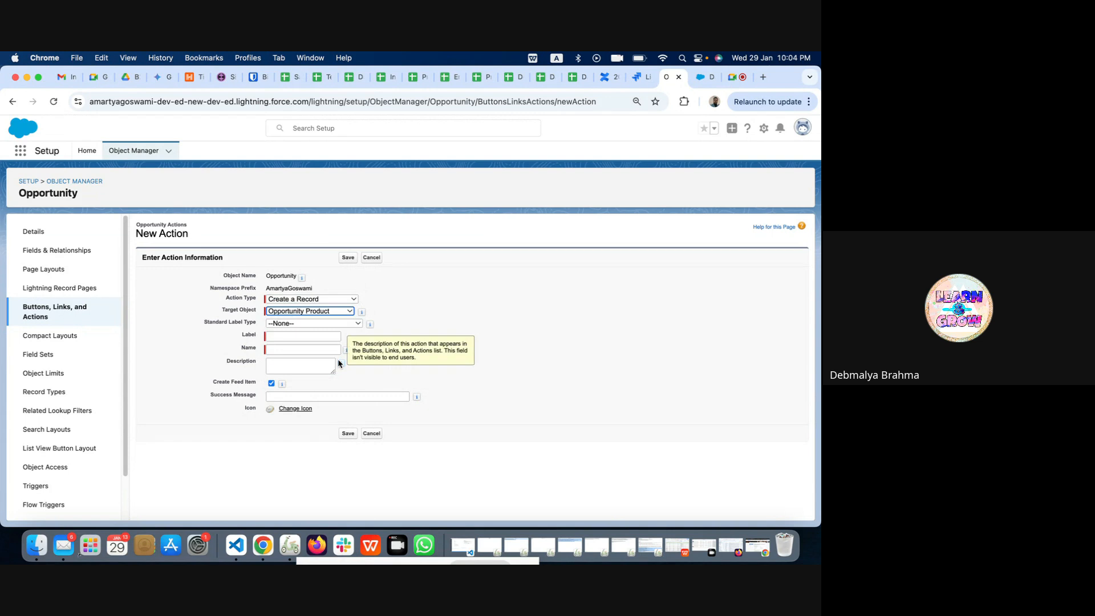
left_click(328, 324)
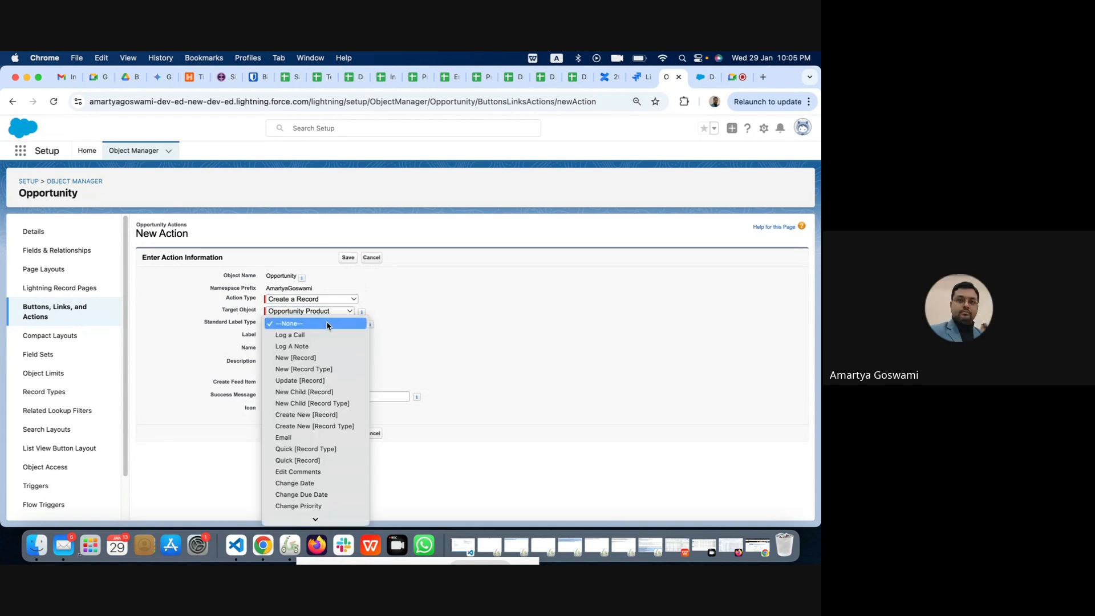
left_click(420, 313)
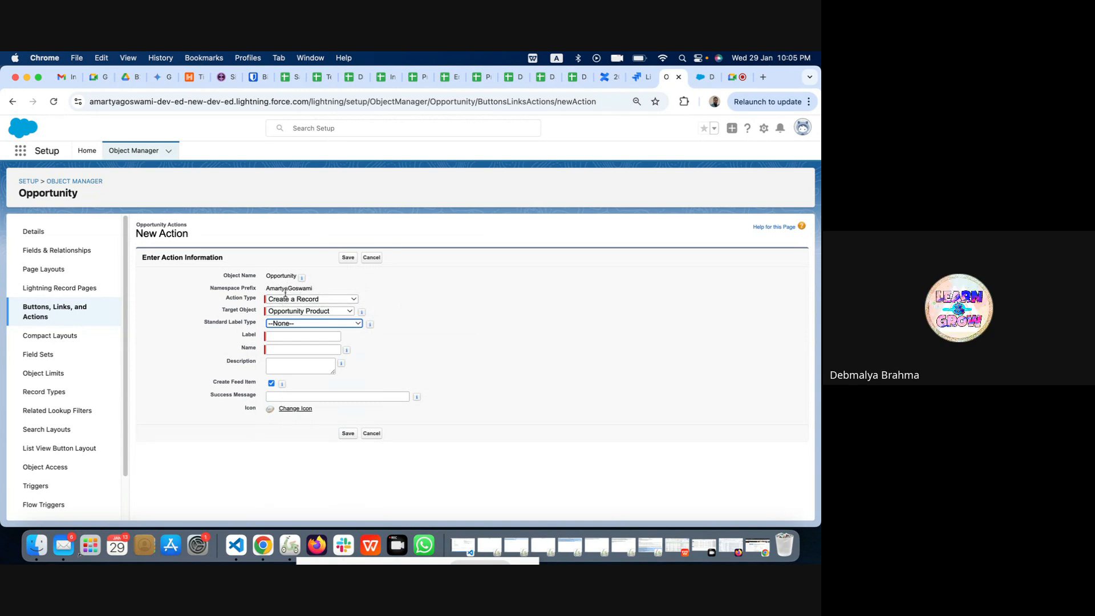
left_click_drag(224, 276, 300, 278)
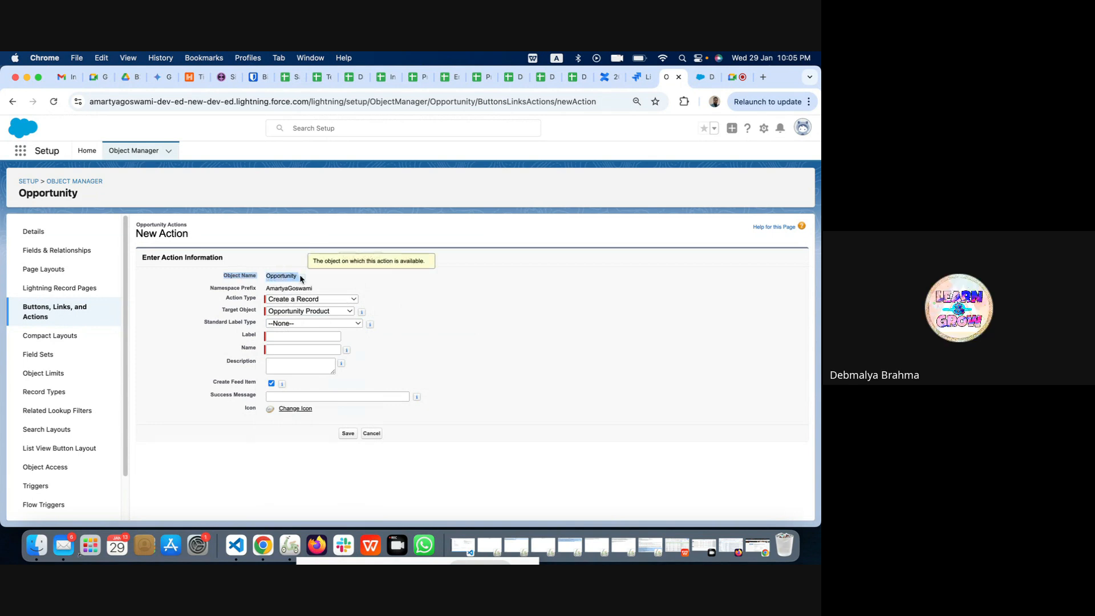
left_click(318, 311)
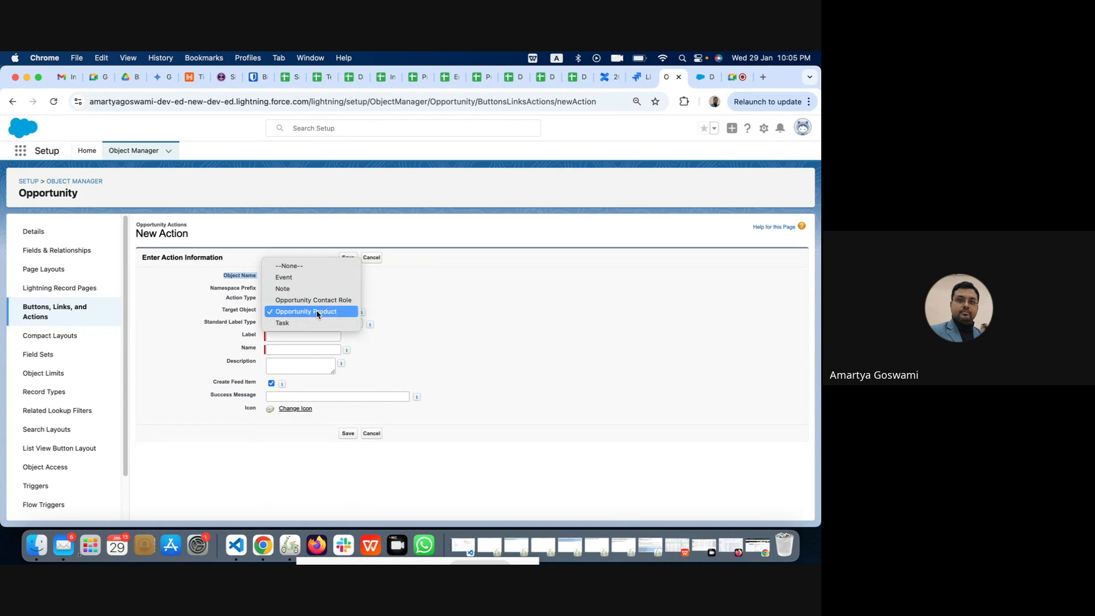
left_click(309, 267)
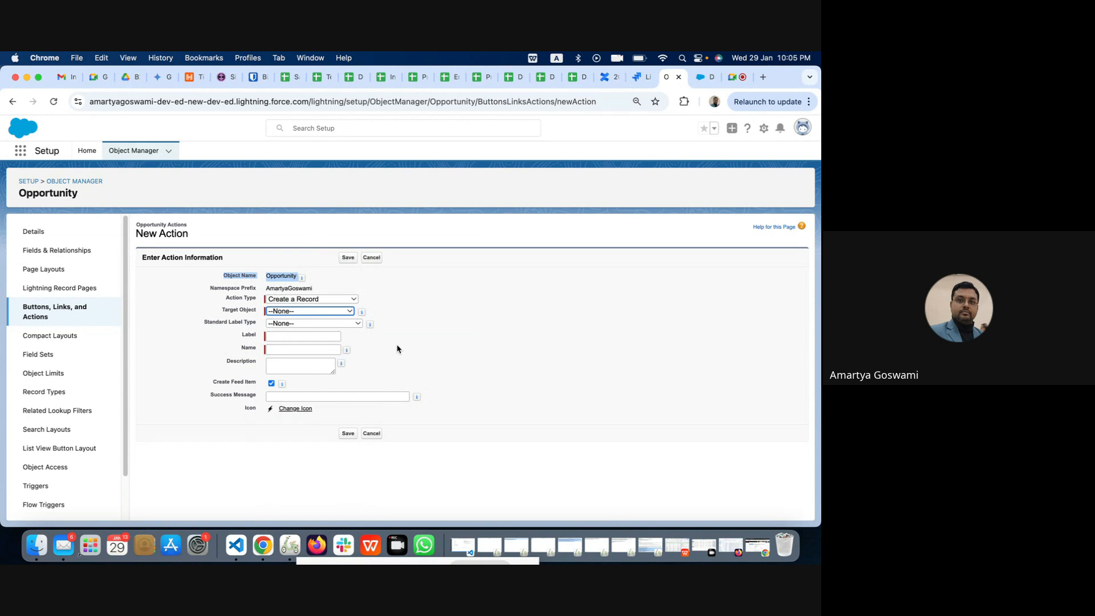
- Try targeting Task with the Opportunity Task record type, and switch the action type to Update a Record
mouse_move(369, 325)
left_click(308, 312)
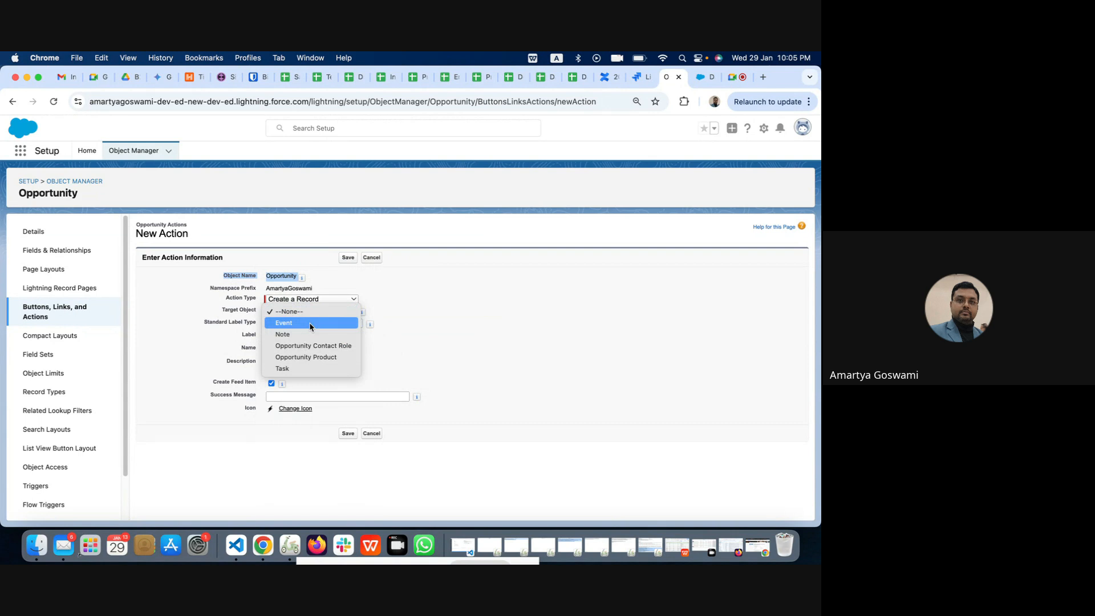
left_click(311, 369)
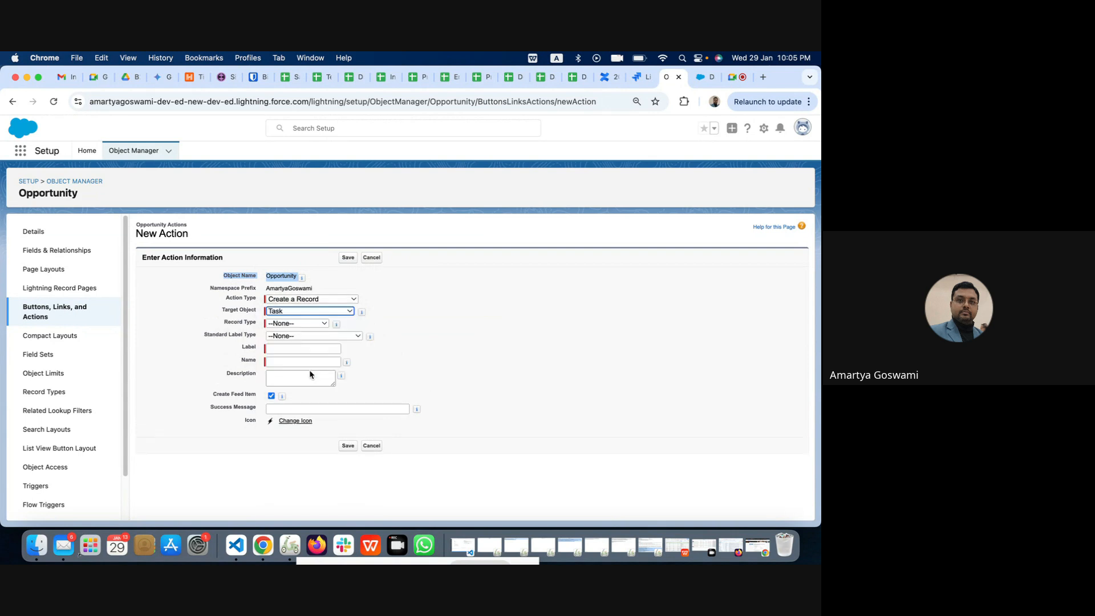
left_click(313, 323)
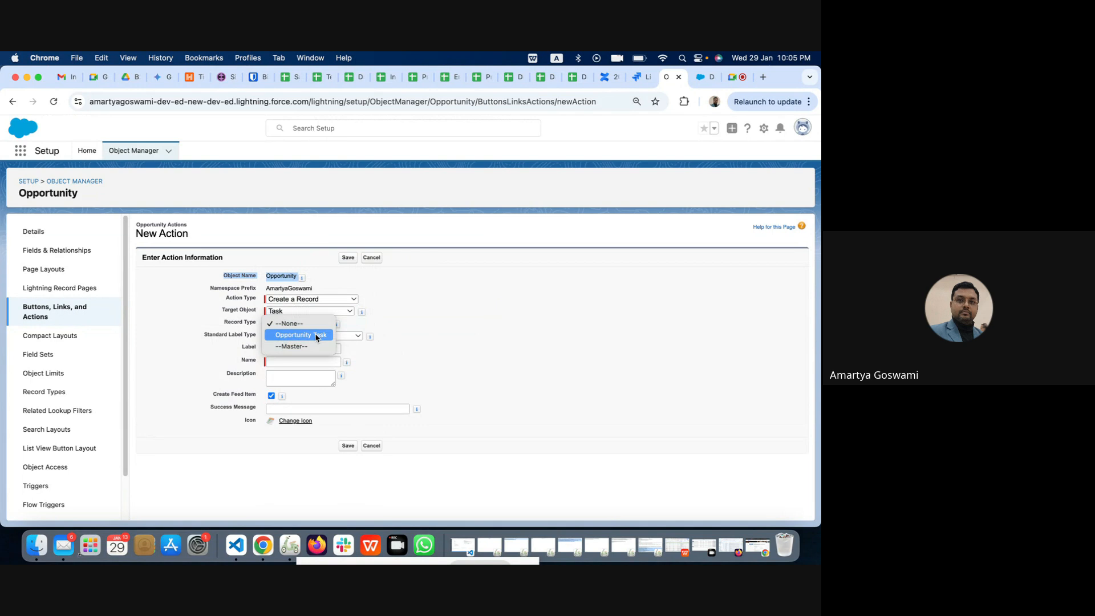
left_click(316, 337)
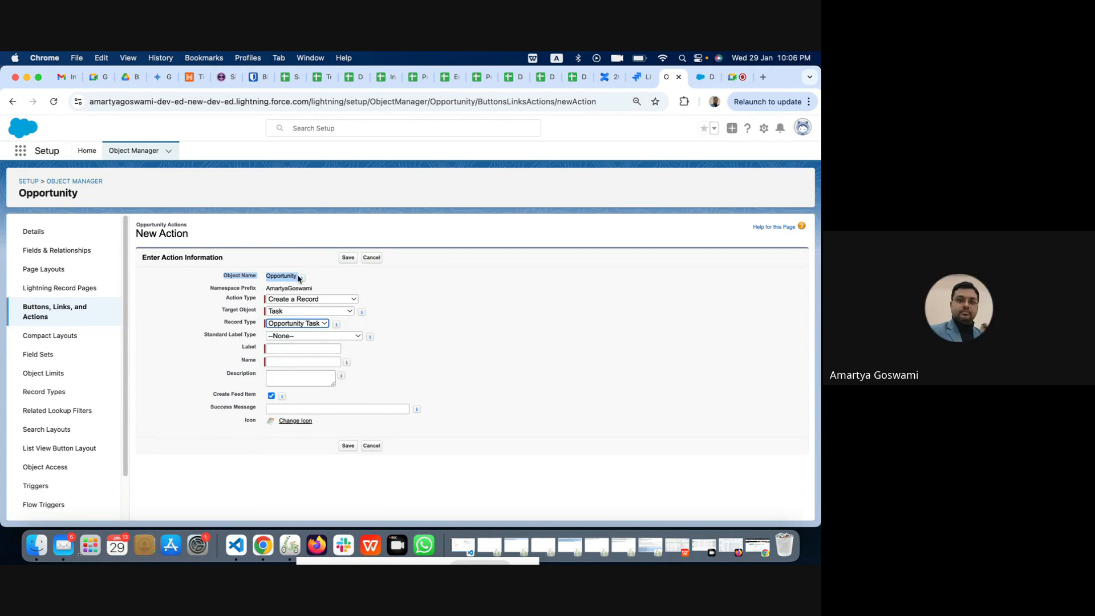
left_click(341, 300)
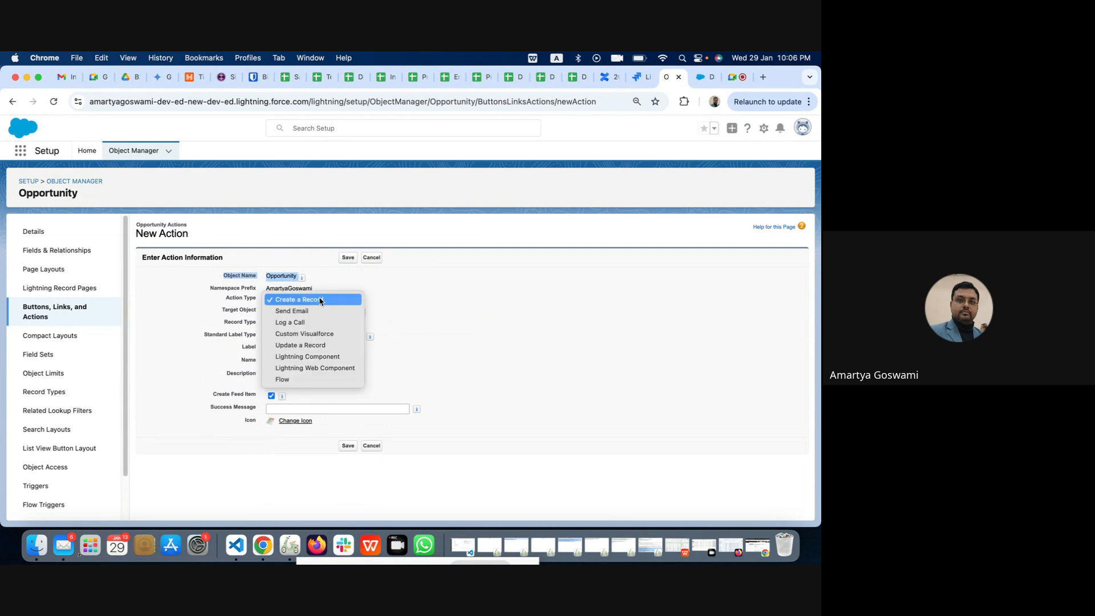
left_click(300, 346)
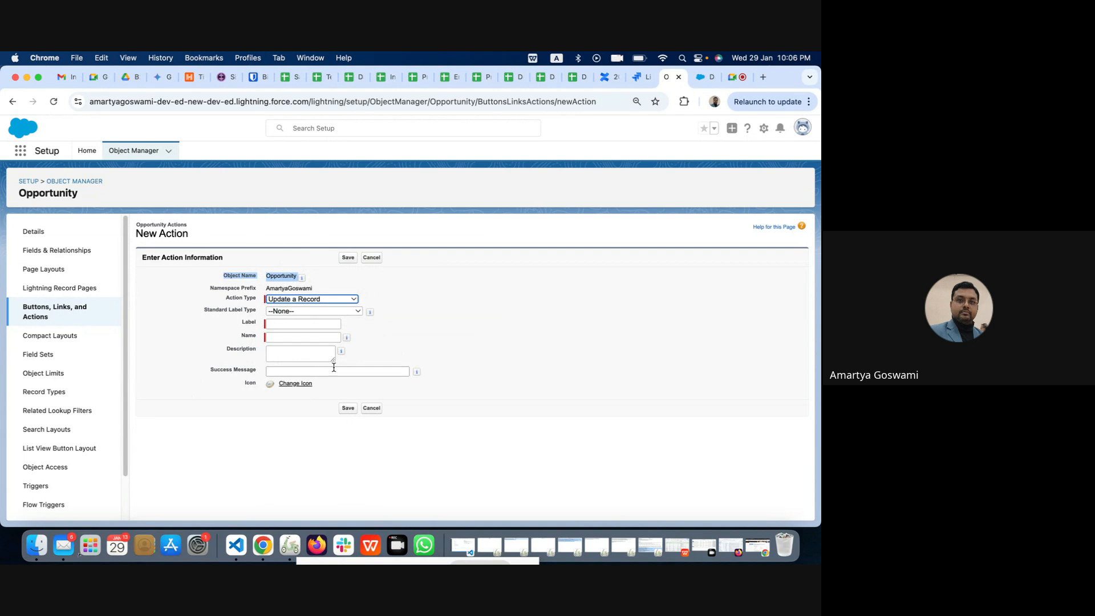
- Leave the unsaved action and look through the Opportunity's Search Layouts, Field Sets and Fields & Relationships
left_click(55, 430)
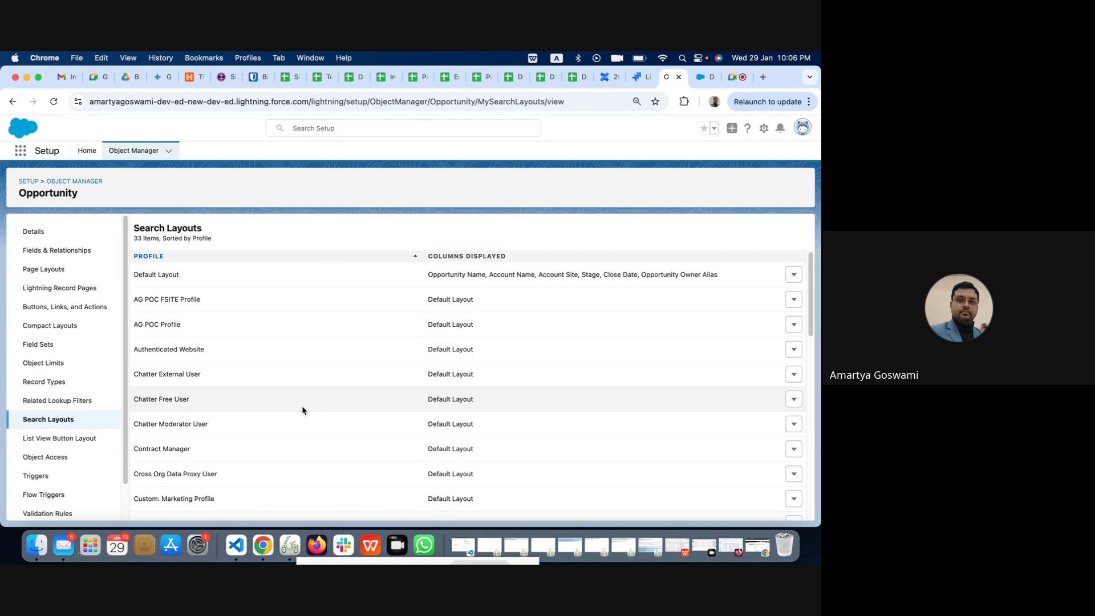
left_click(52, 425)
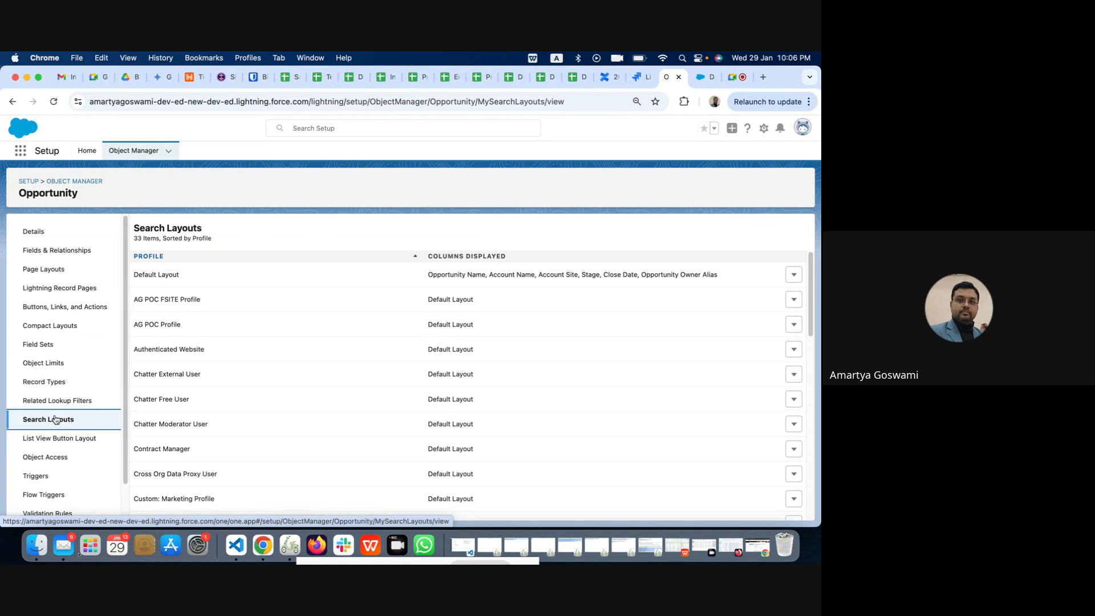
left_click(45, 348)
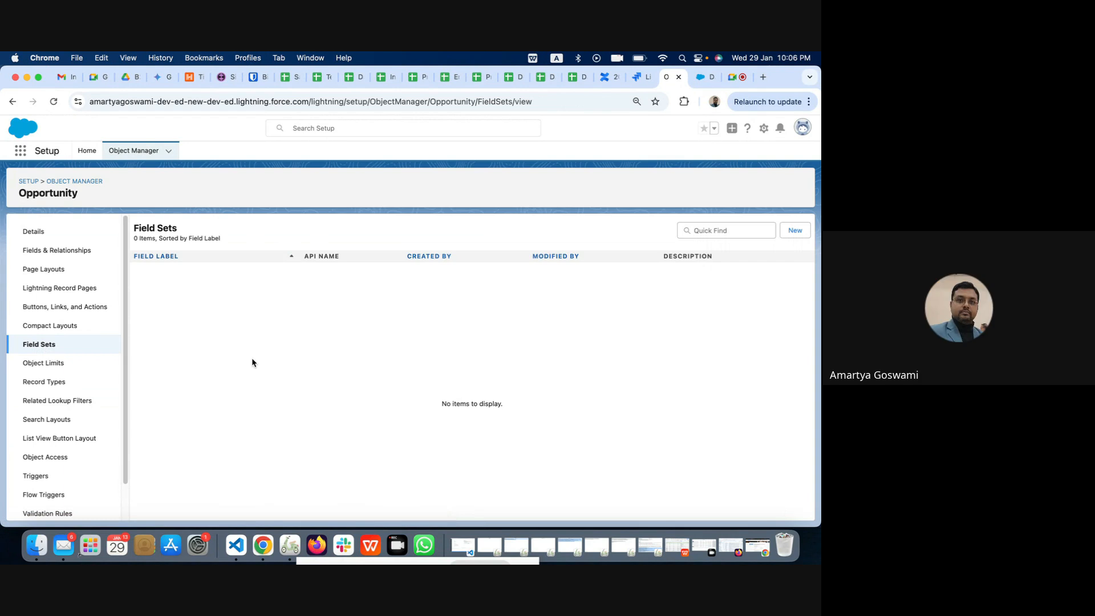
left_click(51, 251)
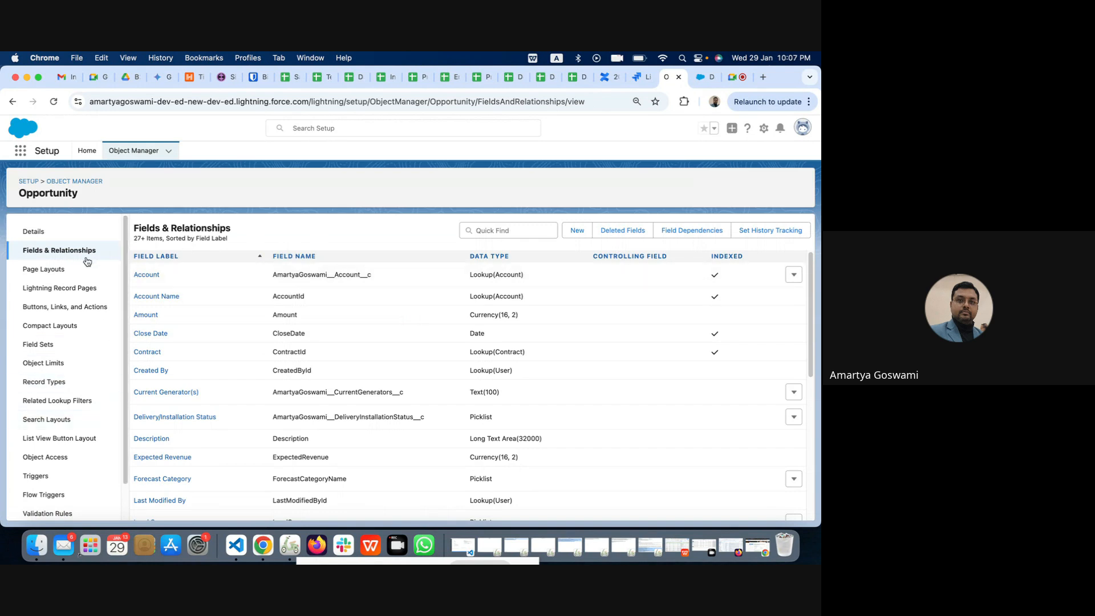
scroll(76, 405, "down", 1)
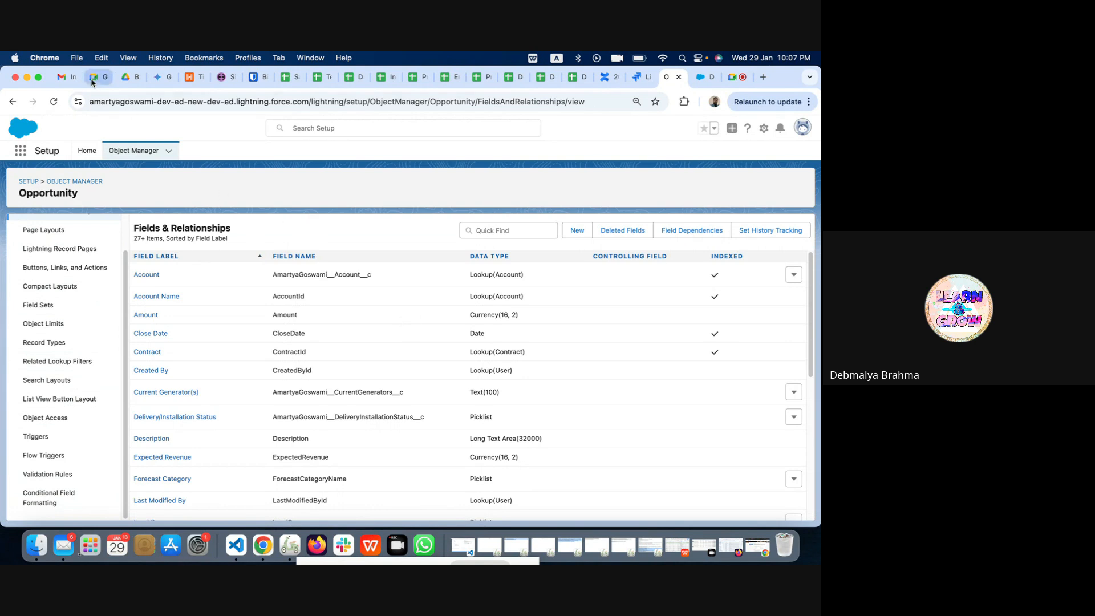
left_click(729, 78)
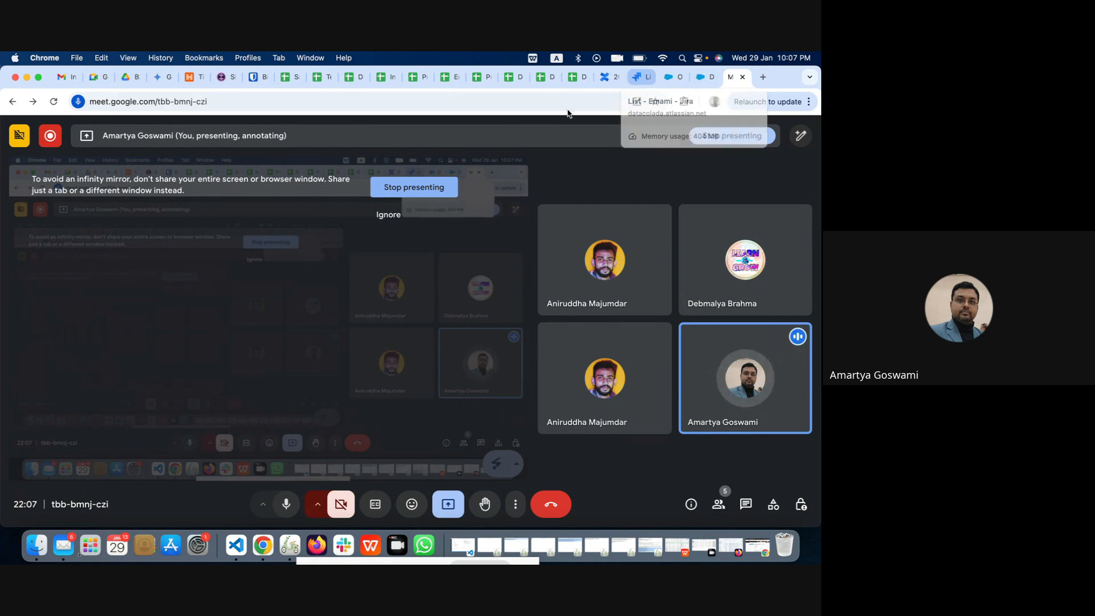
left_click(672, 78)
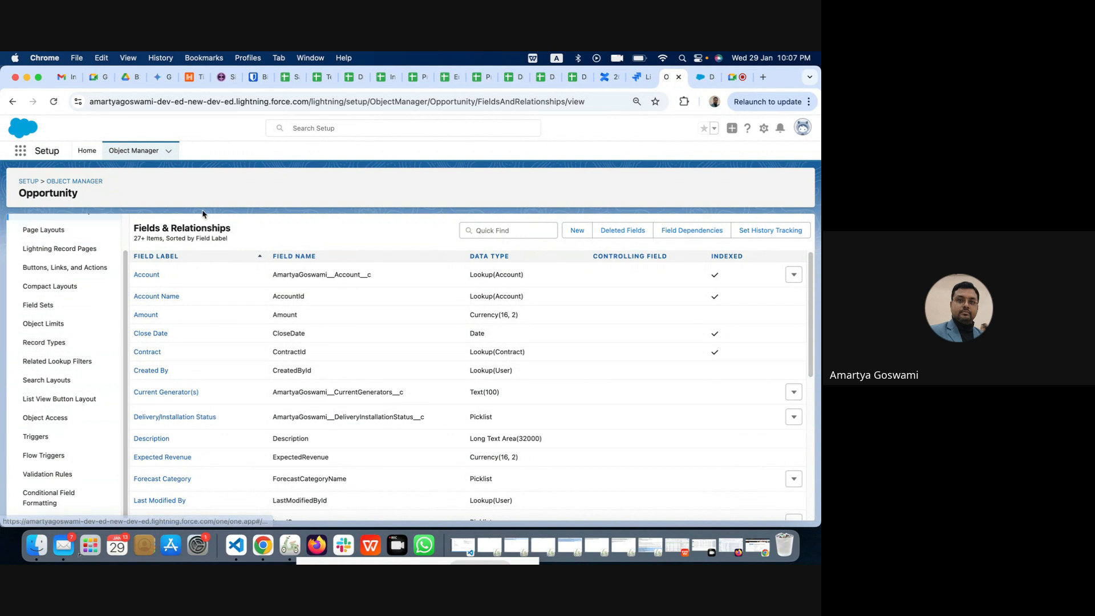
- Search Setup for "app" and open the Lightning Experience App Manager
left_click(88, 149)
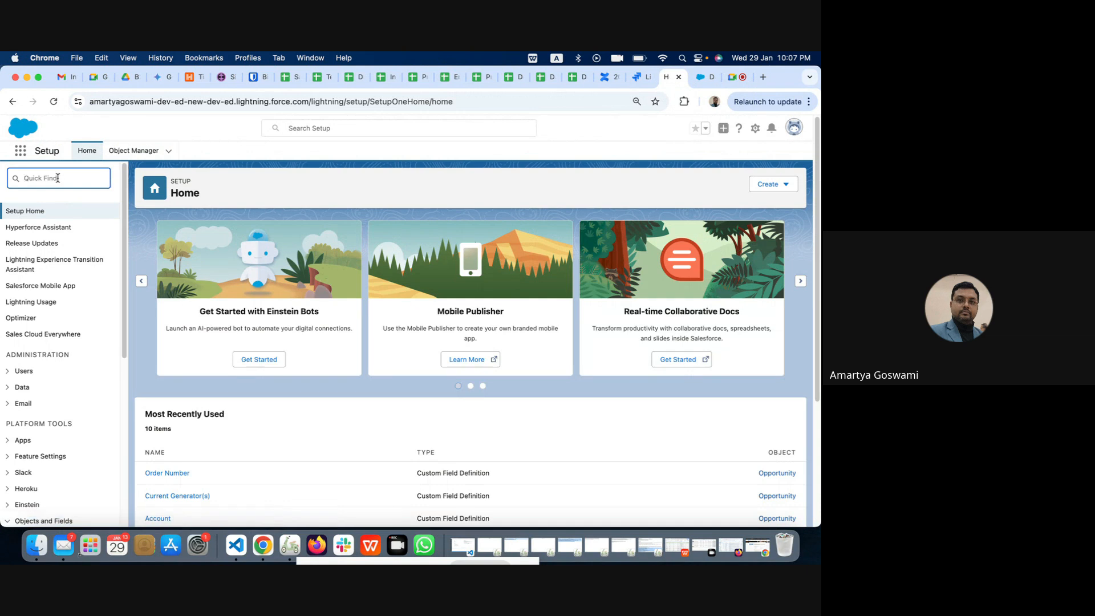
type("app")
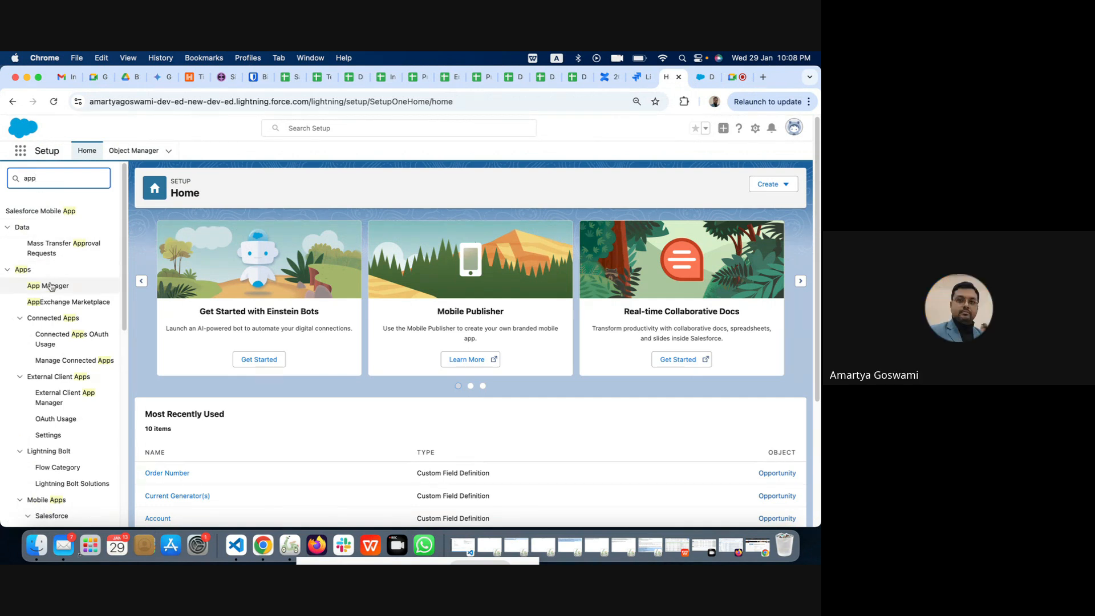
left_click(51, 287)
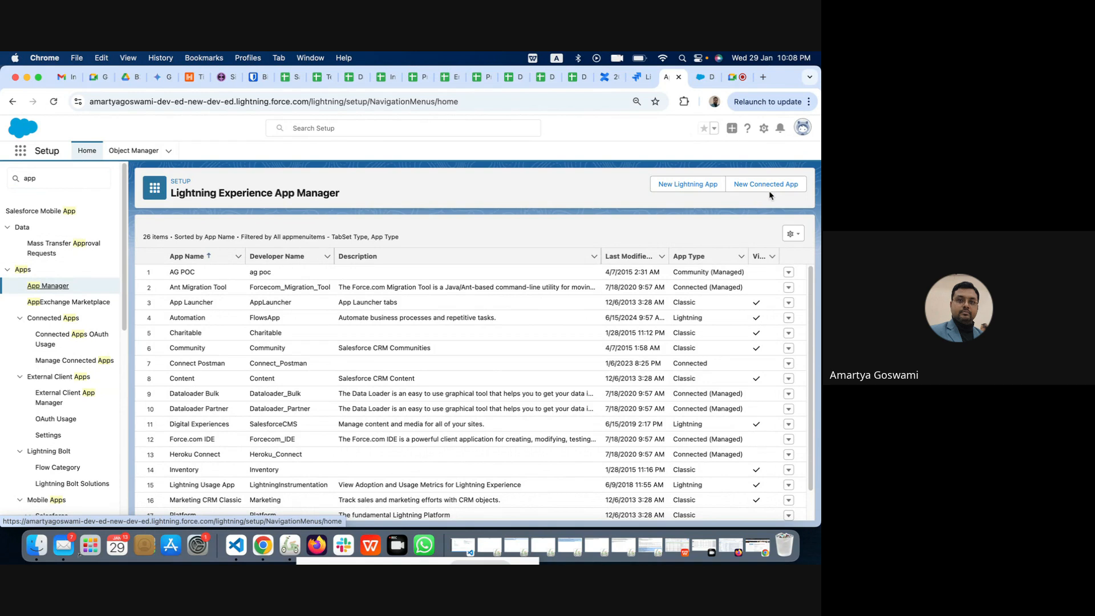
- Look at the App Details & Branding options for a new Lightning app, and leave without creating it
left_click(666, 187)
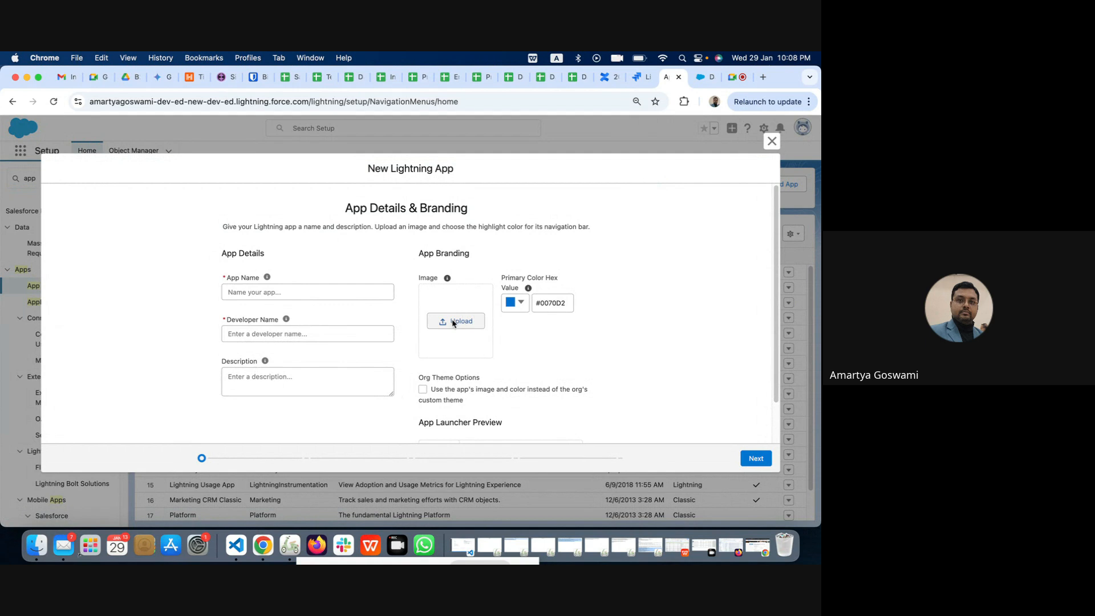
left_click(772, 141)
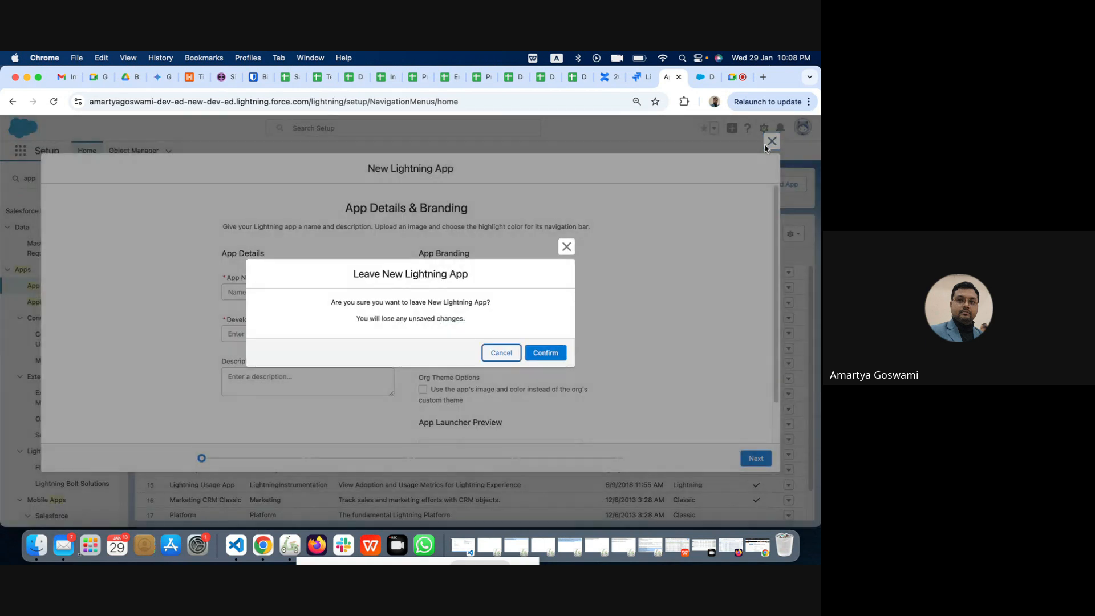
left_click(501, 353)
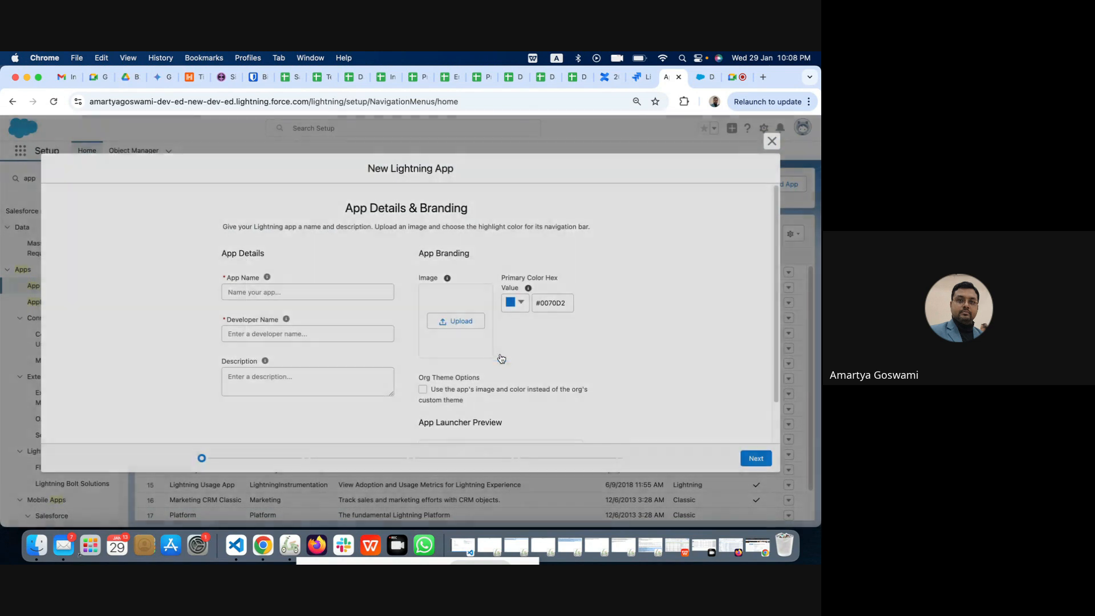
left_click(772, 141)
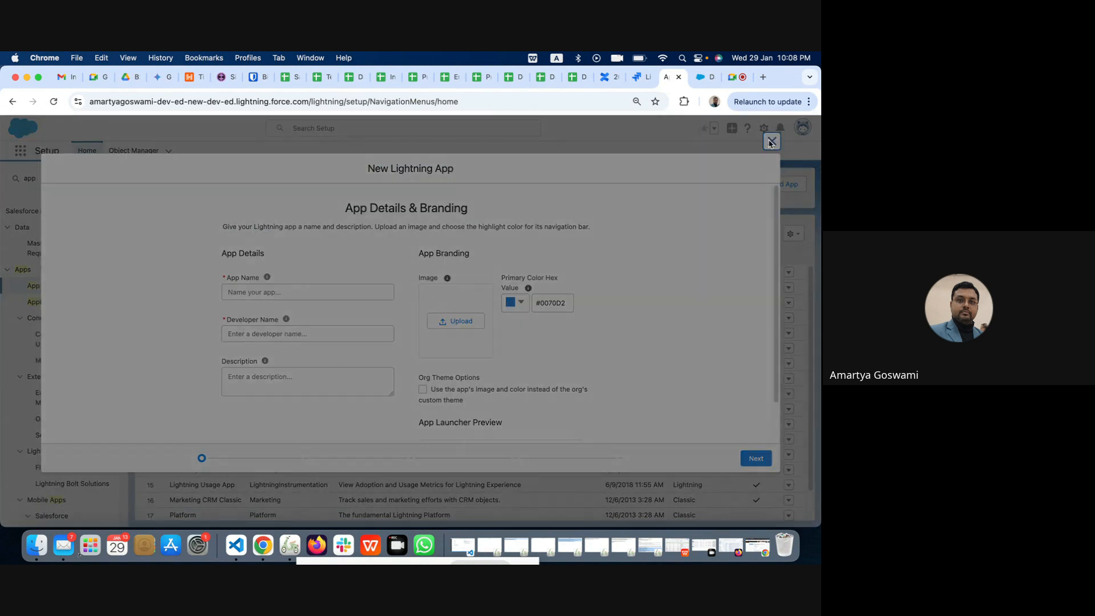
left_click(540, 352)
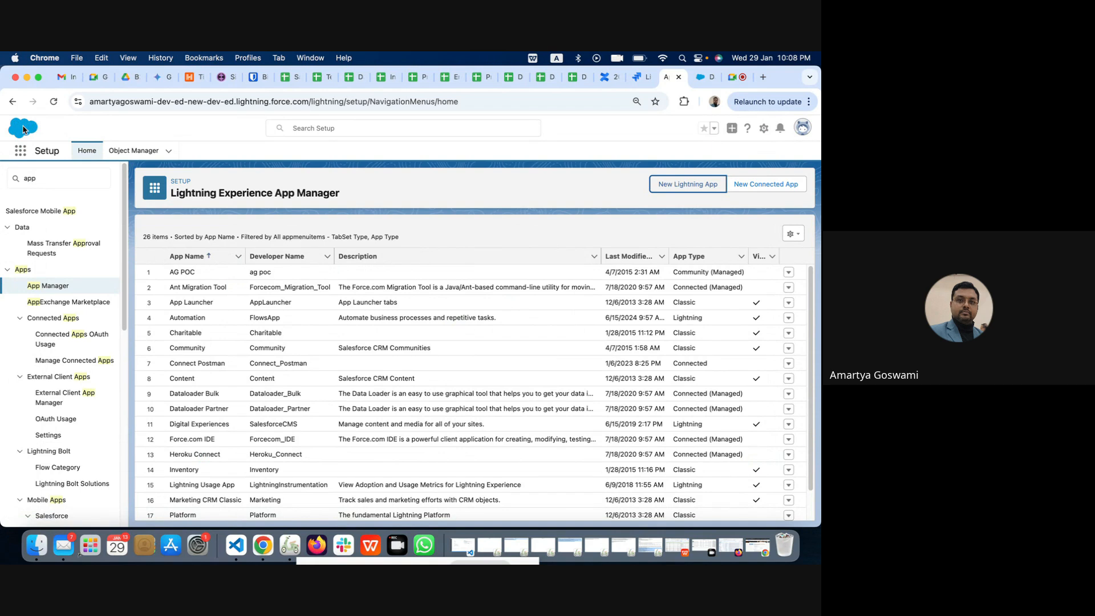
- View the Sales app's navigation items on the DataColada-Oppty1 record, and return to review the remaining apps in App Manager
left_click(701, 80)
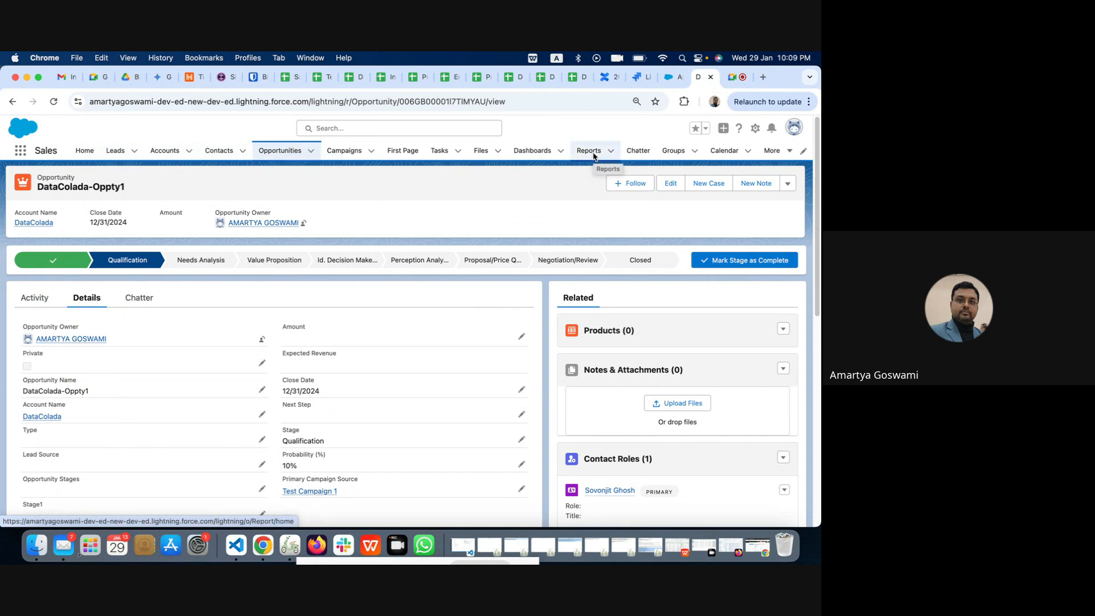
left_click(670, 77)
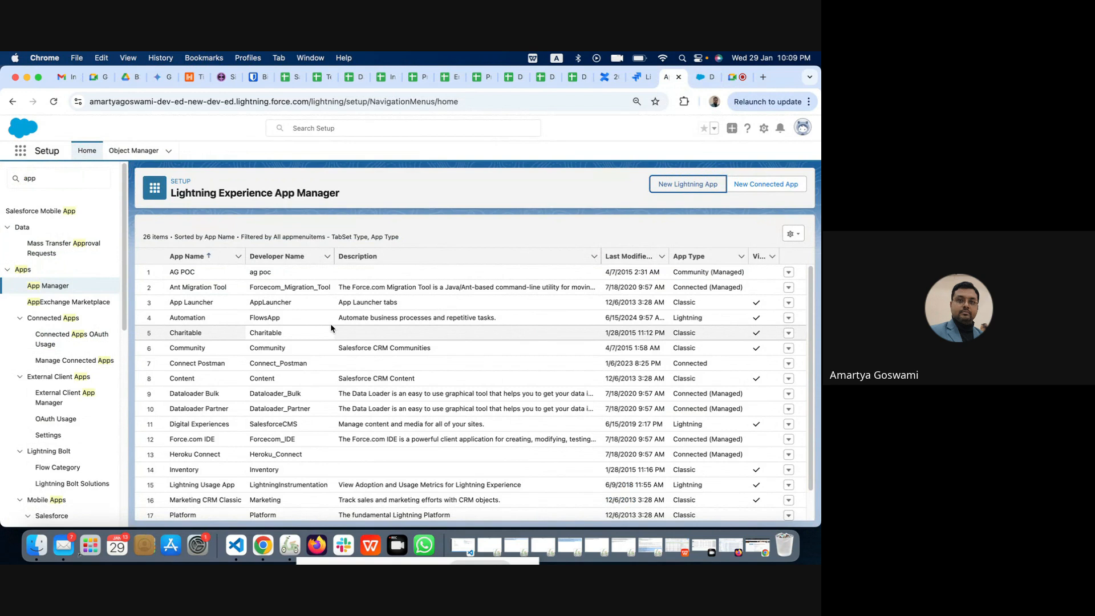
scroll(287, 330, "down", 5)
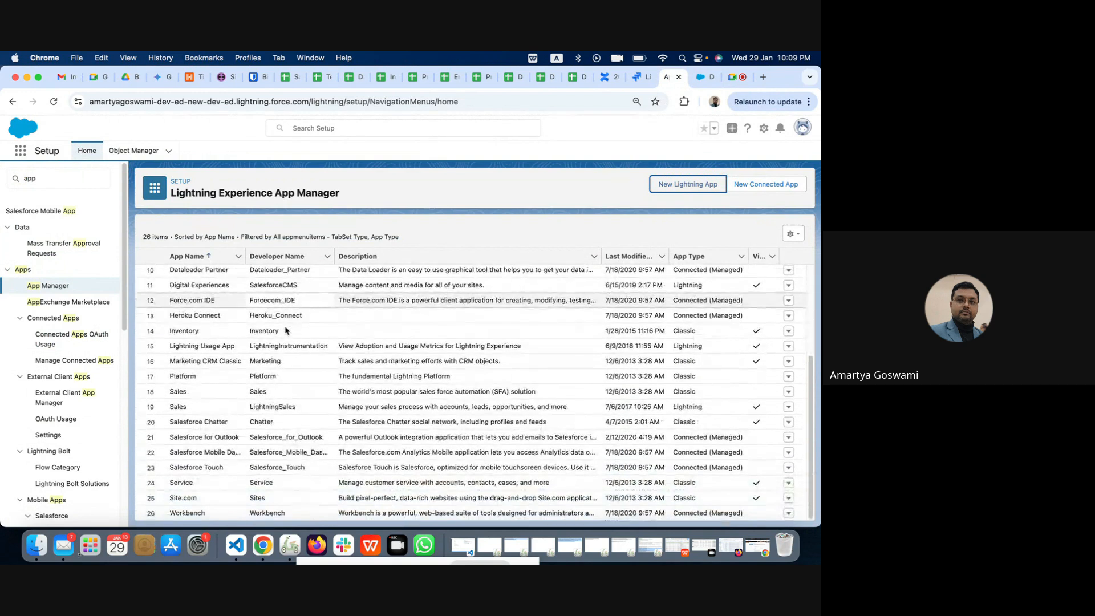
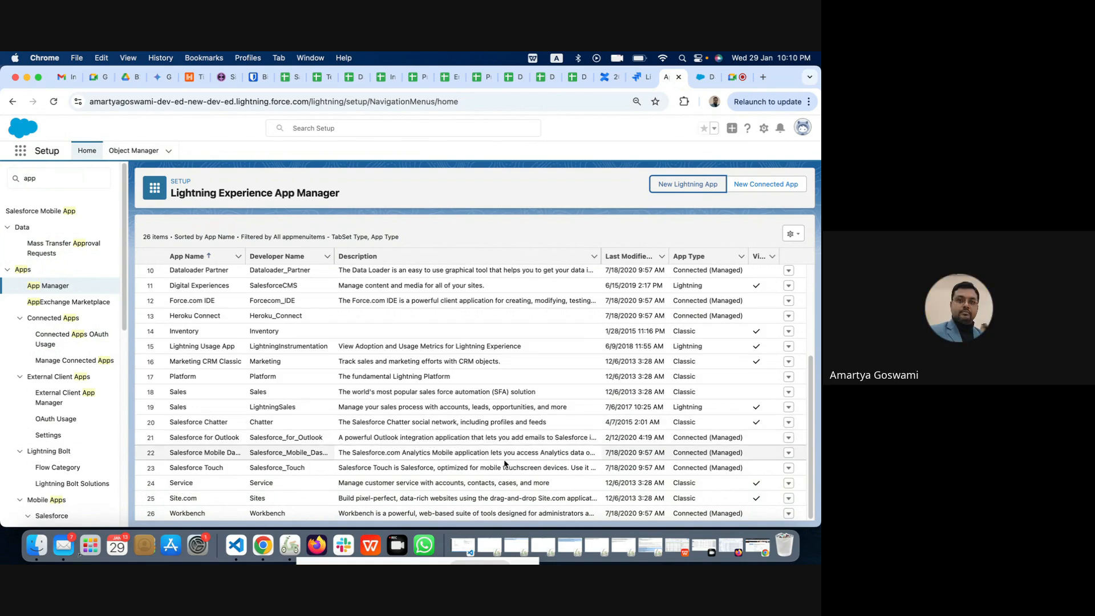
left_click_drag(400, 563, 393, 413)
left_click(472, 419)
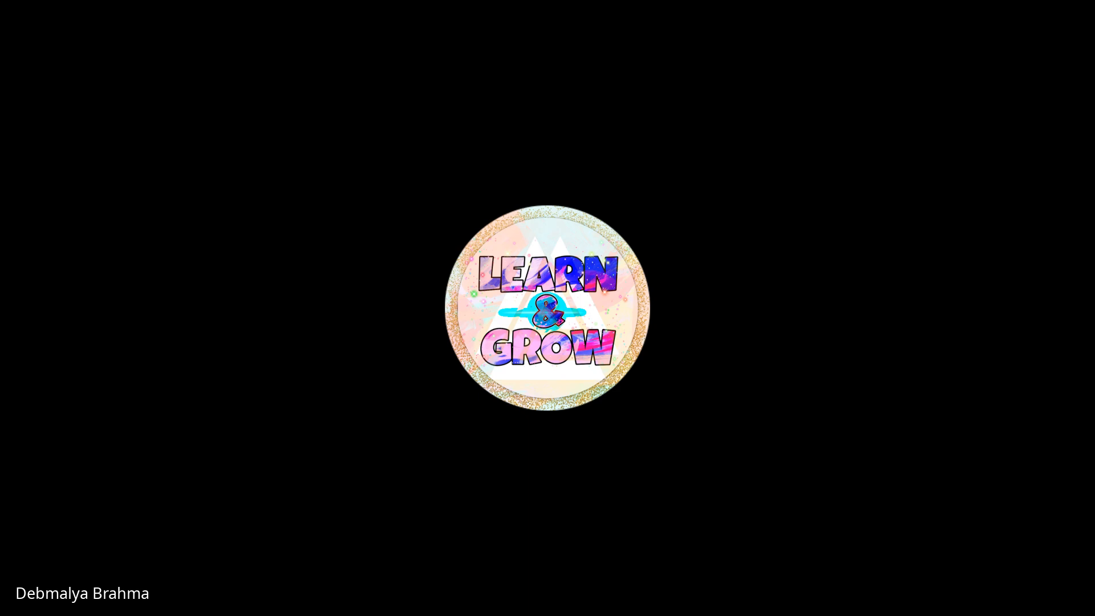